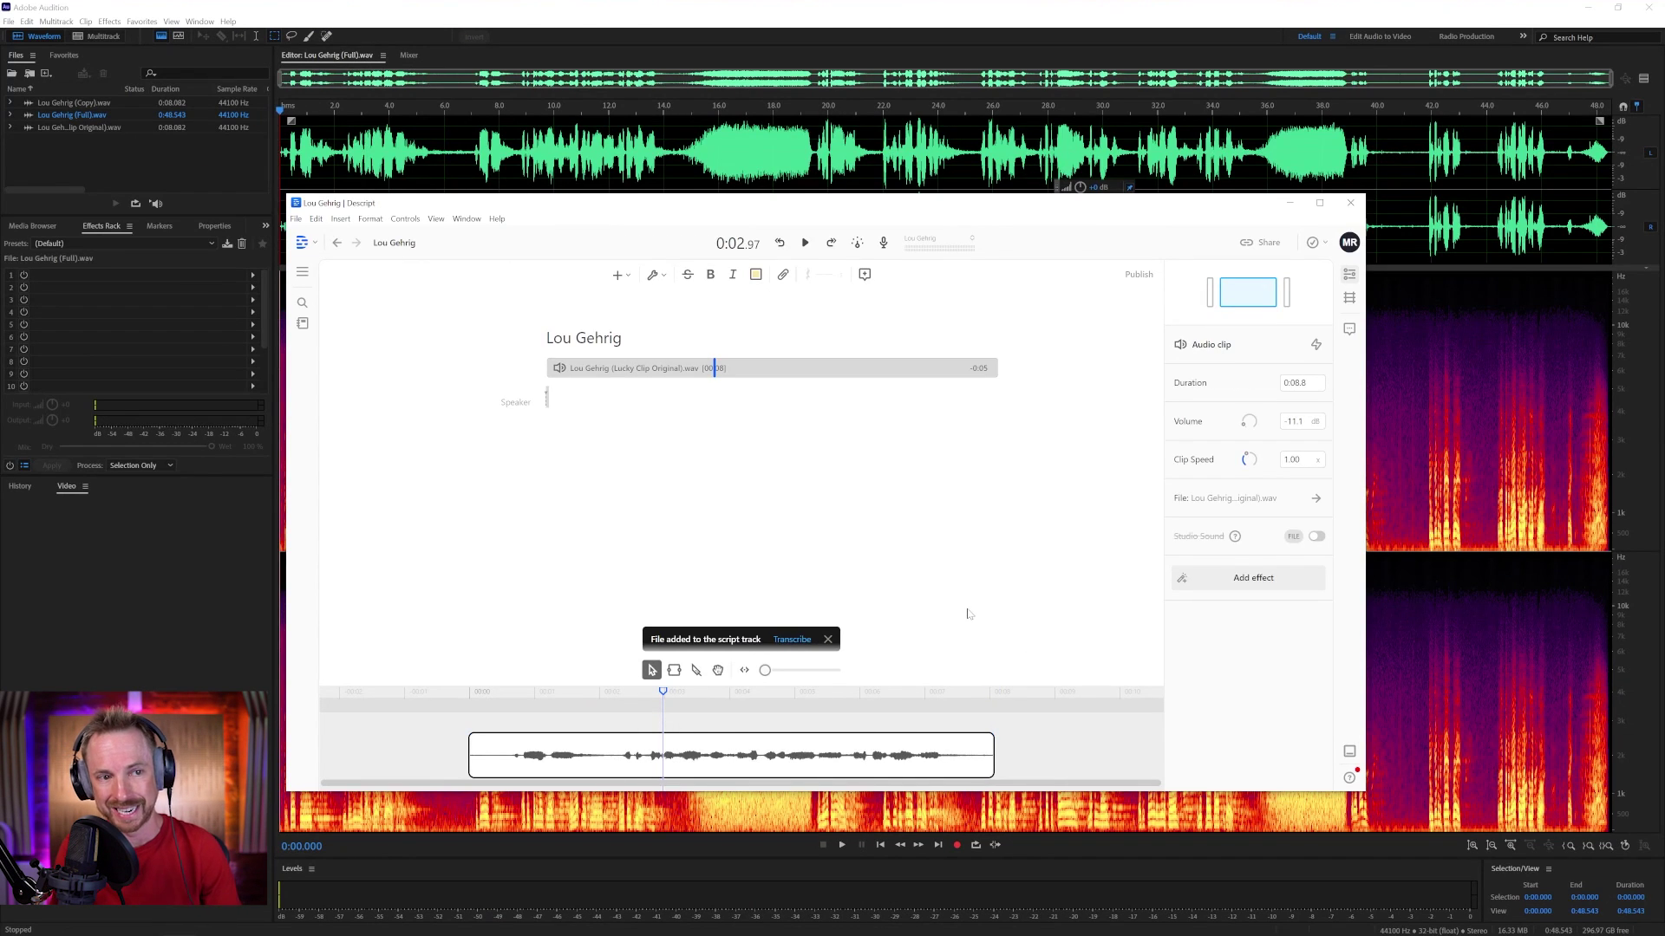
- Switch on Studio Sound for the Lou Gehrig clip and play the cleaned result
left_click(1212, 589)
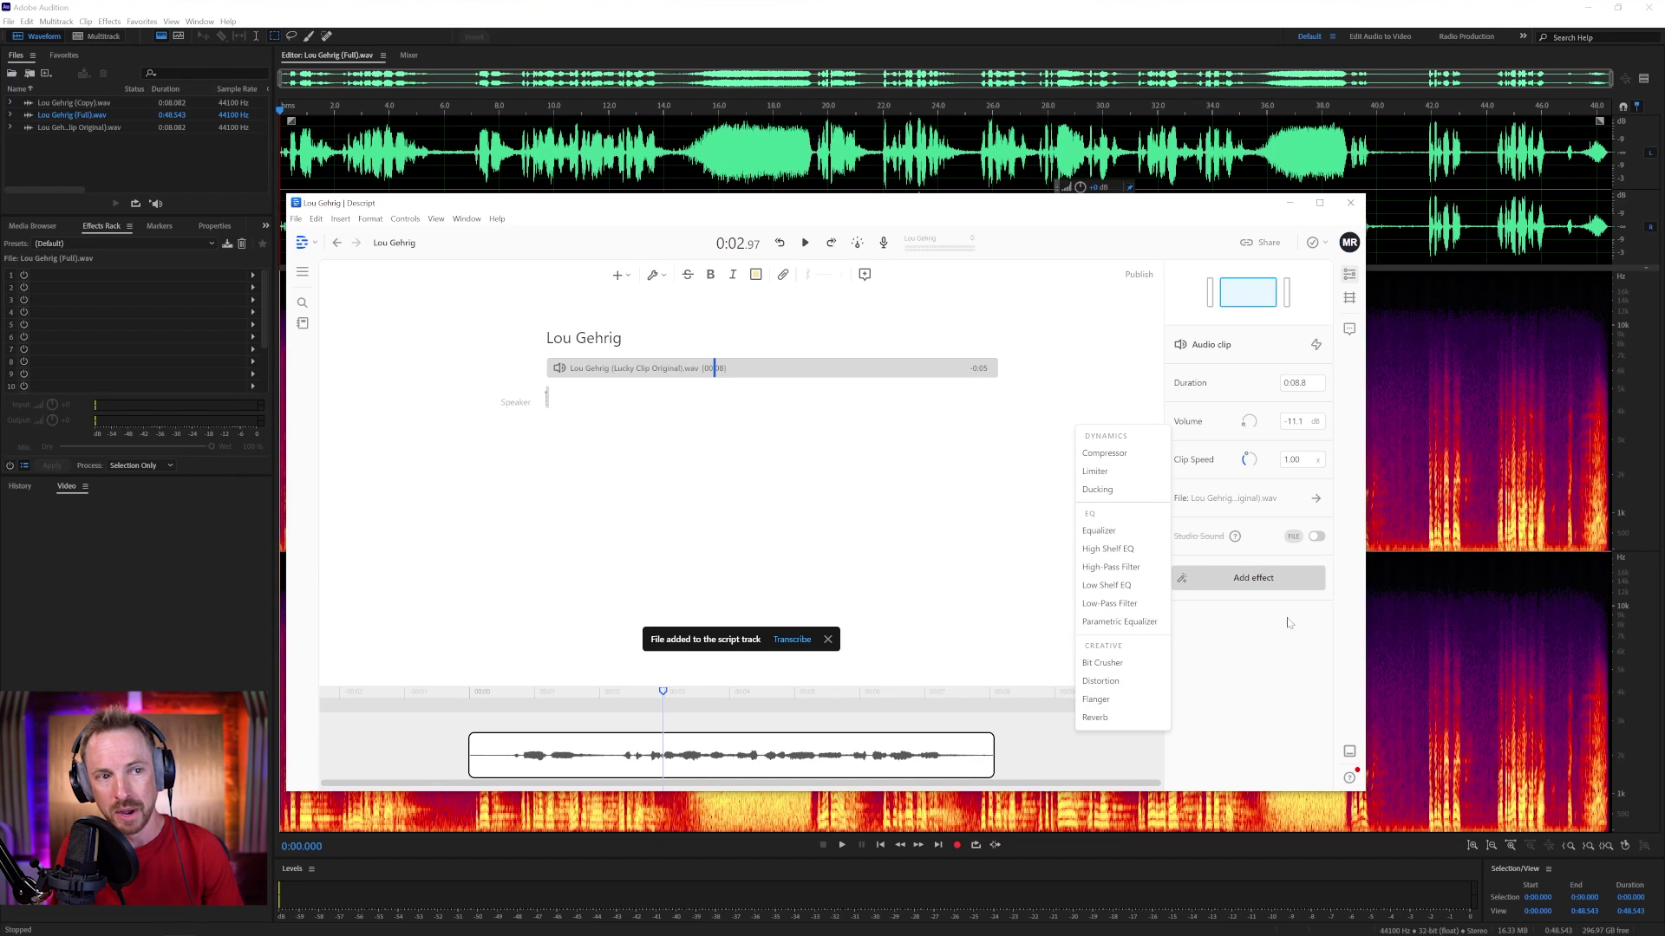
left_click(1319, 586)
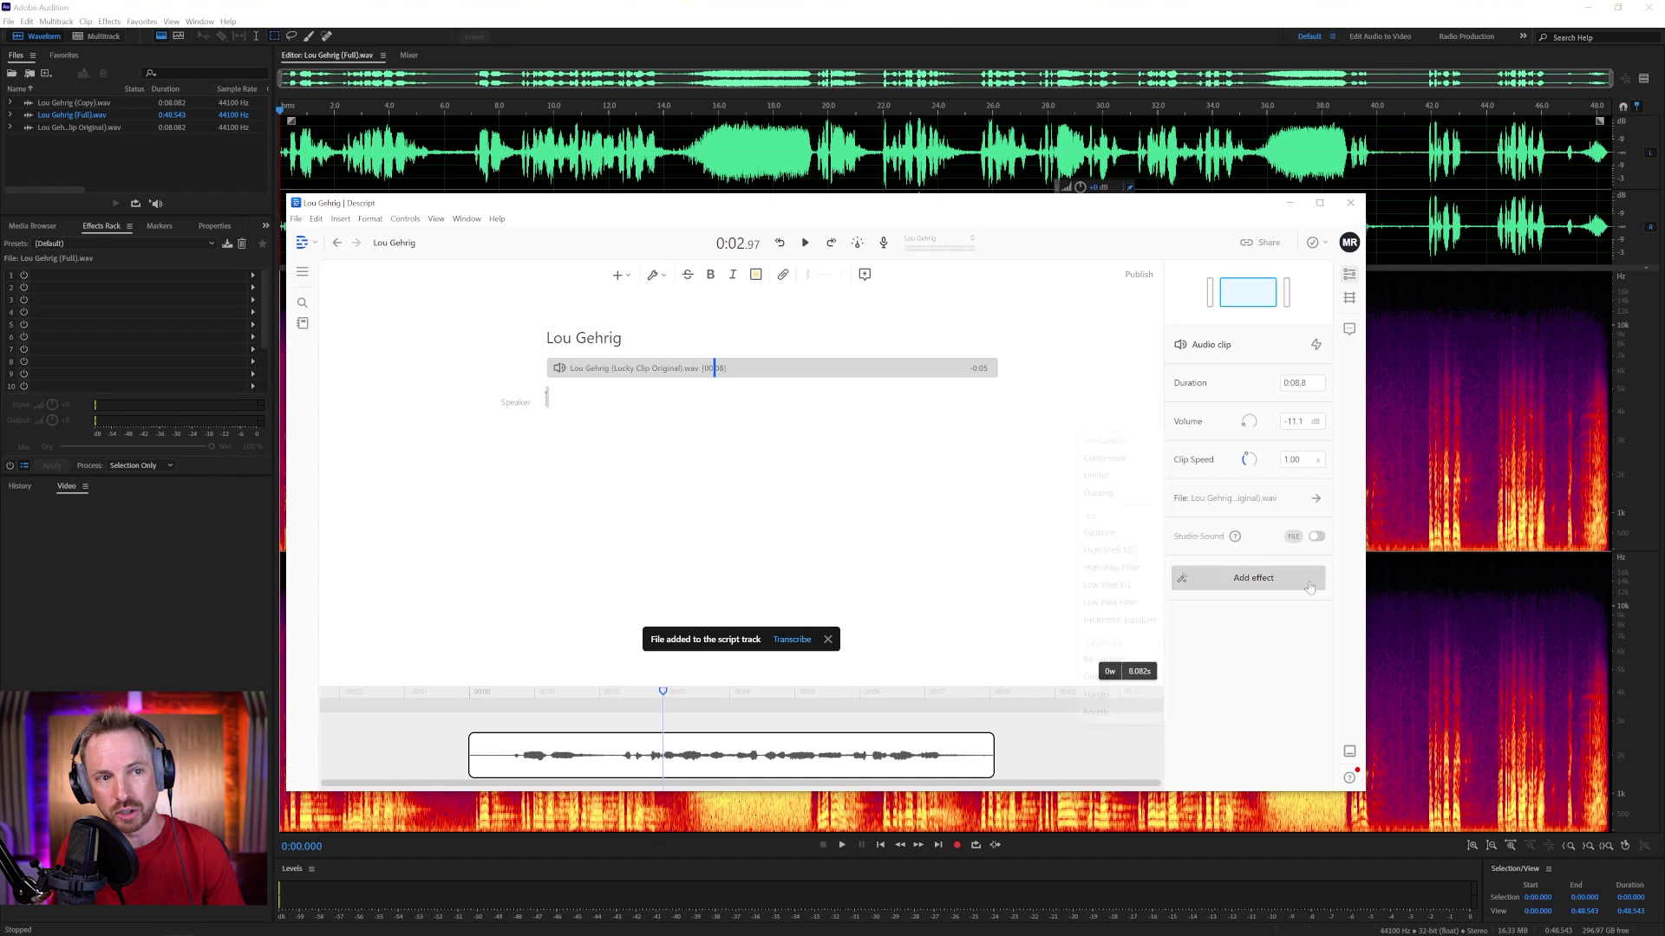
left_click(1317, 536)
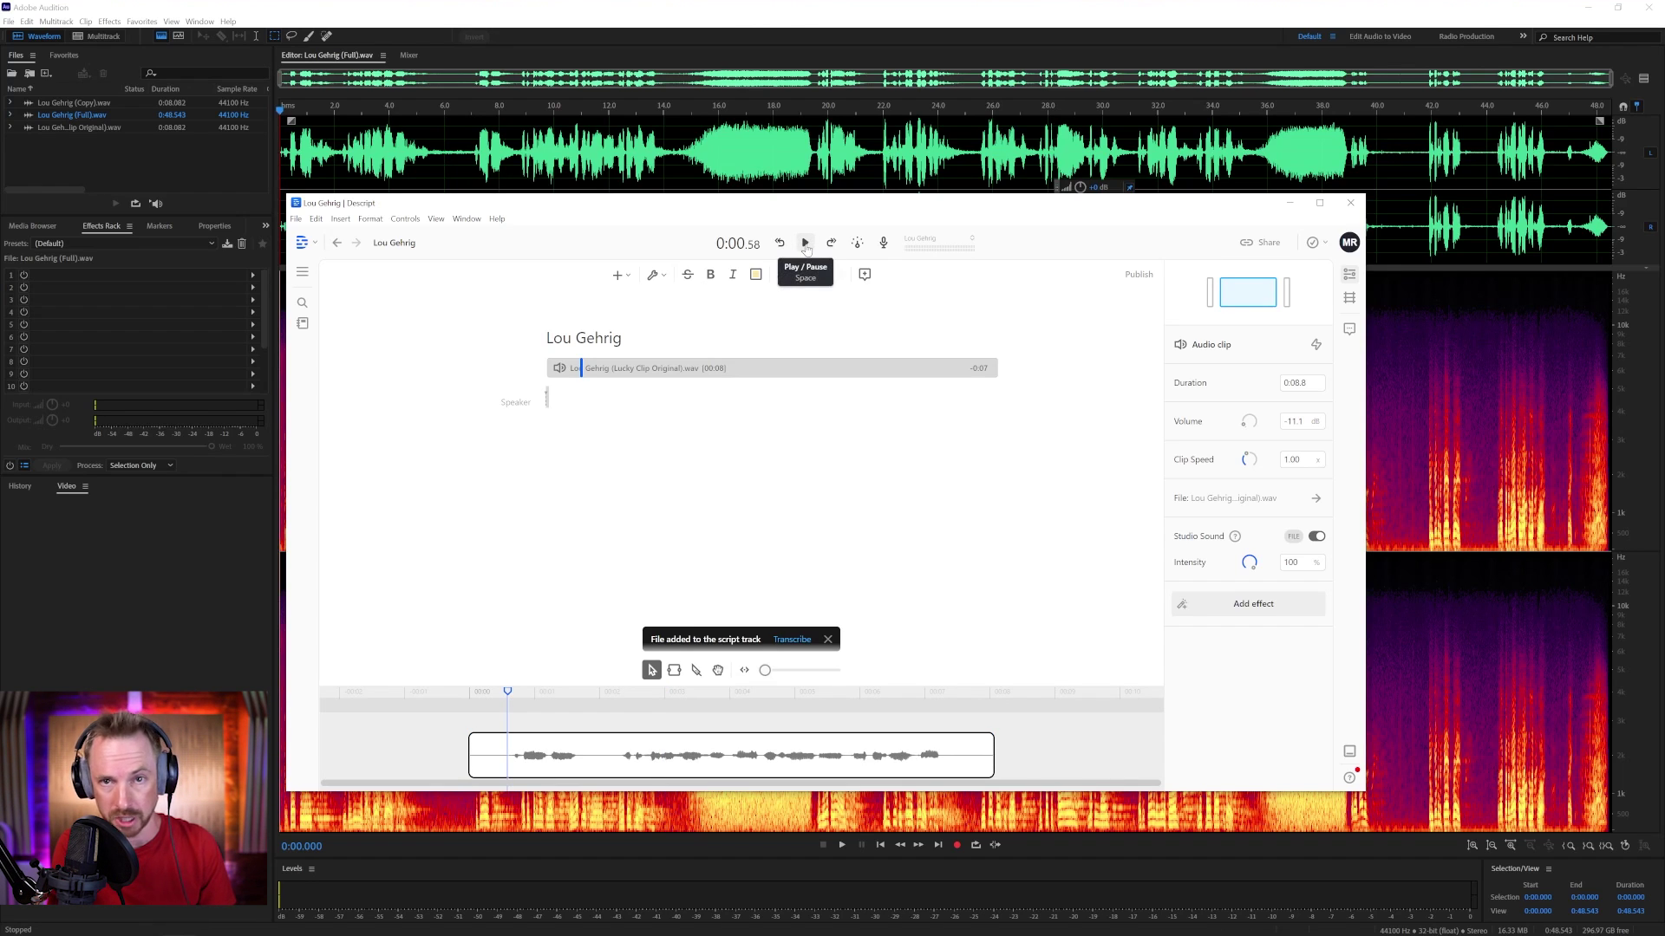
left_click(805, 243)
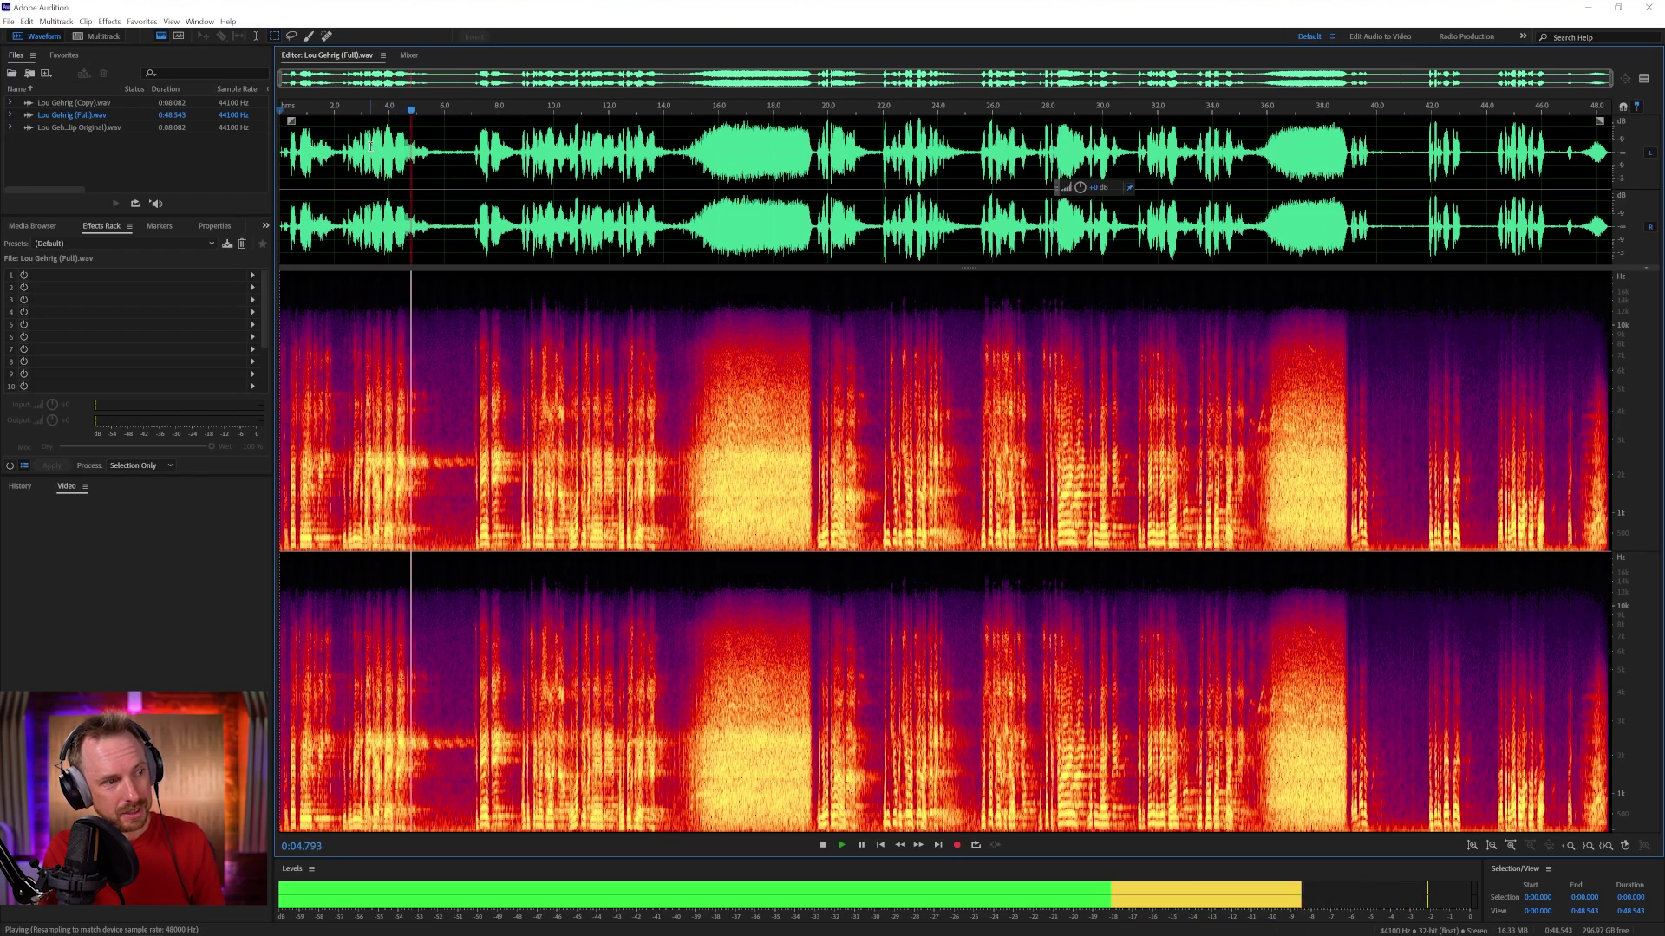
- Marquee-select the sustained tone band from about 4.78 to 7.08 seconds and preview it alone
key("space")
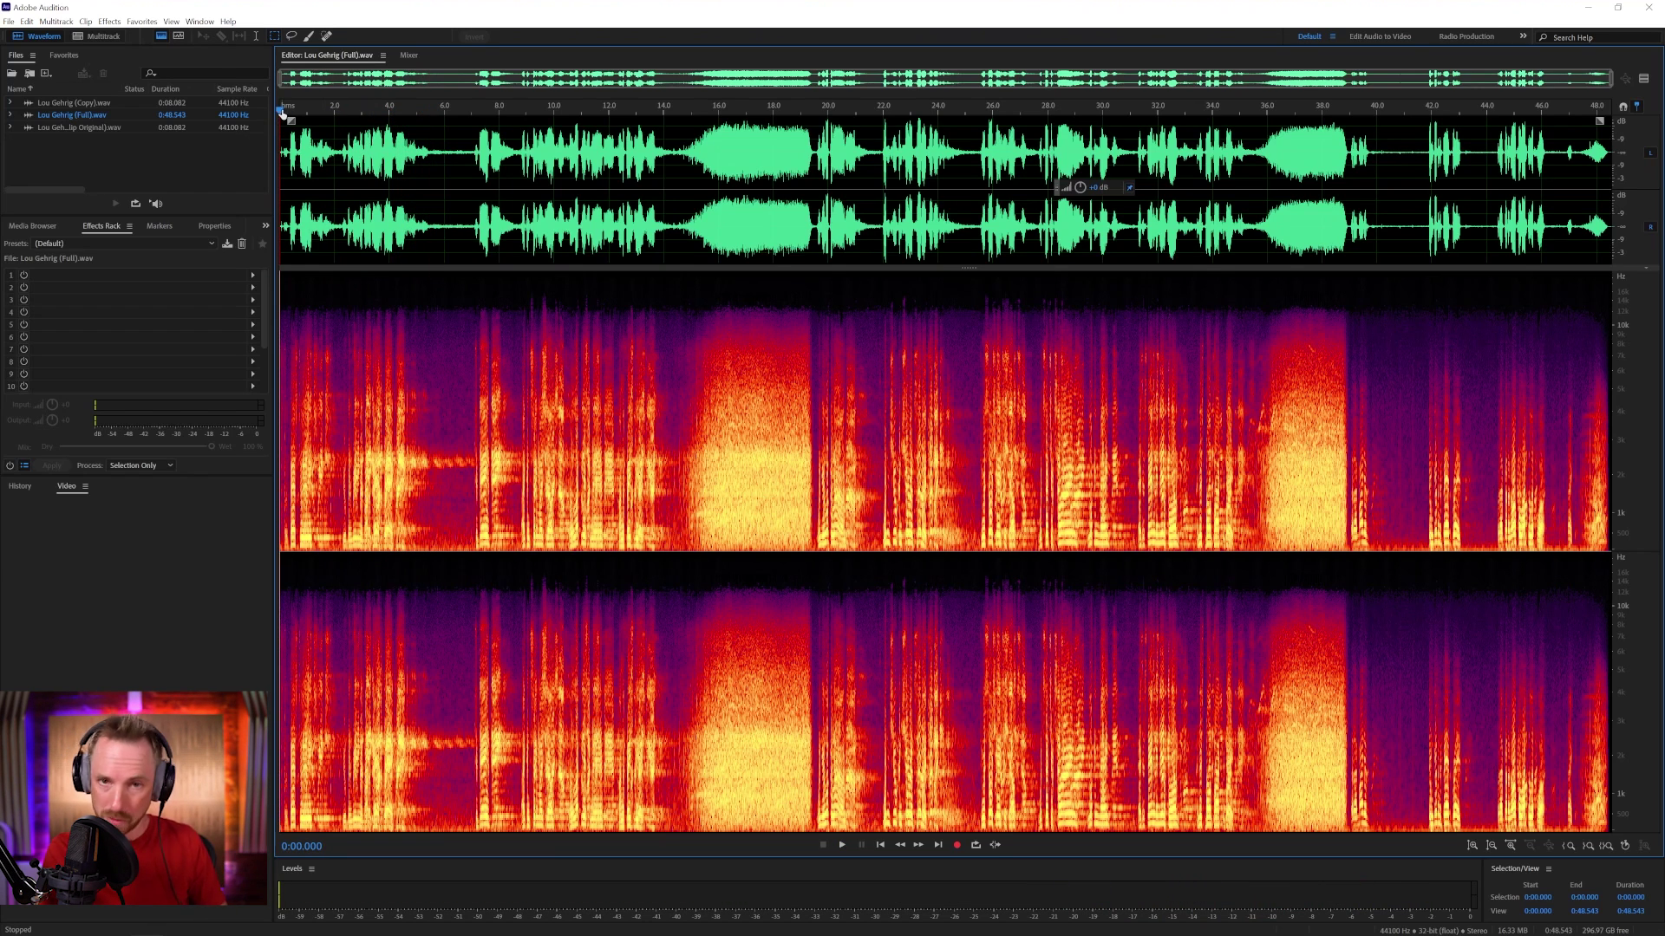
scroll(281, 112, "up", 5)
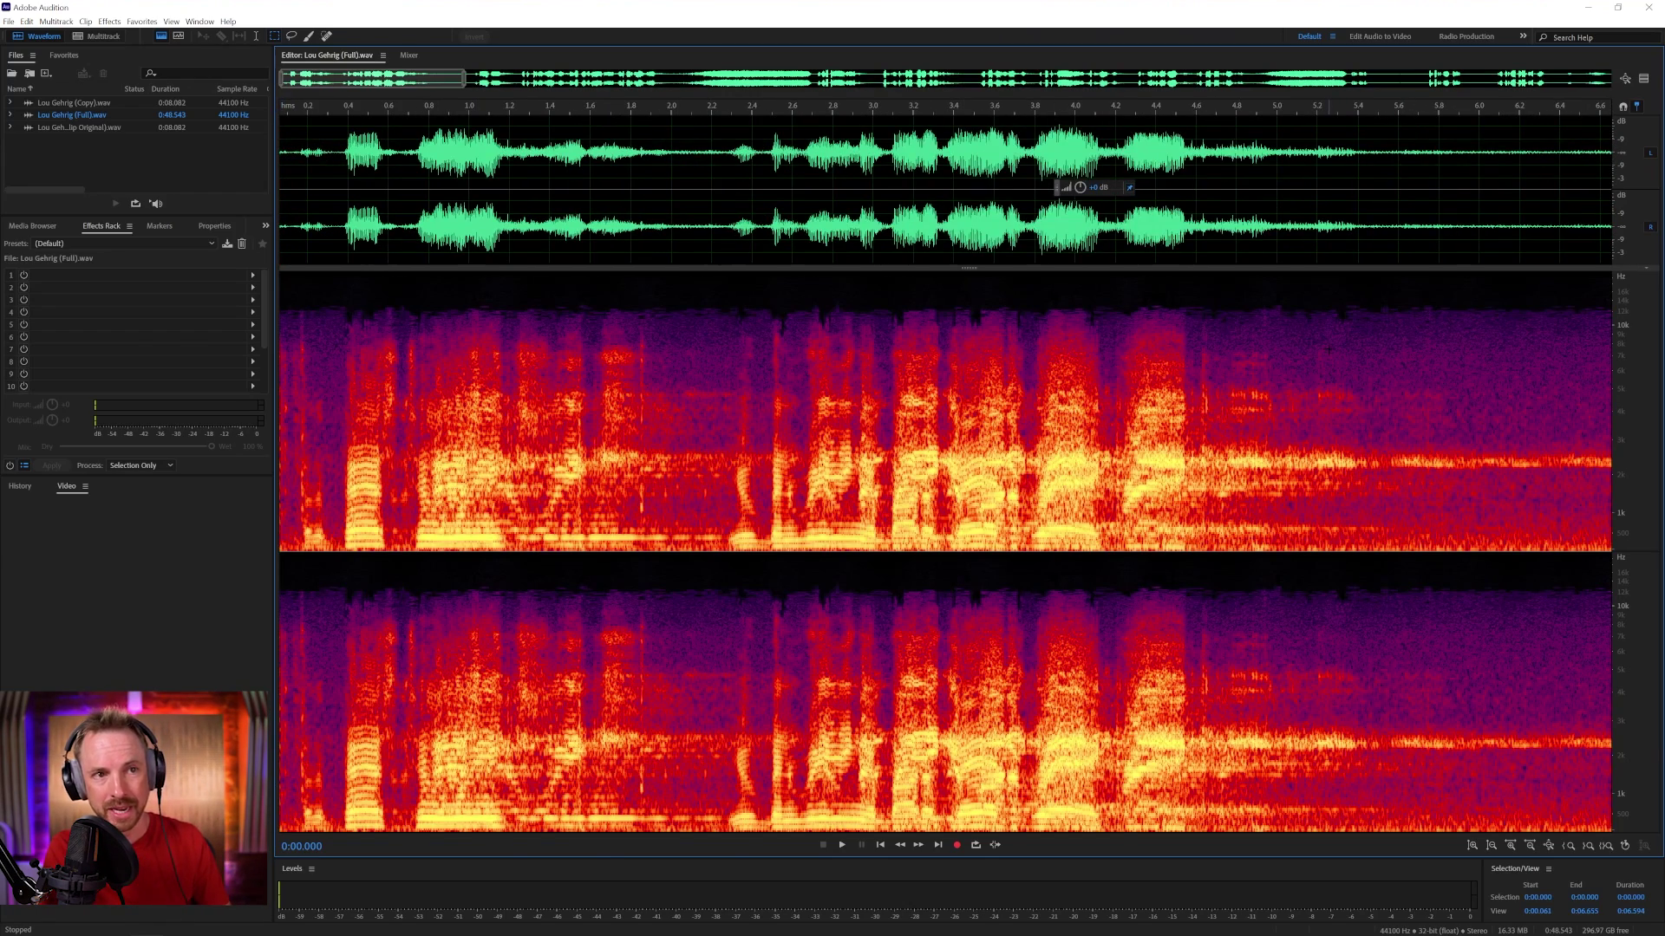
scroll(1174, 115, "down", 2)
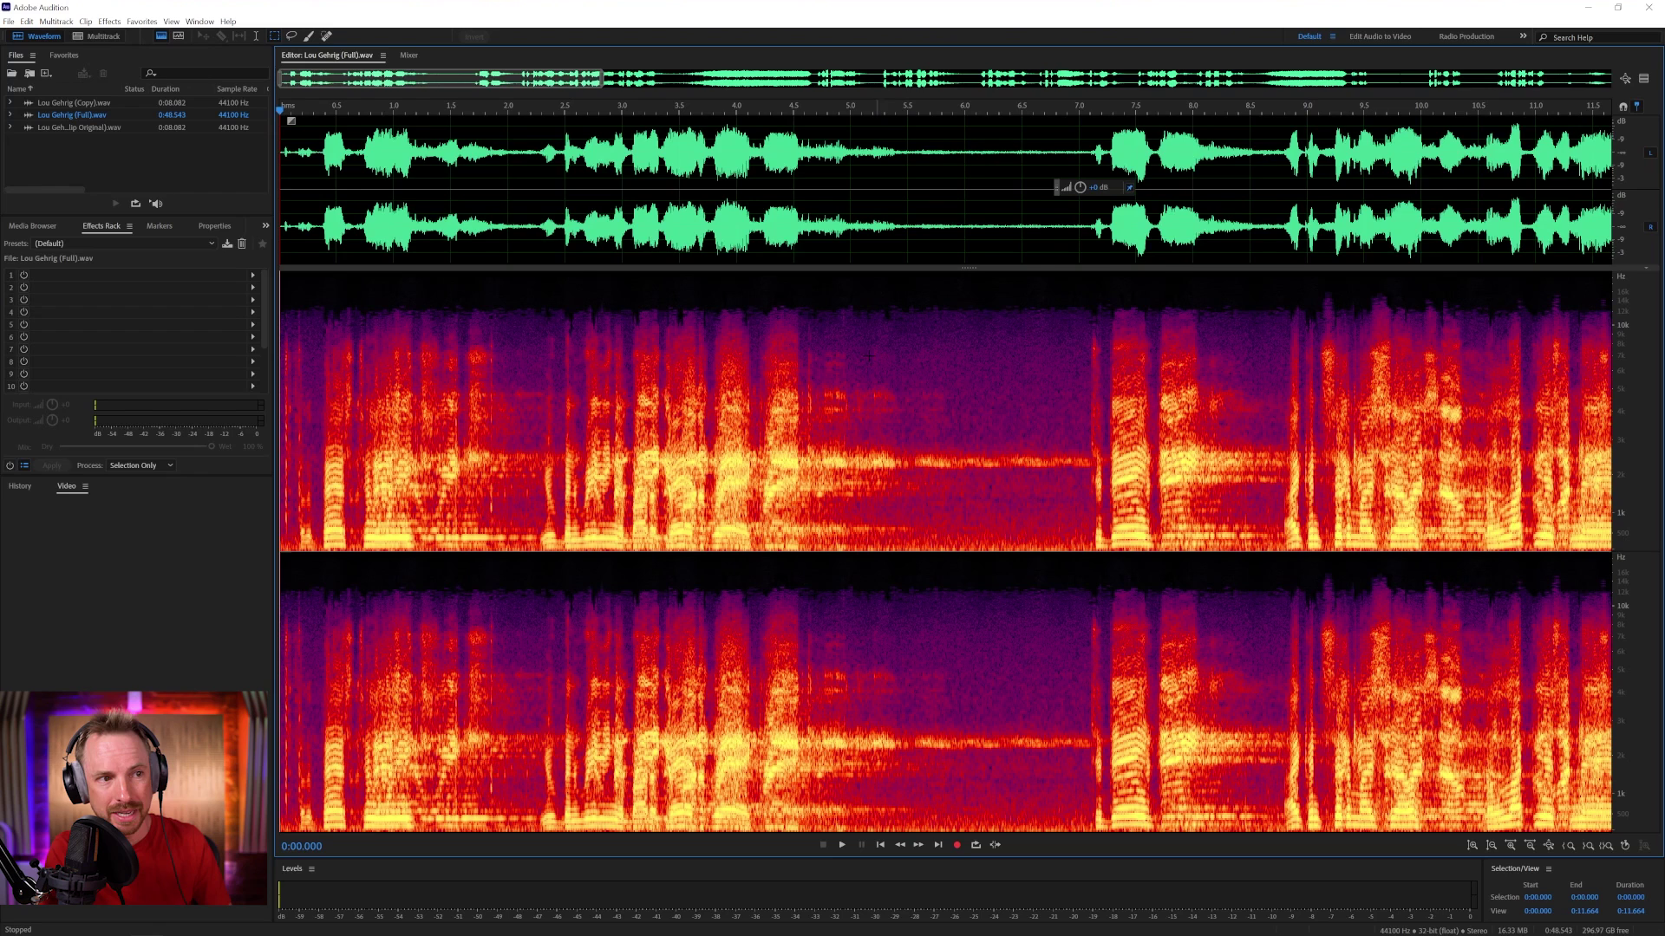
left_click_drag(824, 449, 1073, 478)
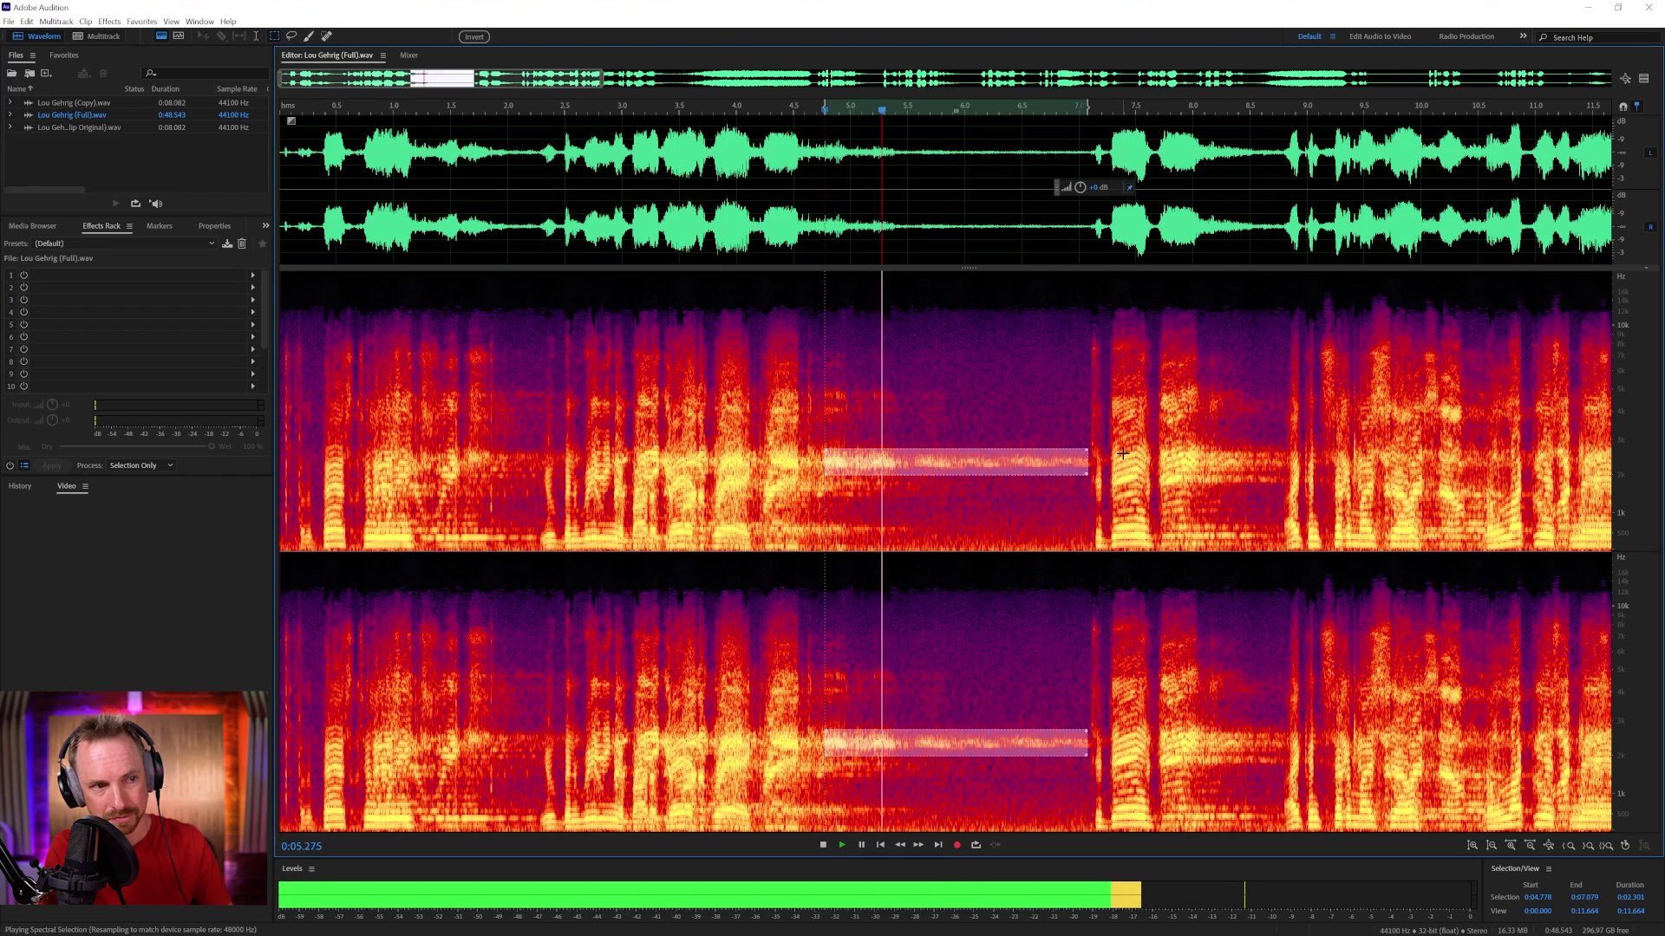
key("space")
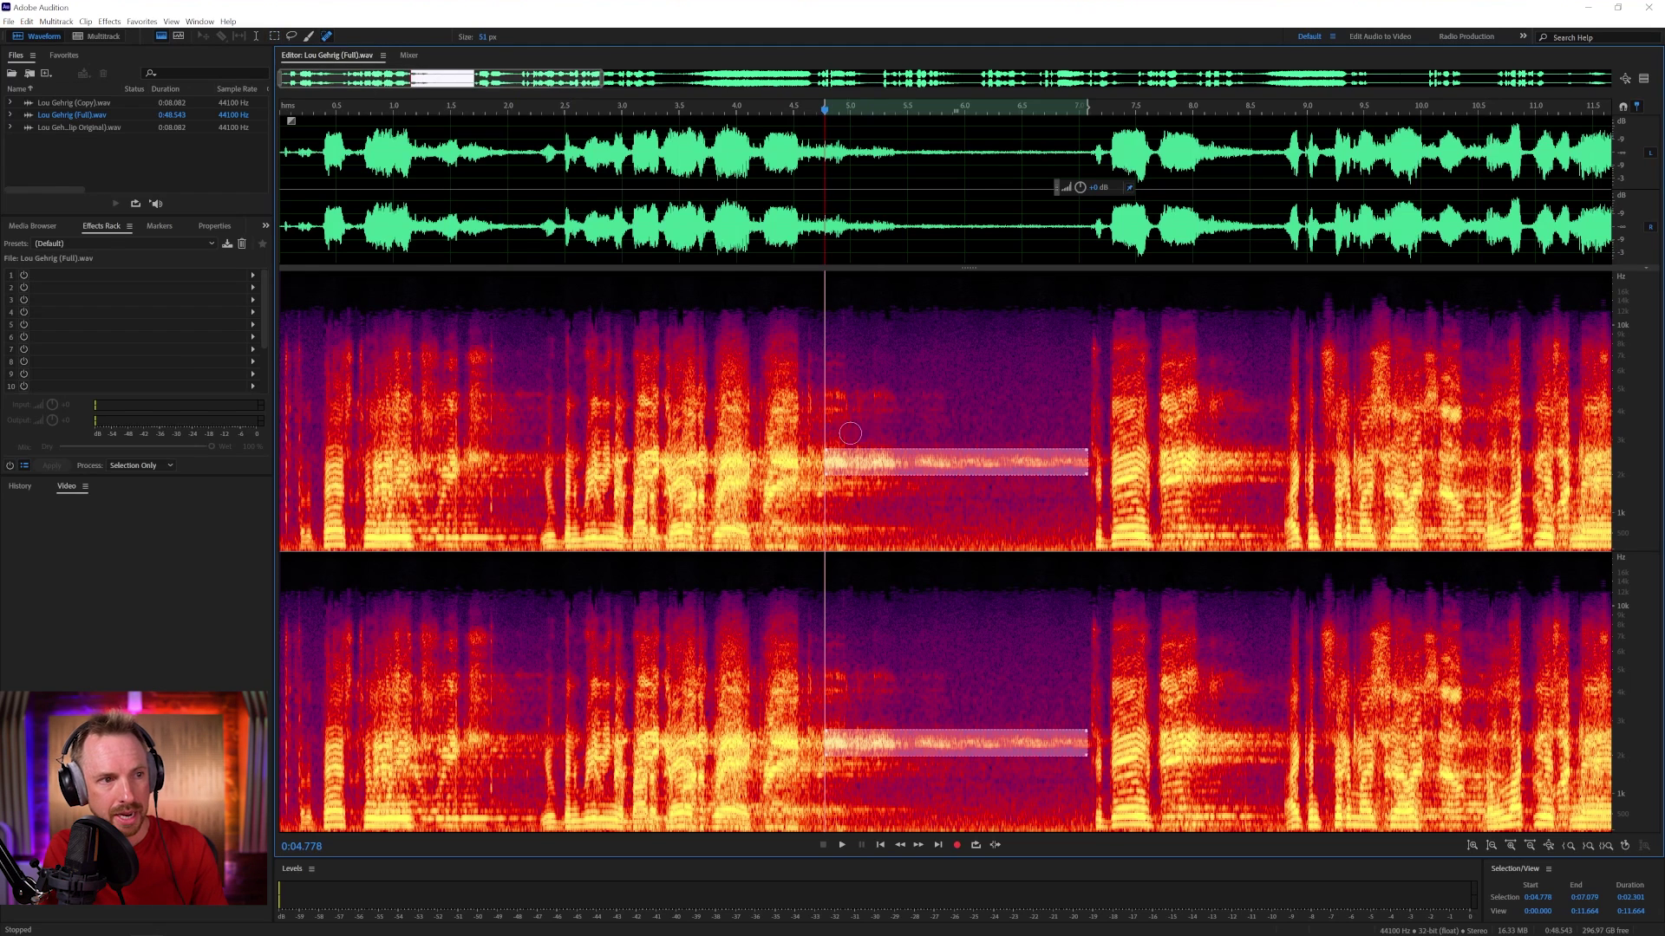
- Heal the echo tone band between about 4.8 and 7 seconds with repeated Spot Healing Brush strokes
left_click(854, 411)
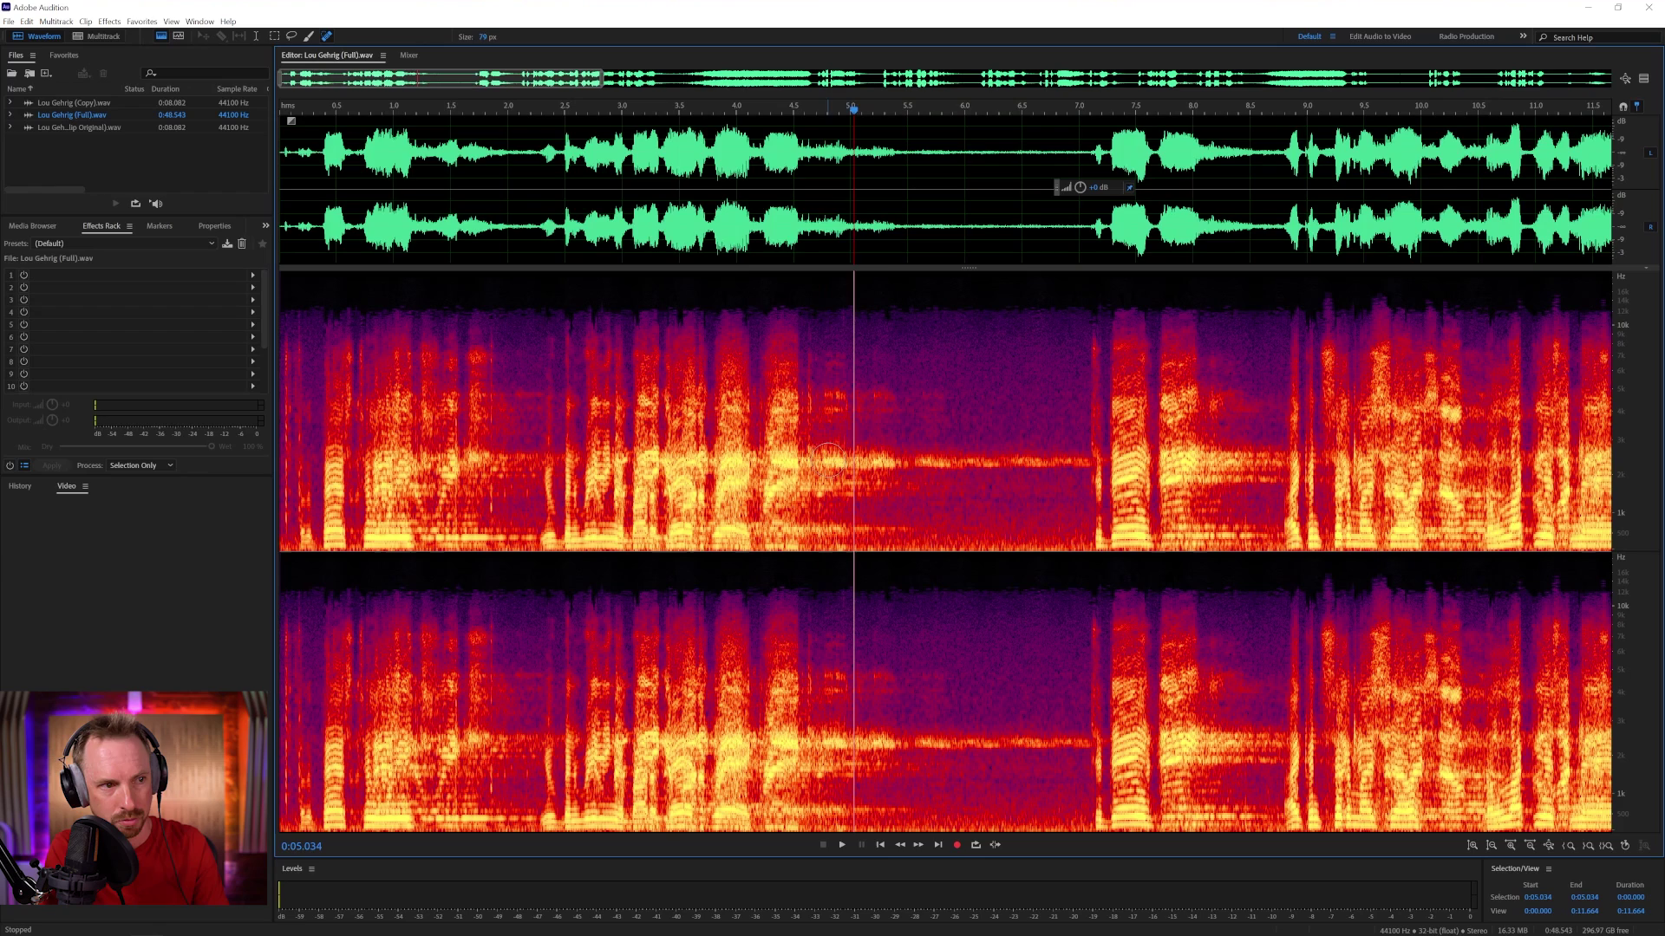
left_click_drag(830, 457, 902, 457)
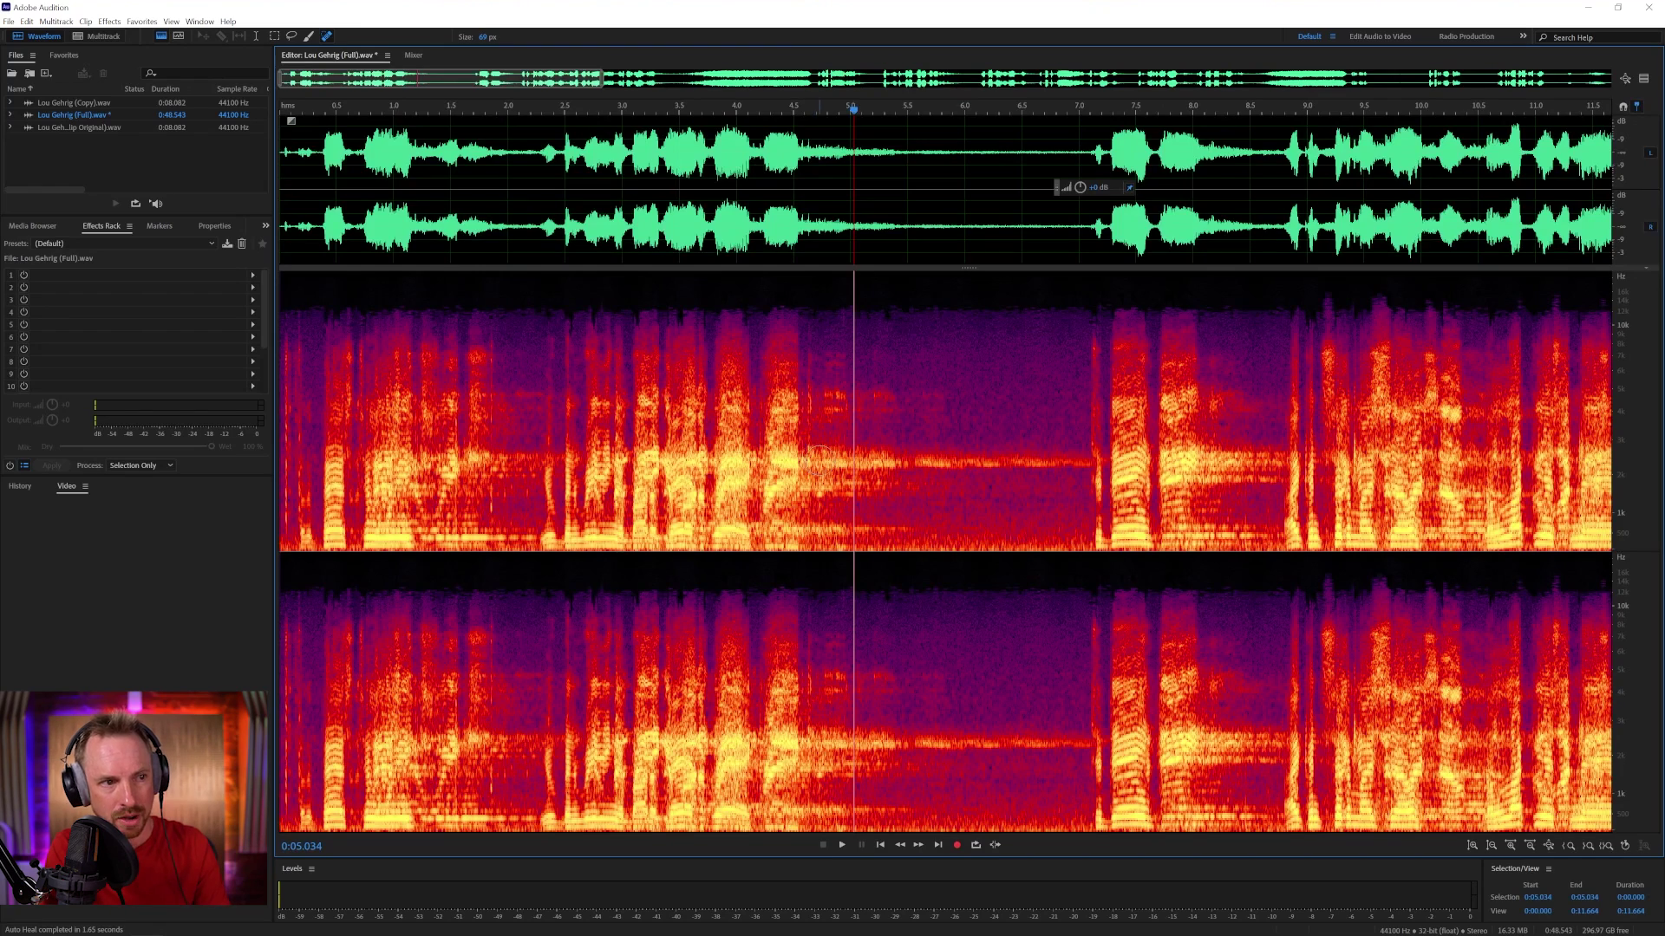
left_click_drag(820, 457, 1068, 464)
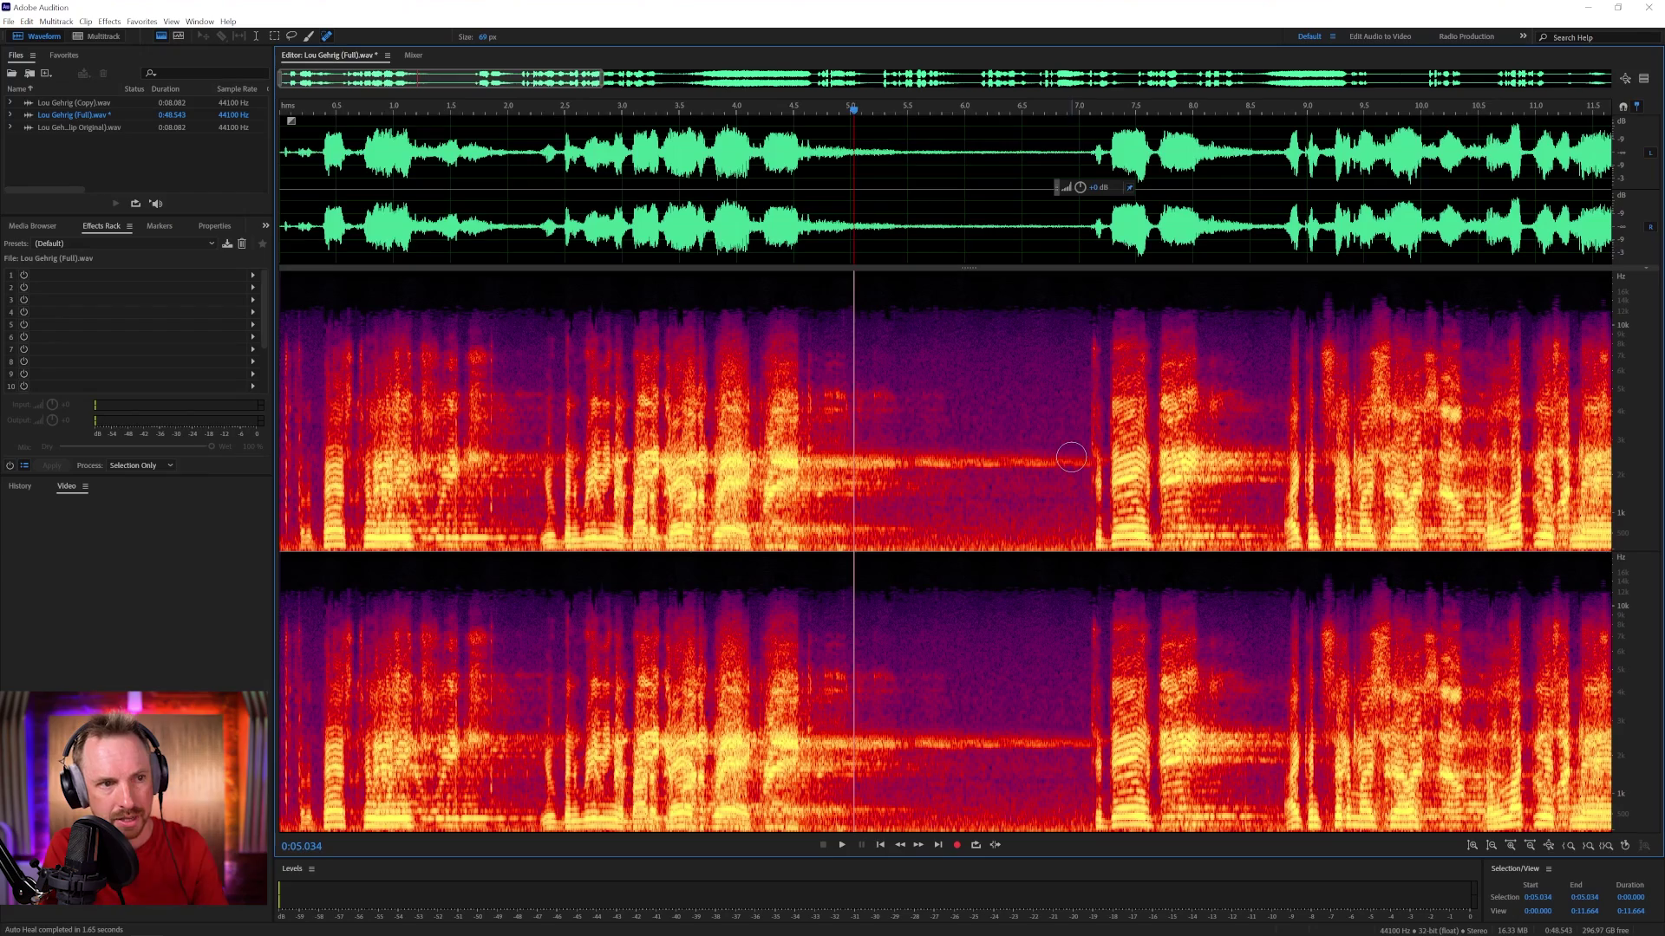
left_click_drag(1056, 460, 851, 462)
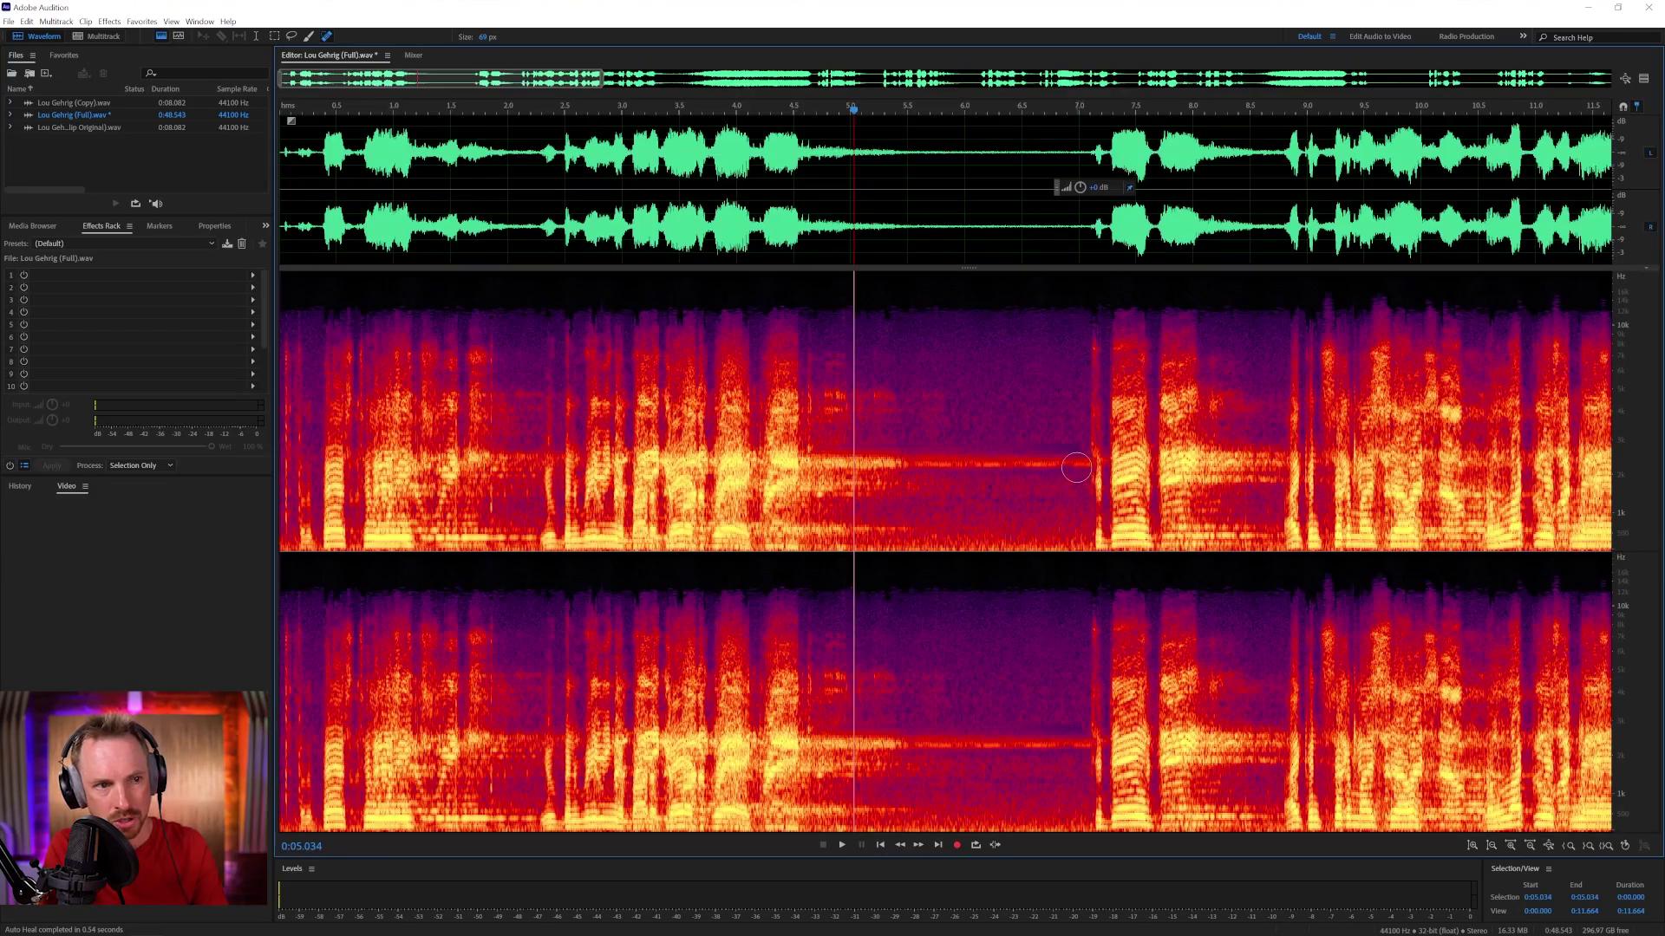
left_click_drag(1082, 466, 848, 456)
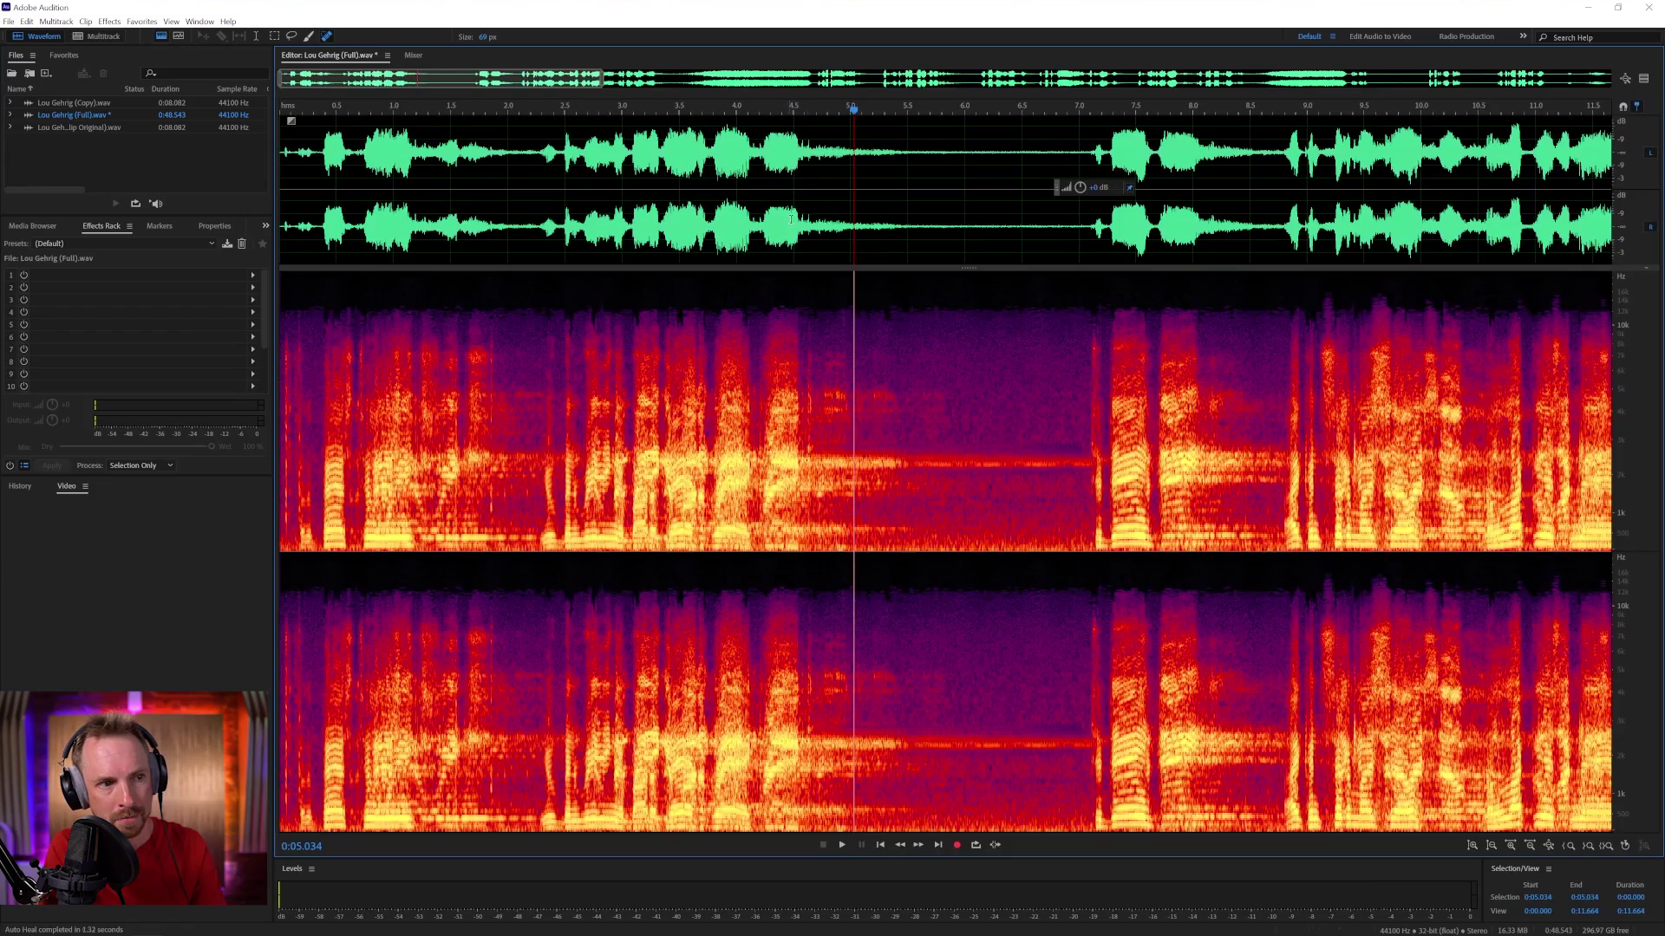
- Play the repaired passage from 4.45 s and again from 7.05 s
left_click(787, 219)
key("space")
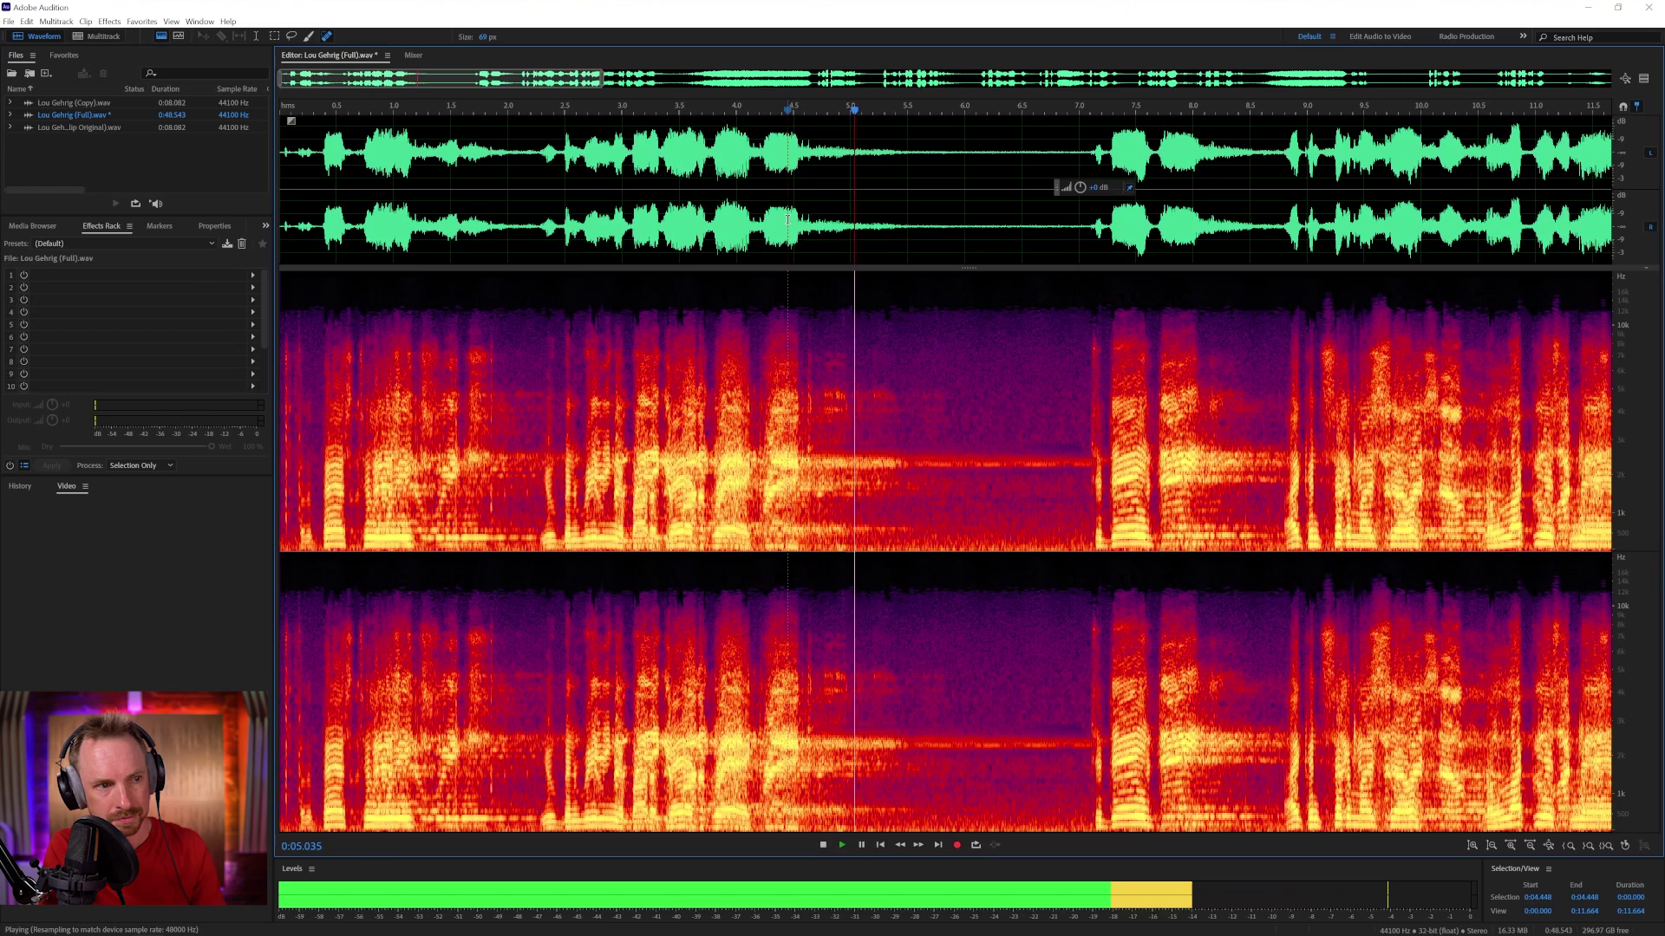
key("space")
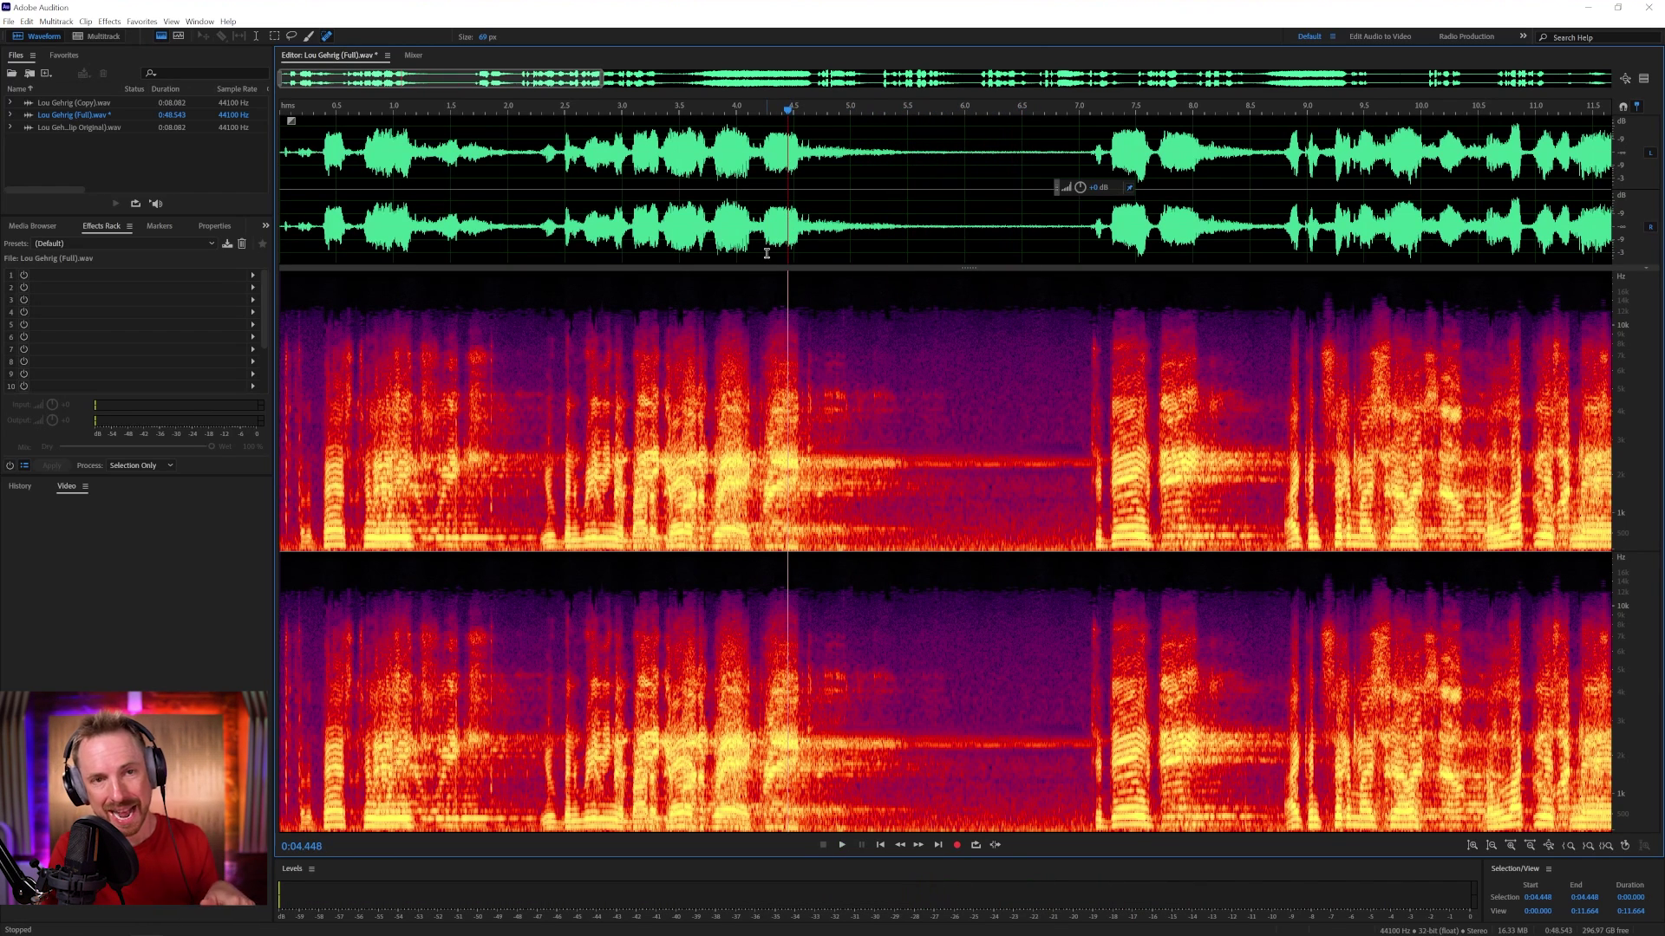
left_click(1084, 230)
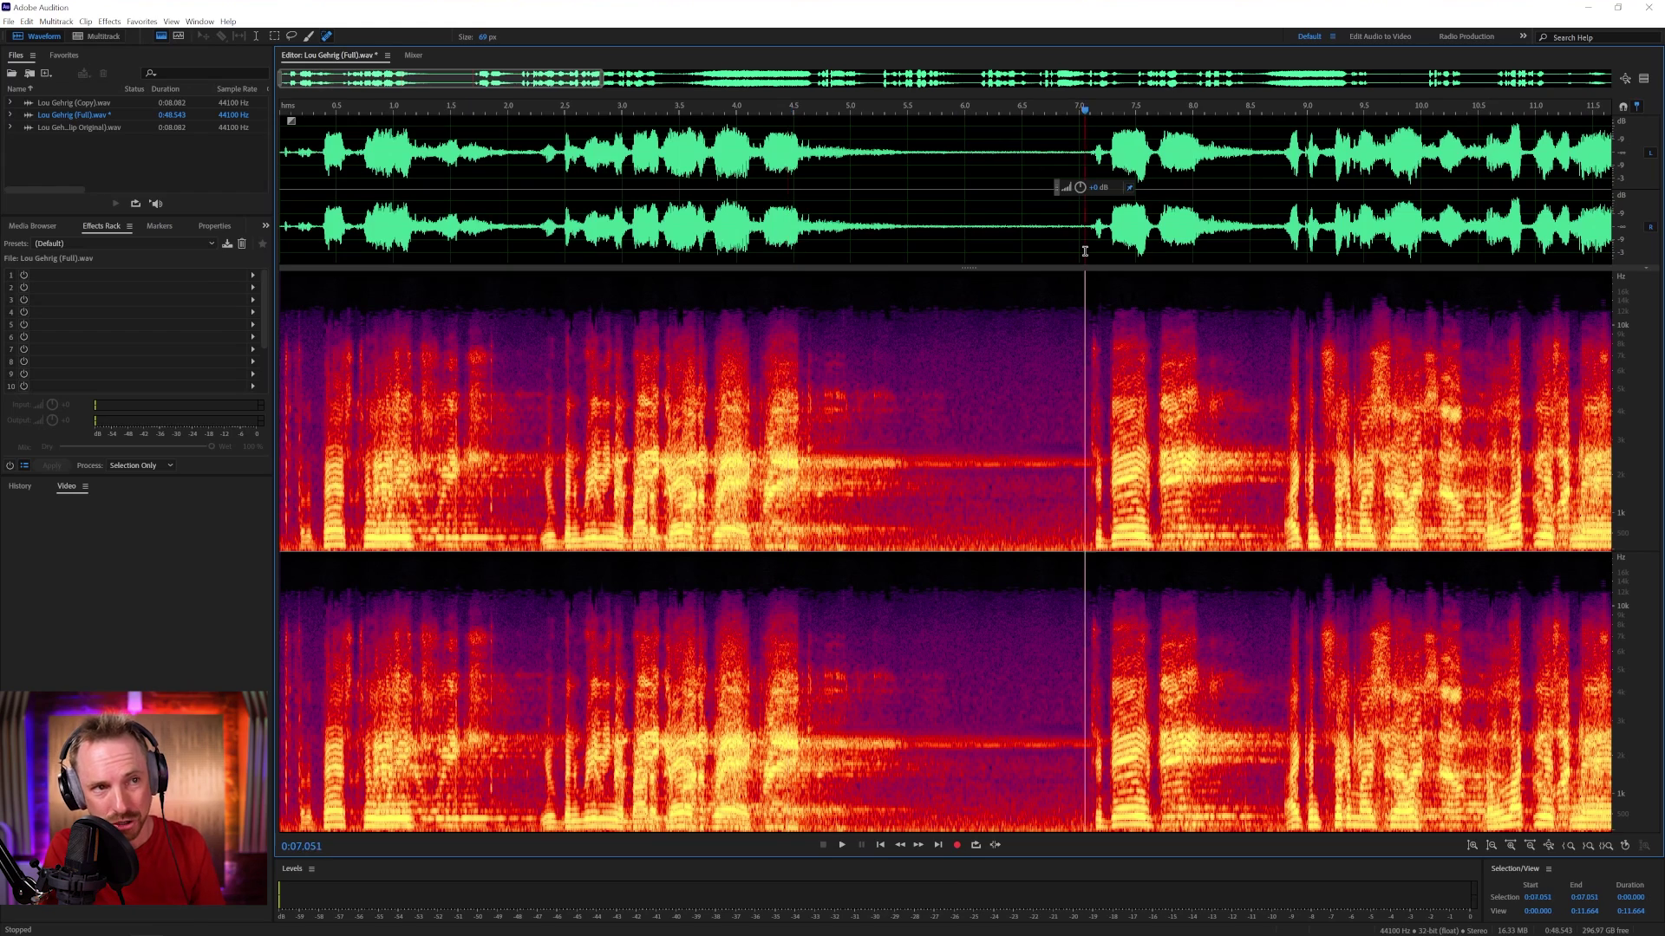
key("space")
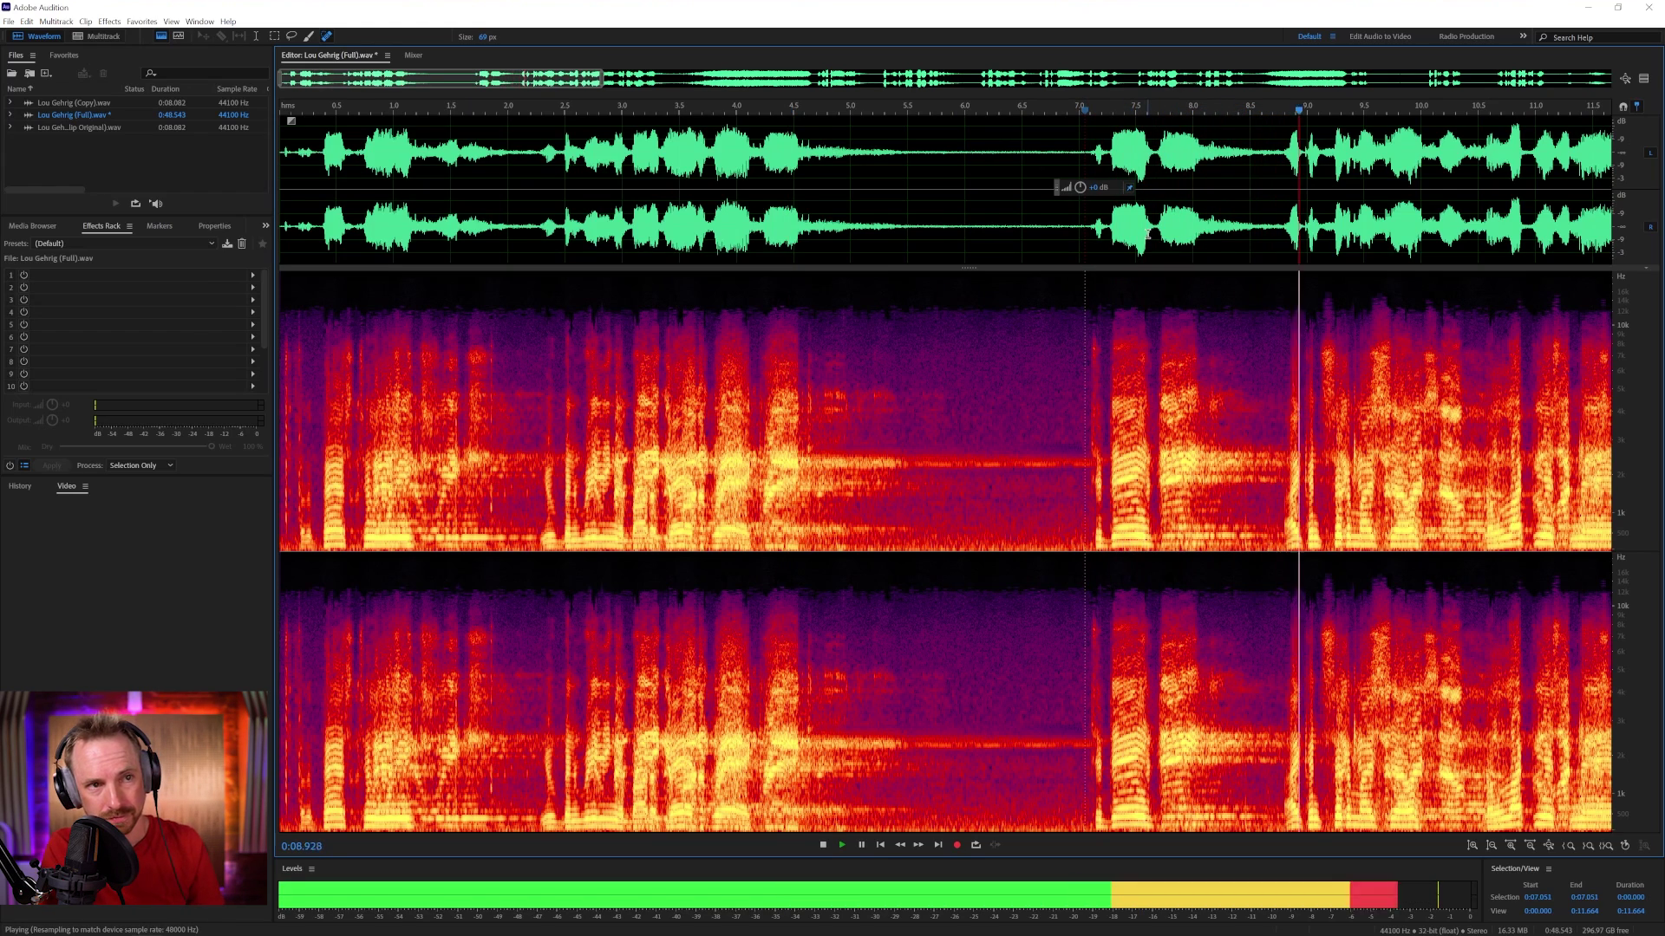
- Stop playback and select the audio from about 7.1 to 14.2 seconds
key("space")
scroll(1119, 230, "down", 2)
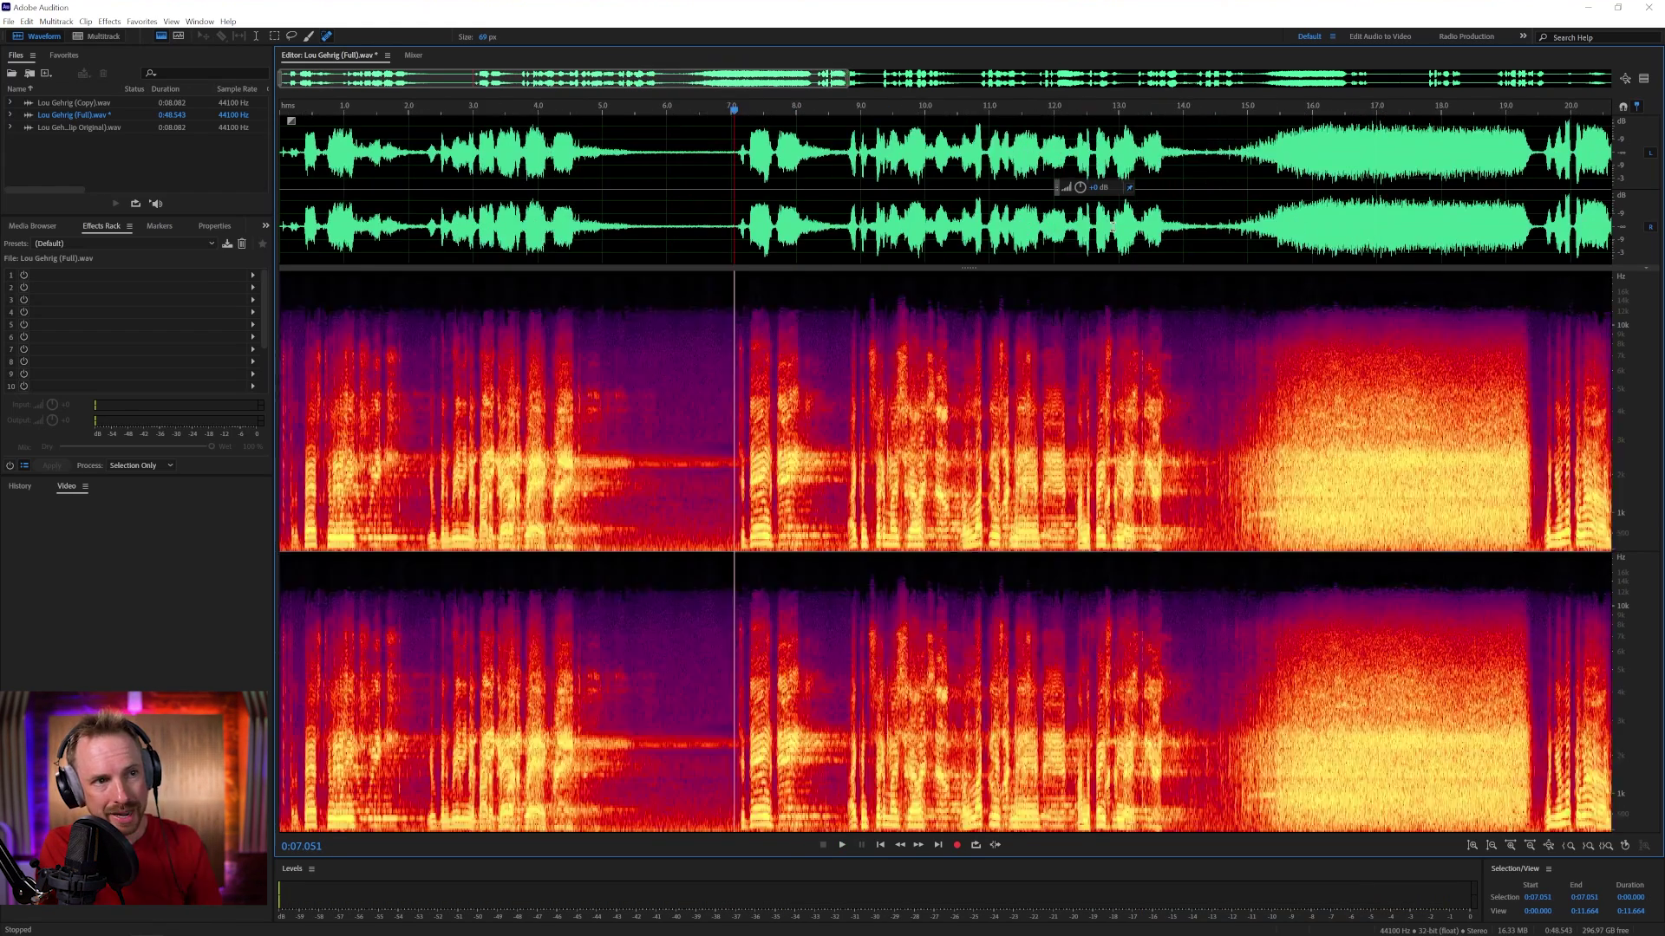
left_click_drag(624, 230, 968, 230)
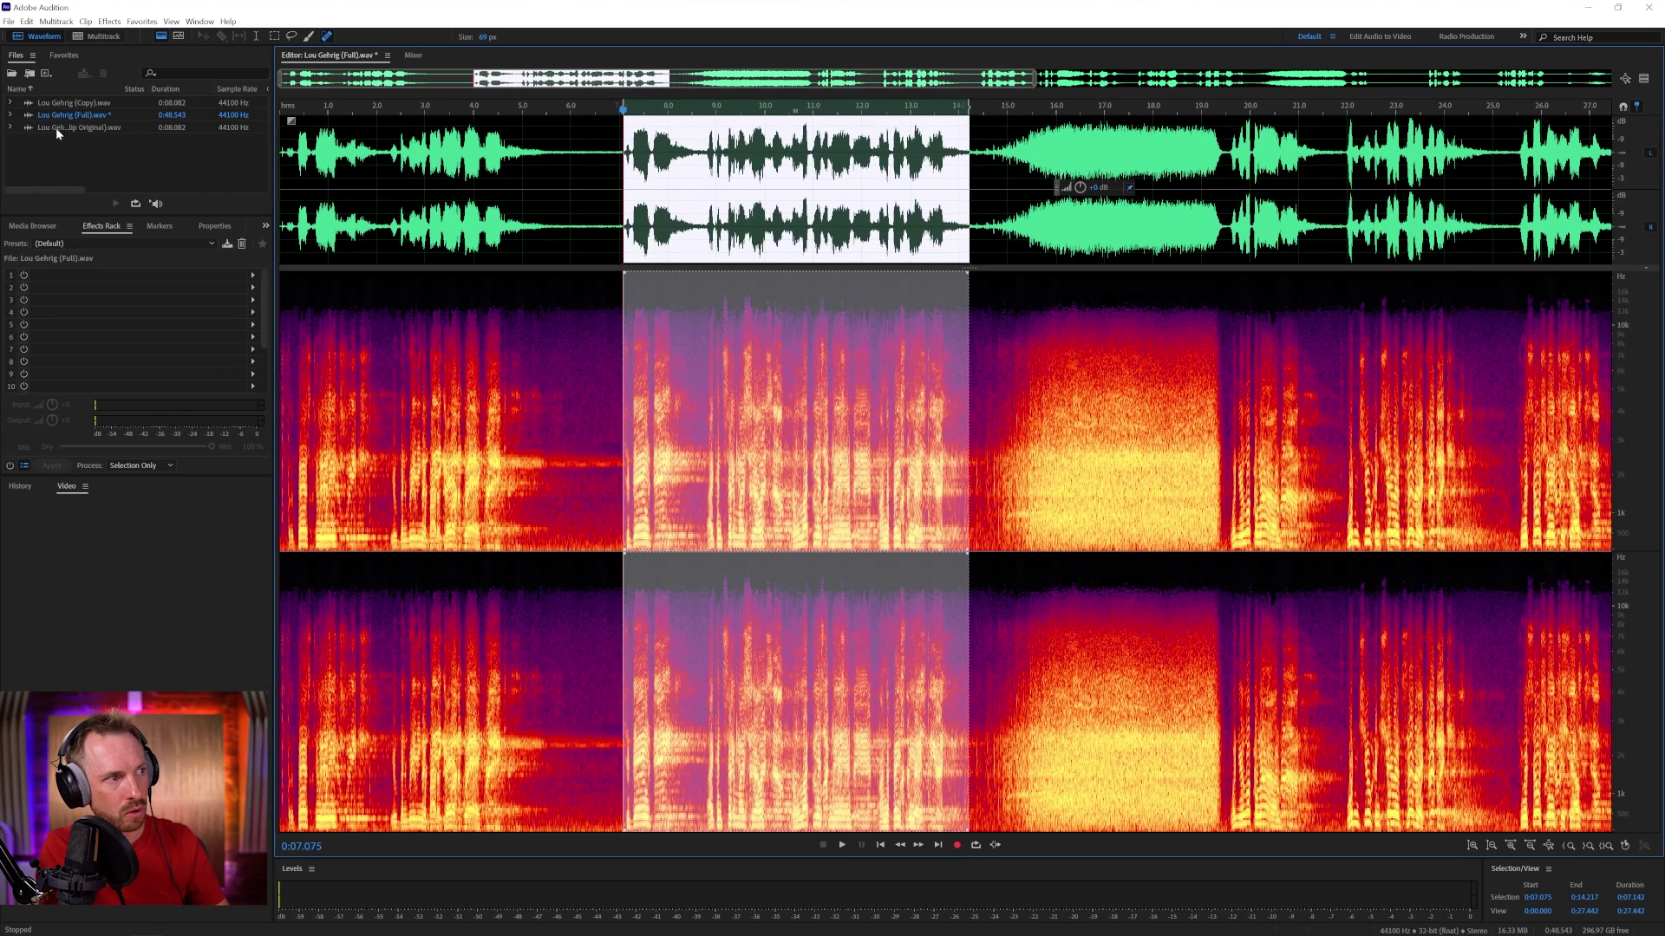
- Create the Lou multitrack session with Lou Gehrig (Copy).wav on Track 1 at time zero
double_click(73, 103)
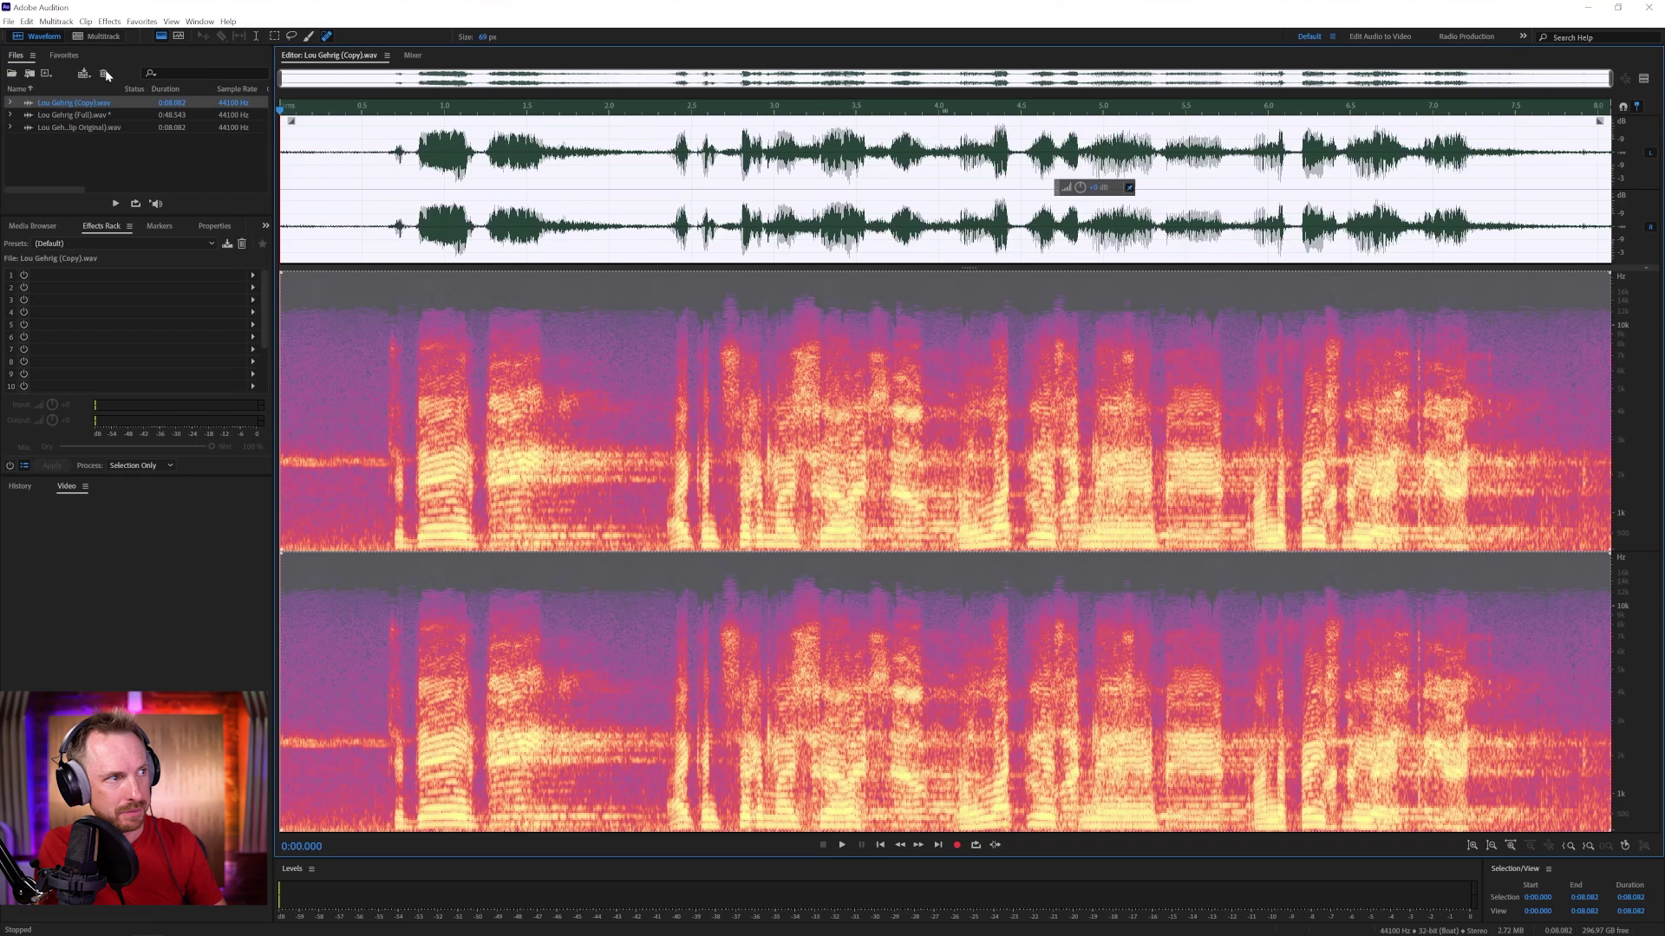
left_click(98, 36)
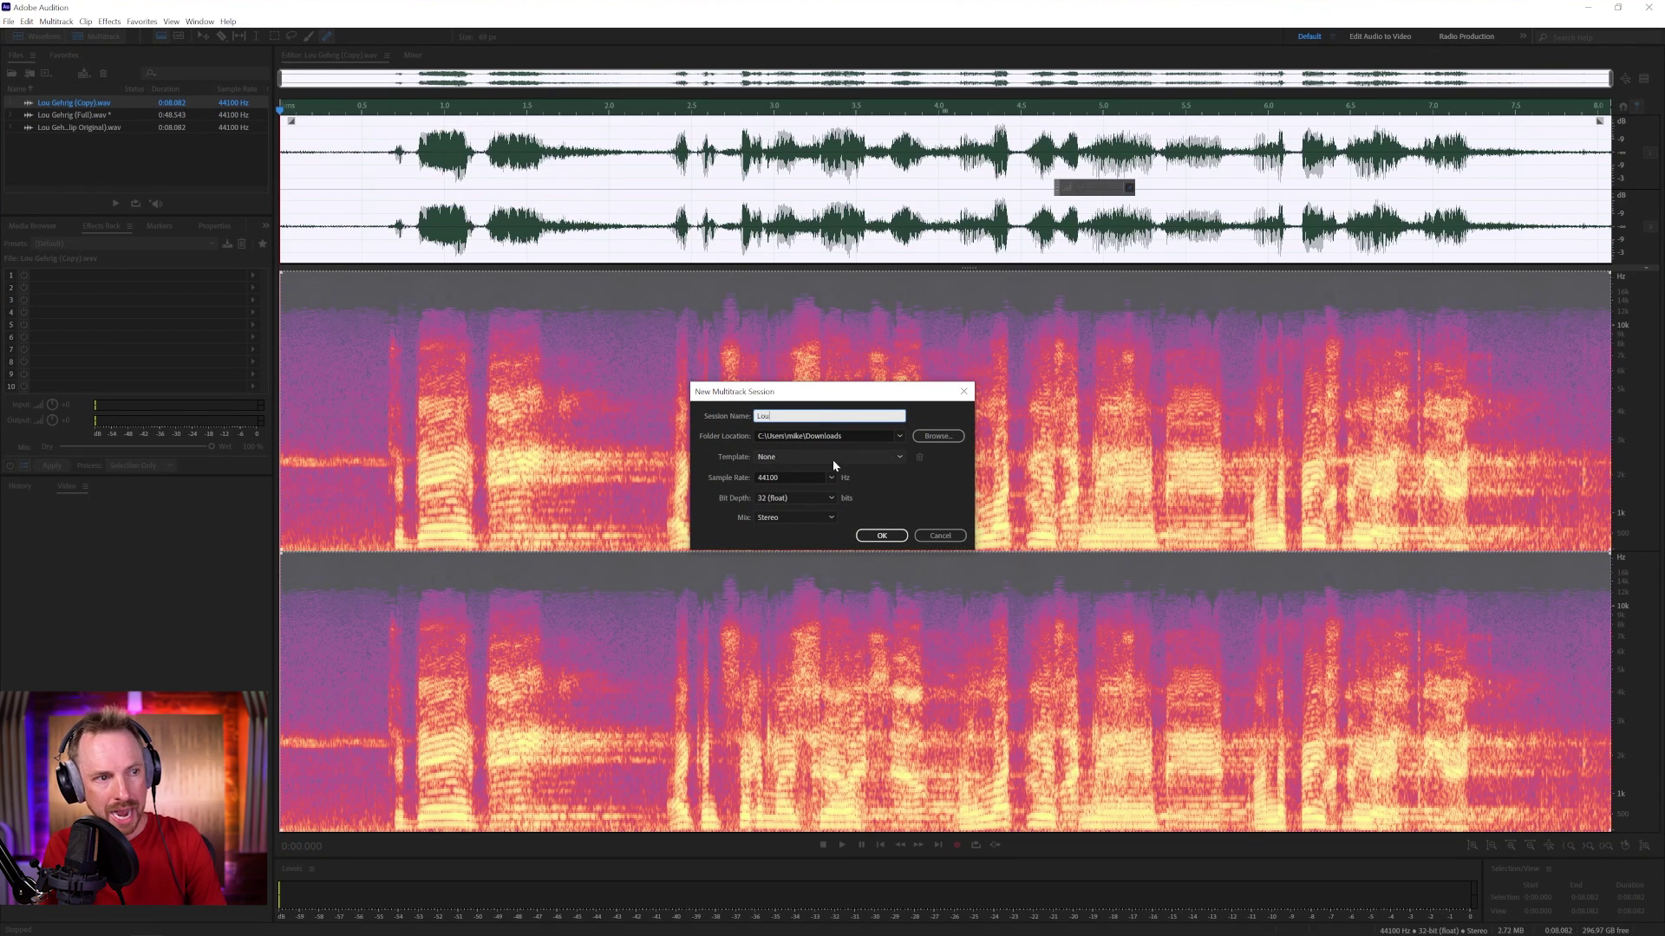
key("Return")
left_click_drag(42, 105, 451, 105)
scroll(430, 115, "up", 4)
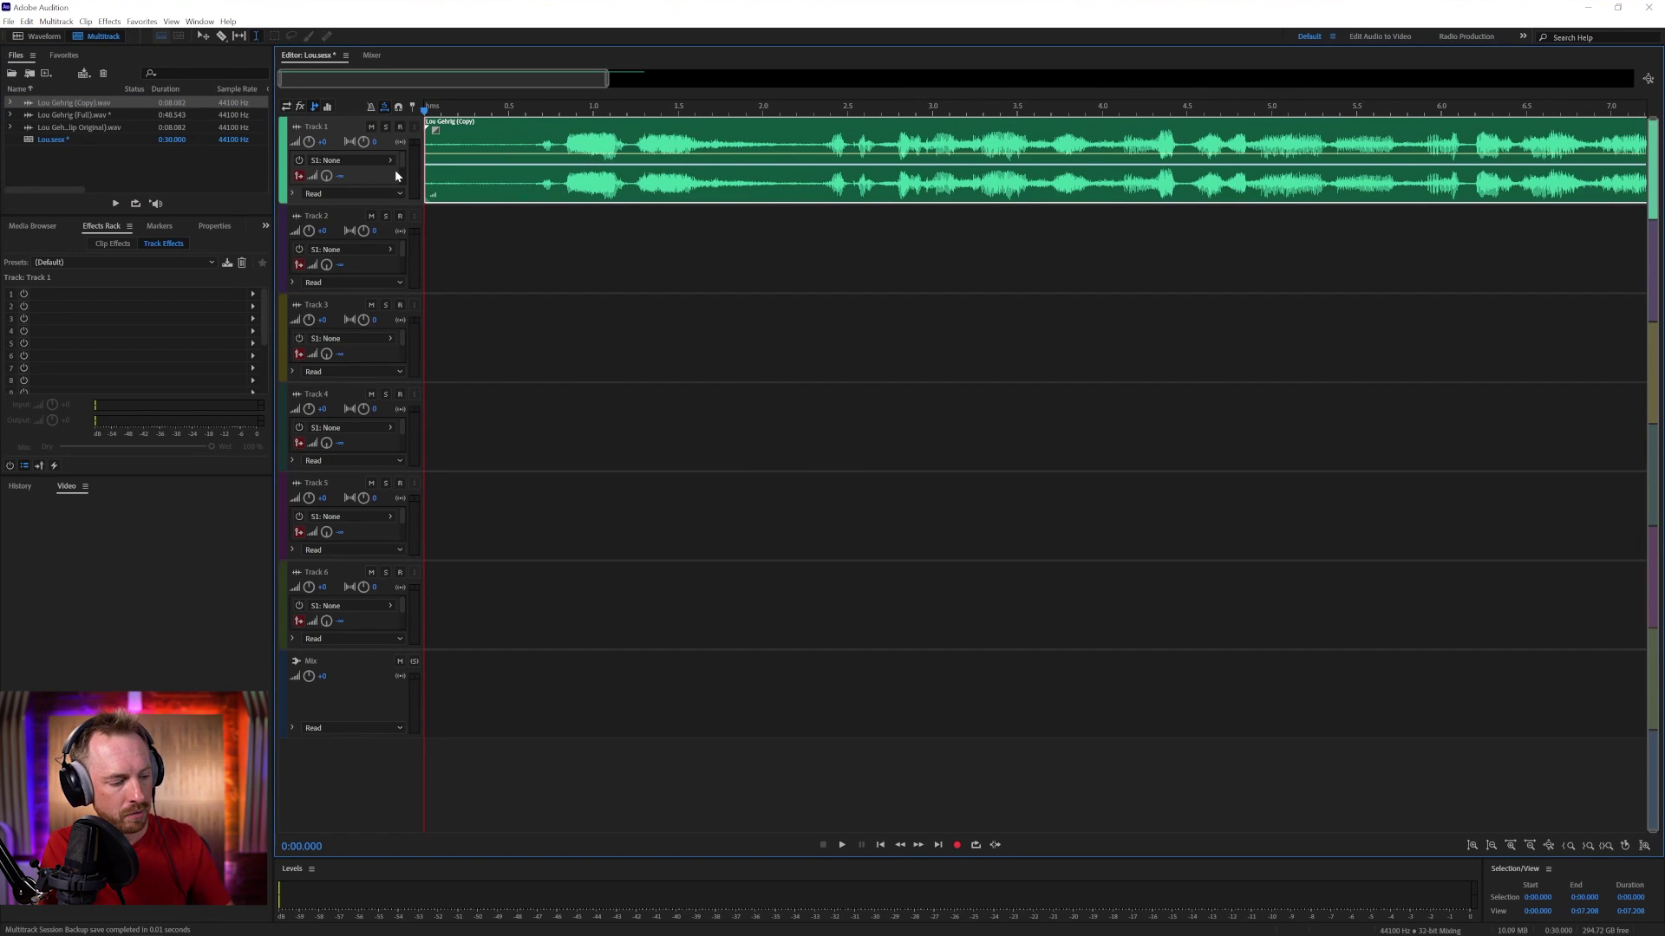
- Remove empty tracks 2–6, enlarge Track 1, and silence the clip before the first word
key("shift+e")
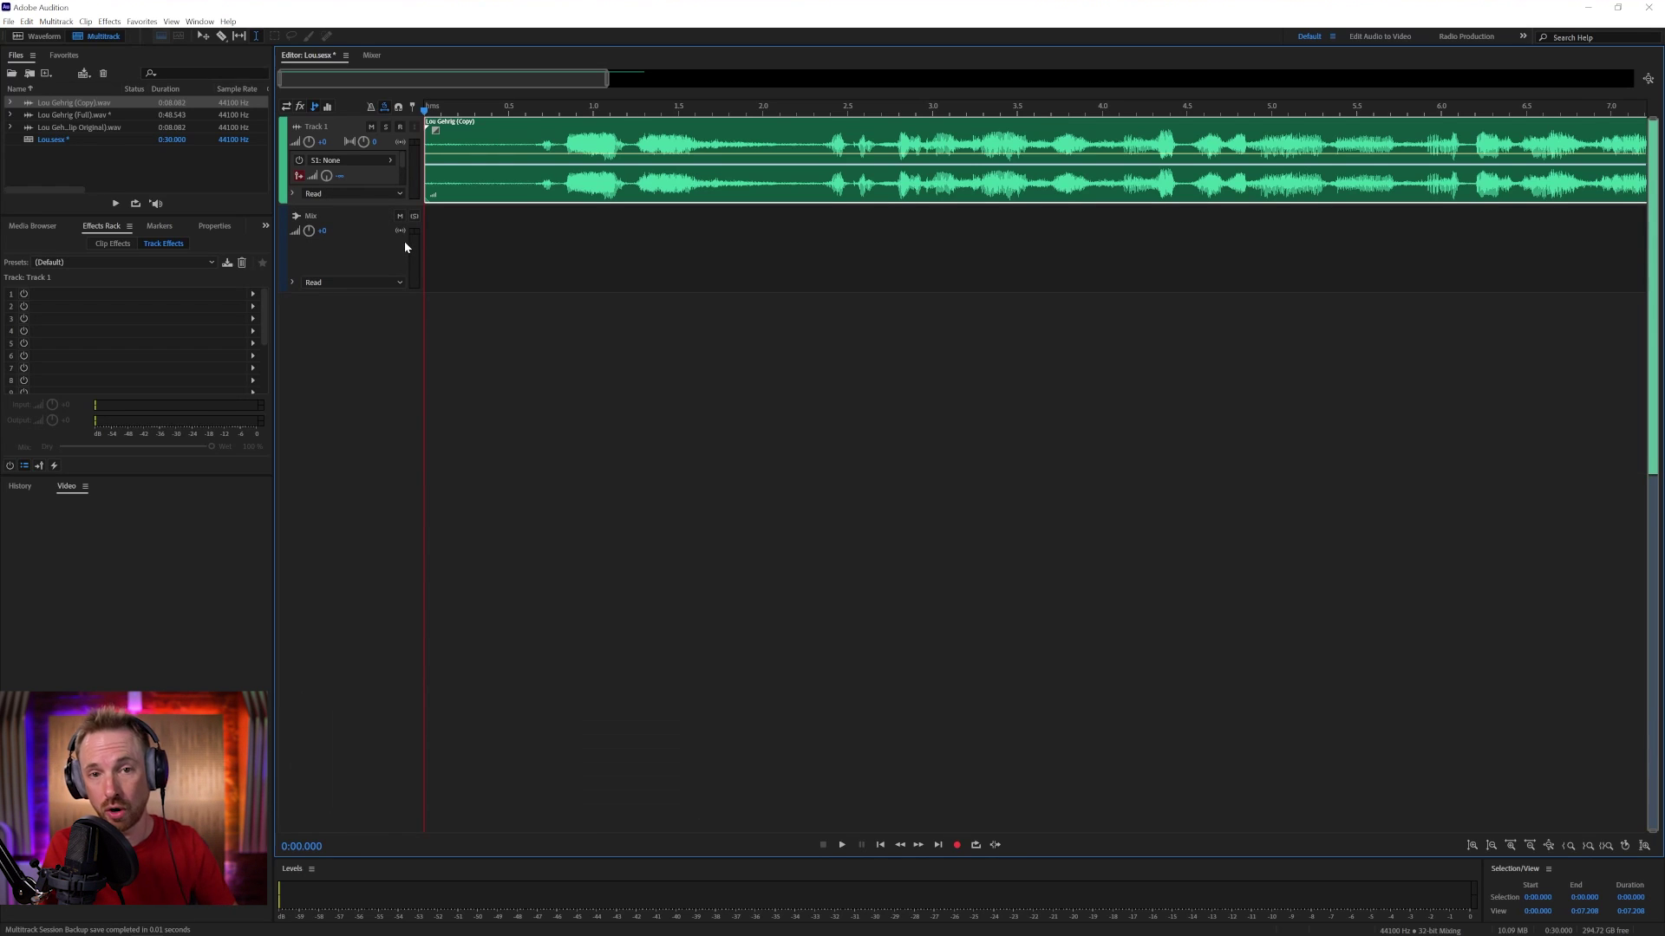
key("ctrl+backslash")
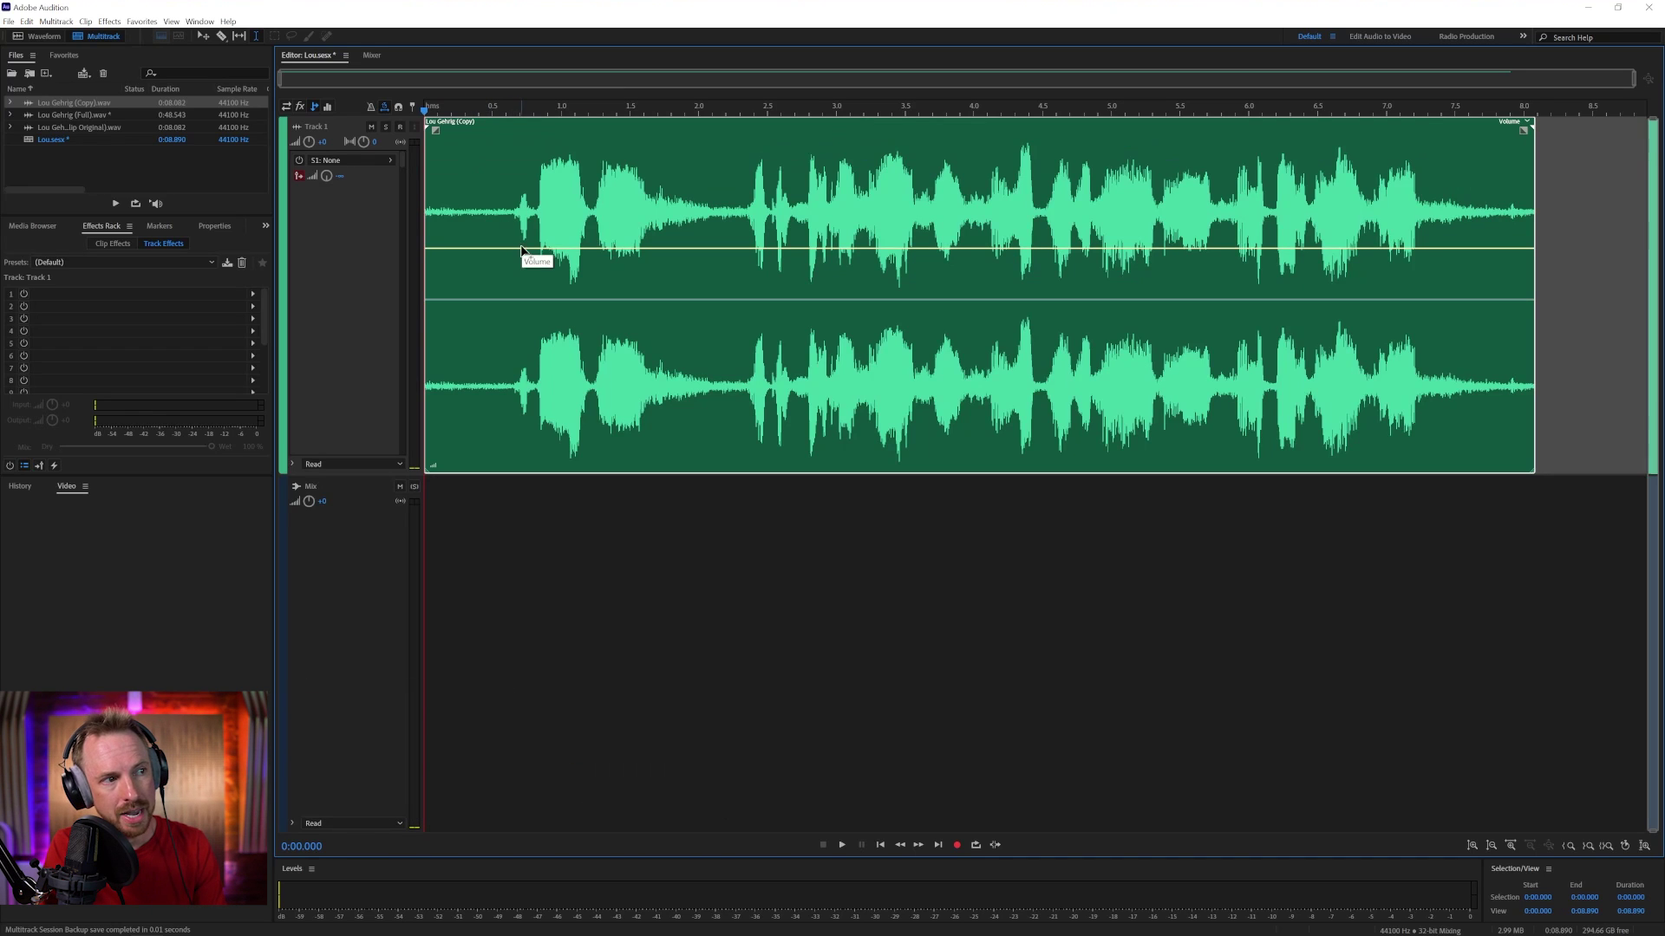
left_click_drag(514, 252, 508, 488)
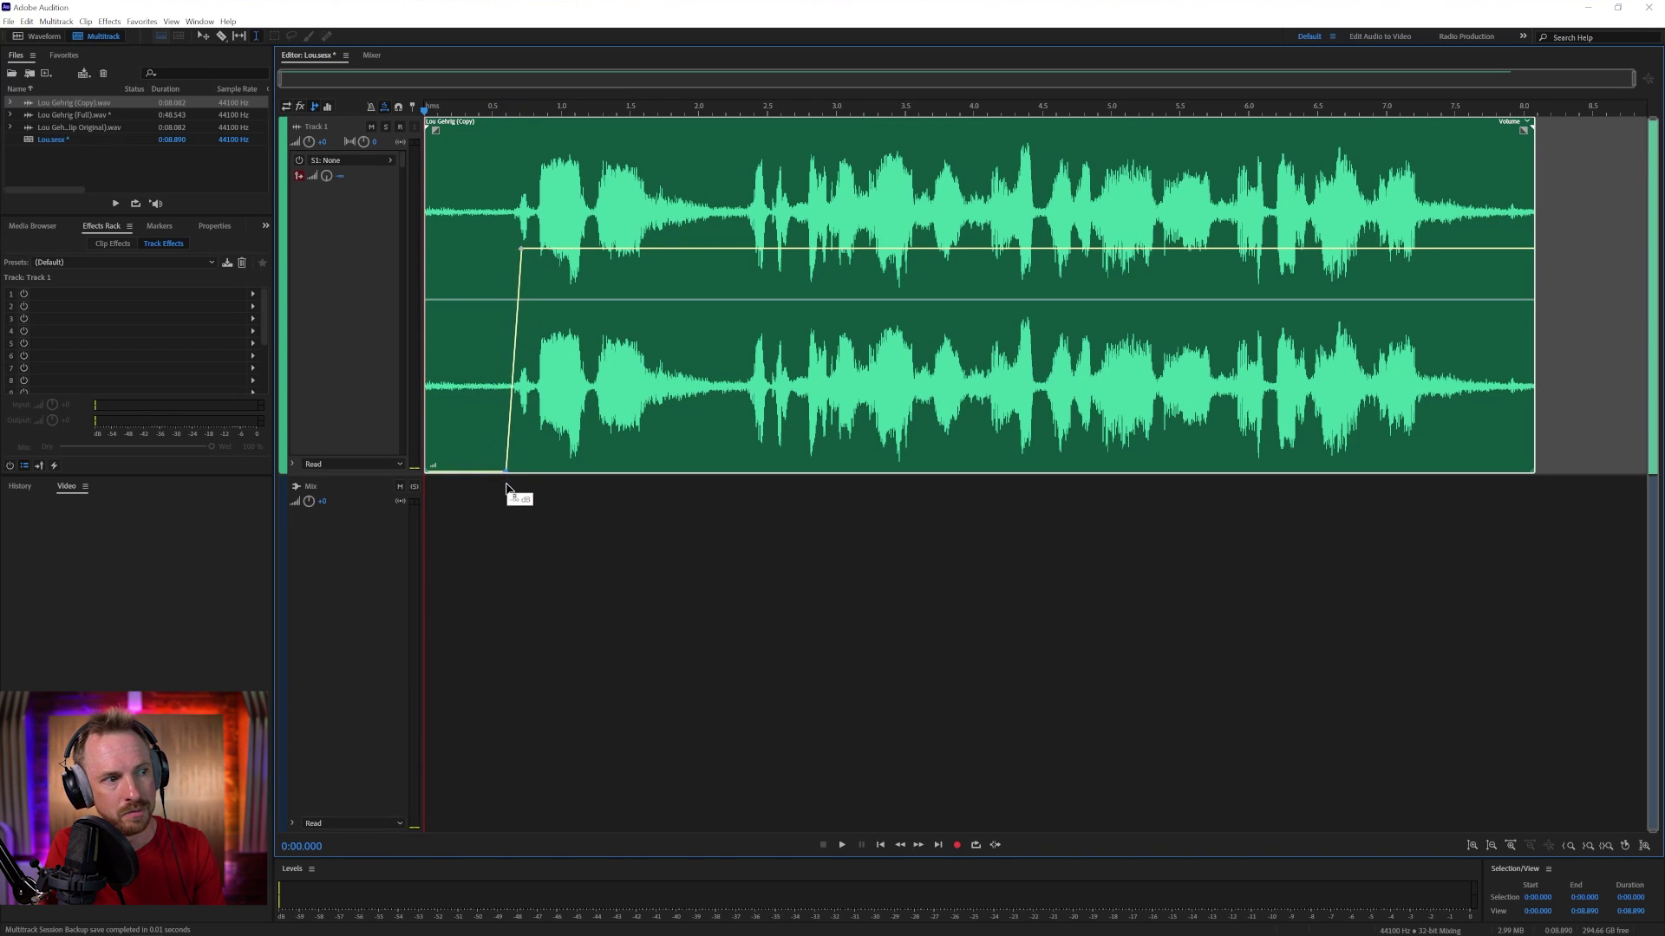
key("space")
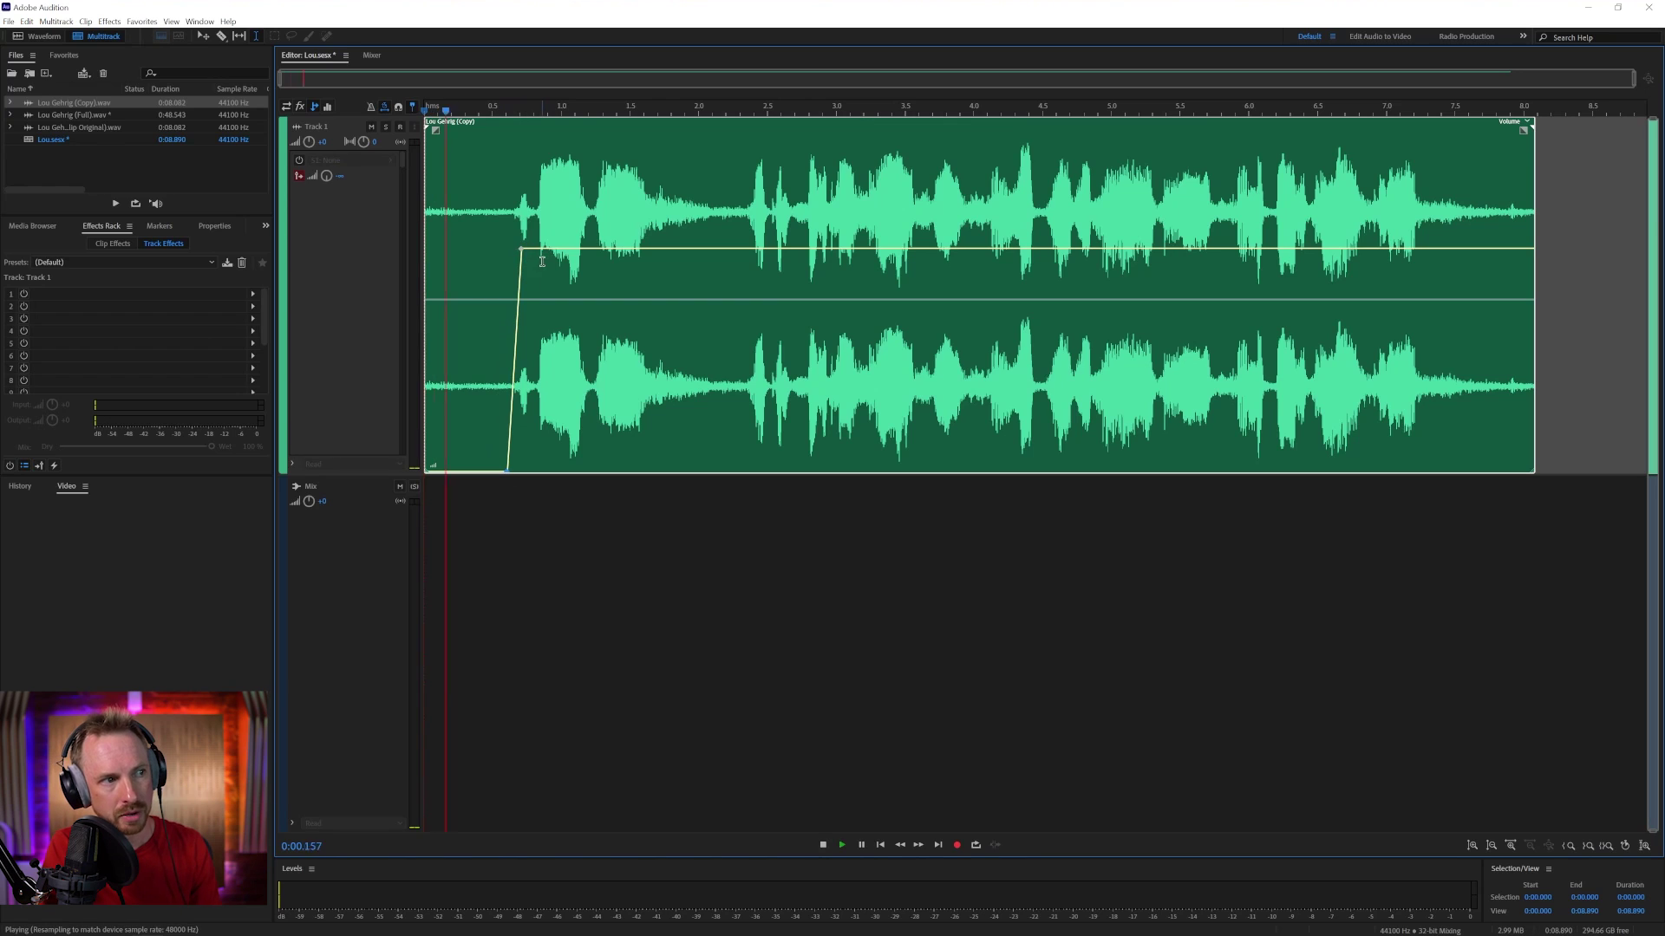
key("space")
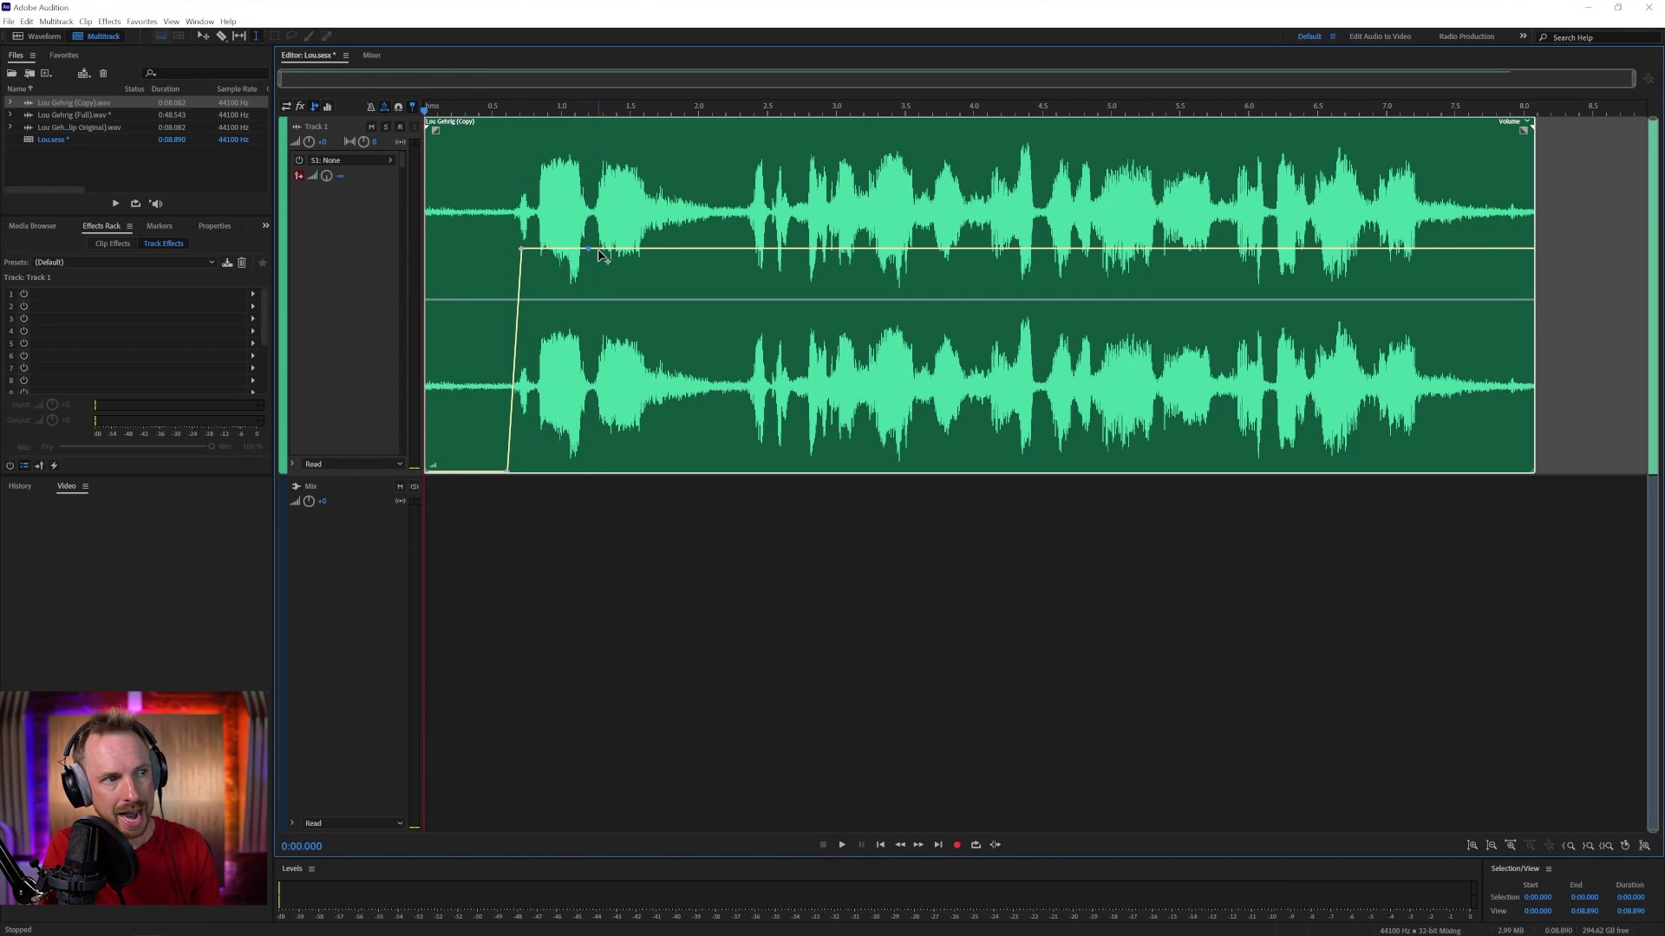
- Duck the first echo gap to silence with a volume dip, refining its fade and start point
left_click_drag(593, 251, 600, 469)
left_click_drag(668, 374, 720, 493)
key("space")
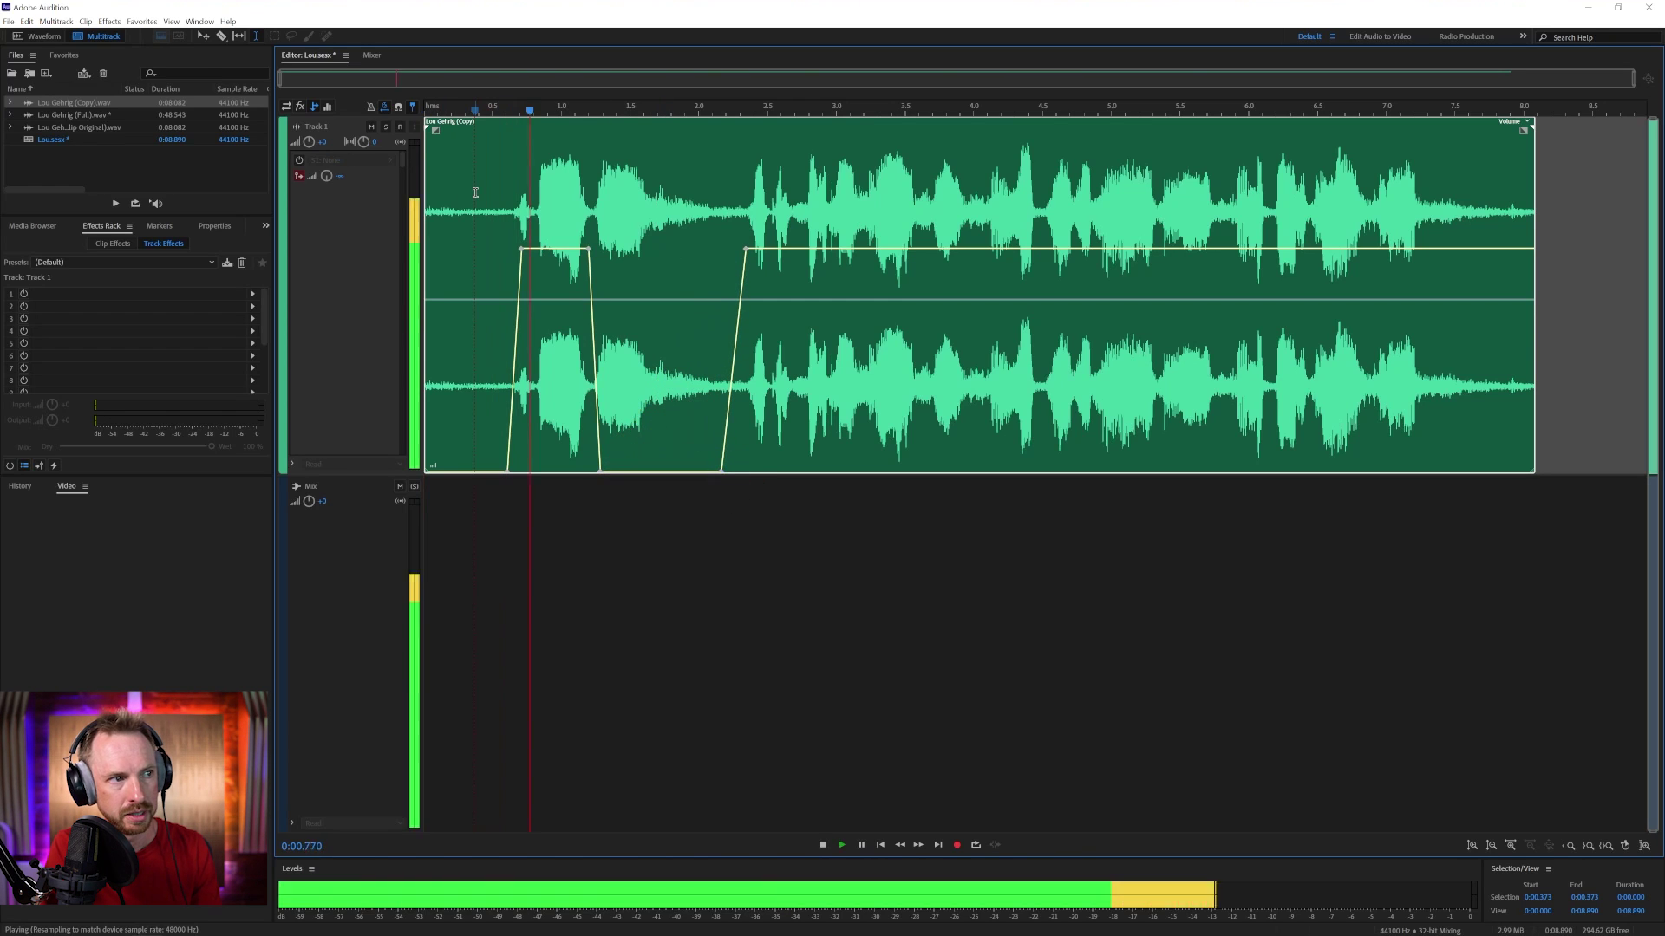
key("space")
left_click_drag(587, 244, 577, 247)
key("space")
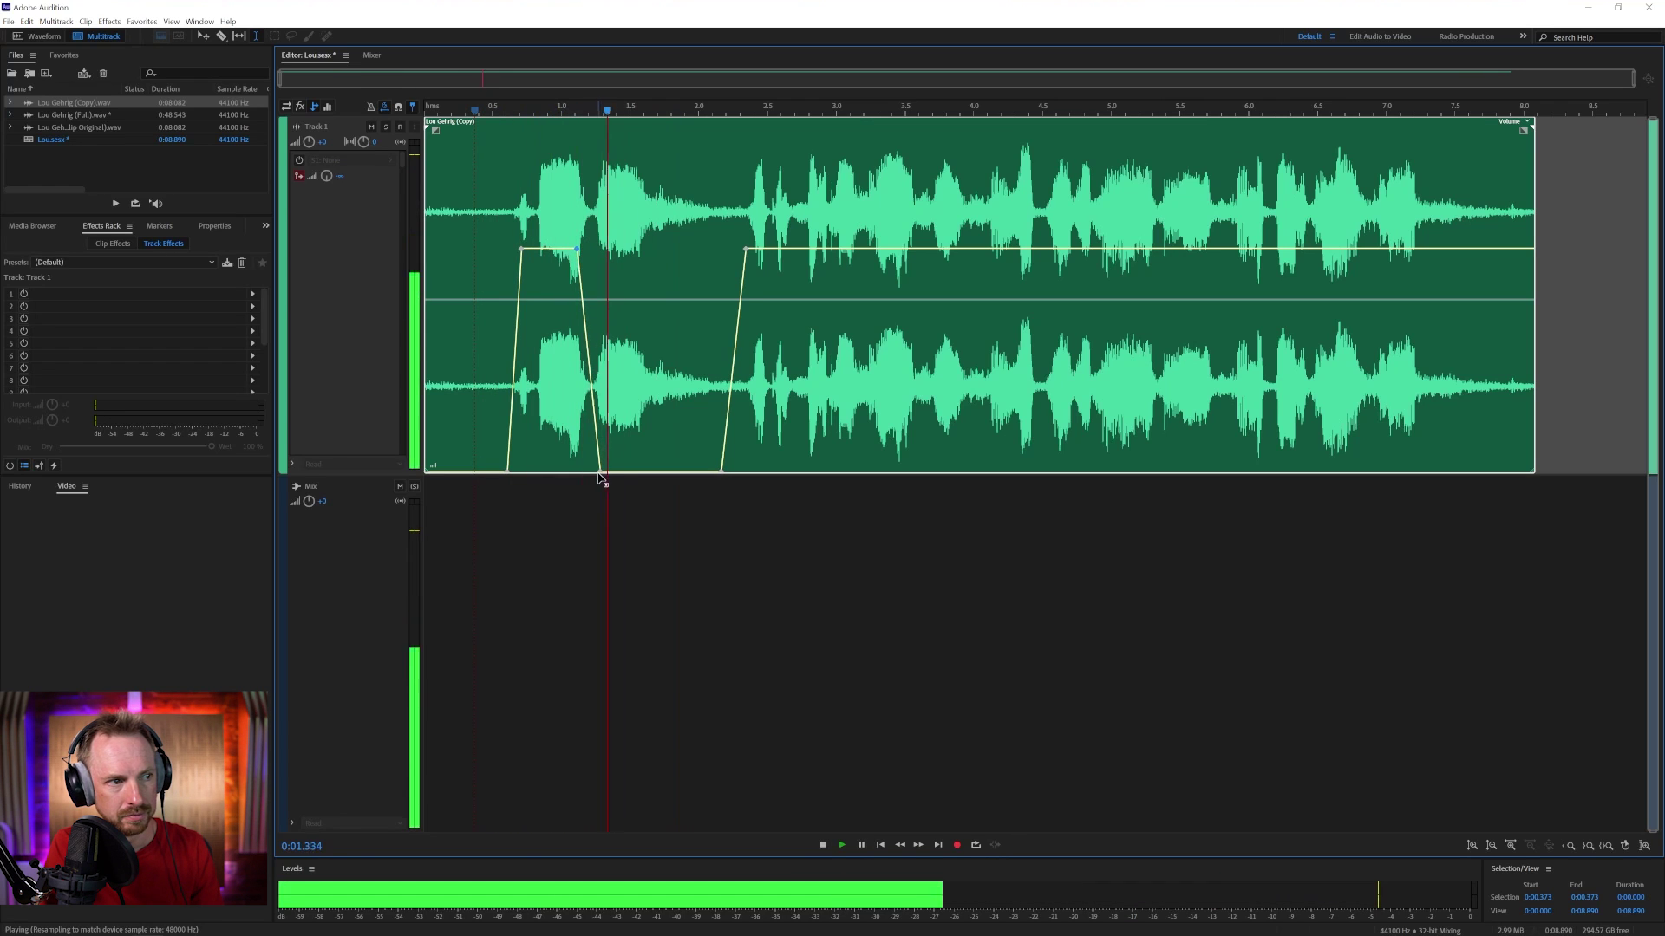
key("space")
left_click_drag(601, 469, 595, 470)
key("space")
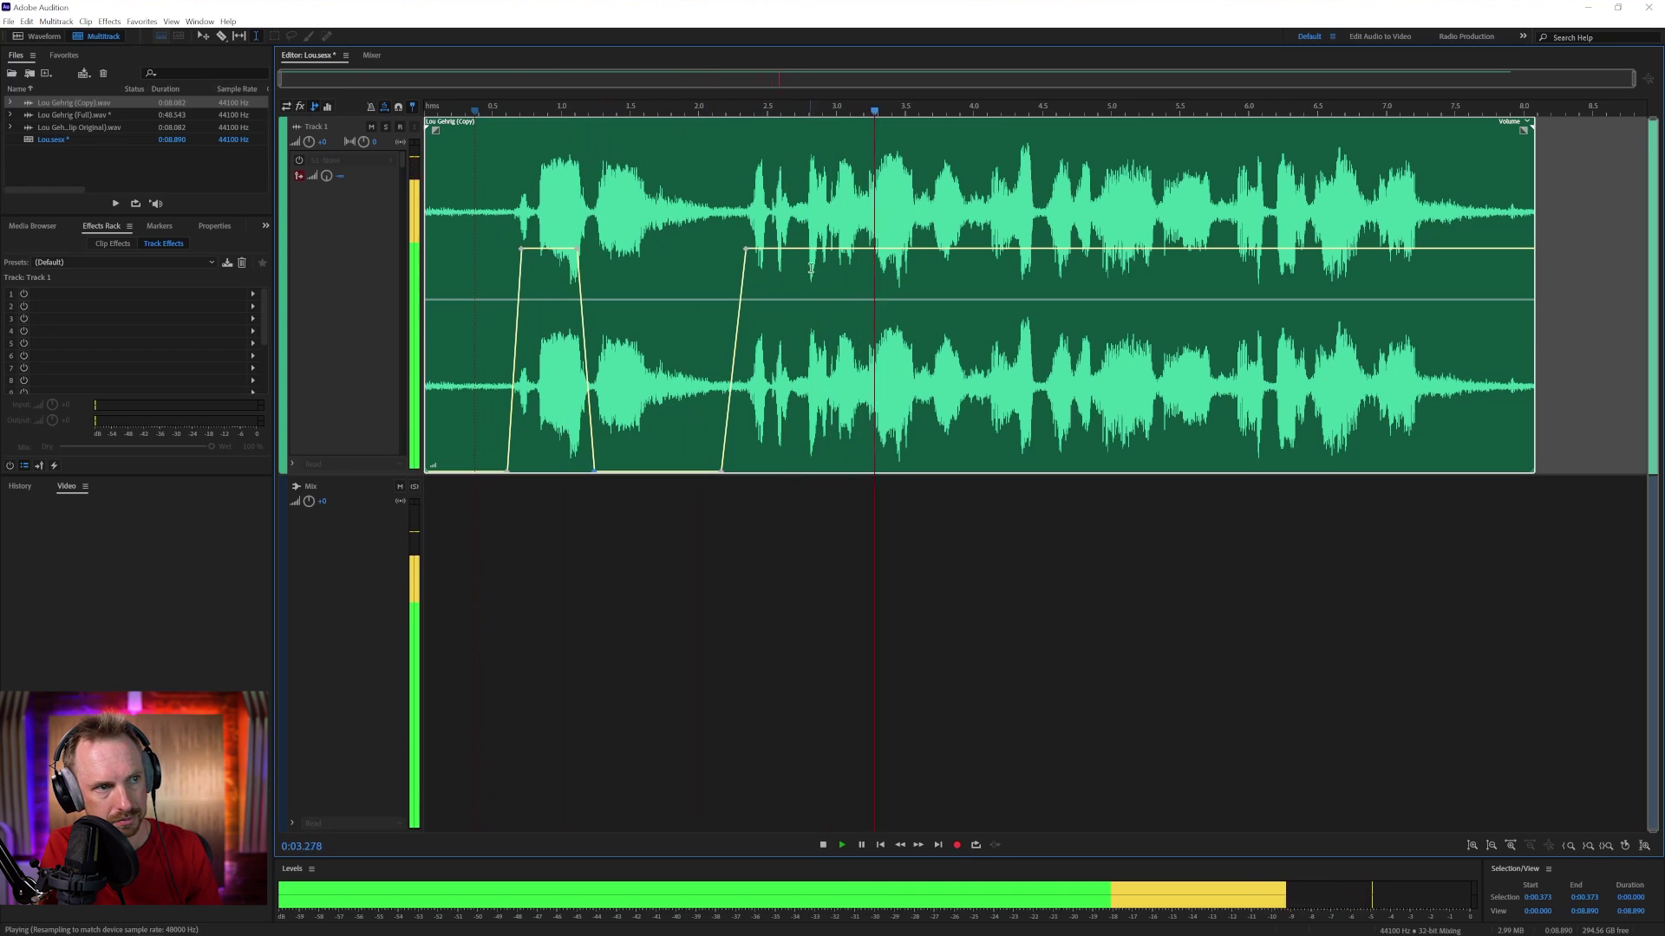
key("space")
key("space")
key("space")
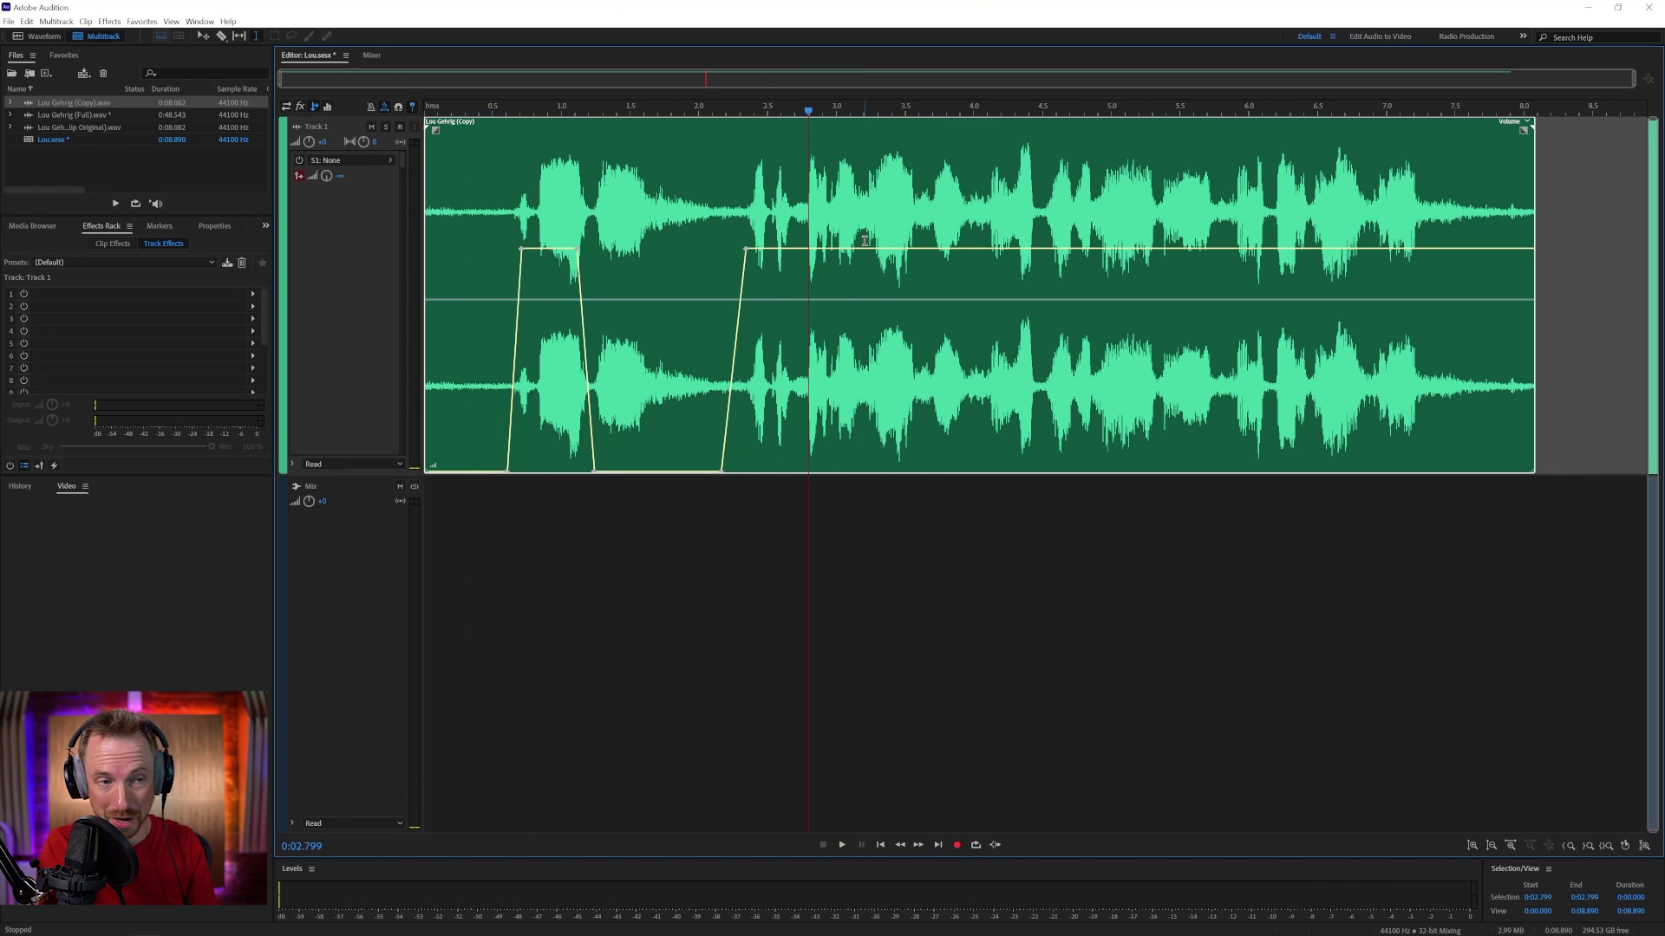
- Add a volume dip around 3.5 s, checking it by playback from 2.577 s
left_click(778, 243)
key("space")
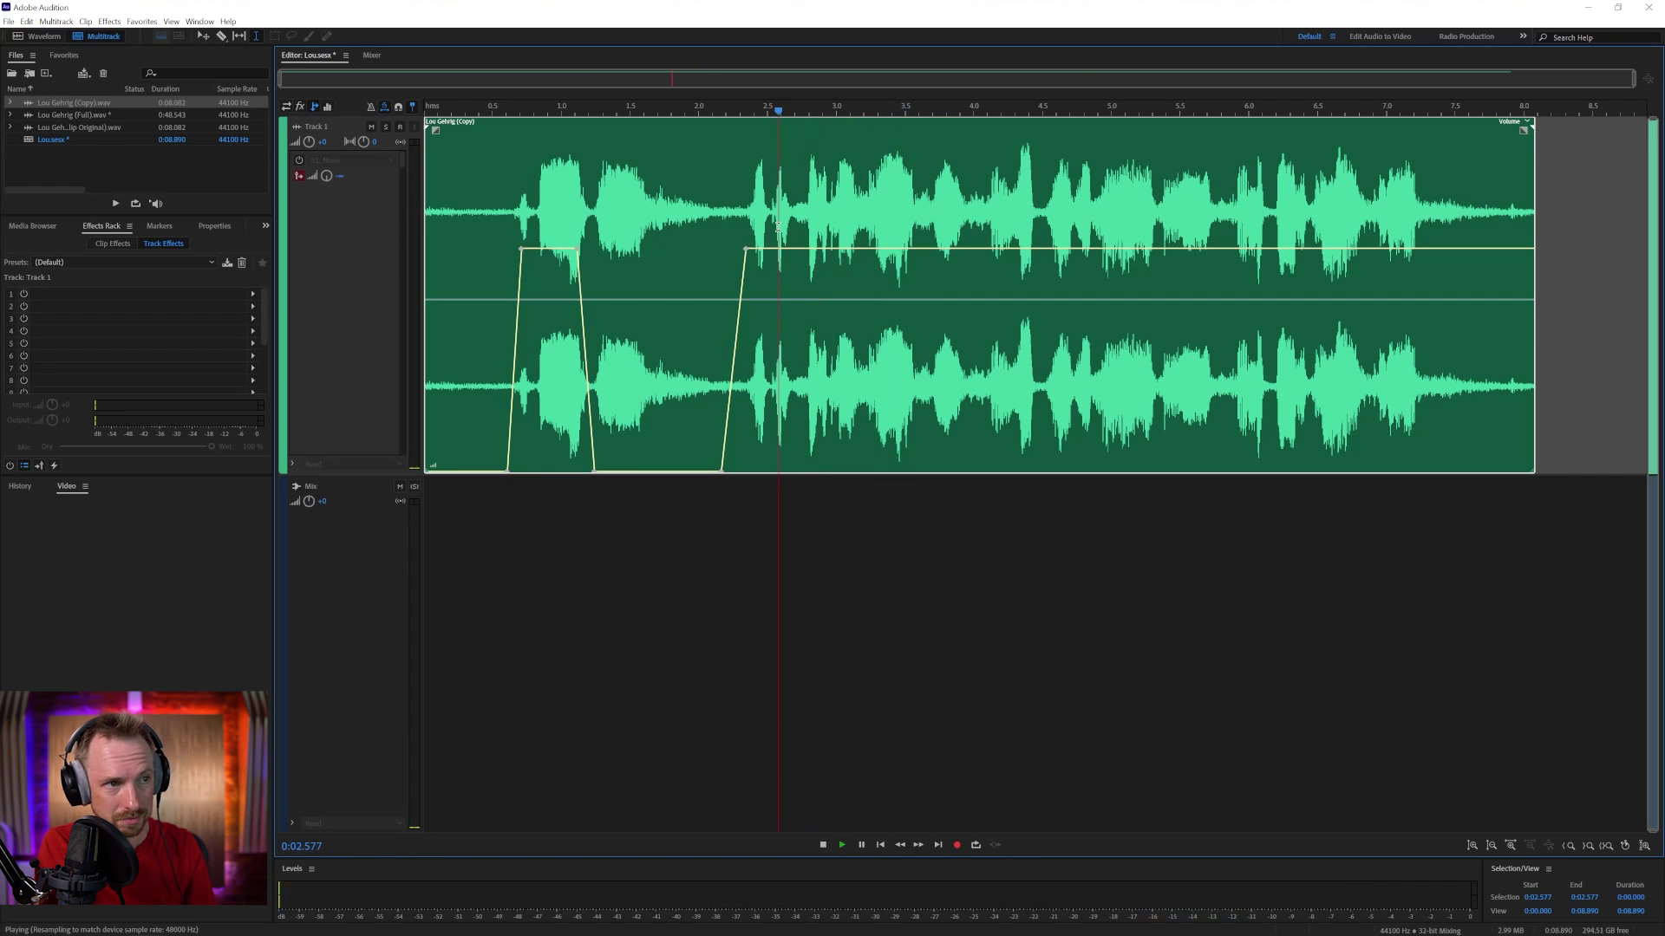
key("space")
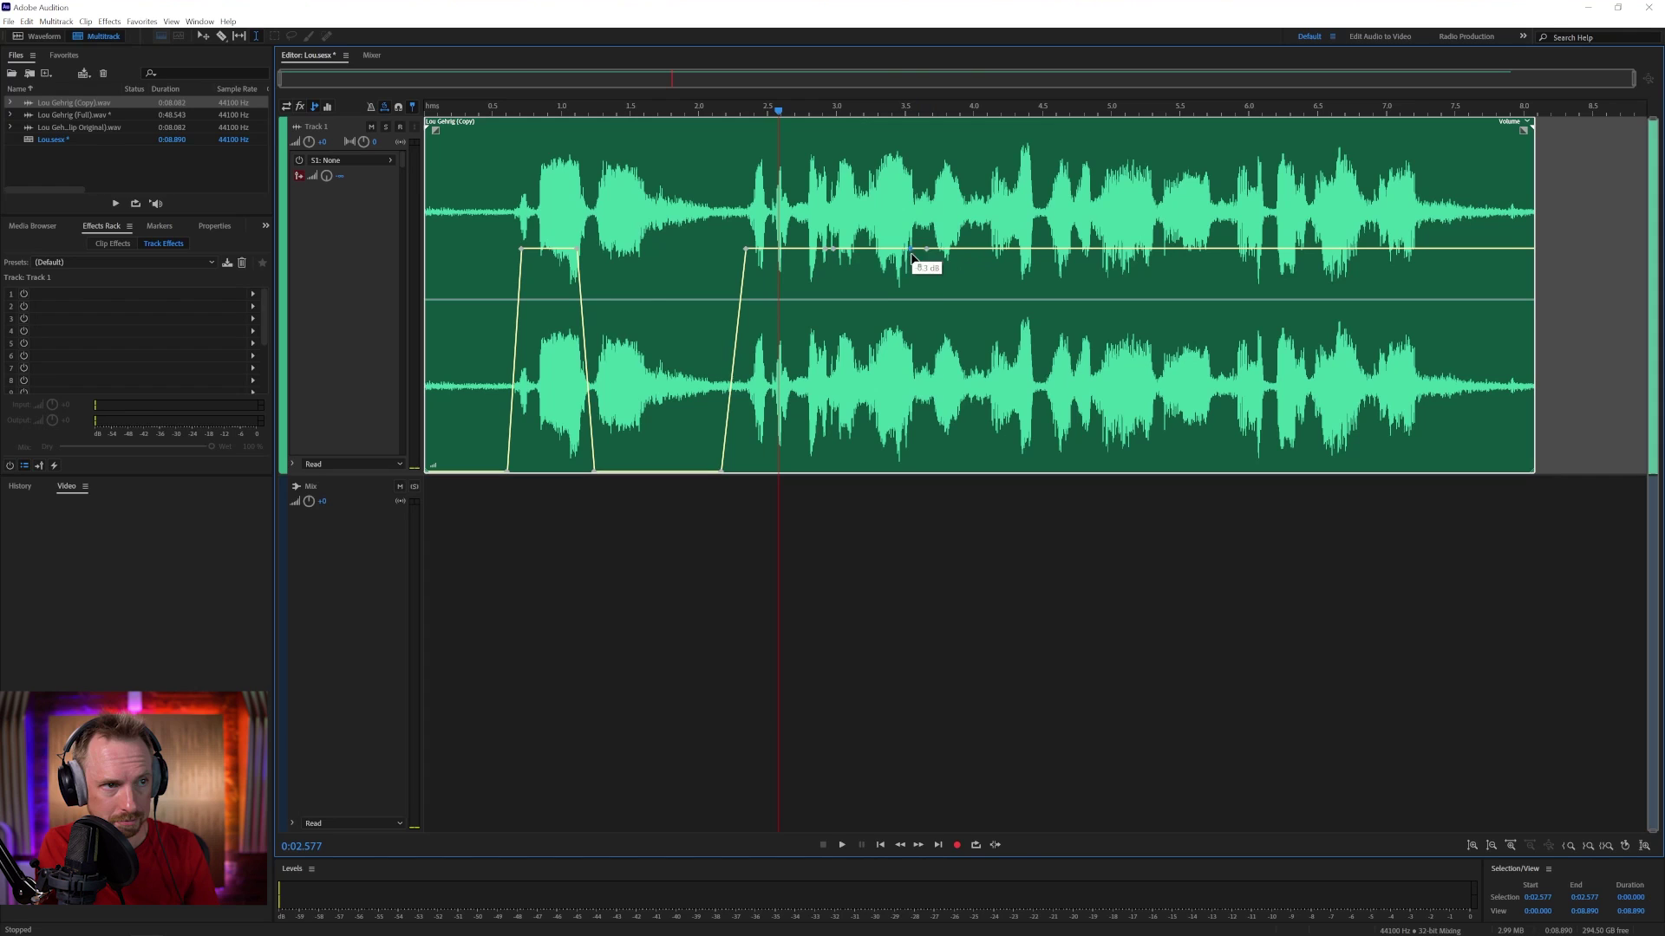
left_click_drag(911, 256, 917, 305)
left_click_drag(850, 261, 846, 365)
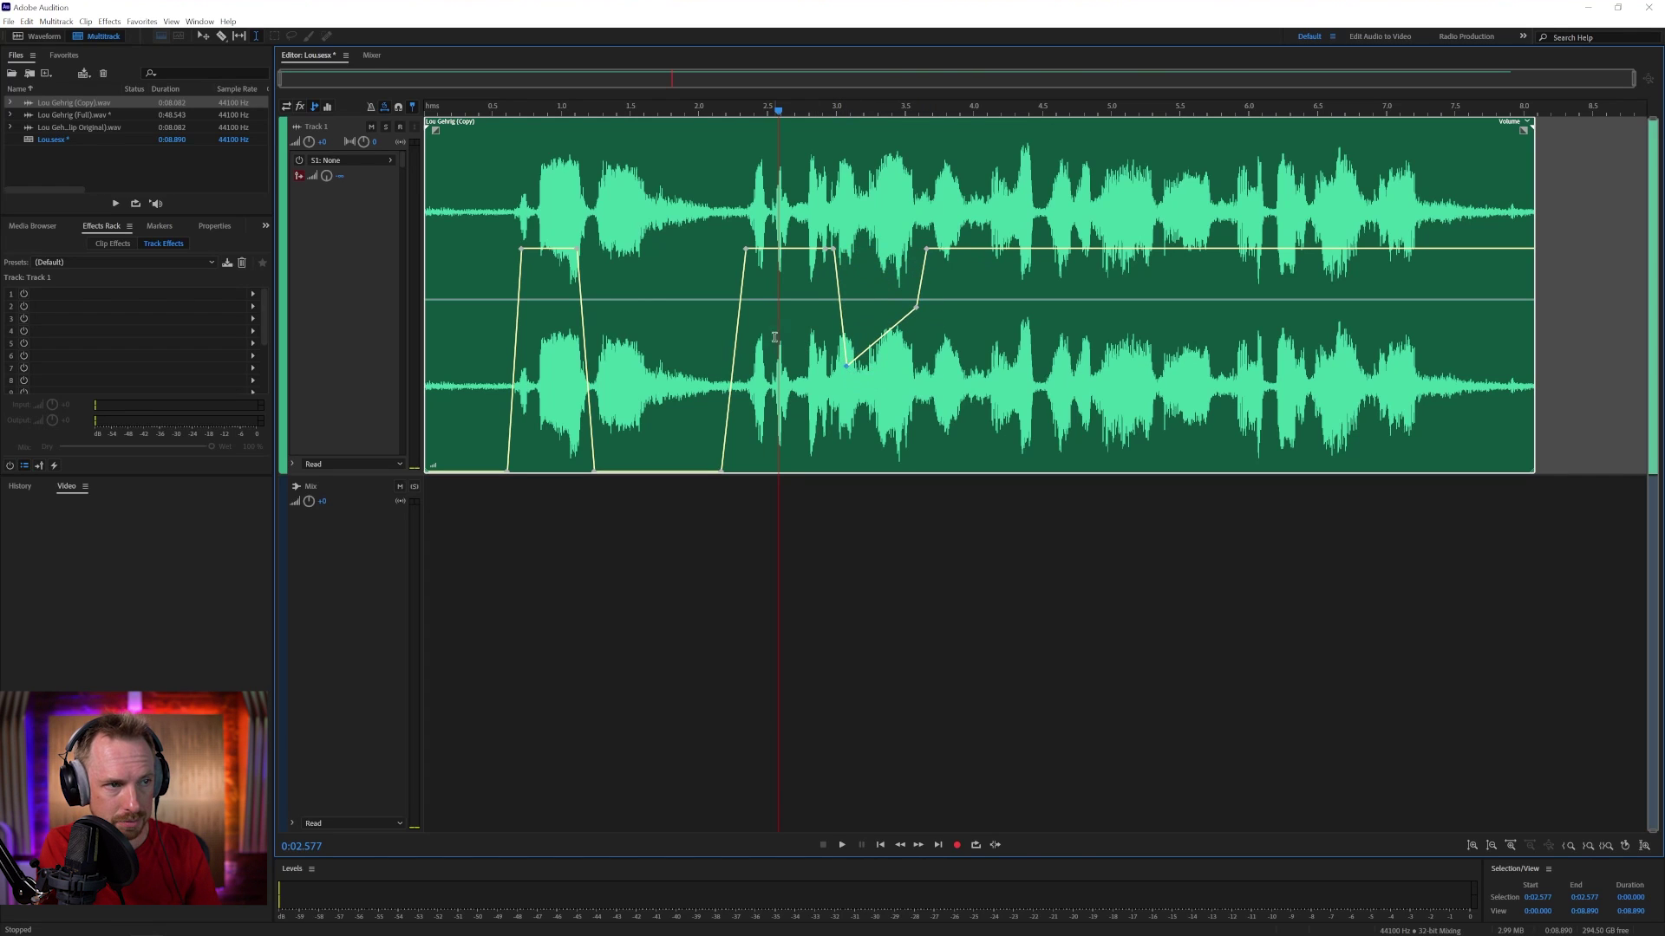
key("space")
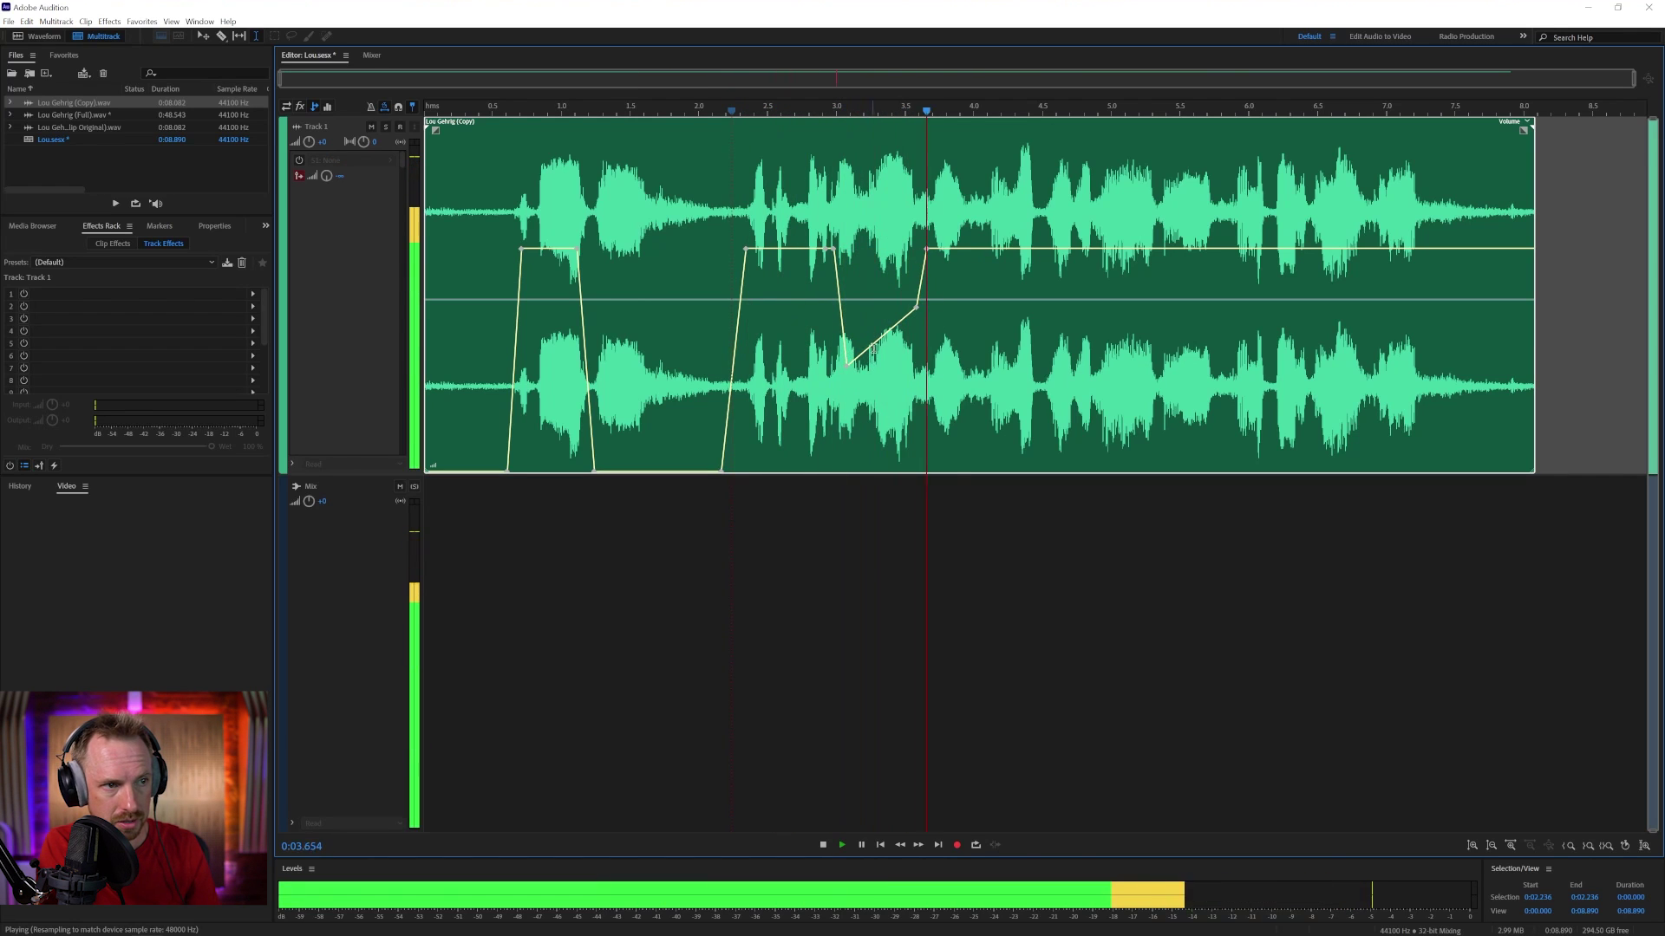
key("space")
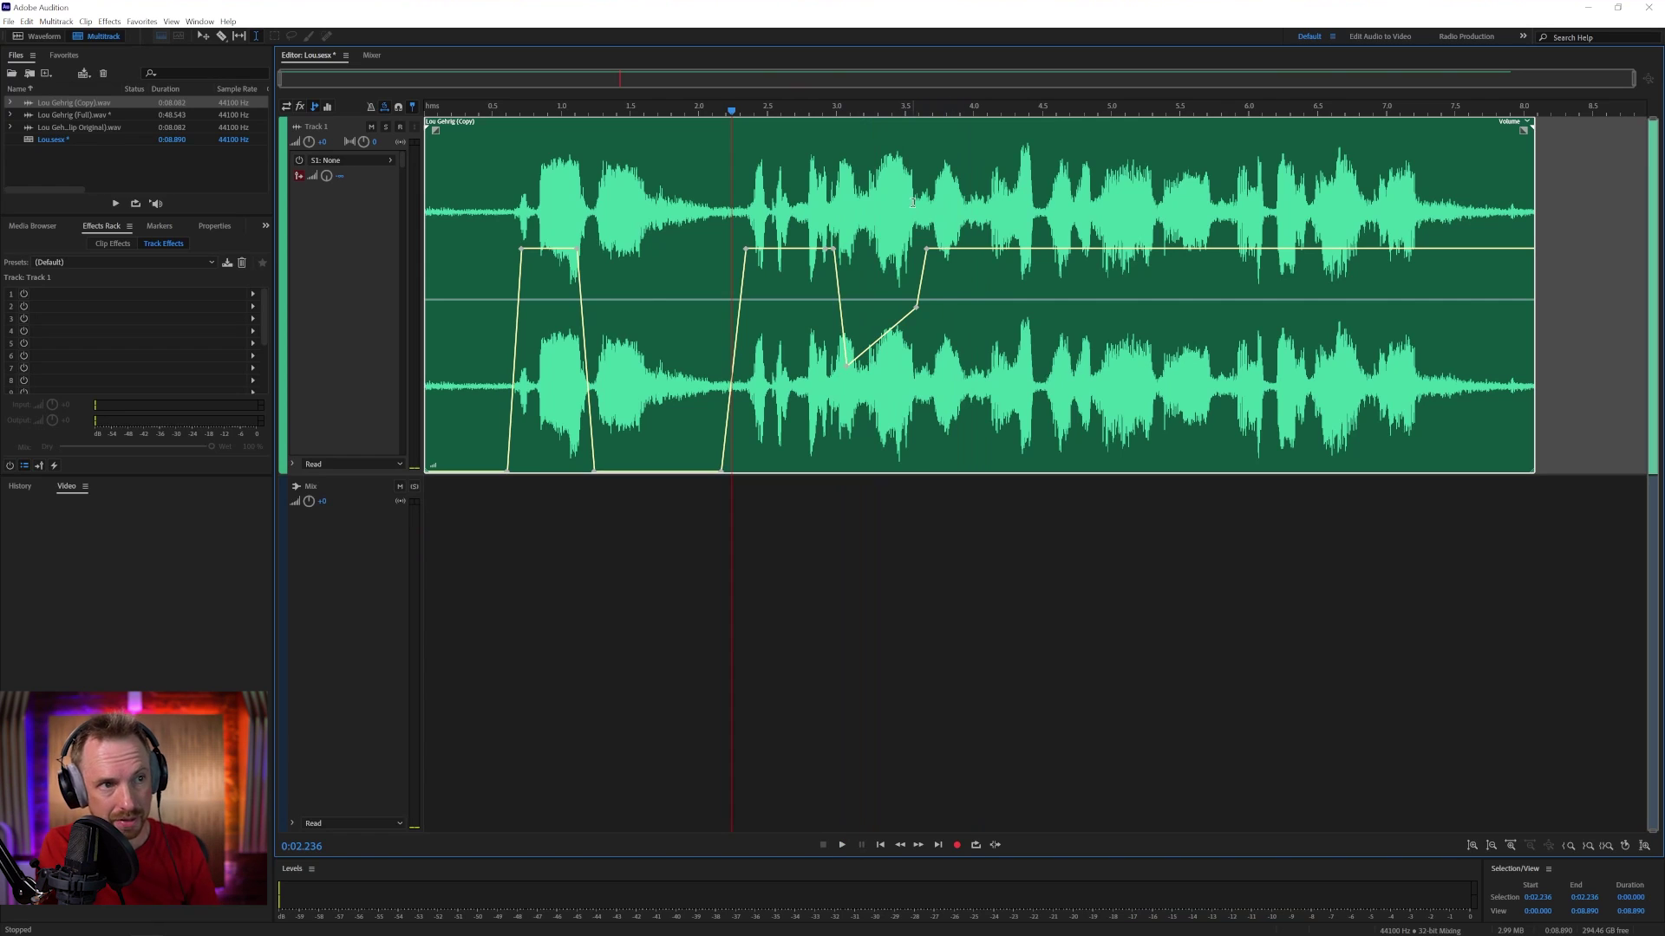
key("space")
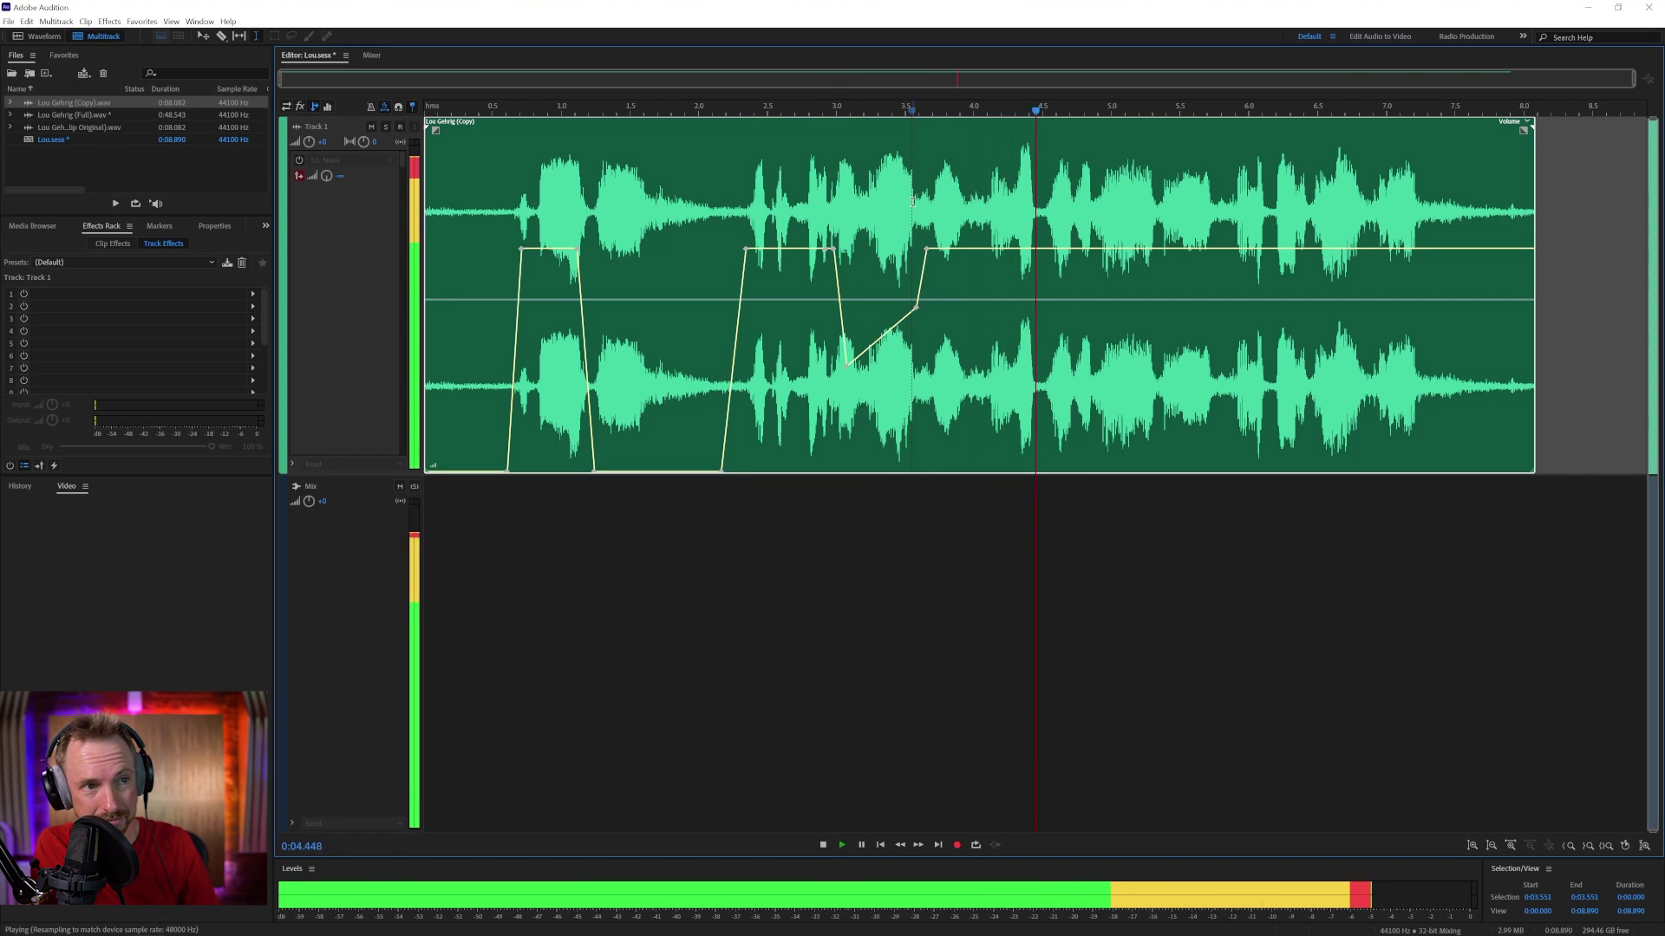
key("space")
key("space")
- Pull the volume down in the next pause, auditioning from 2.388 s and 4.209 s
key("space")
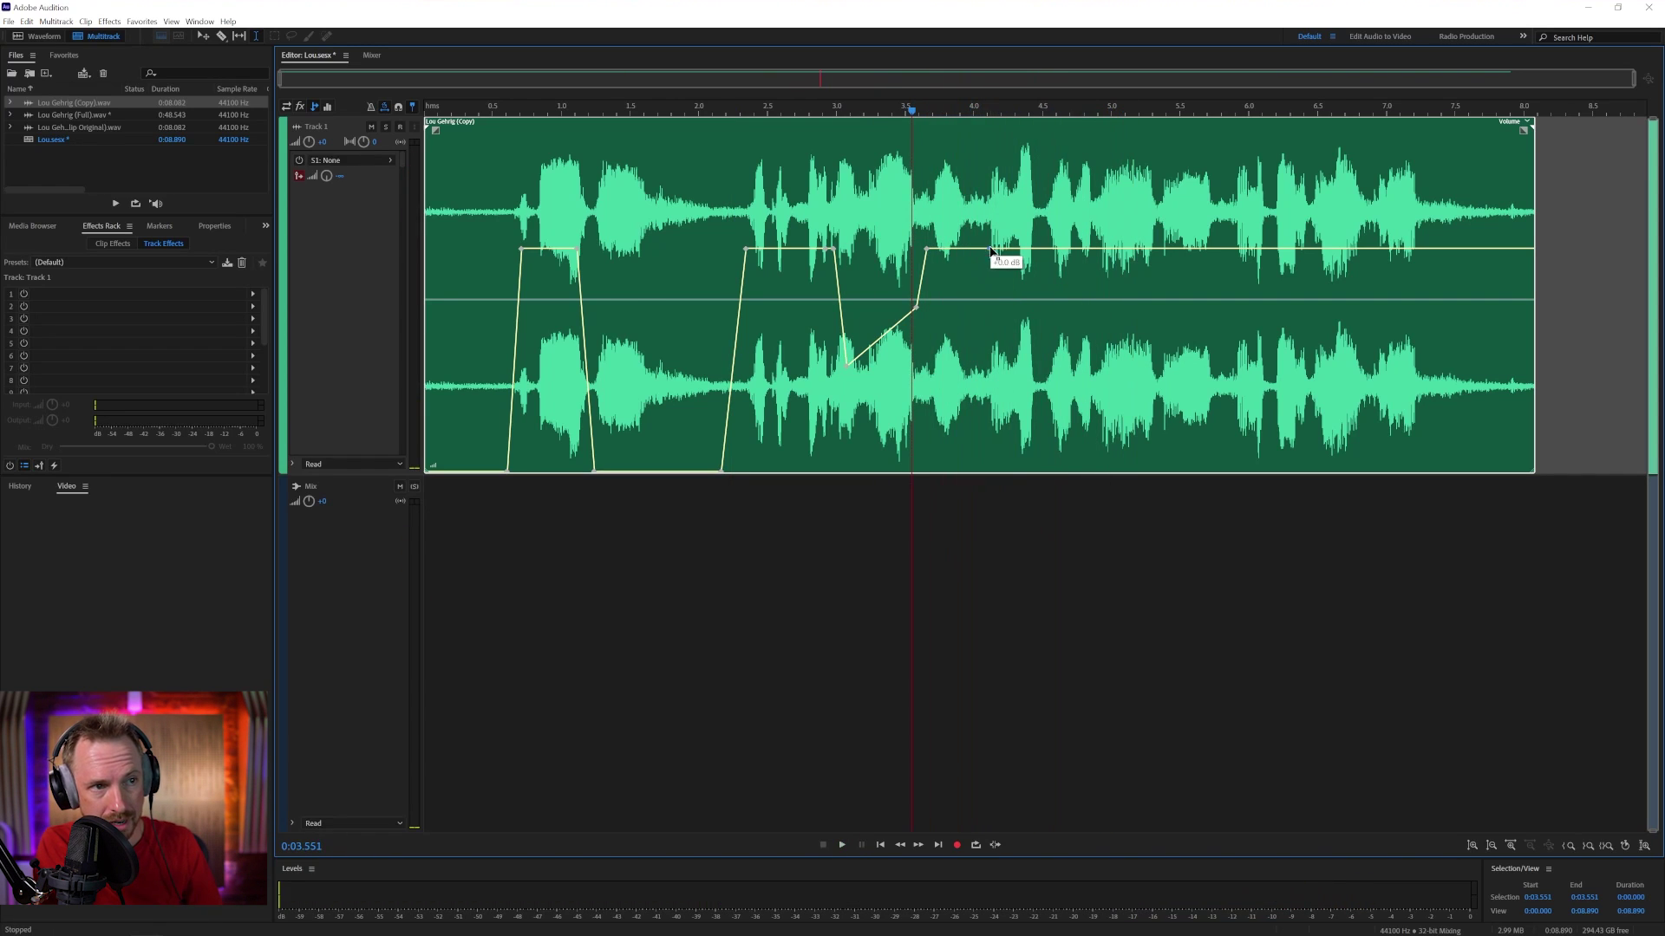
left_click_drag(924, 249, 969, 444)
left_click(753, 363)
key("space")
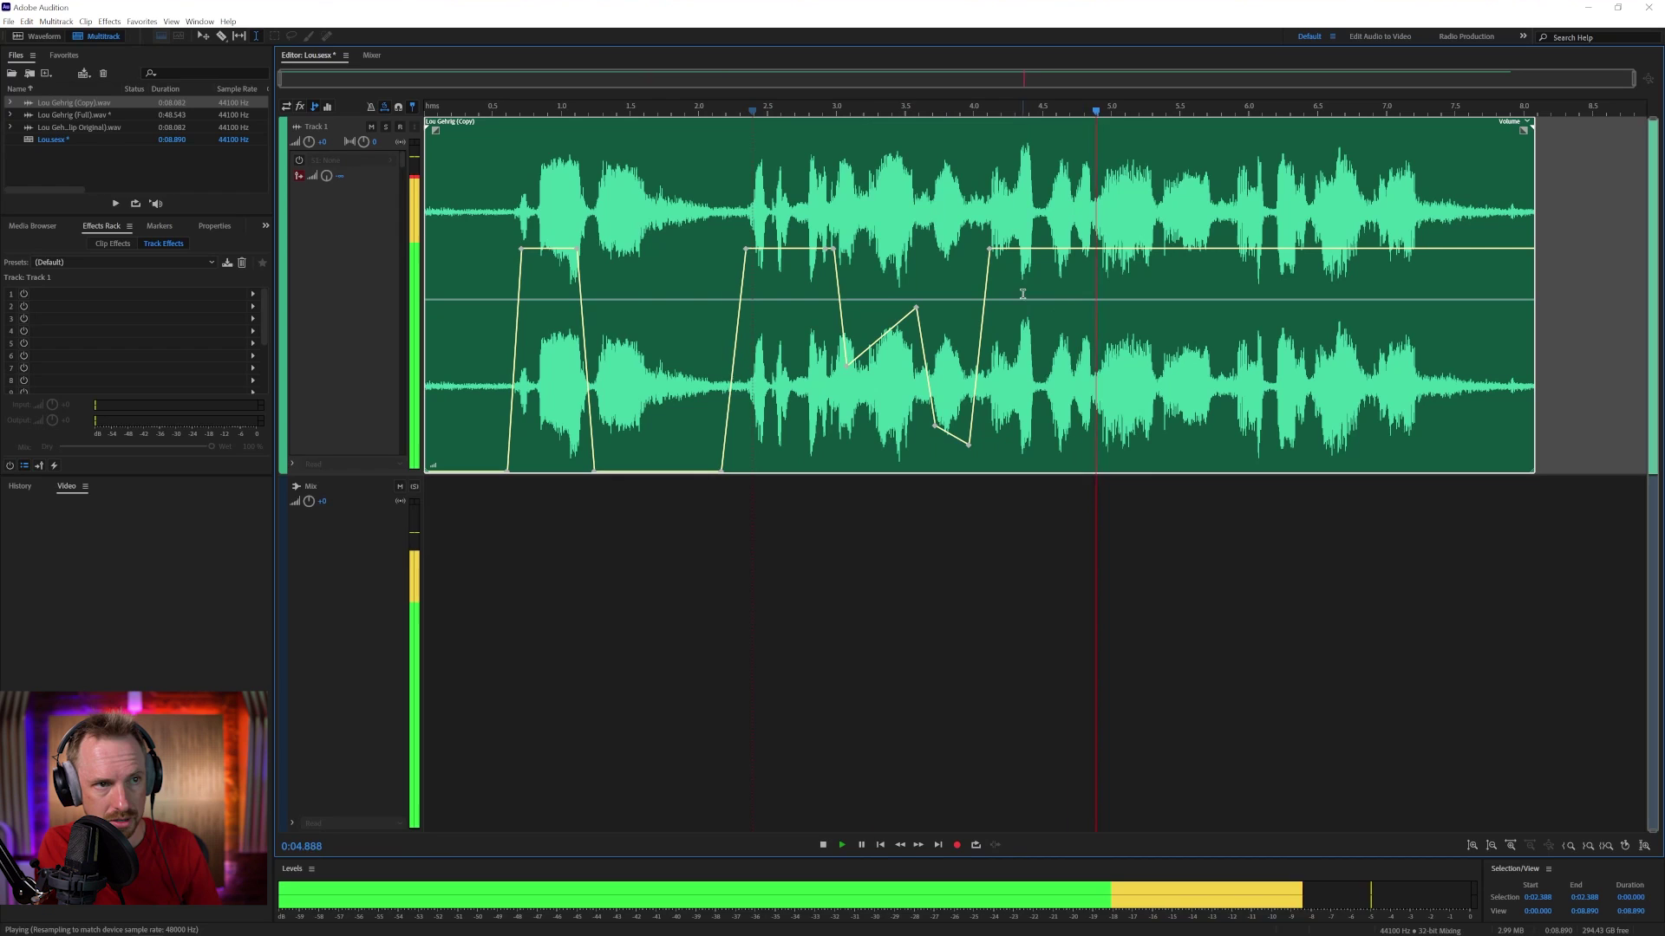
key("space")
left_click(1003, 214)
key("space")
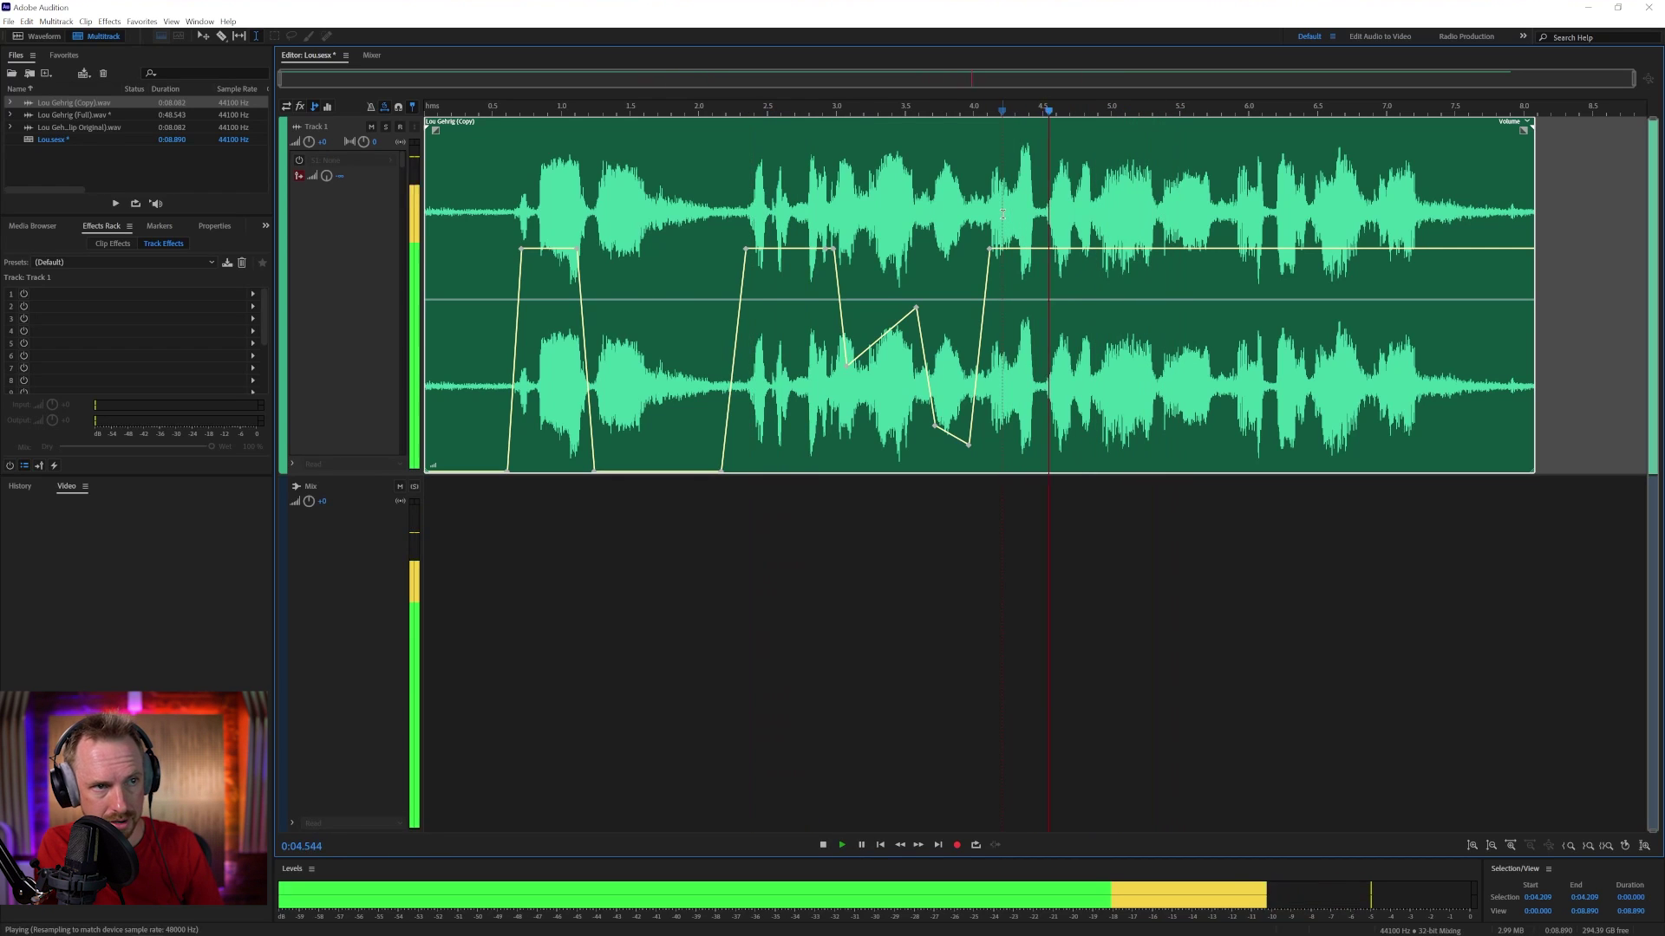
key("space")
key("space")
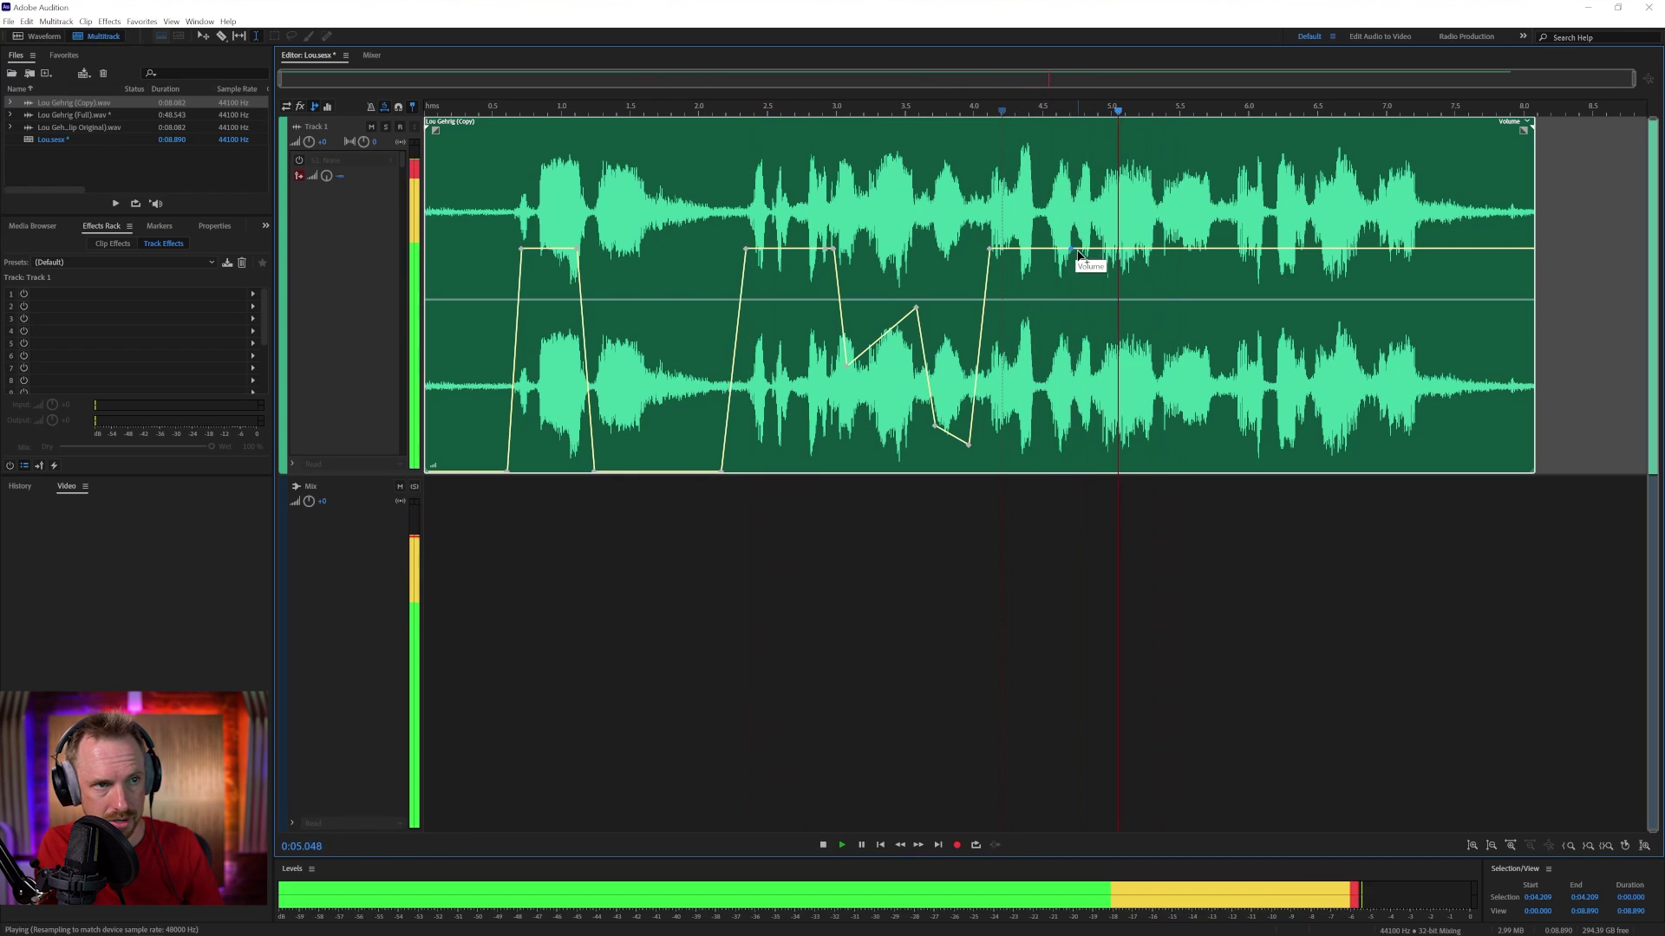
key("space")
- Lower the volume to -8.7 dB after the next word, restoring full volume near 5 s
left_click_drag(1079, 254, 1083, 337)
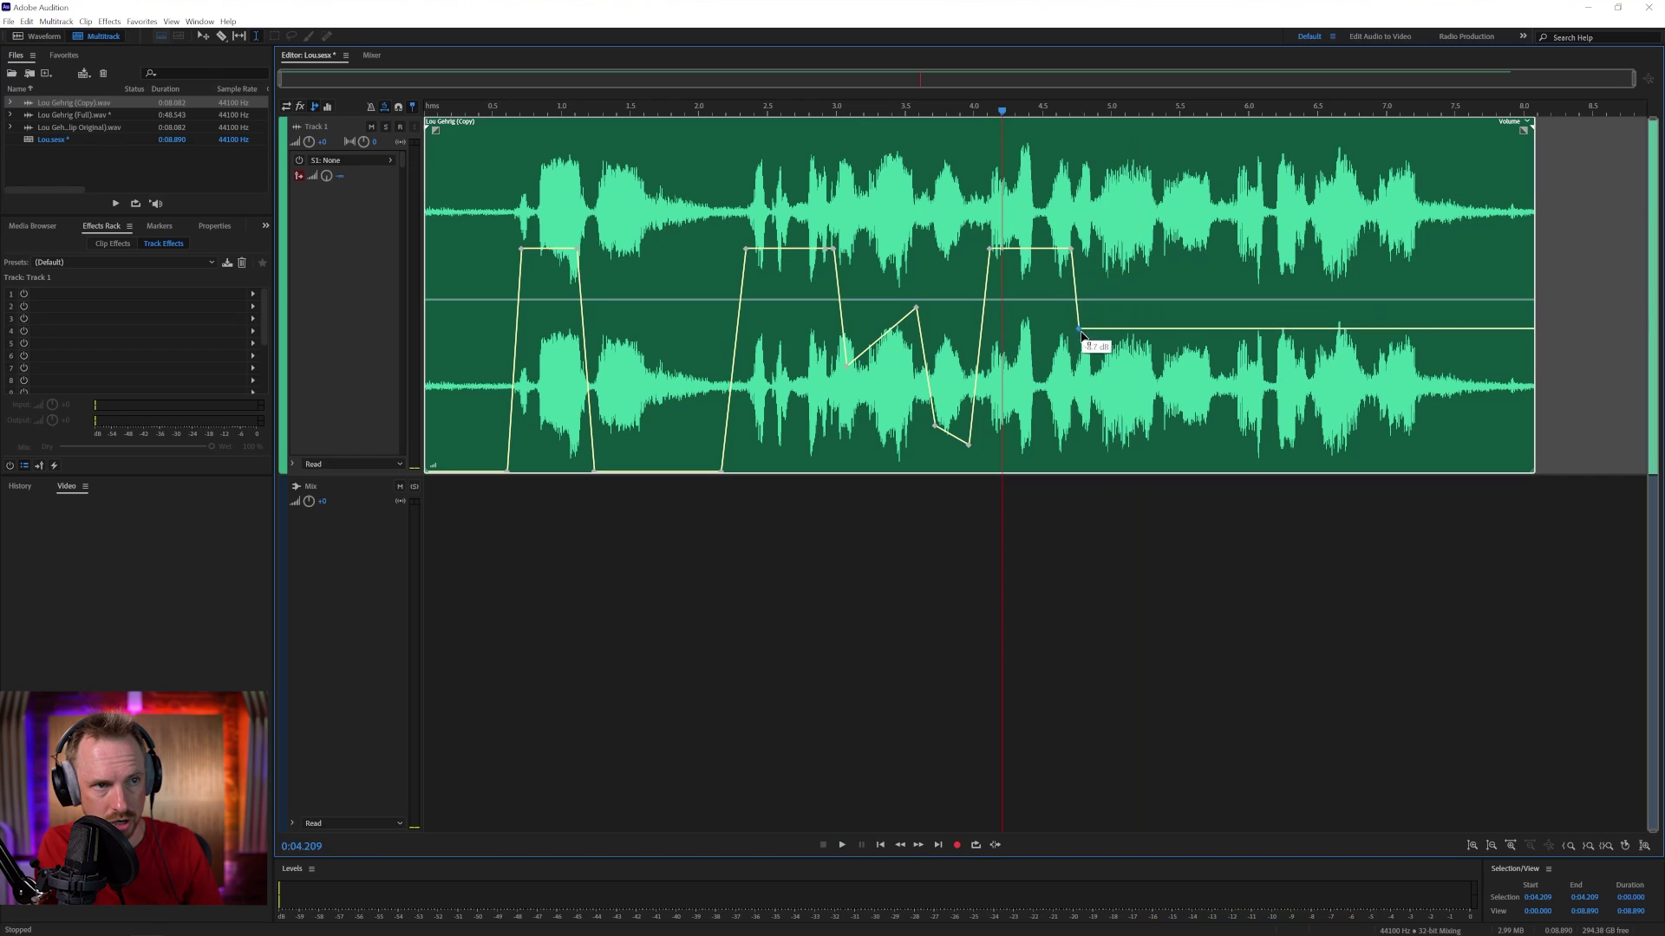
left_click(1124, 332)
left_click(1113, 294)
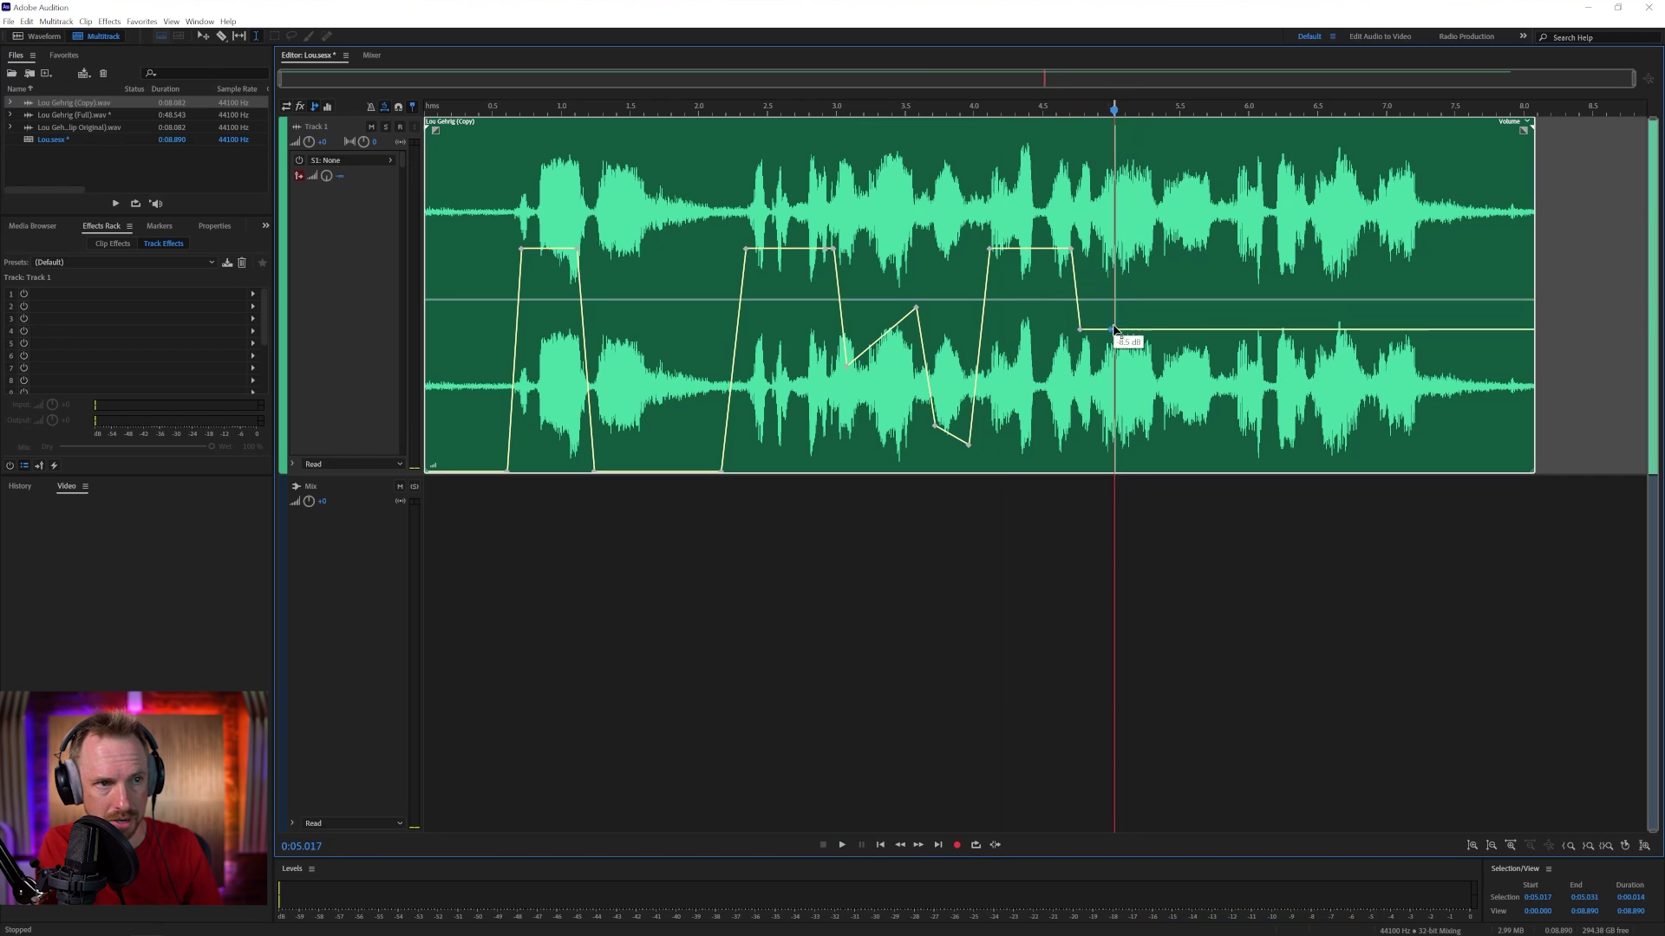
left_click_drag(1114, 330, 1109, 250)
key("space")
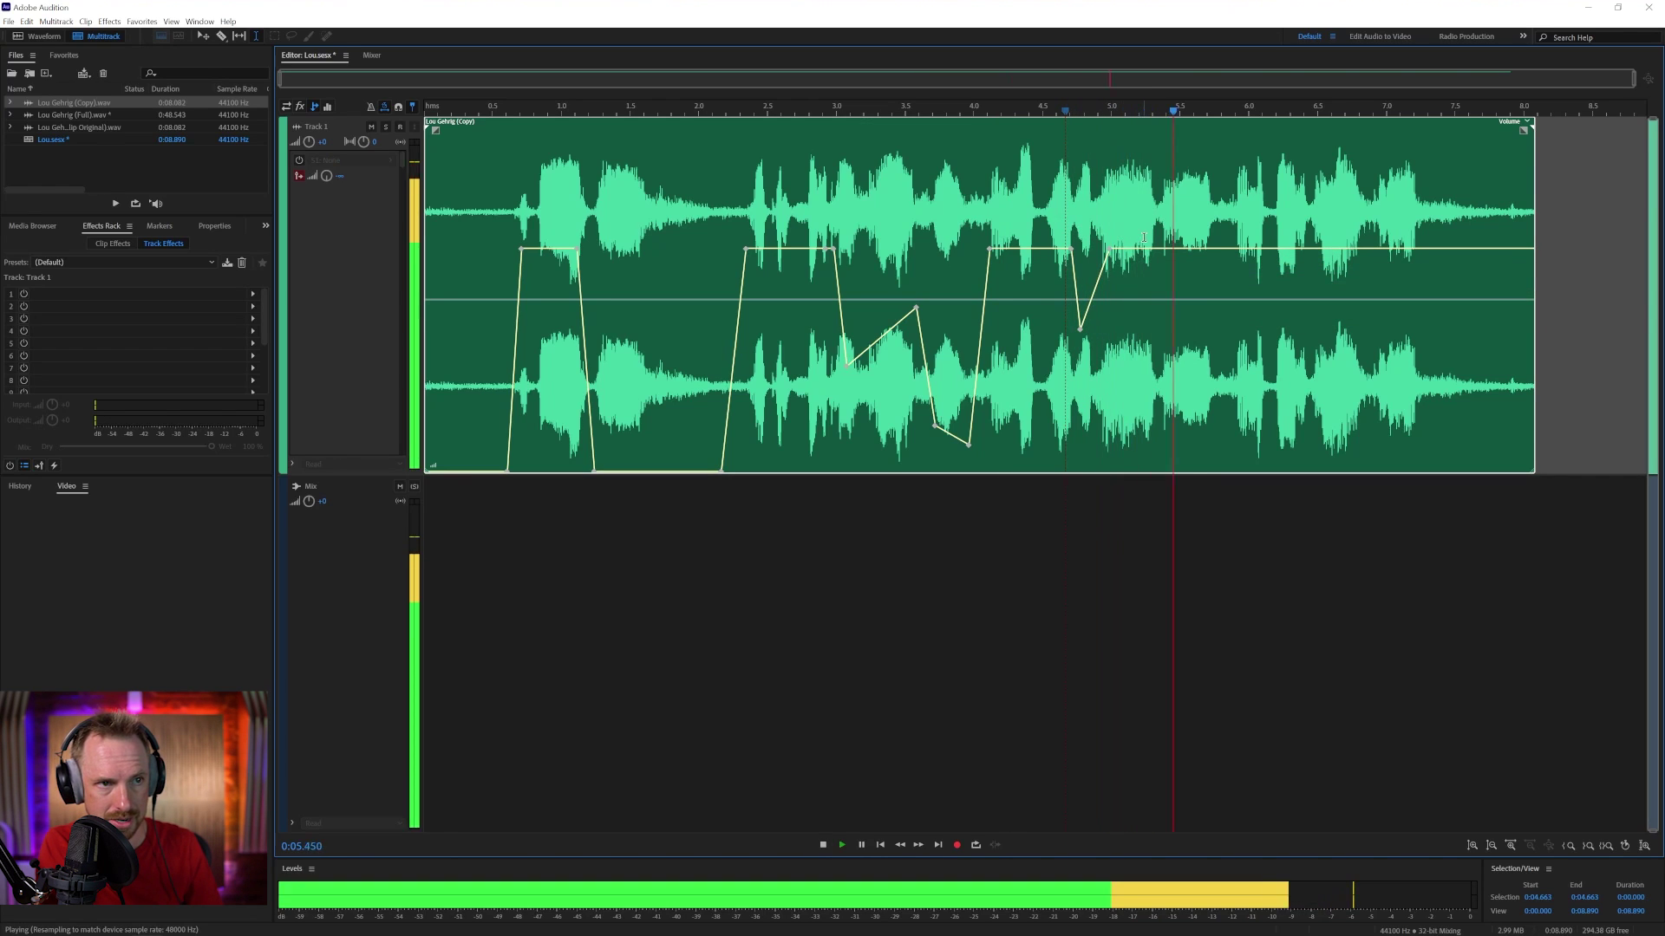
key("space")
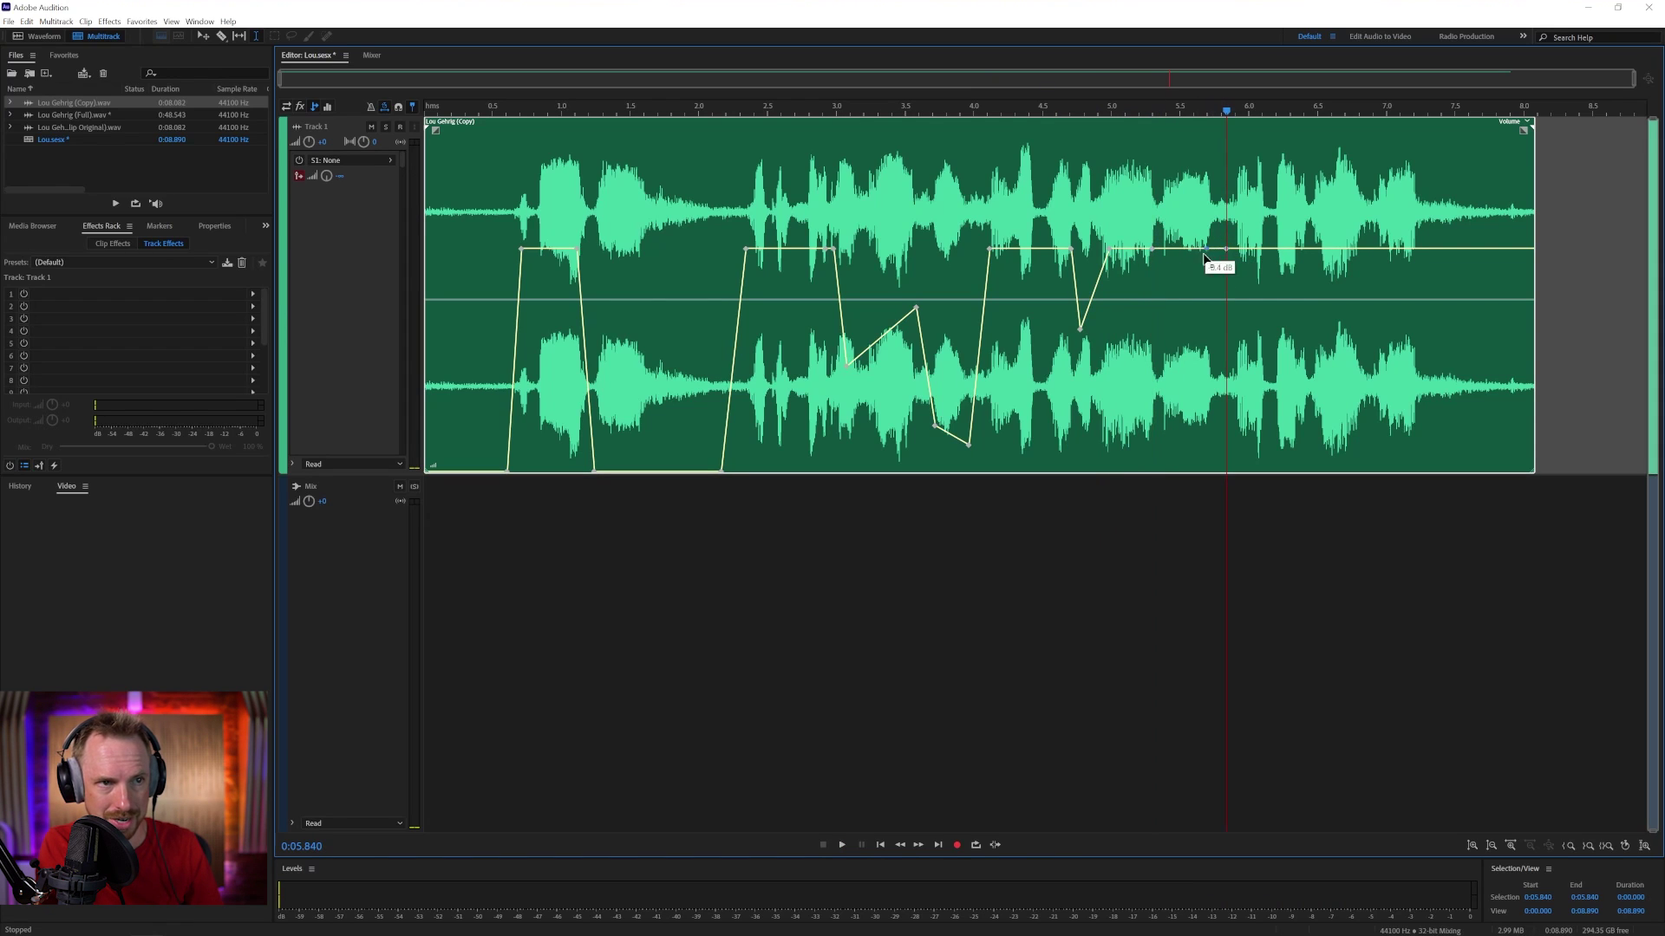
- Add envelope points near 5.3 s and 5.8 s to dip the volume there
left_click_drag(1204, 257, 1215, 378)
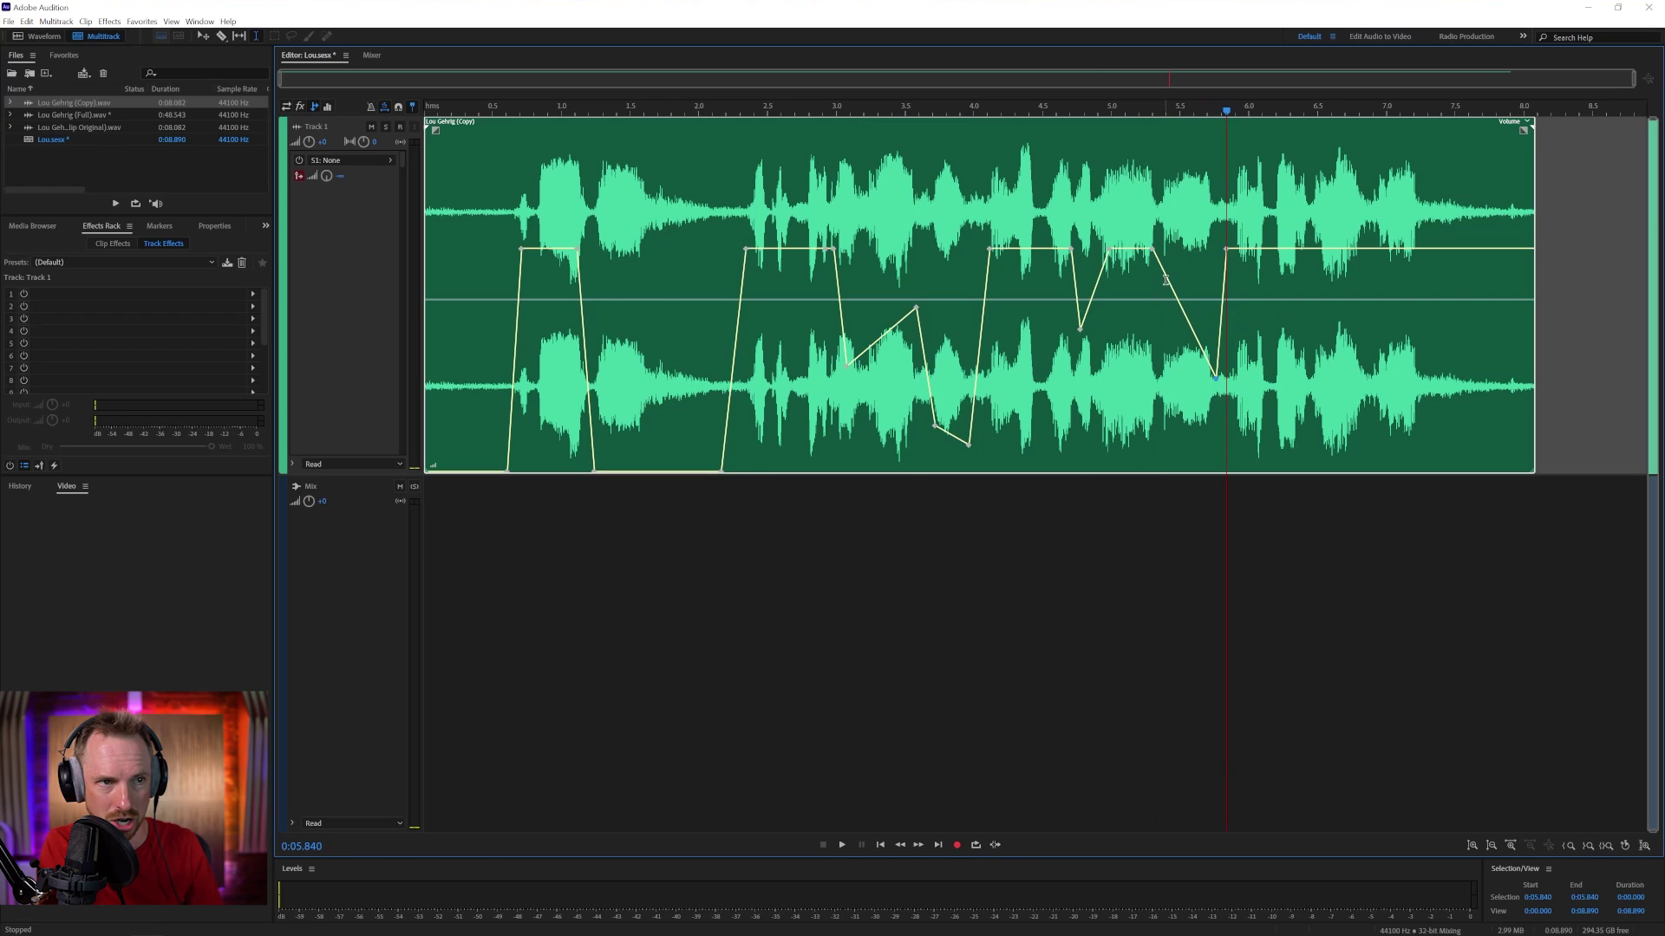
left_click_drag(1165, 277, 1162, 368)
key("space")
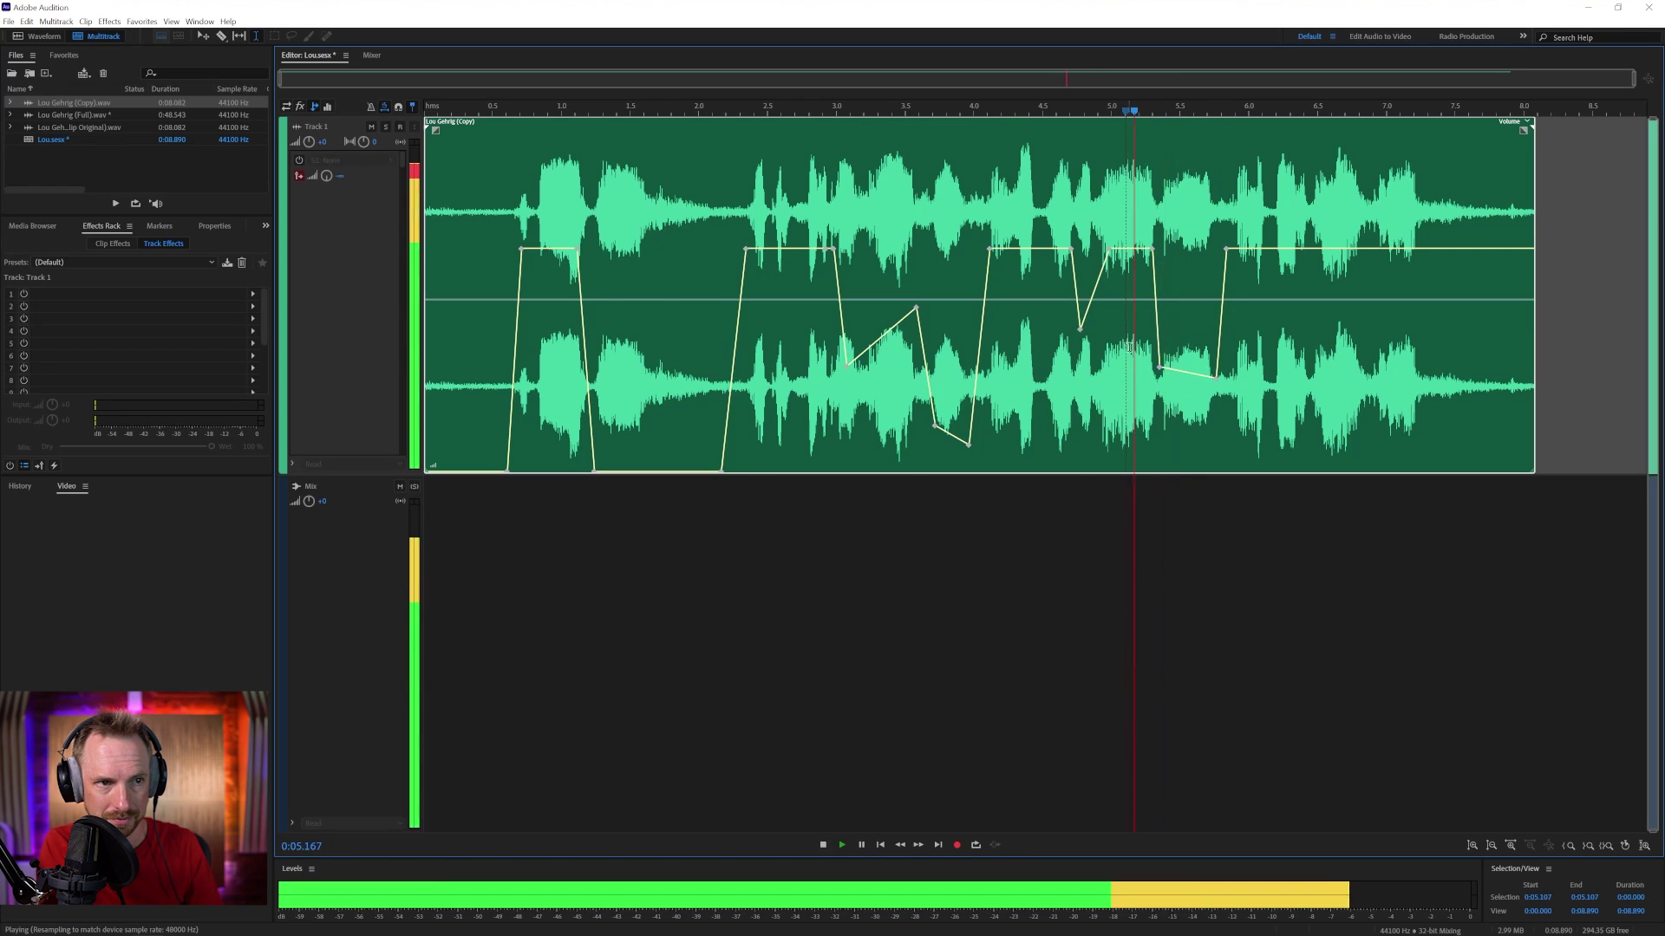
key("space")
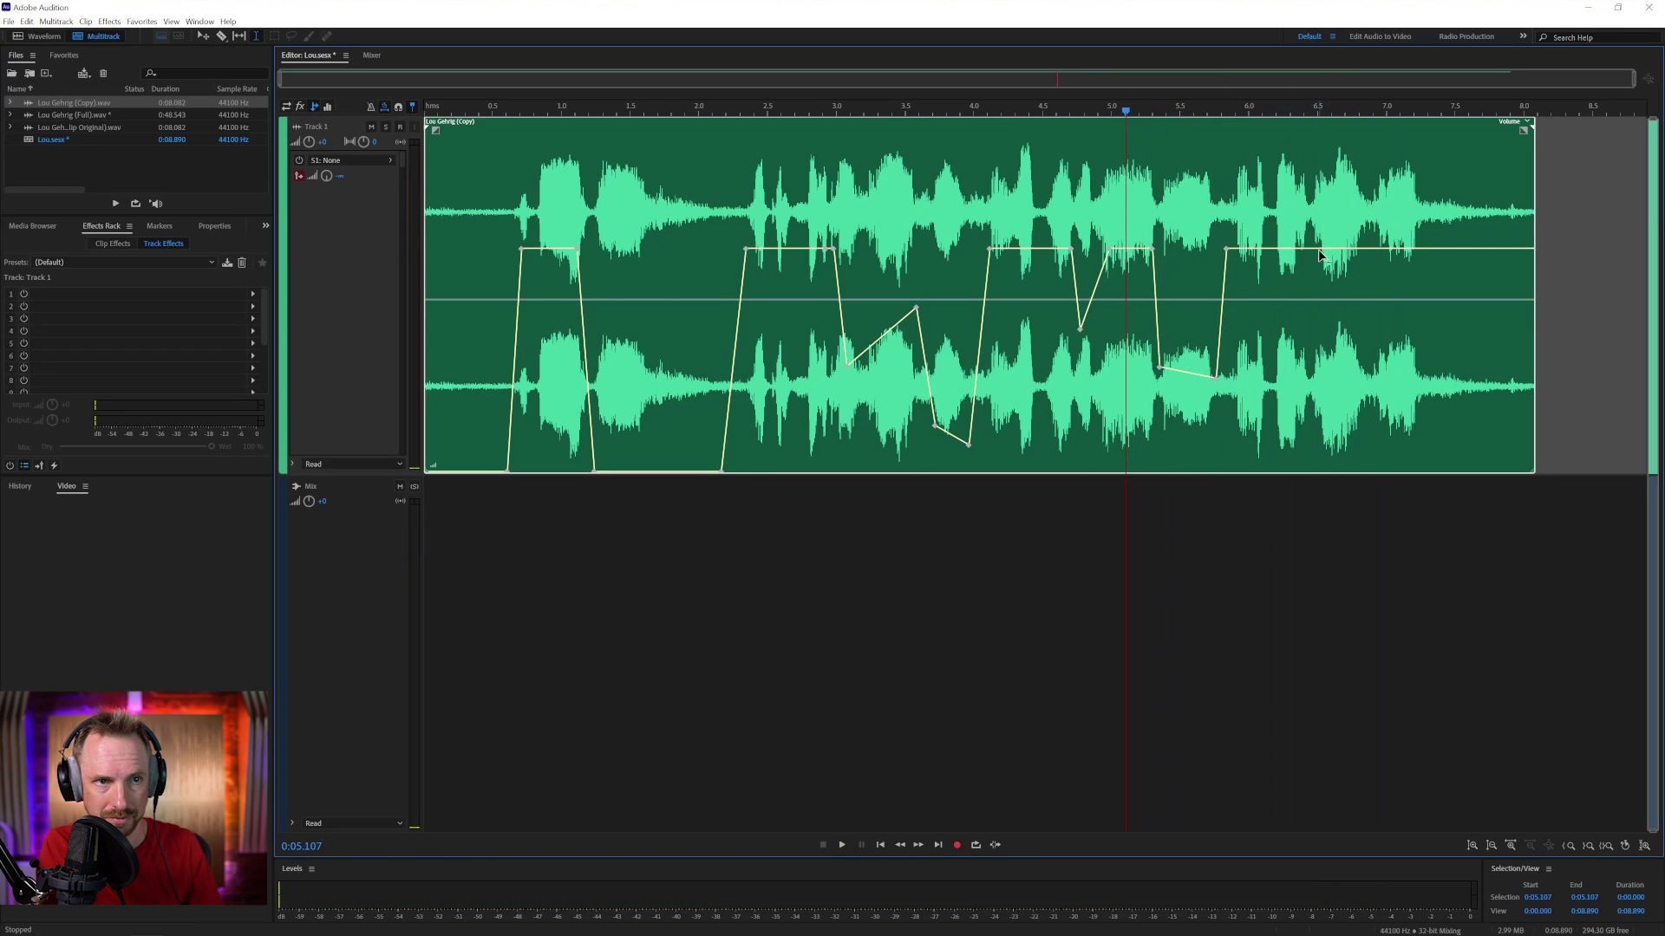
key("space")
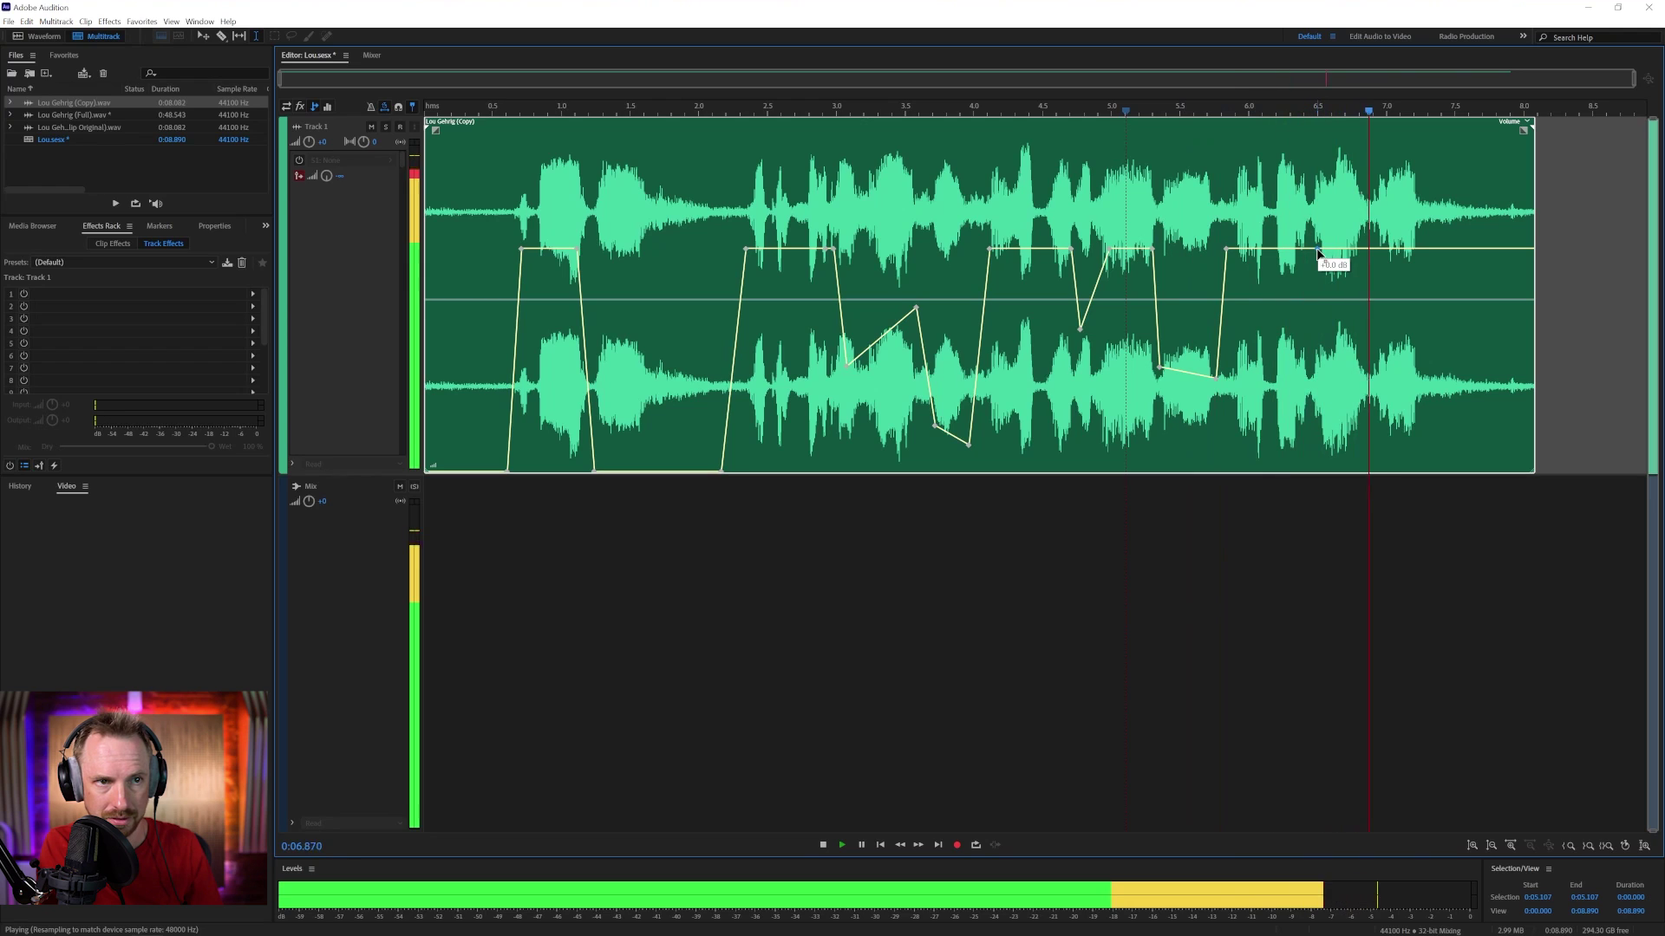
key("space")
- Add and soften a final volume dip near 7.5 s, then open the clip in Waveform view
left_click_drag(1372, 252, 1374, 471)
key("space")
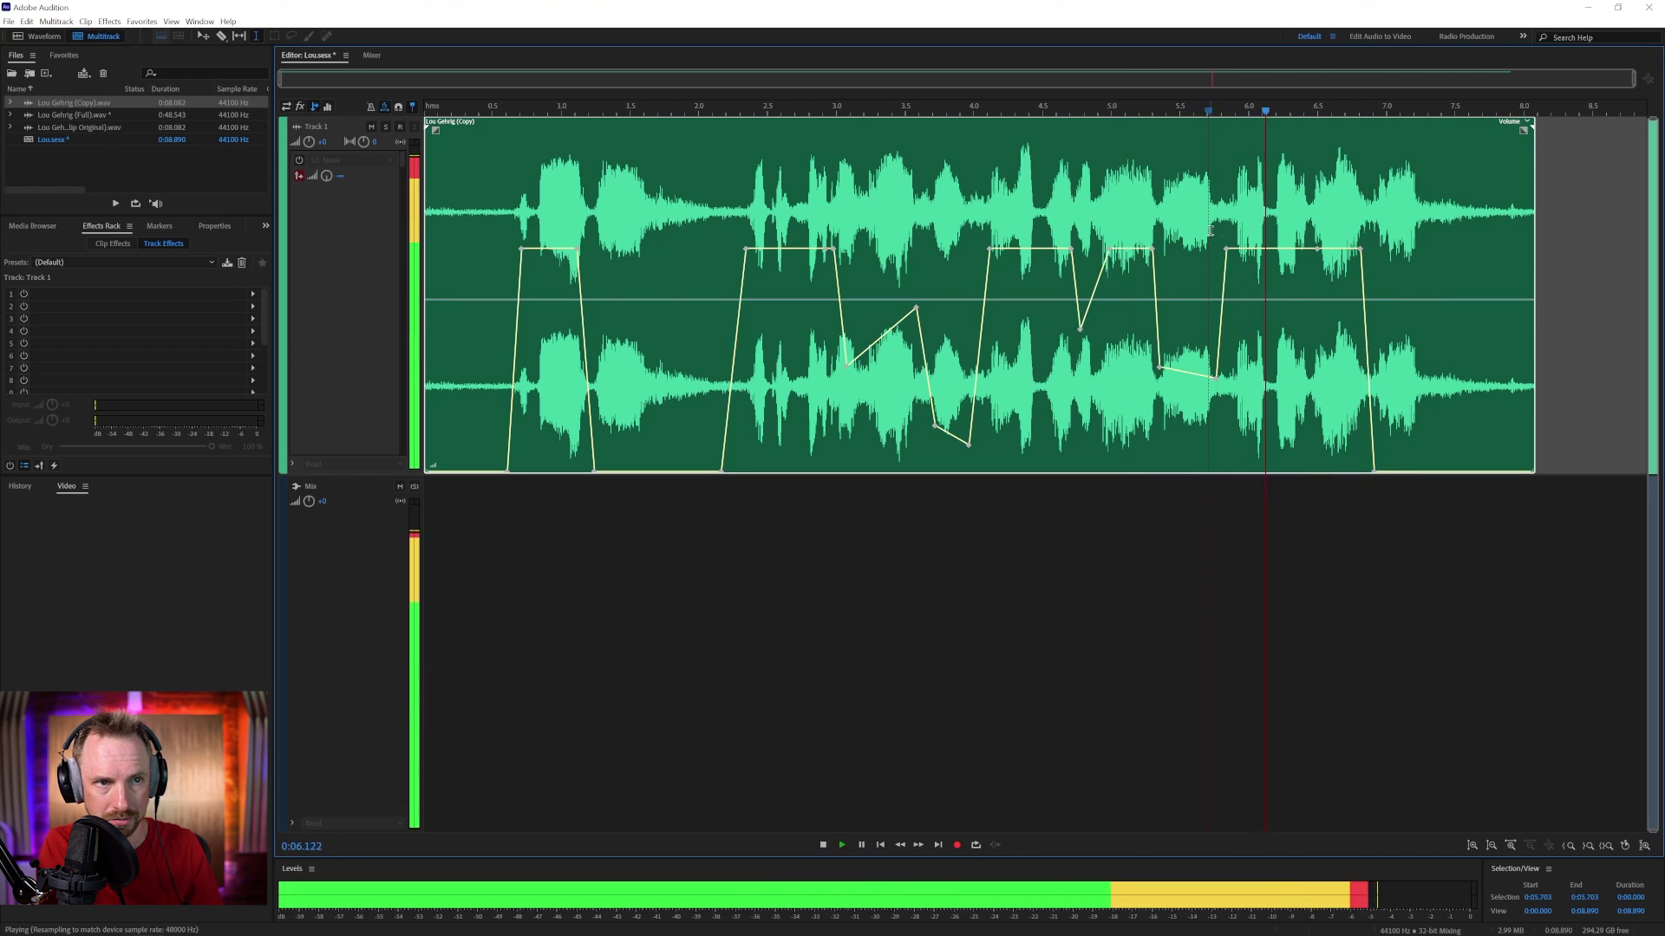
key("space")
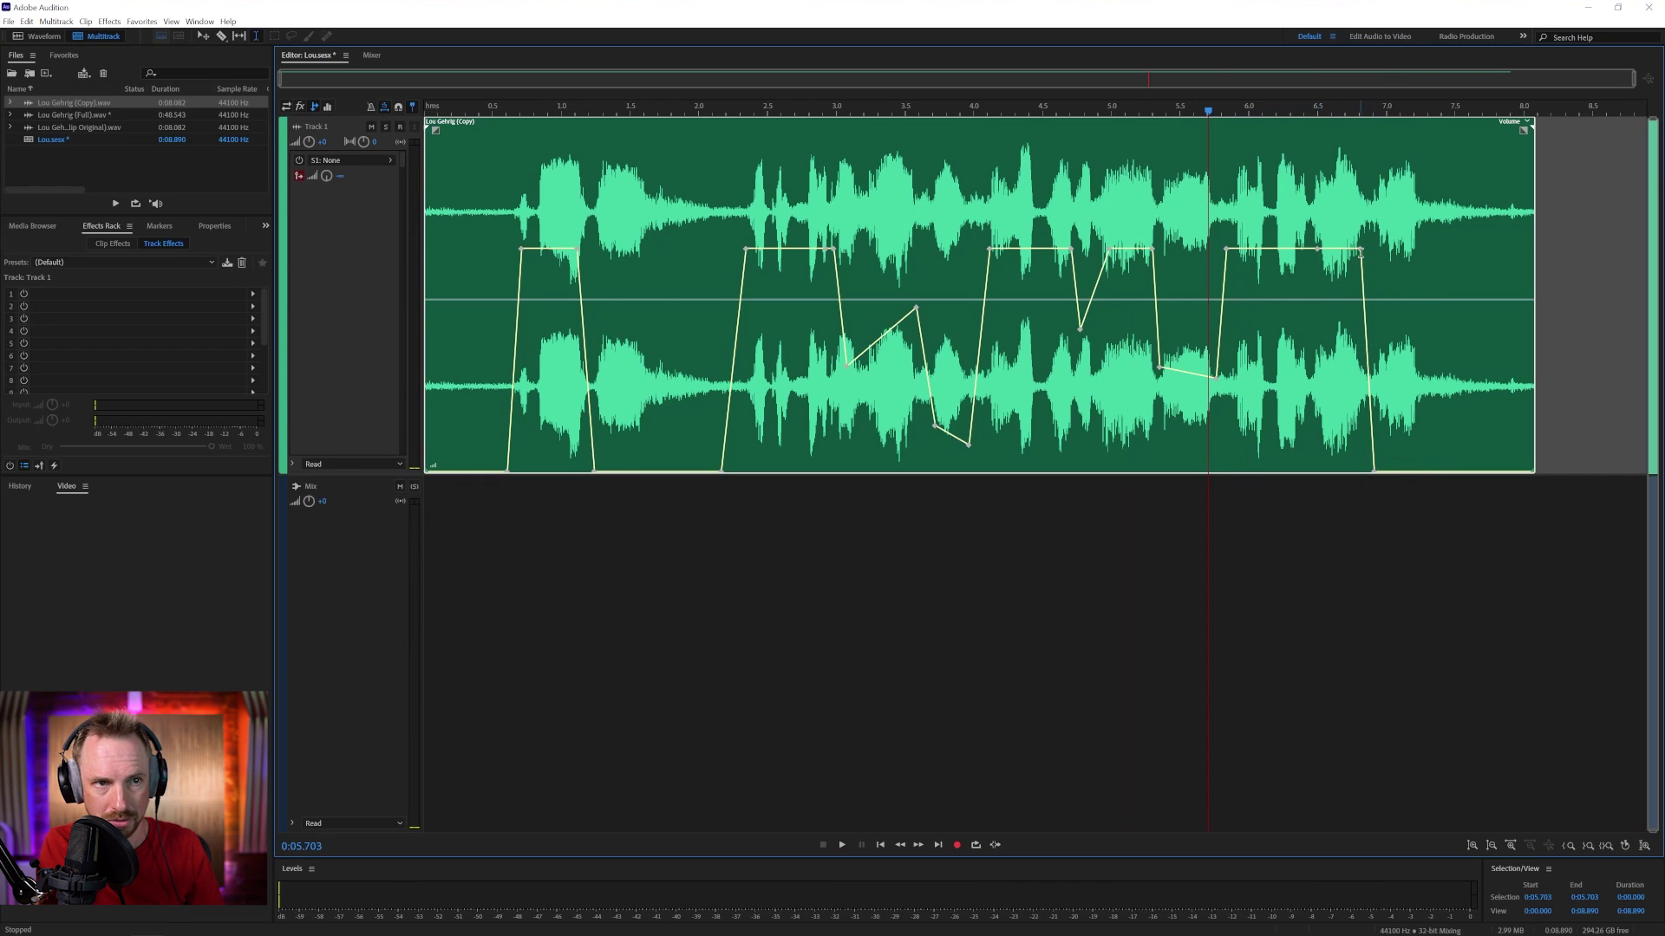
left_click_drag(1361, 252, 1412, 293)
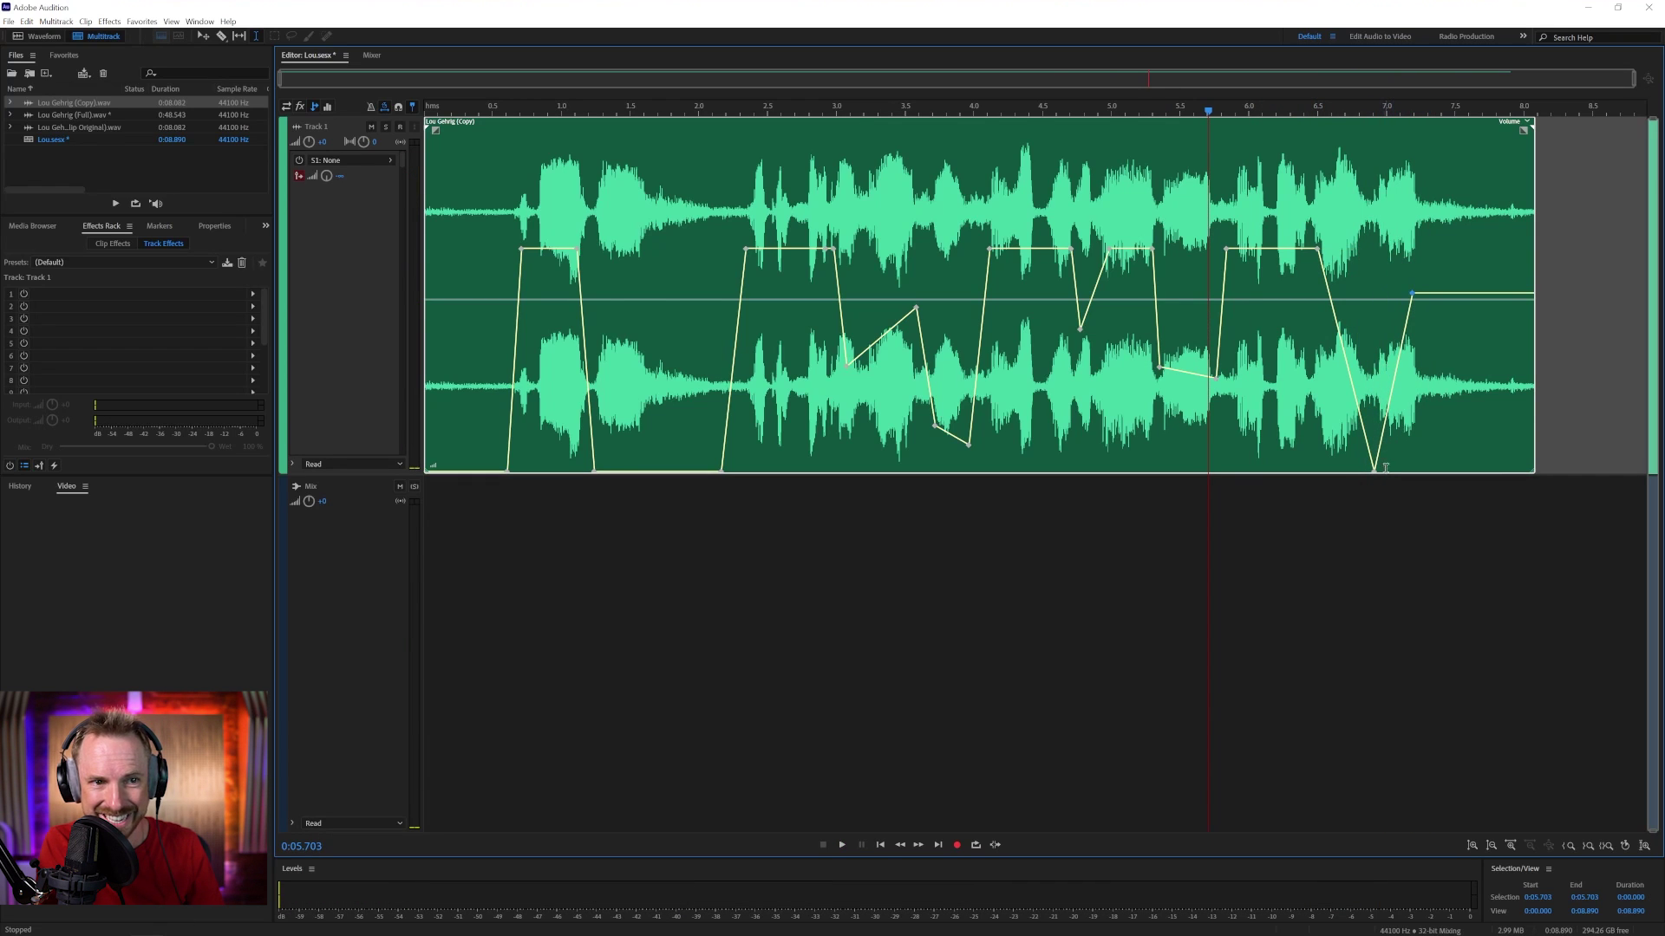
left_click_drag(1377, 475, 1383, 304)
left_click(1303, 347)
key("space")
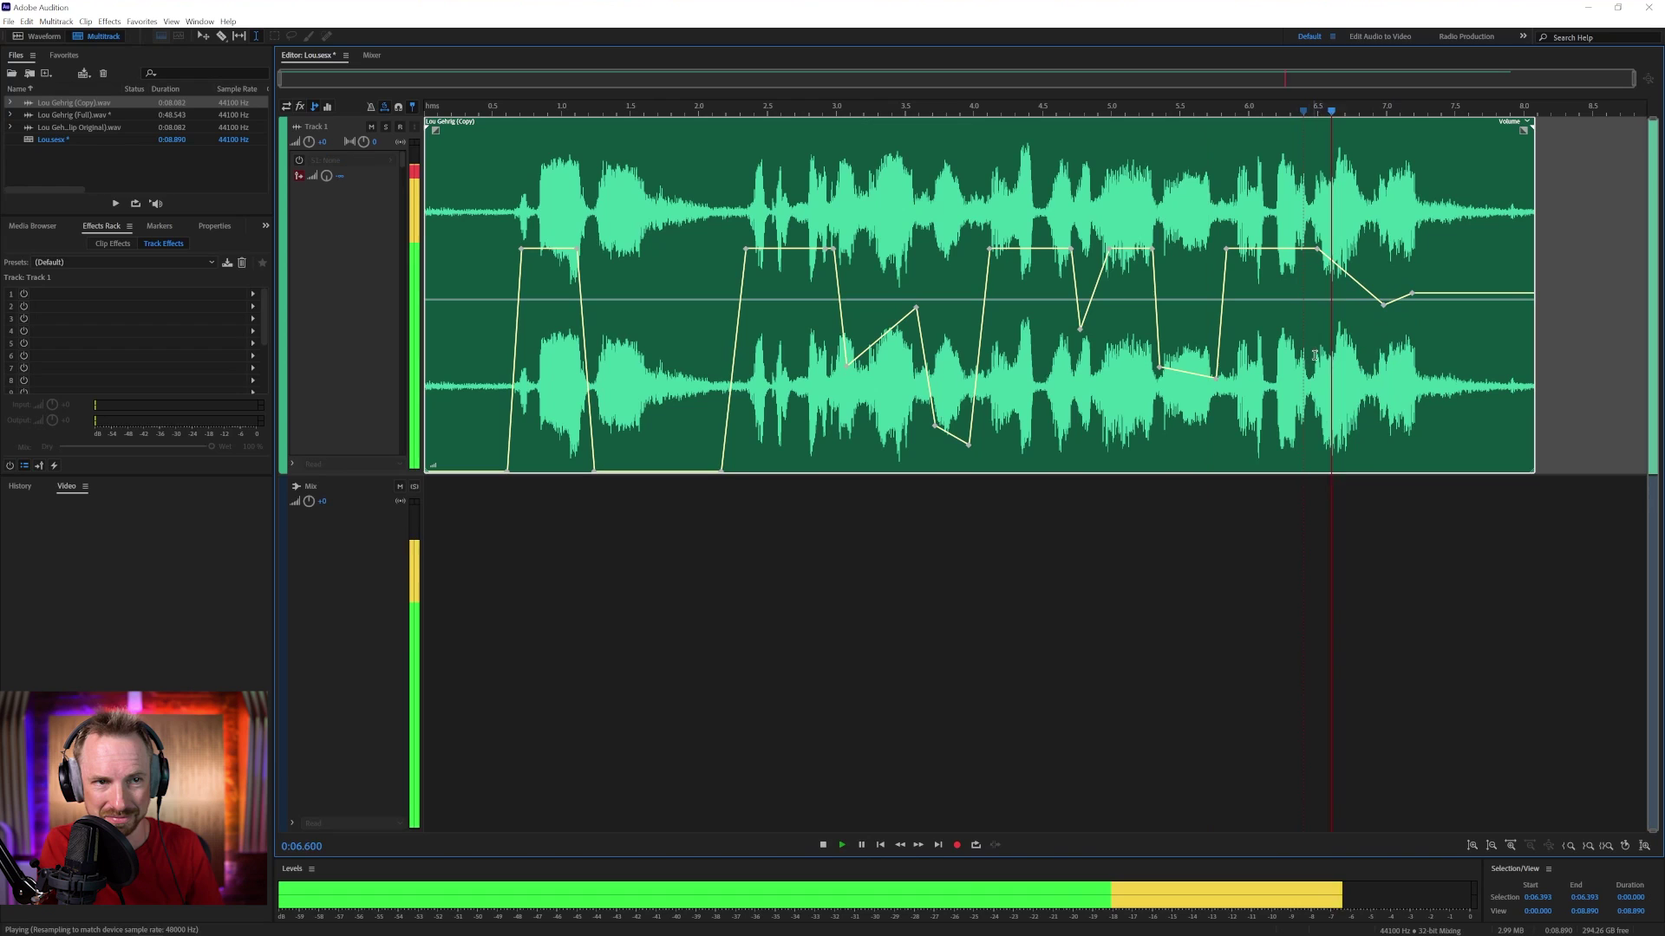
key("space")
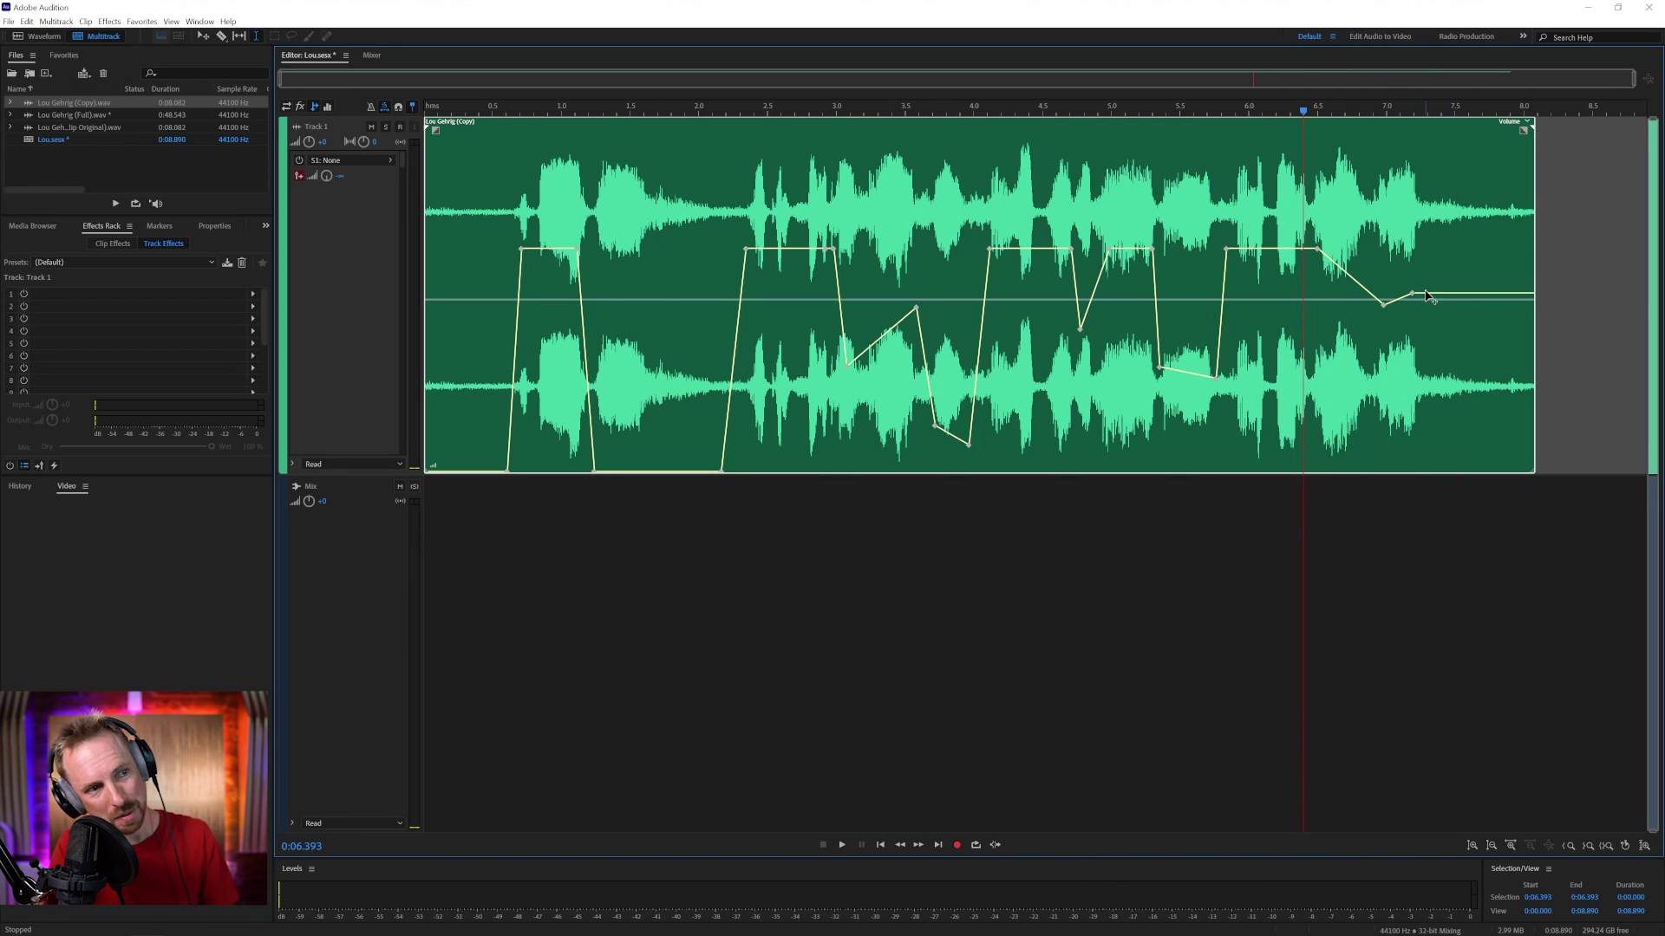
double_click(1165, 221)
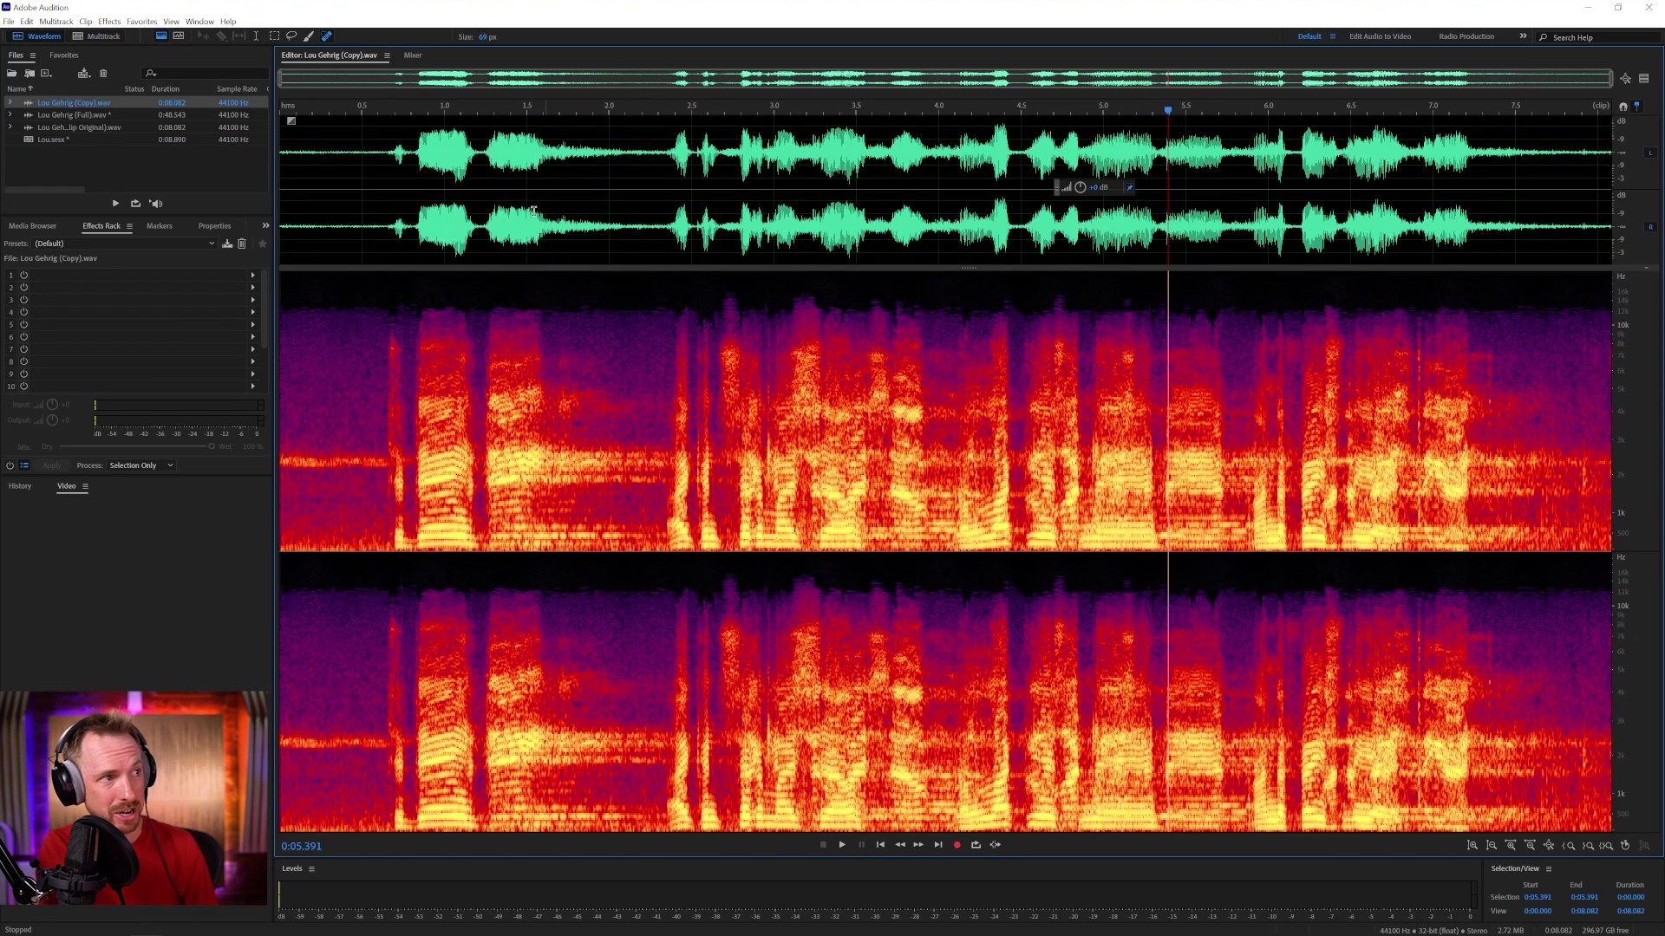
left_click(110, 22)
mouse_move(187, 234)
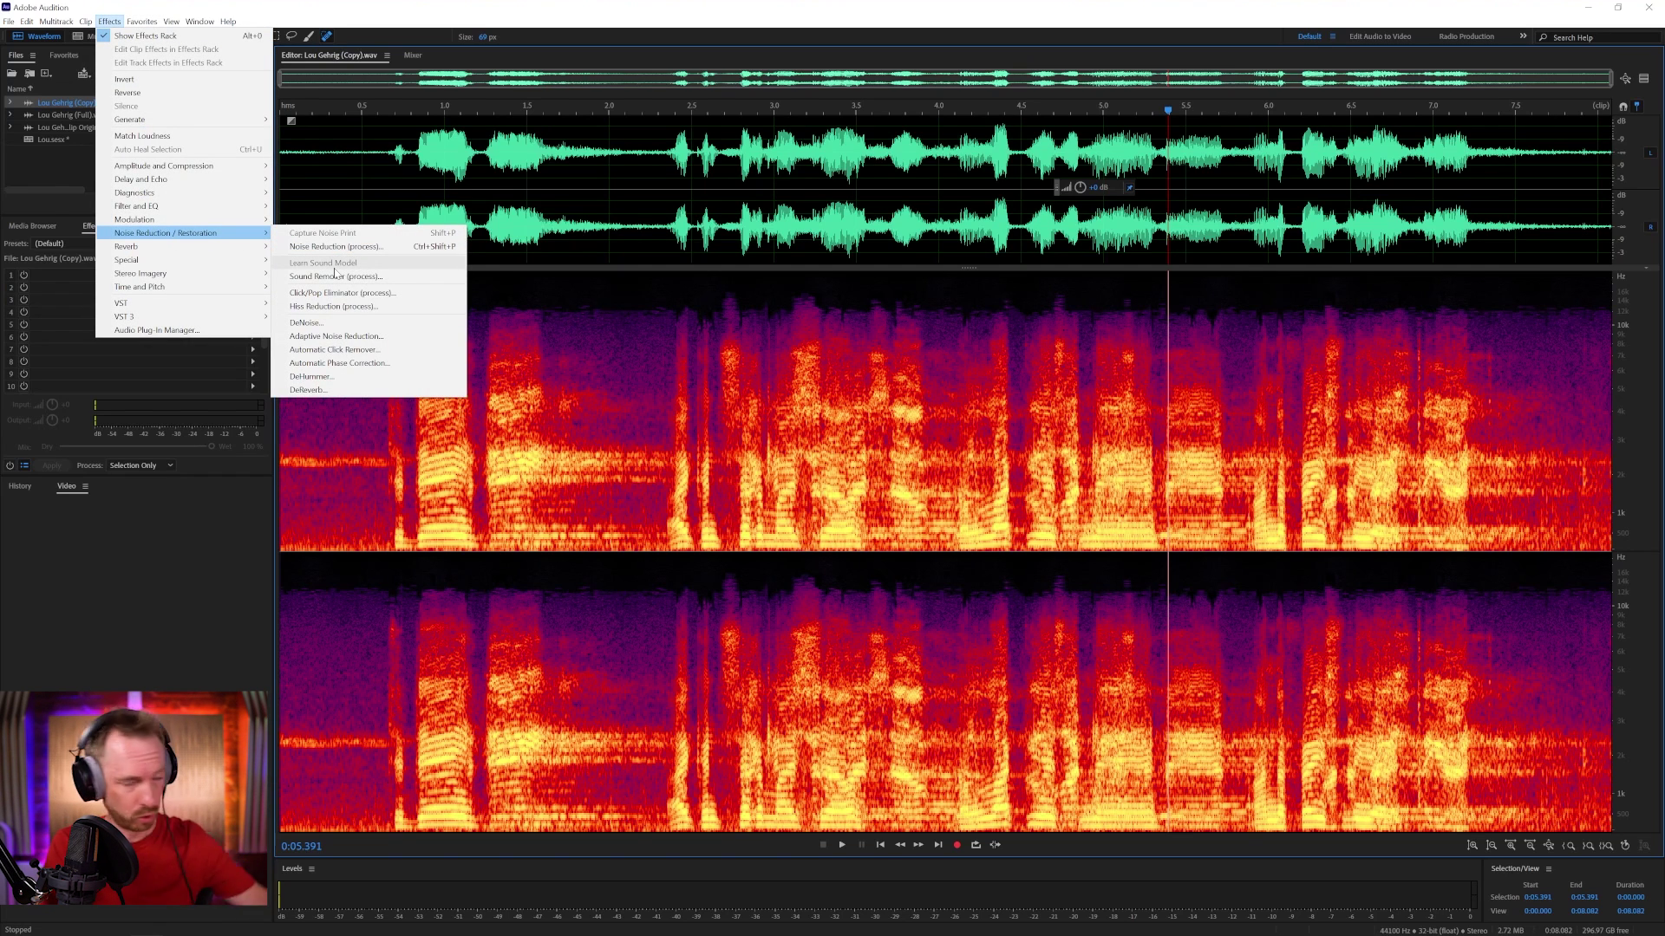
left_click(308, 323)
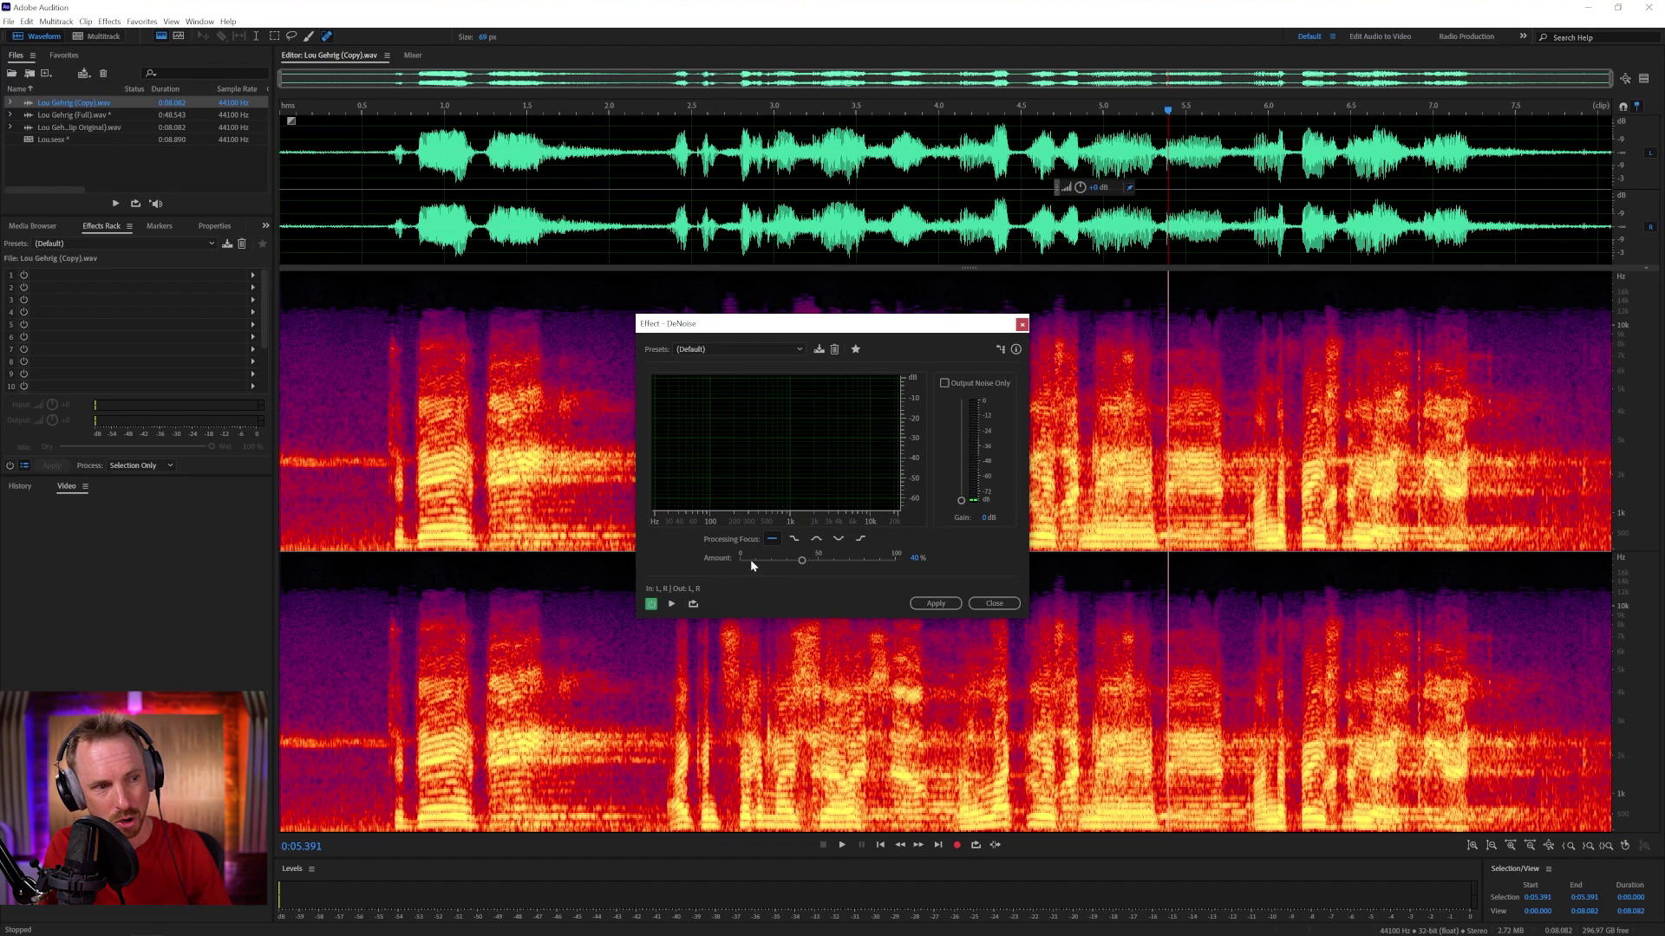
left_click_drag(750, 564, 732, 568)
key("space")
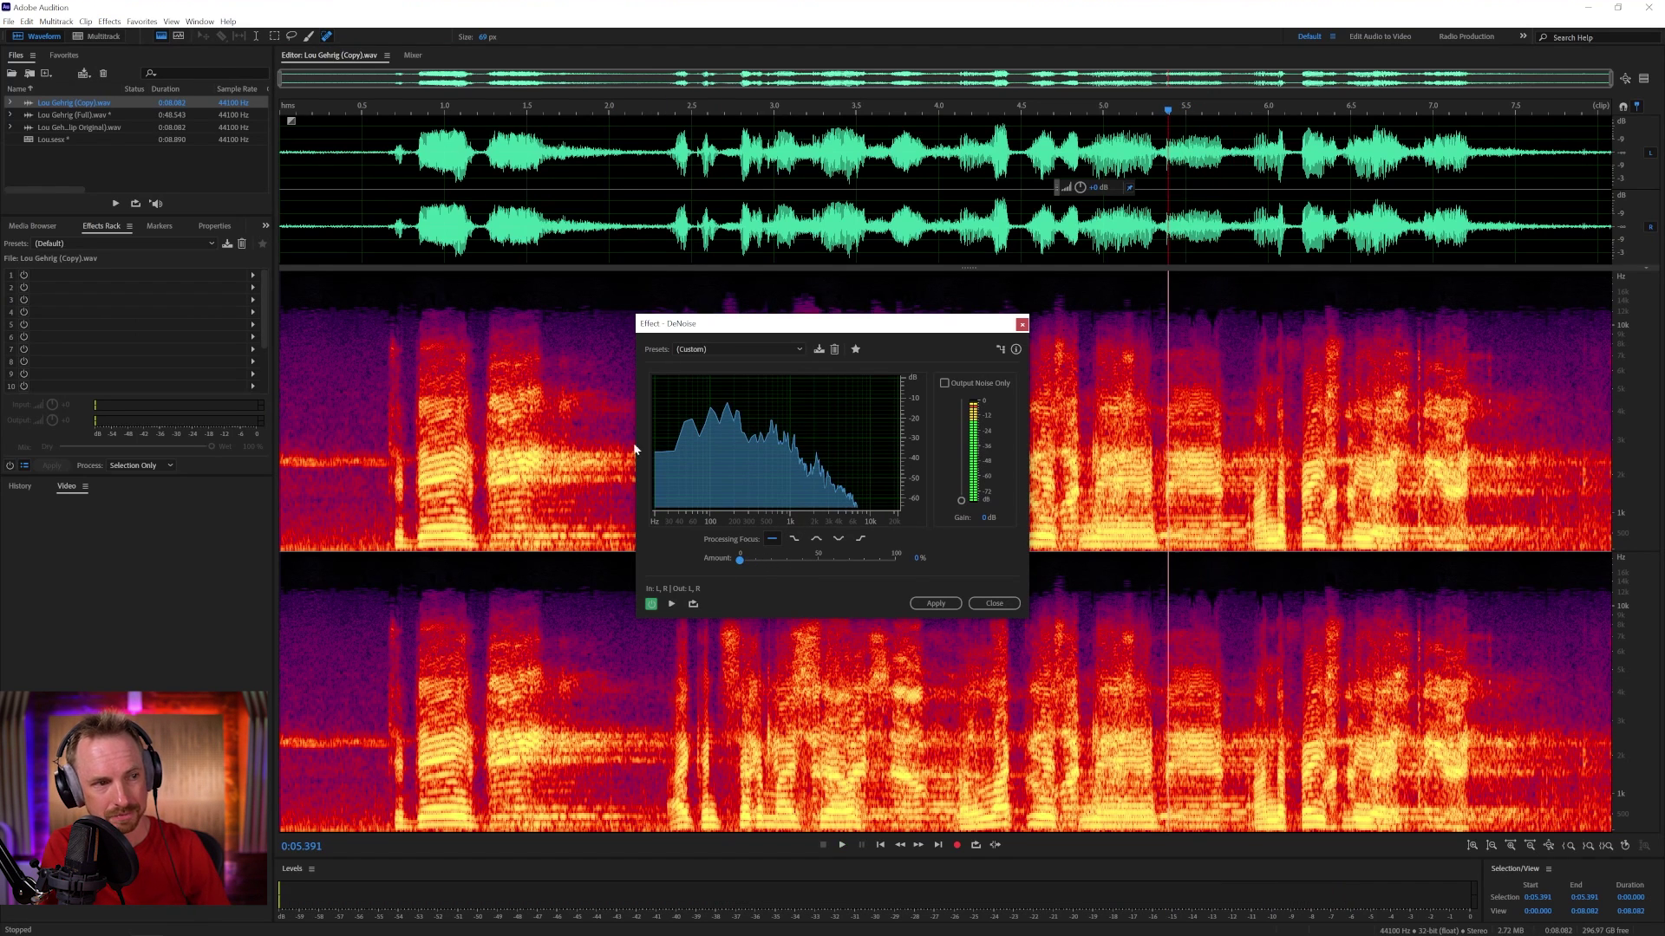
left_click(334, 209)
key("space")
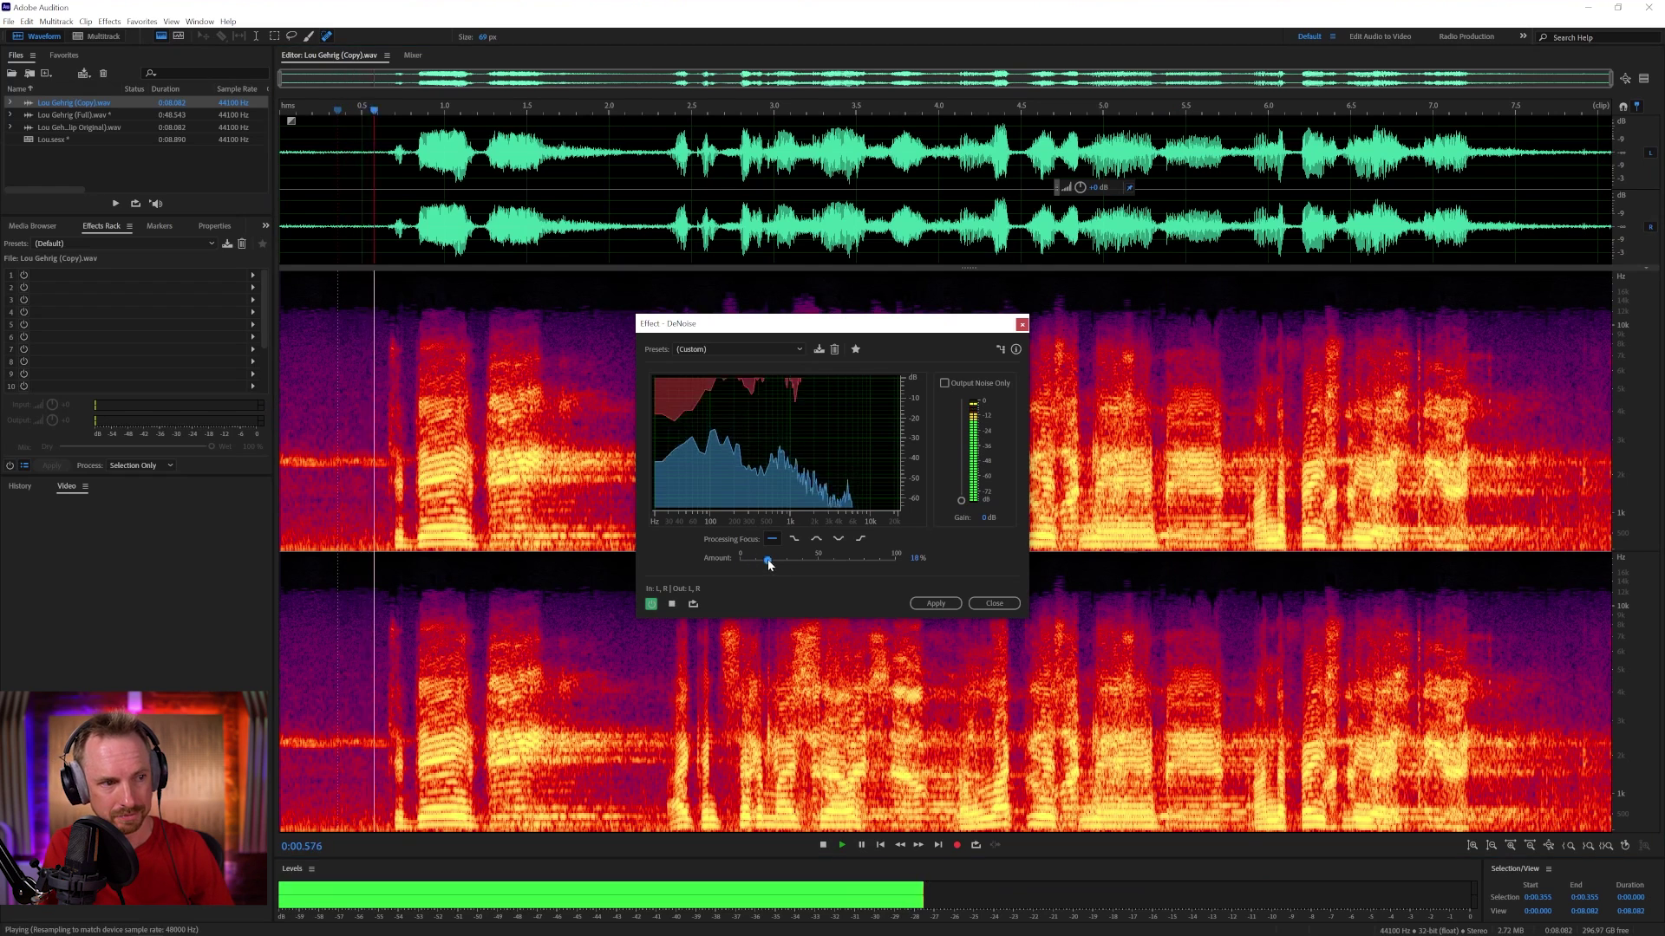
left_click_drag(763, 565, 907, 559)
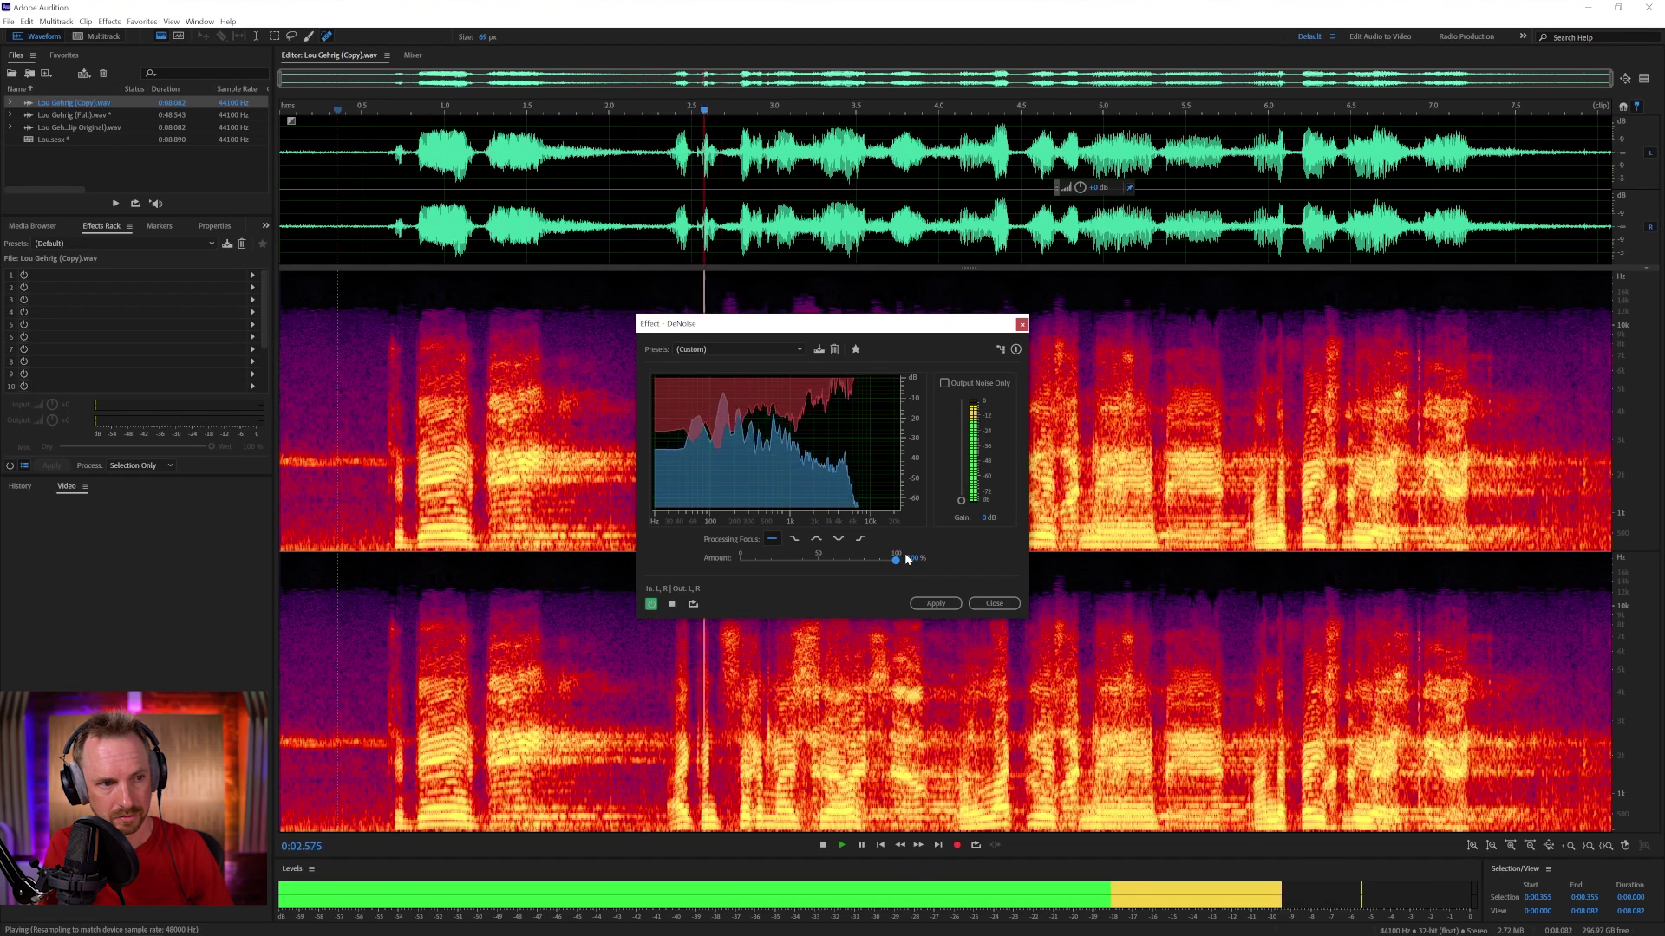
key("space")
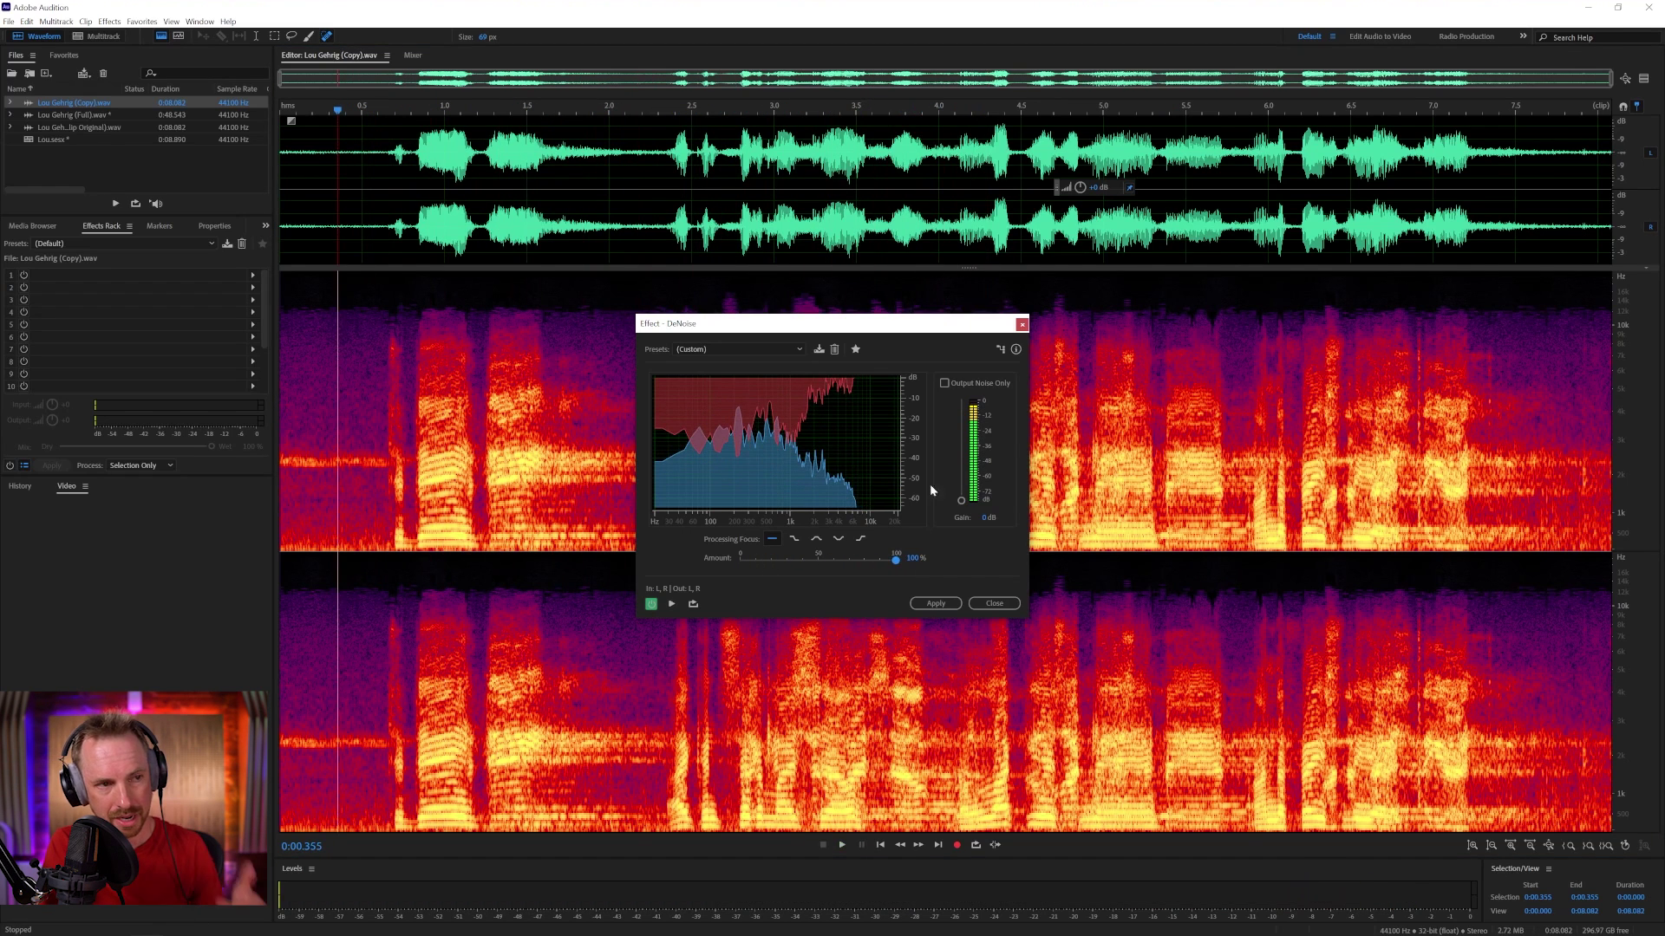
left_click(1021, 325)
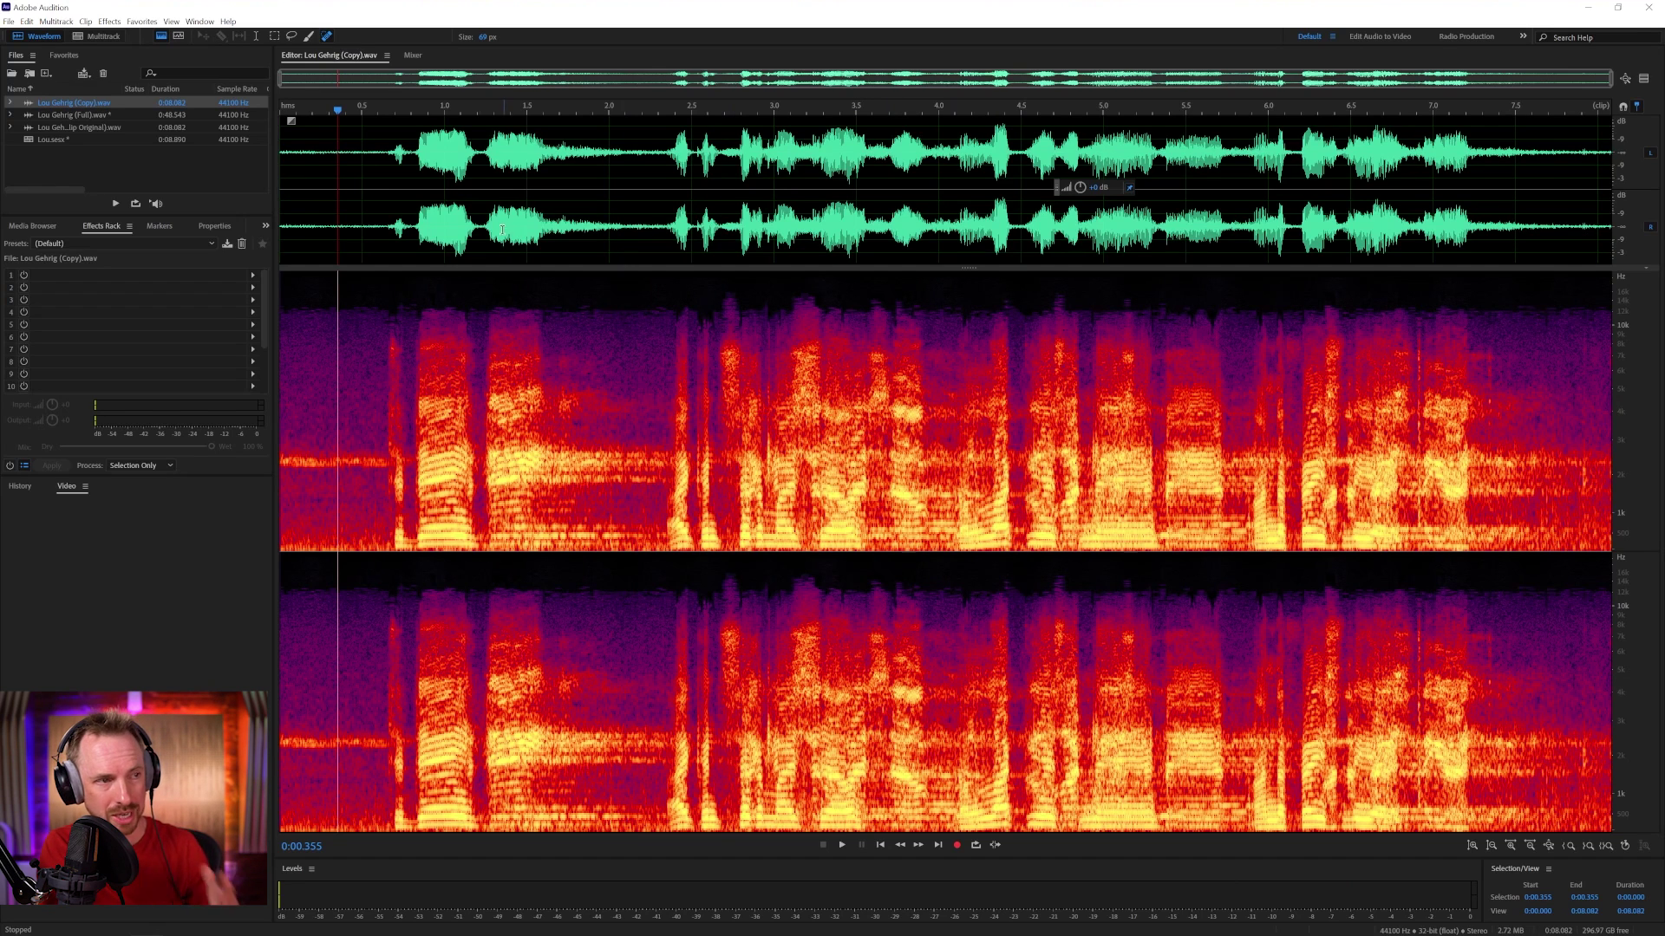
left_click(109, 21)
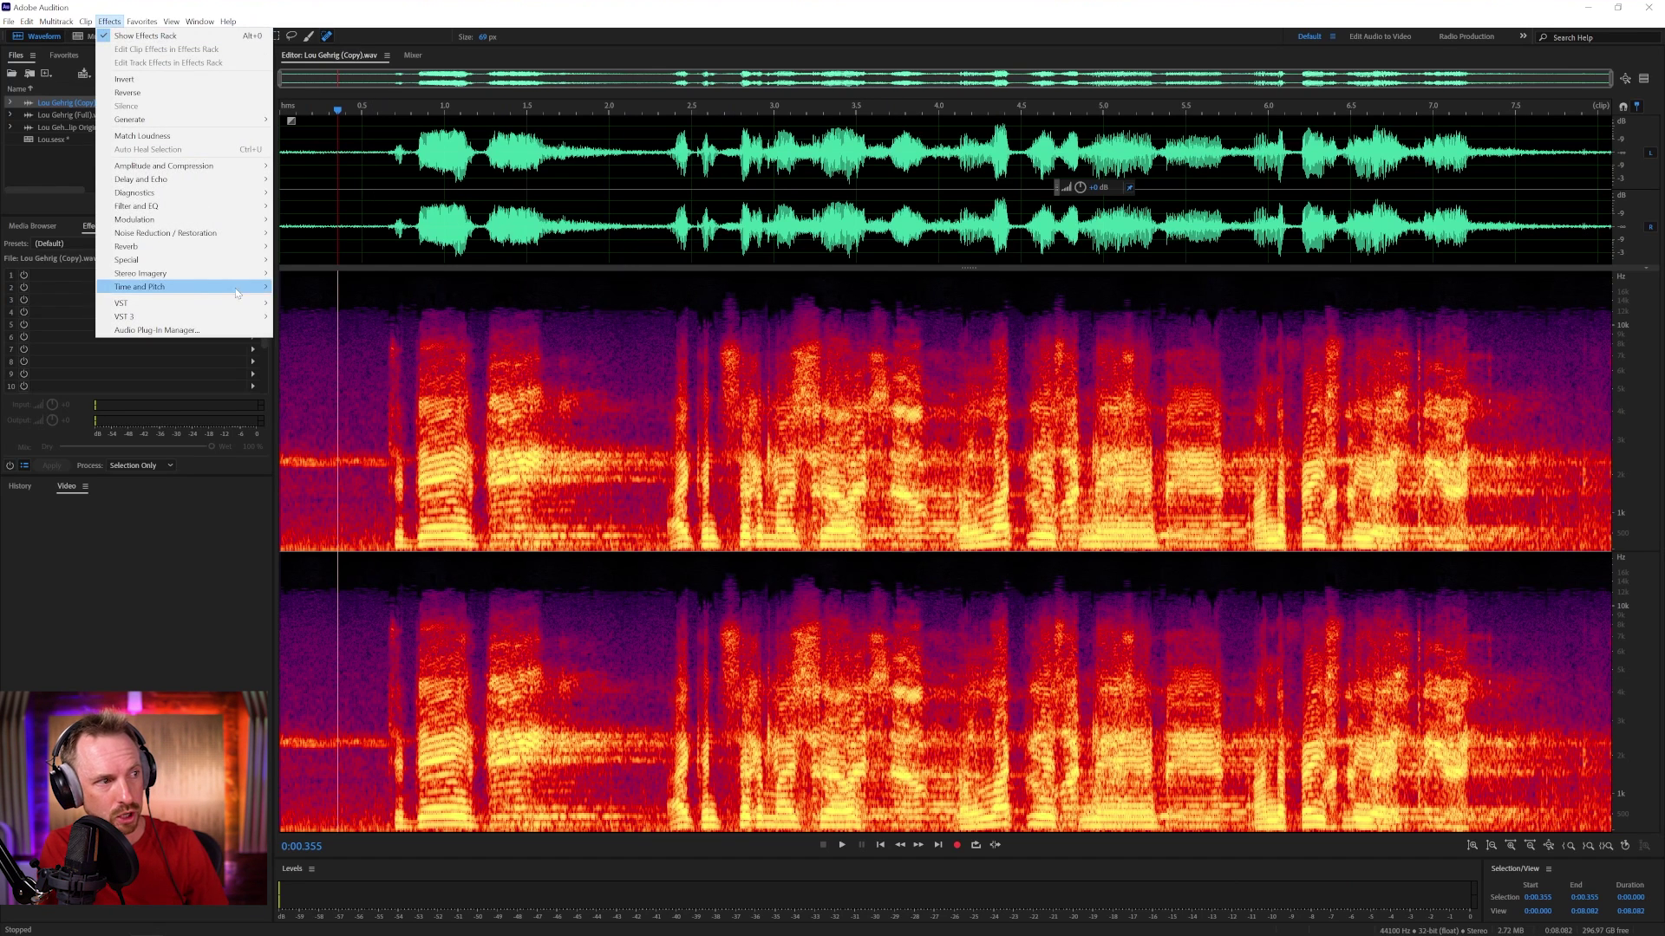
mouse_move(236, 236)
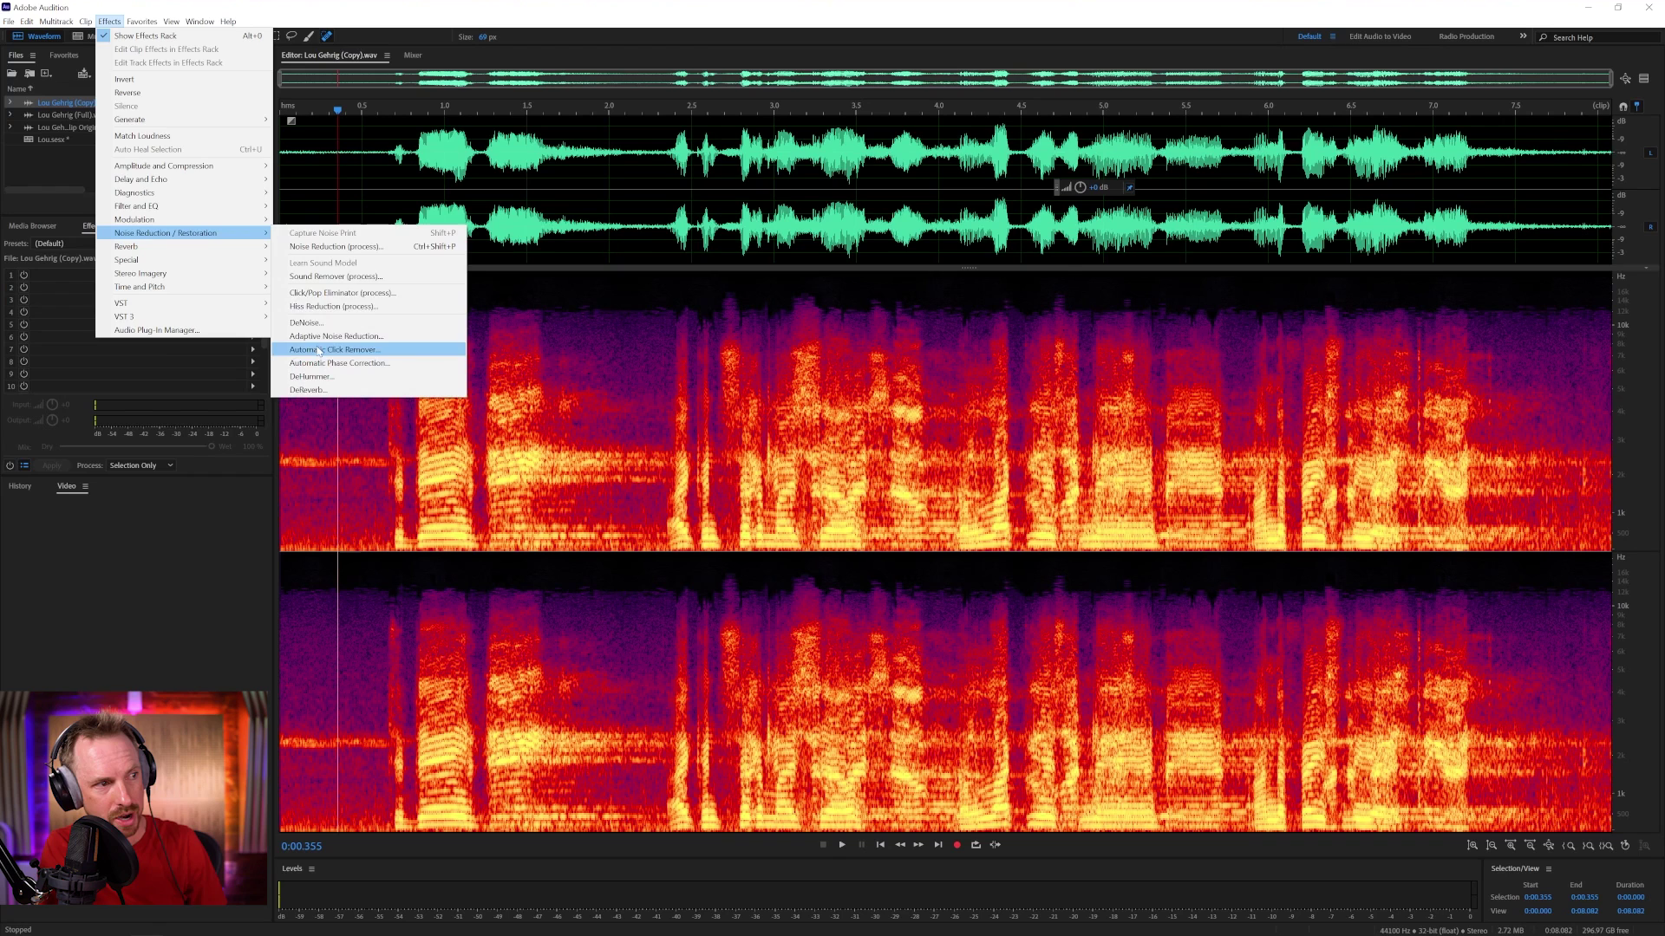
left_click(341, 277)
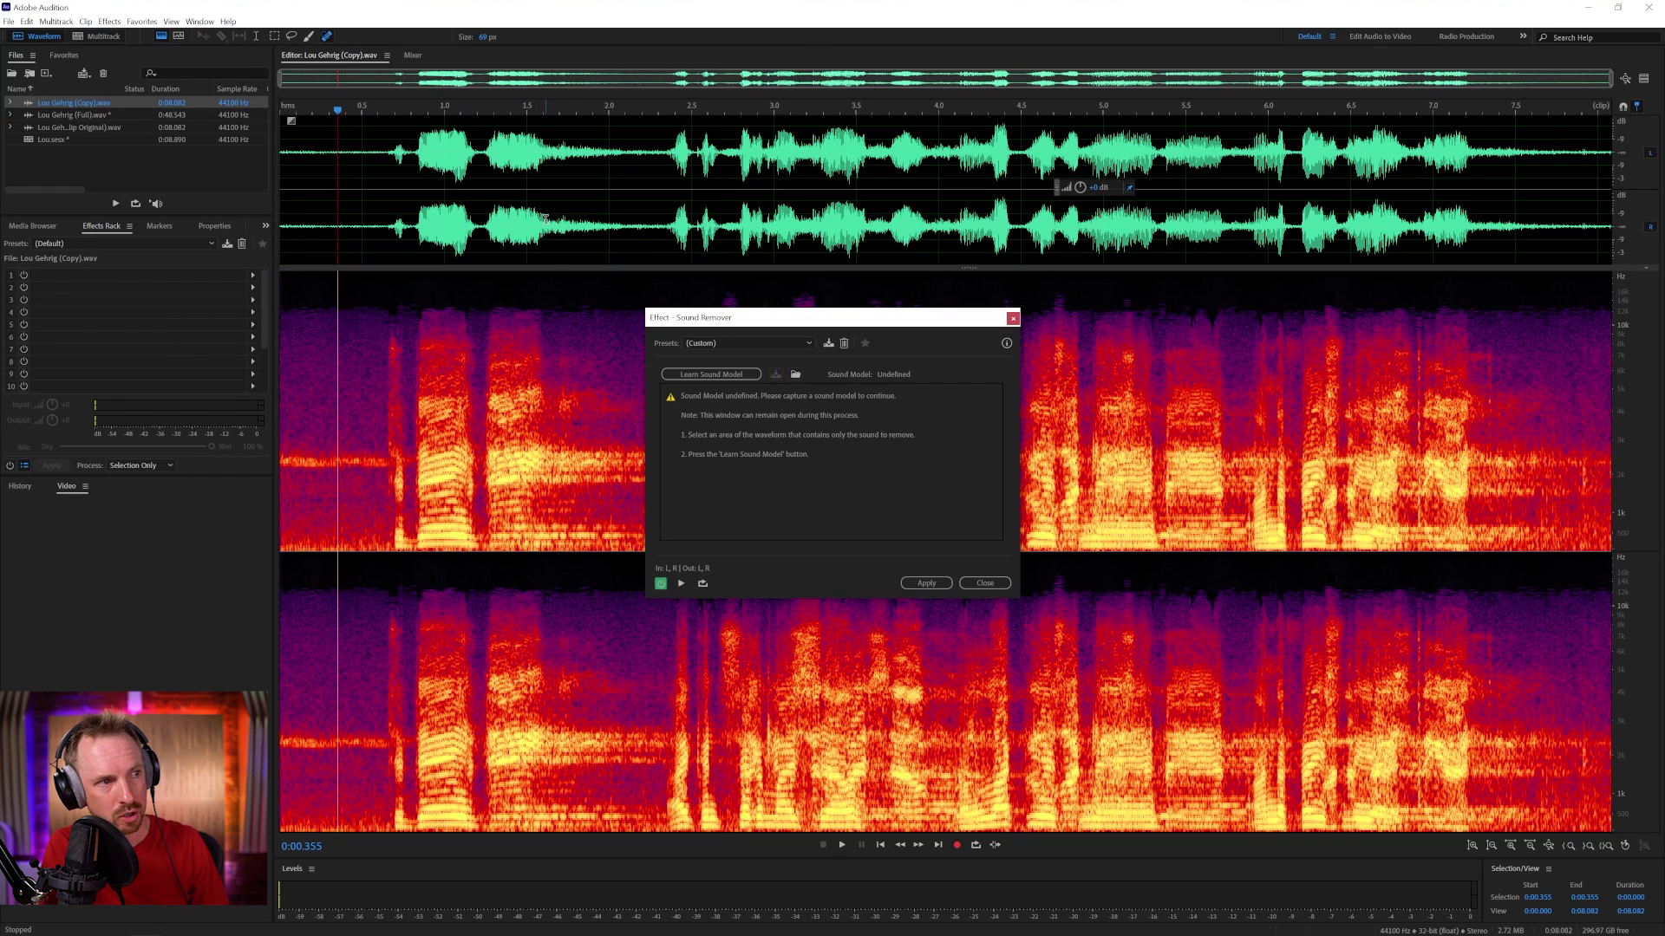
left_click_drag(545, 218, 591, 217)
left_click(482, 210)
key("space")
key("space")
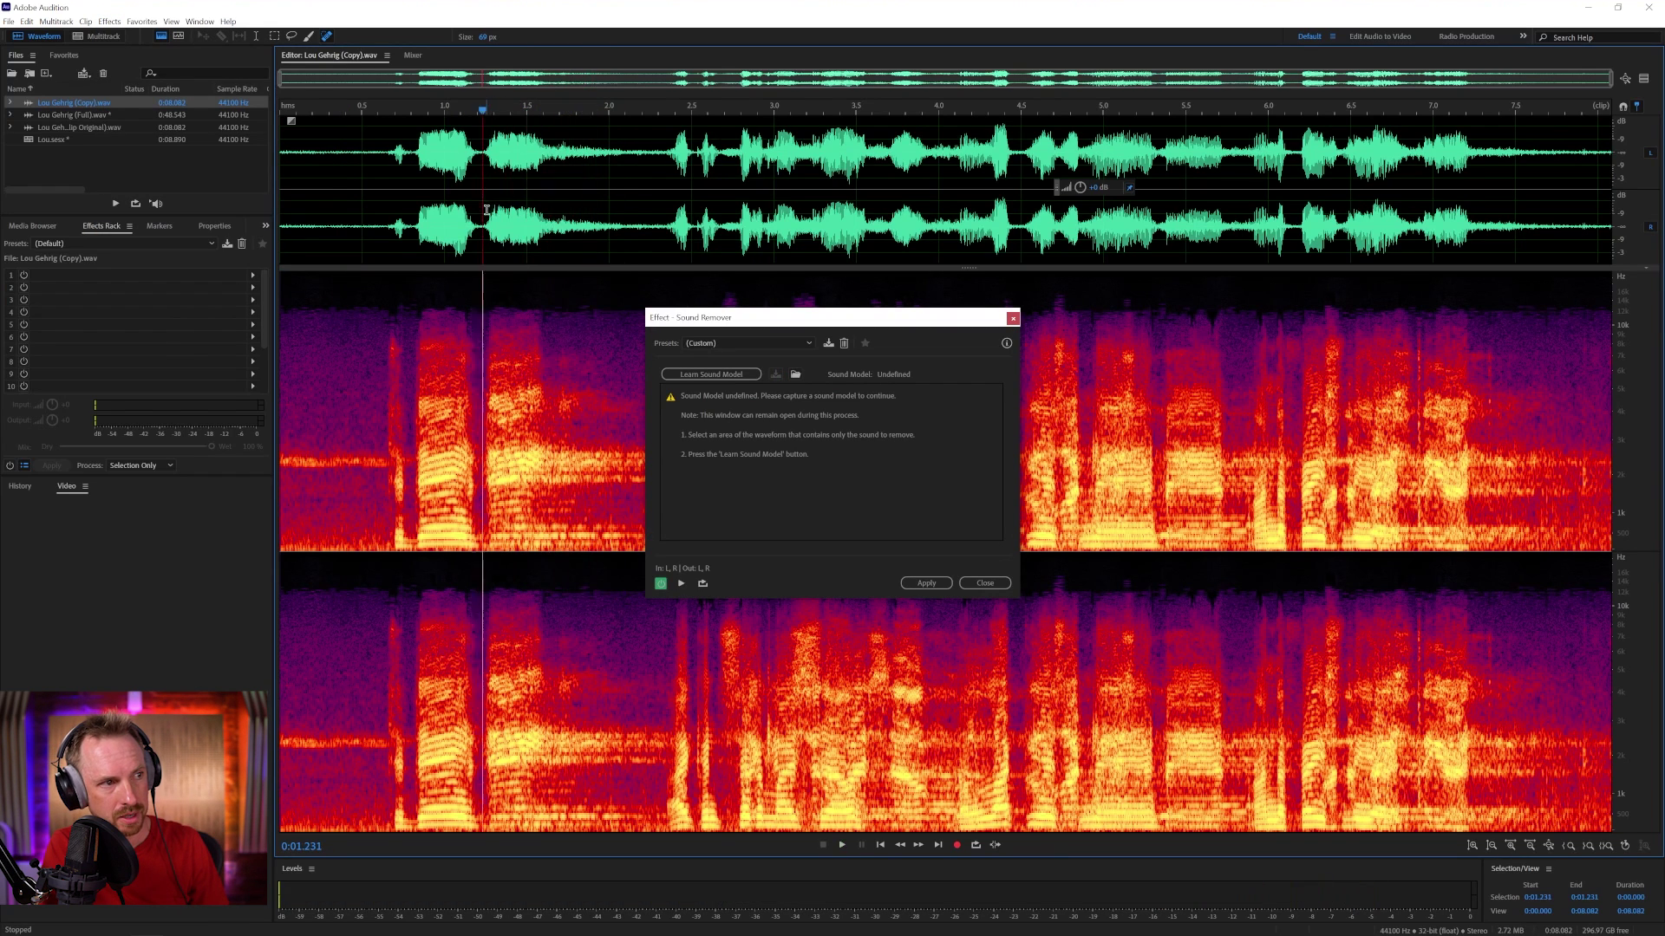
left_click_drag(486, 209, 594, 218)
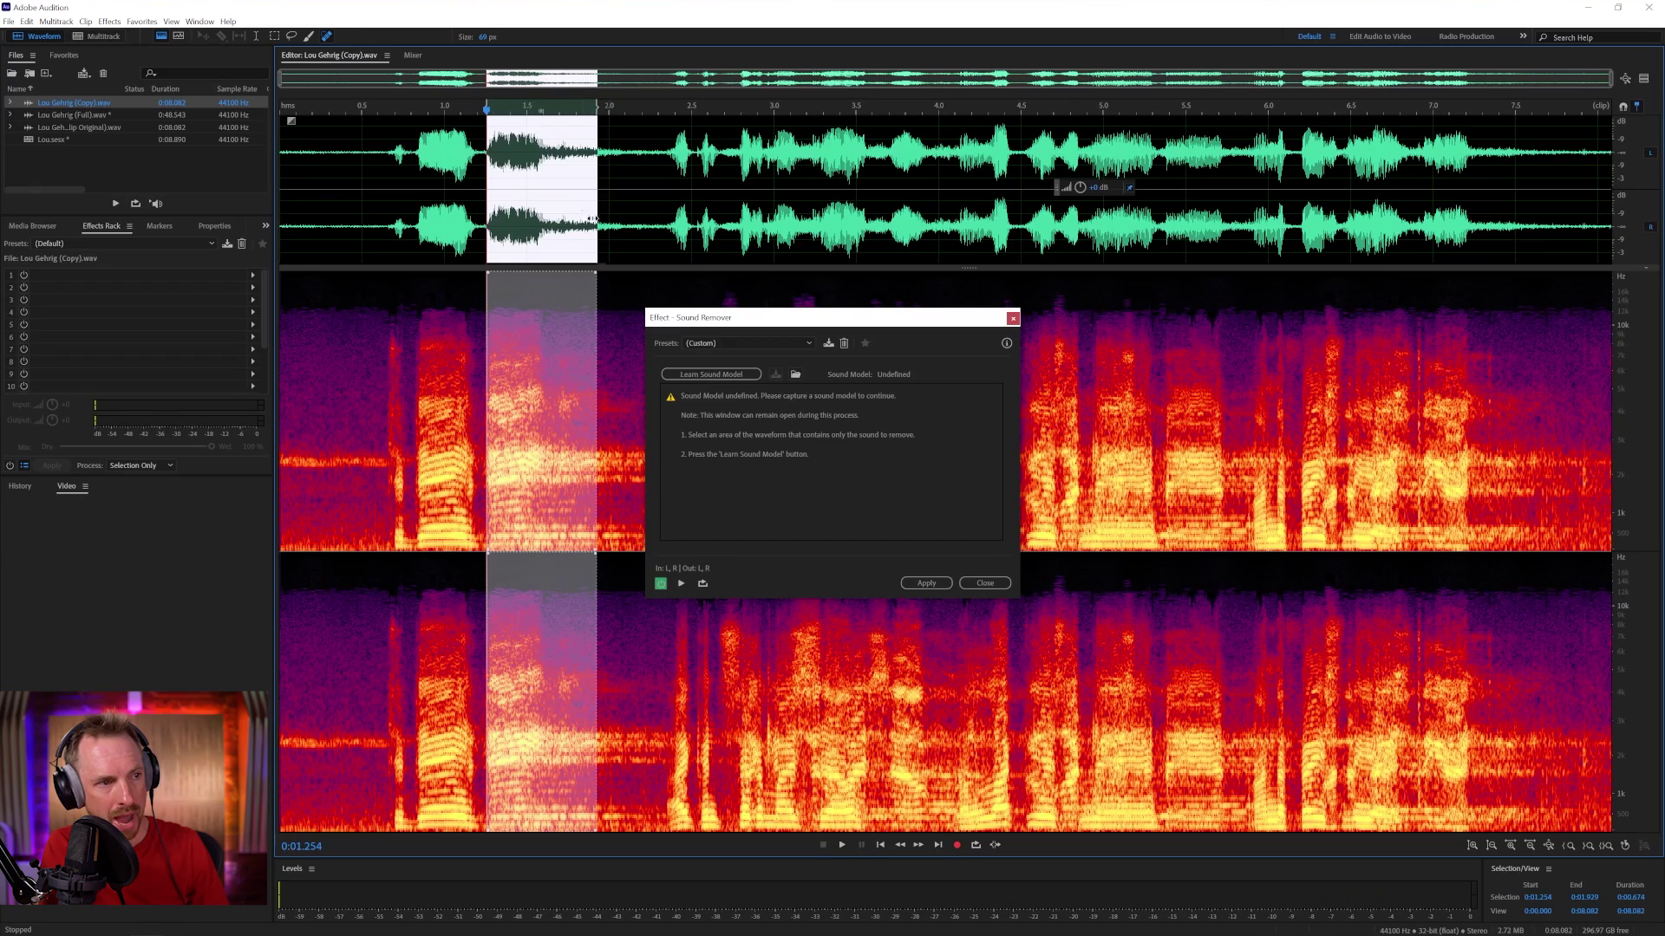
left_click(712, 375)
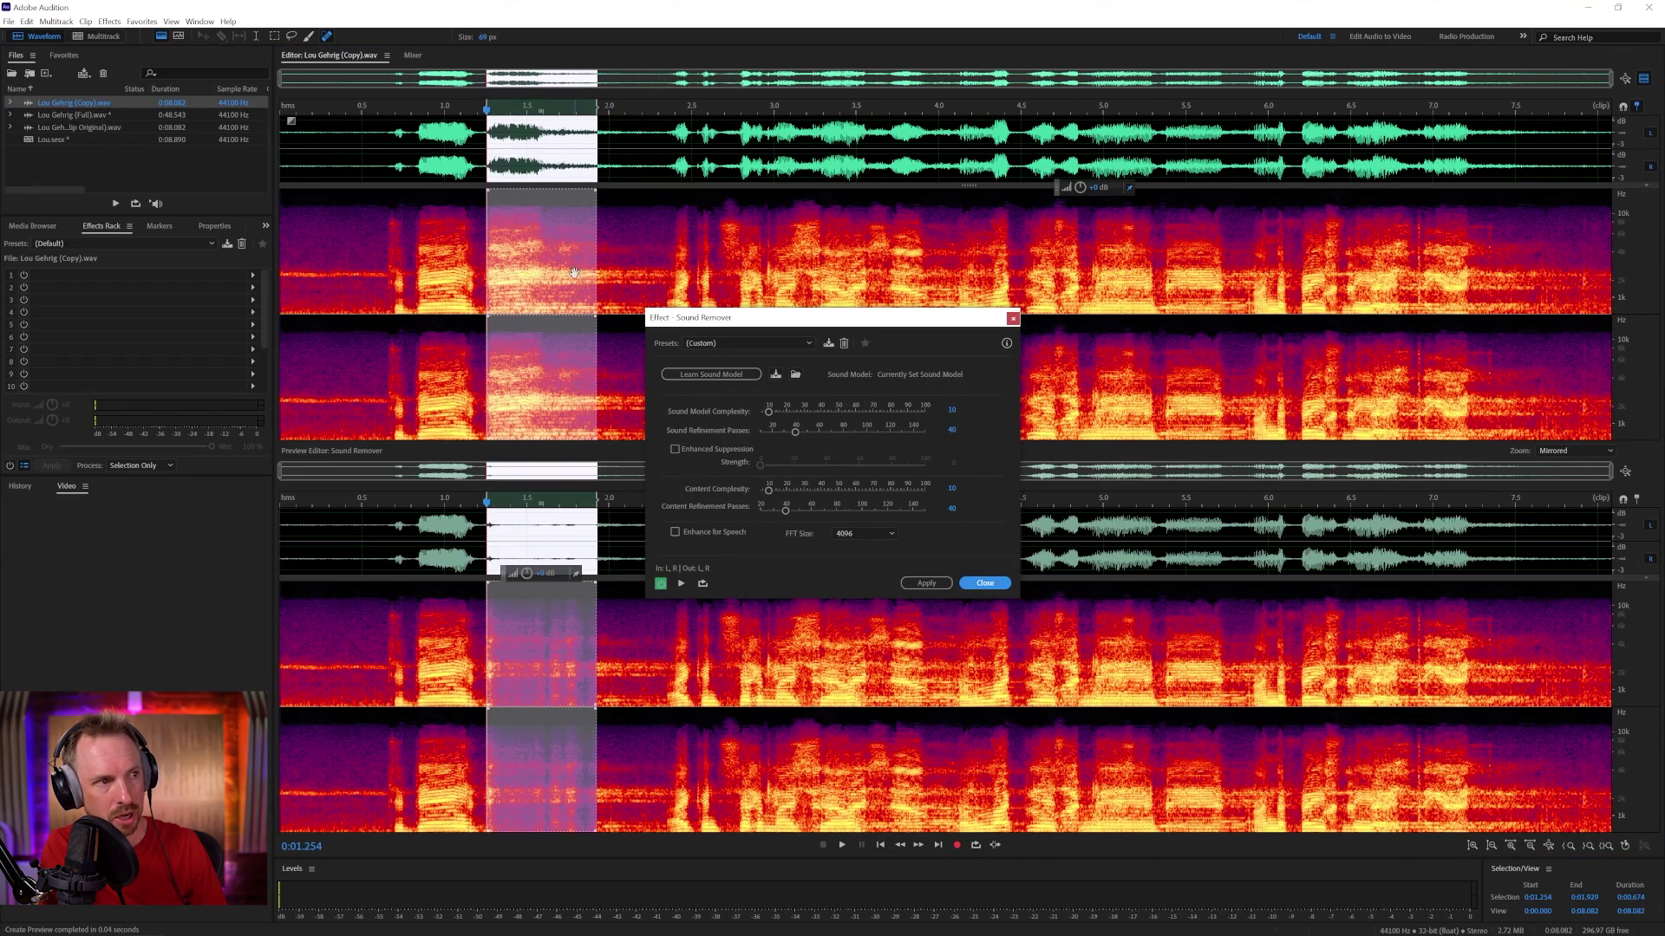
double_click(383, 137)
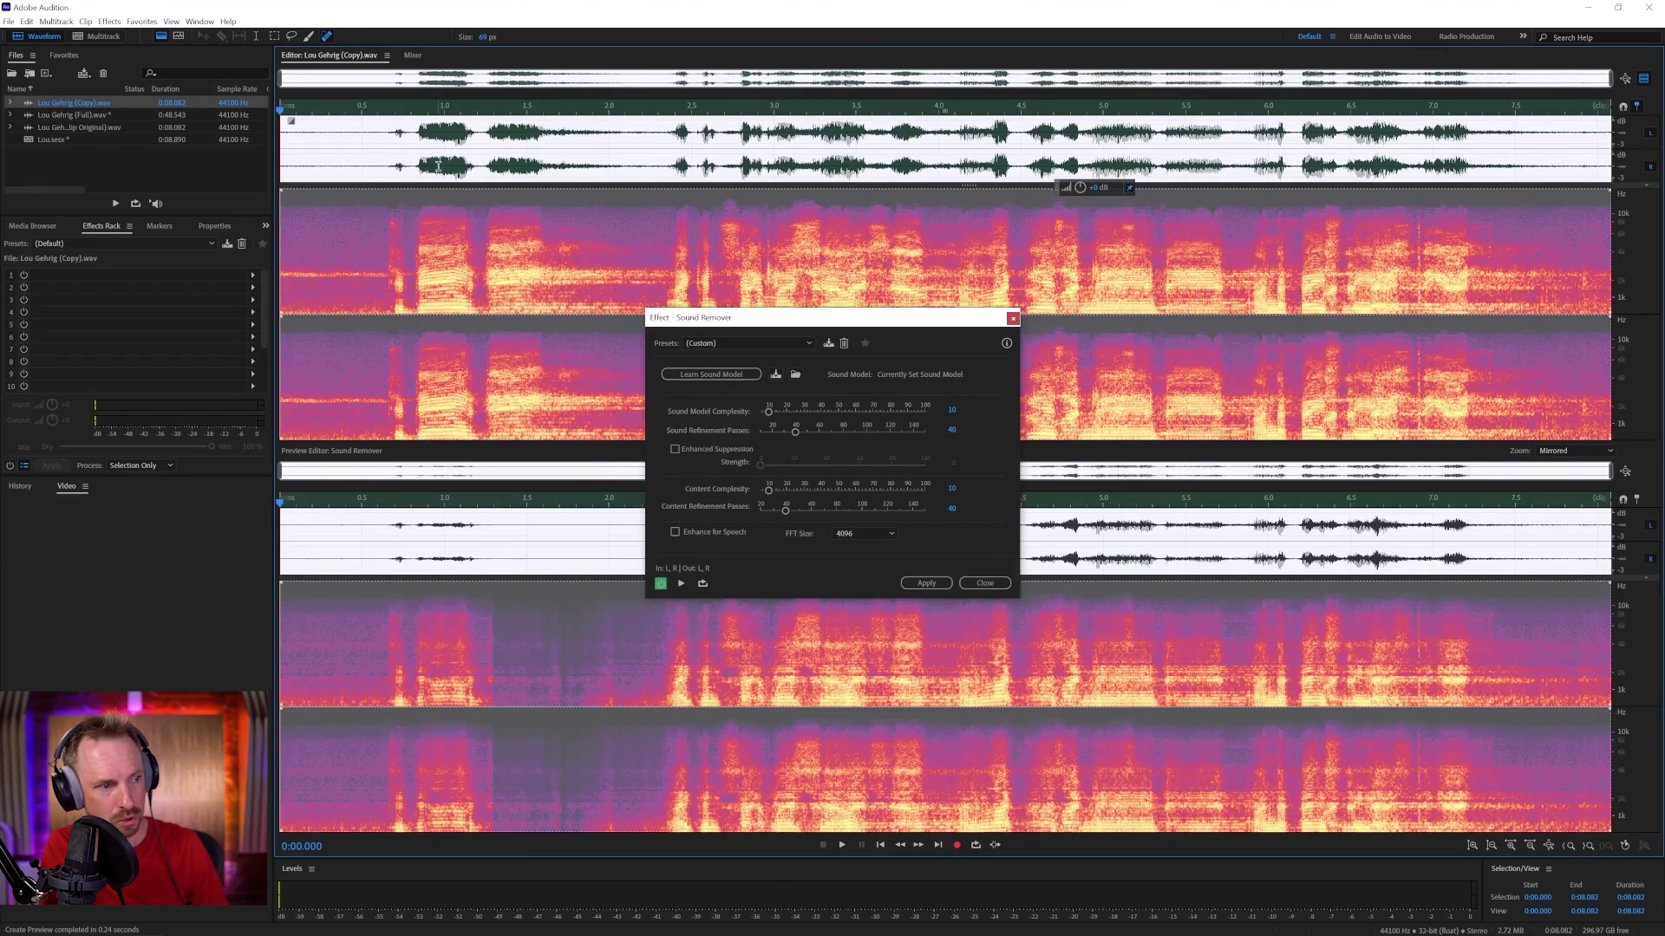
left_click(680, 583)
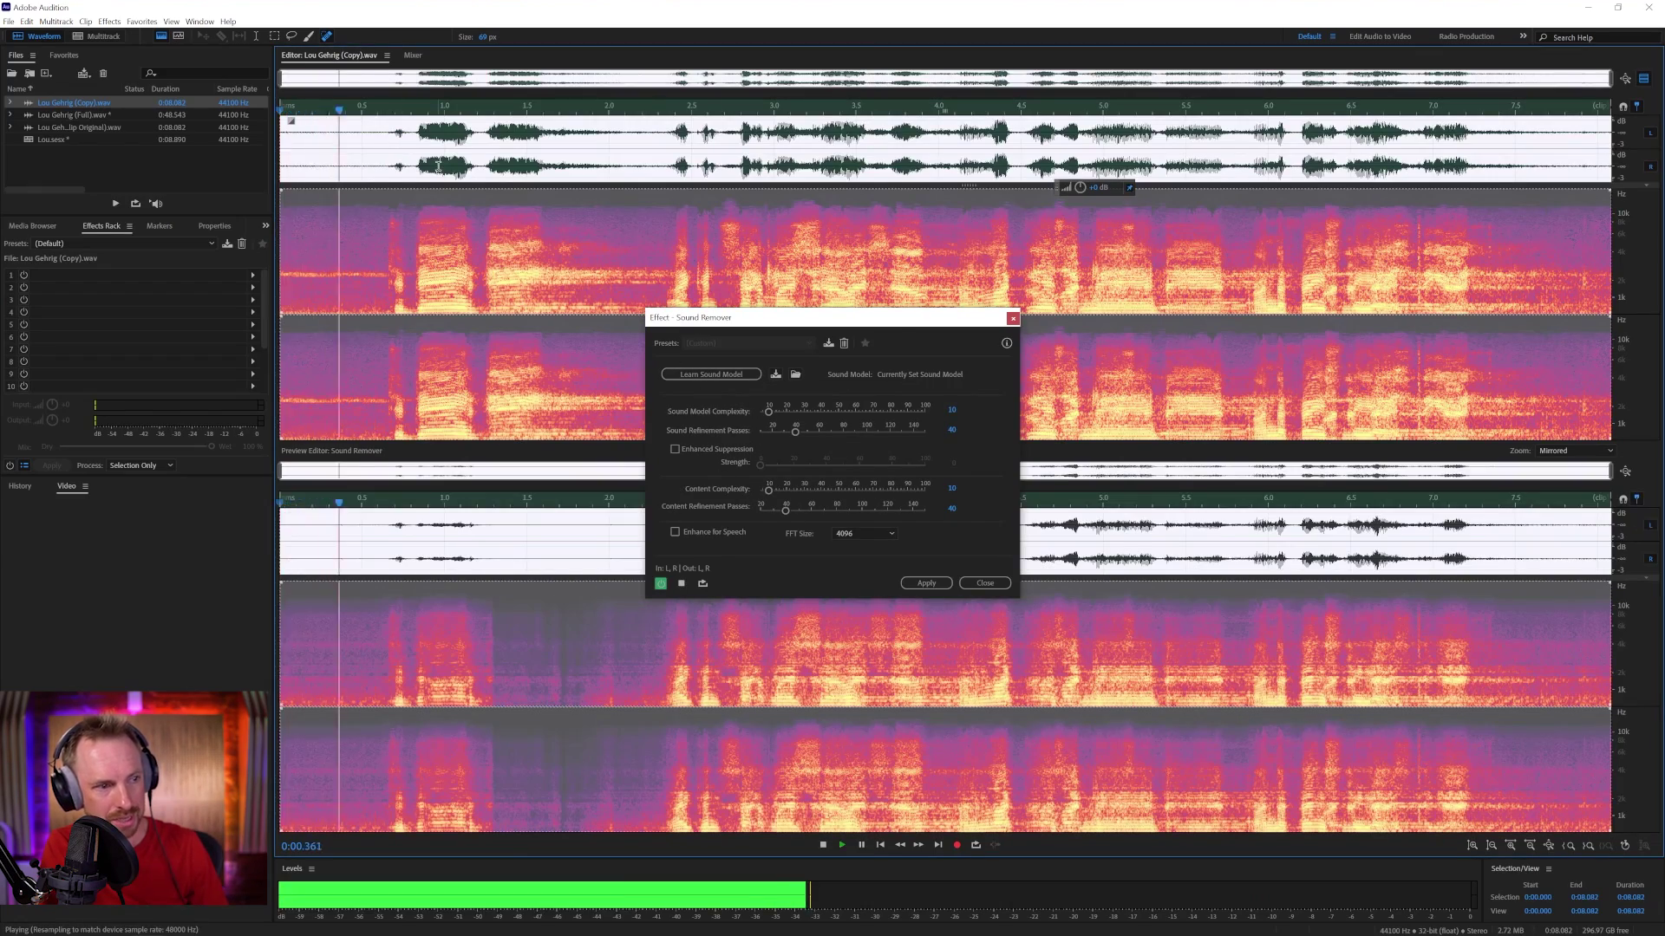
left_click(699, 531)
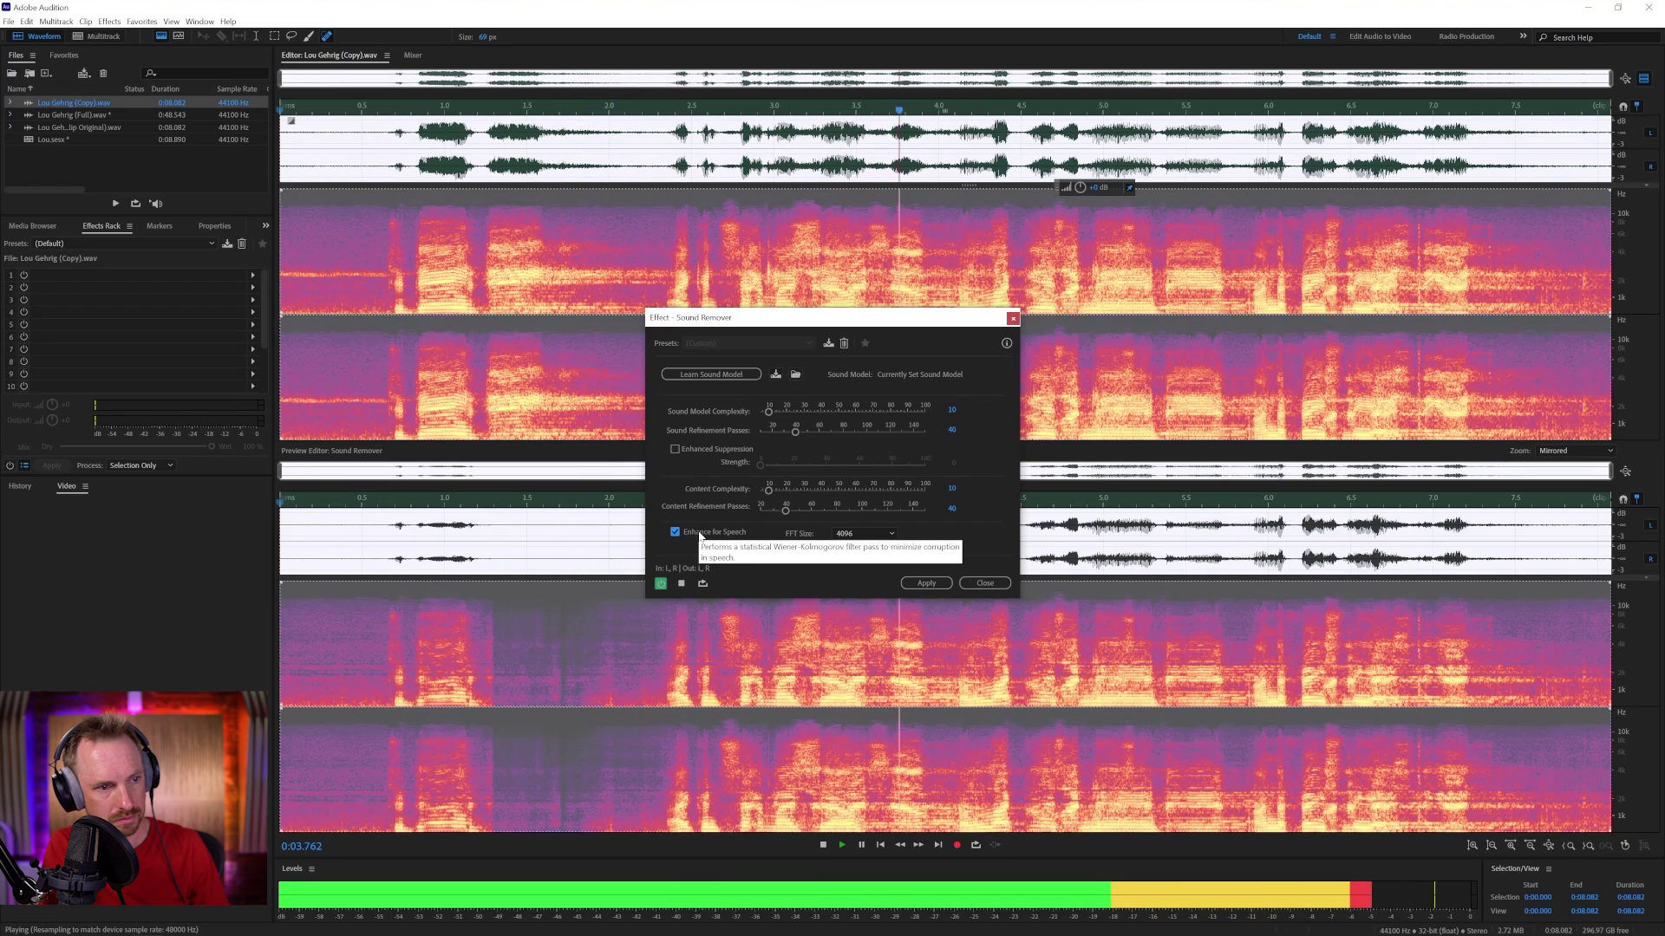
key("space")
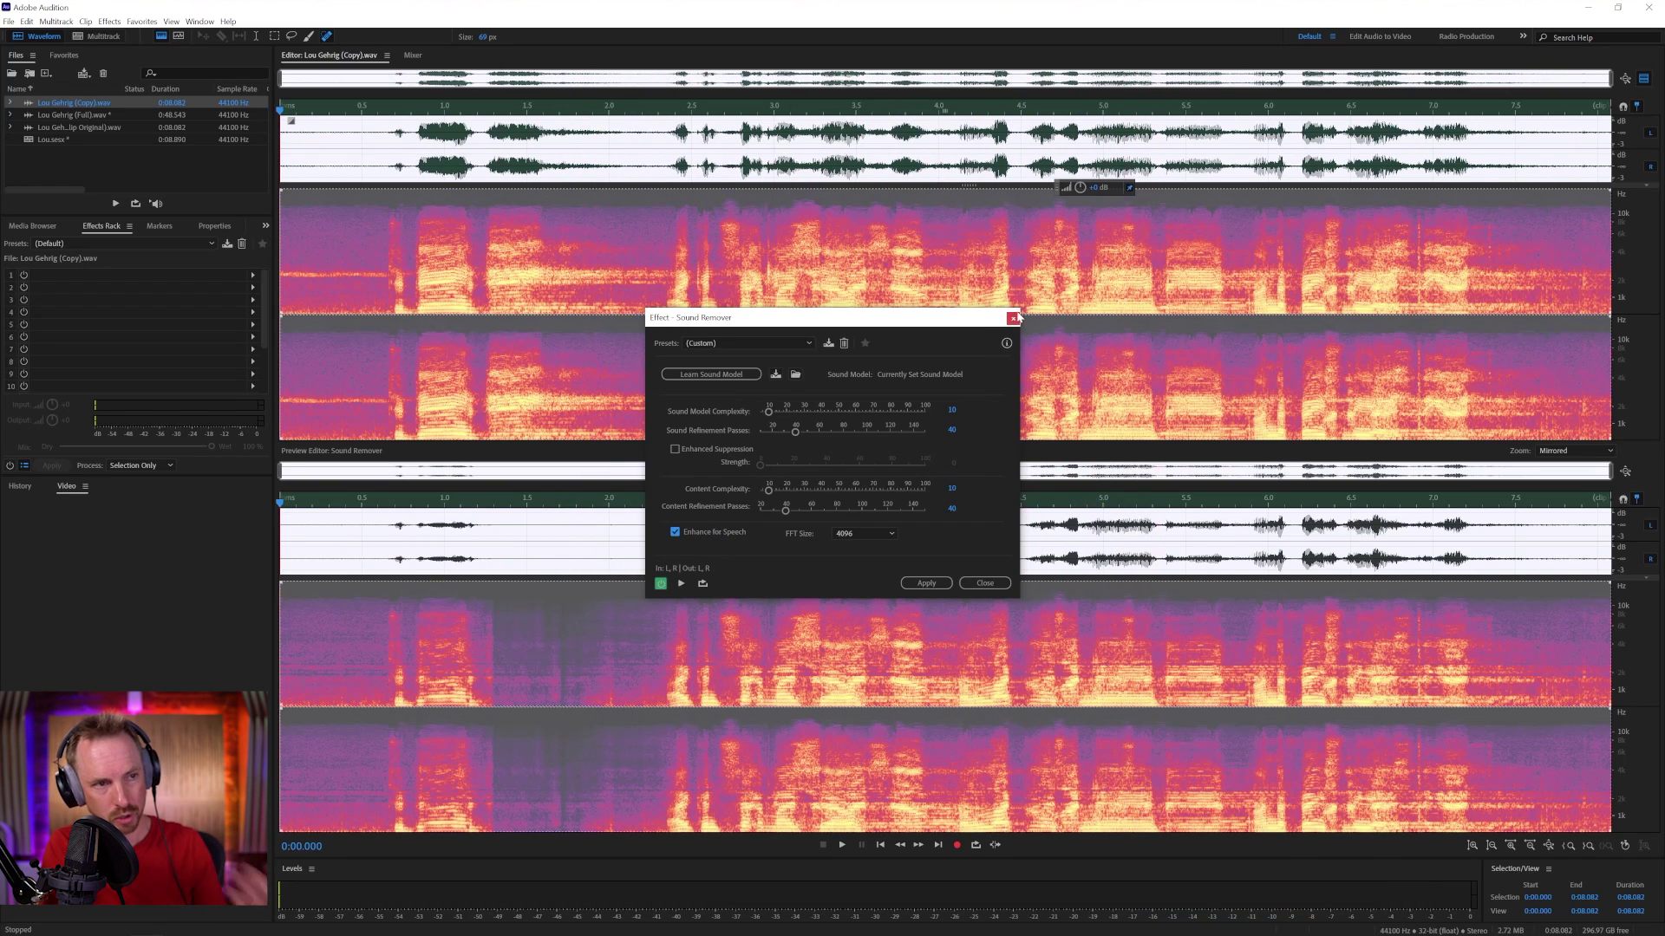
left_click(1013, 318)
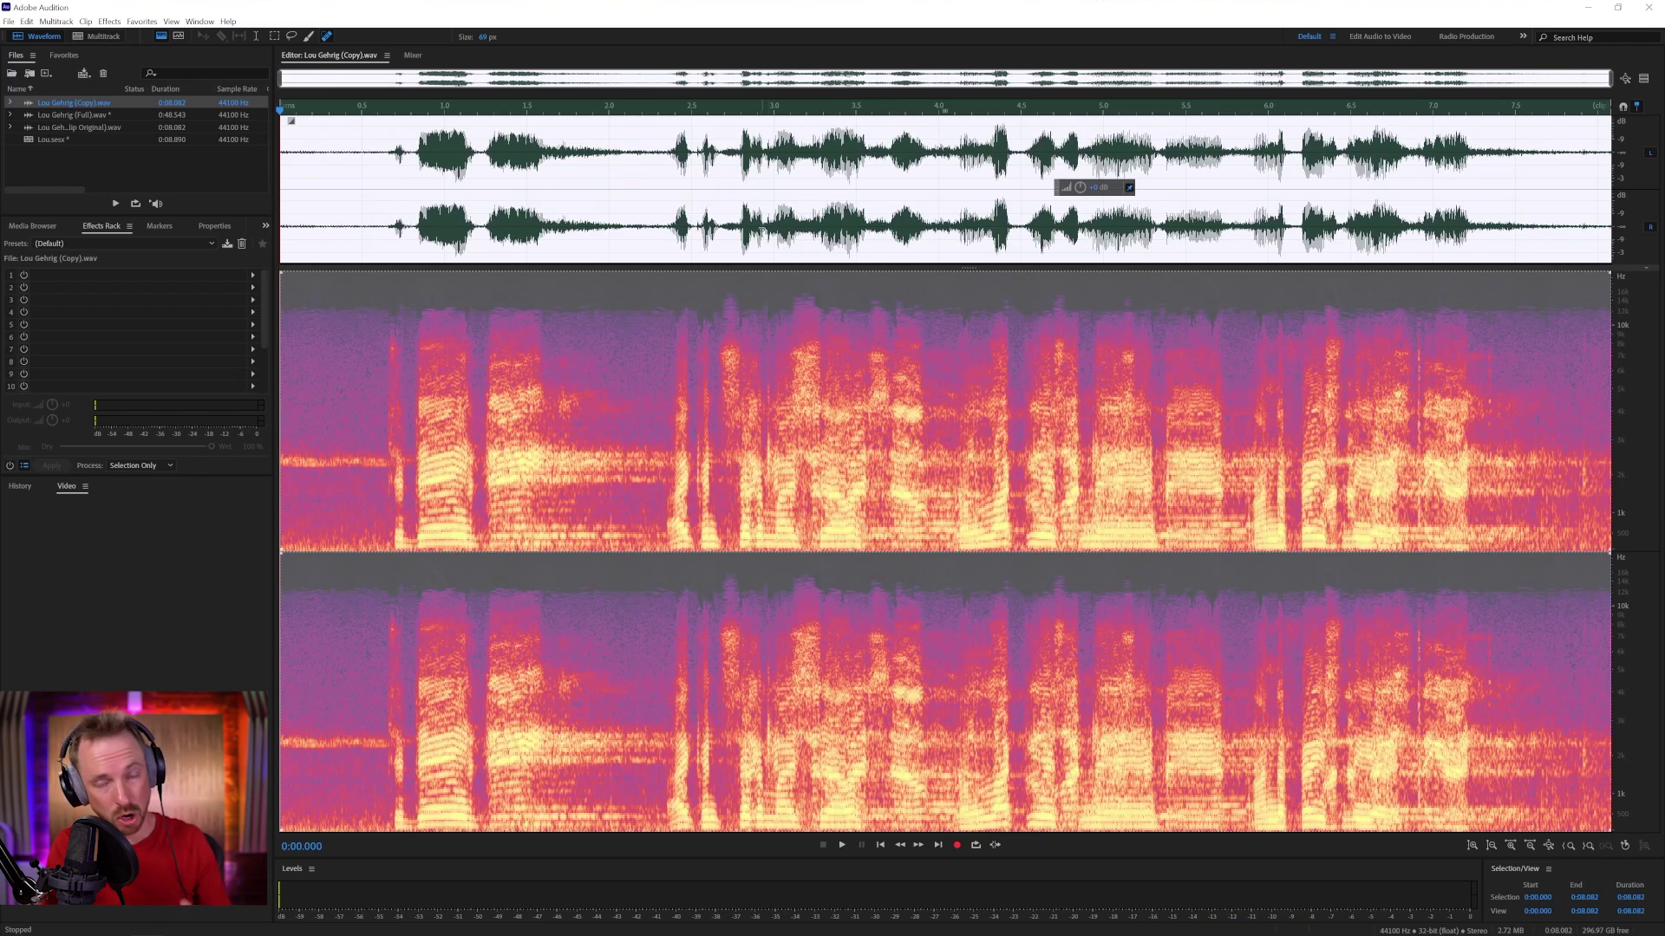
- Copy all of the left channel's audio, then empty the right channel, accepting the multitrack warning
left_click(1213, 261)
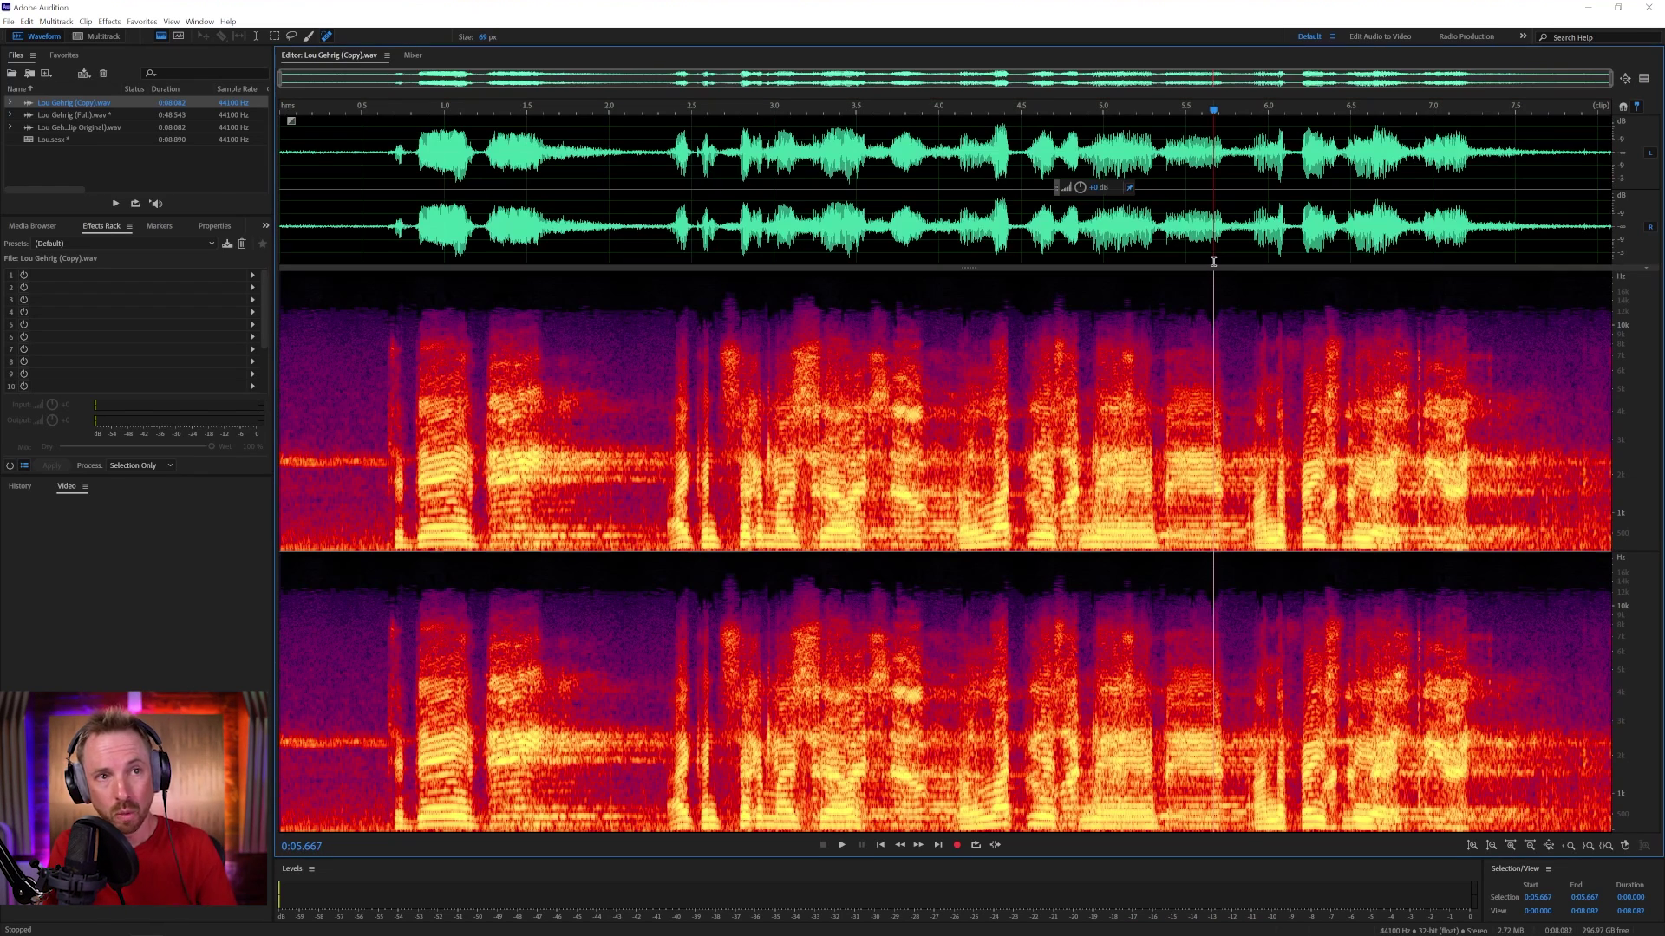
left_click(1645, 229)
key("ctrl+a")
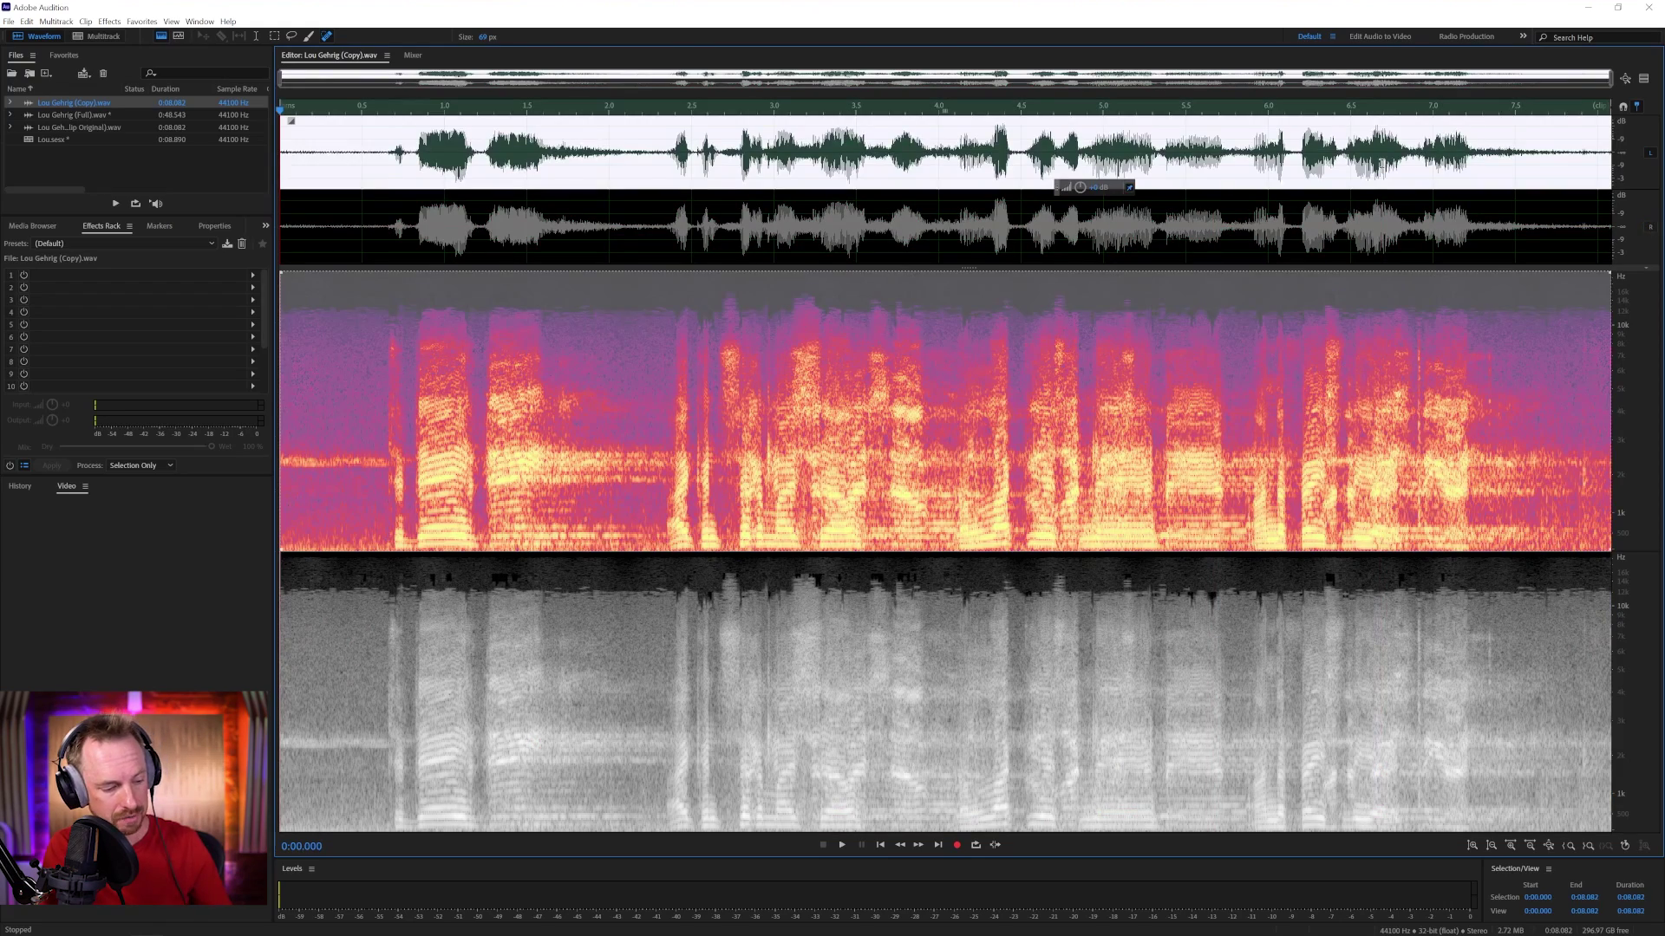
left_click(1648, 155)
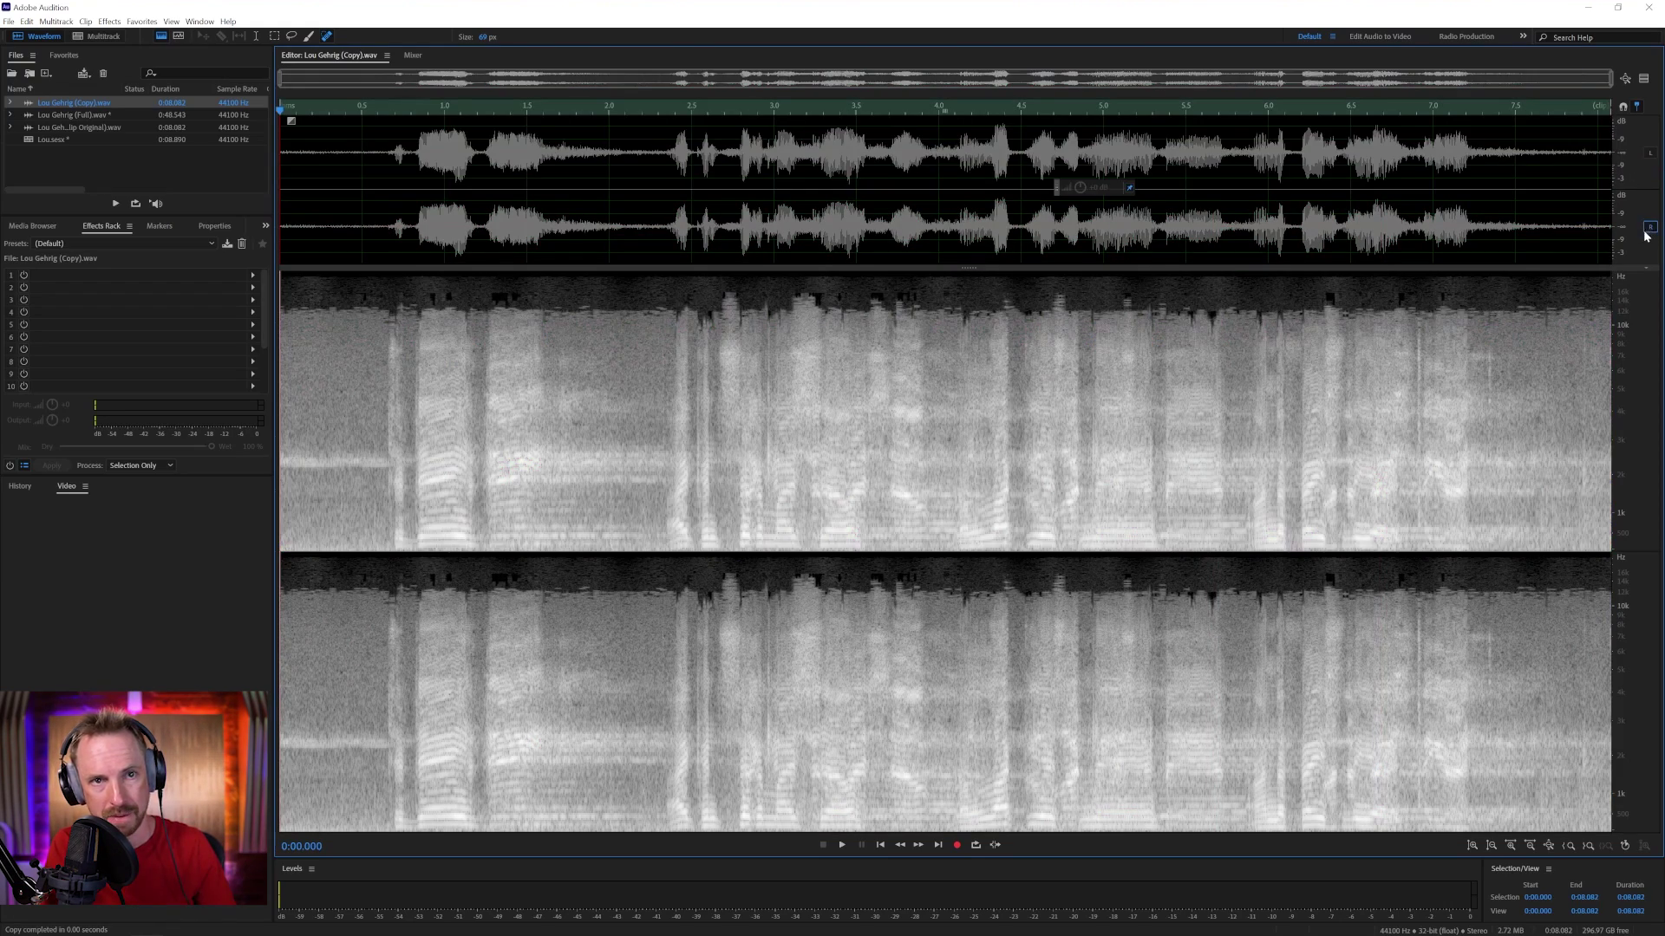
left_click(1647, 229)
key("ctrl+v")
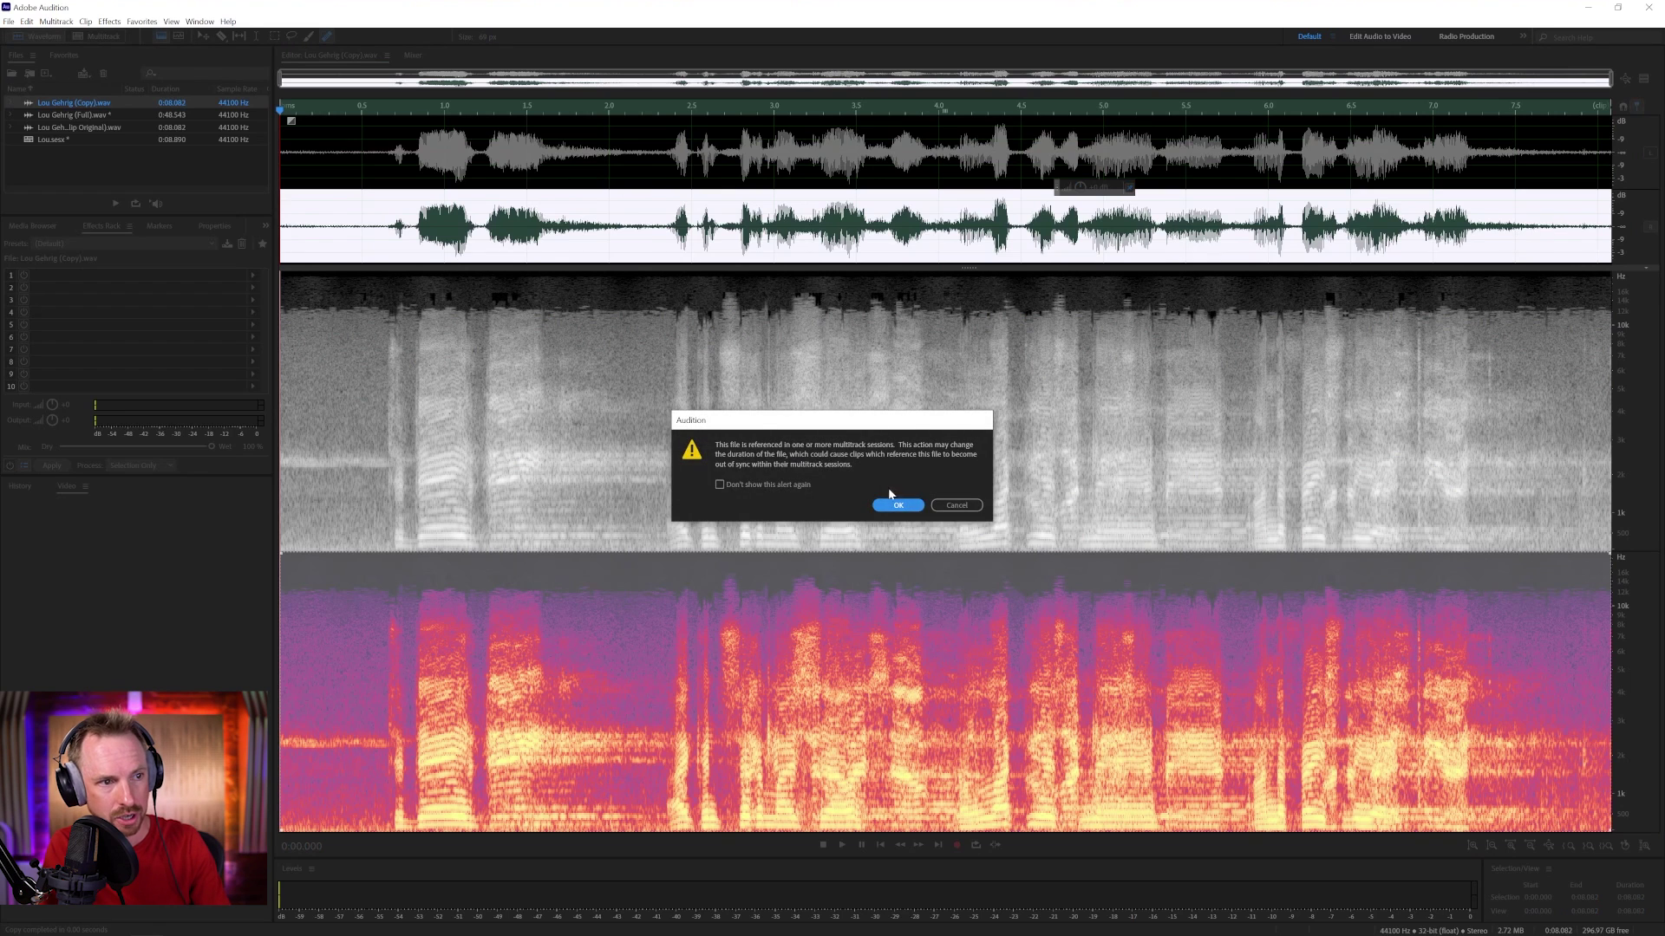
left_click(896, 503)
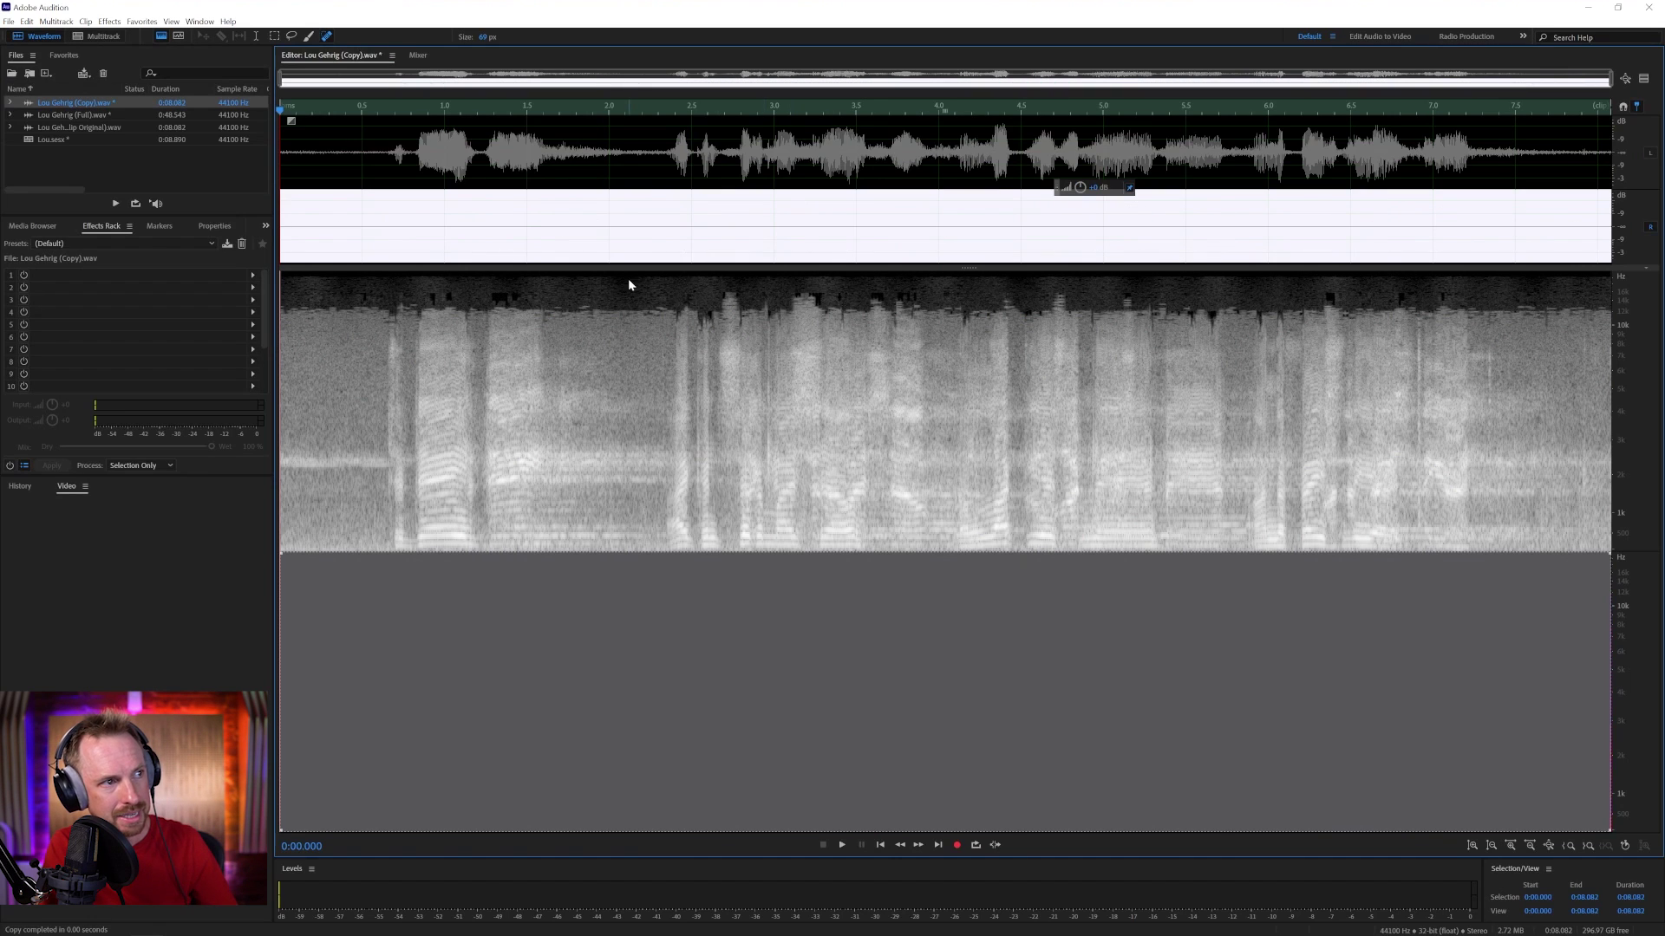
- Paste the left audio into the right channel, invert its polarity, re-enable both channels and play
key("ctrl+v")
left_click(896, 503)
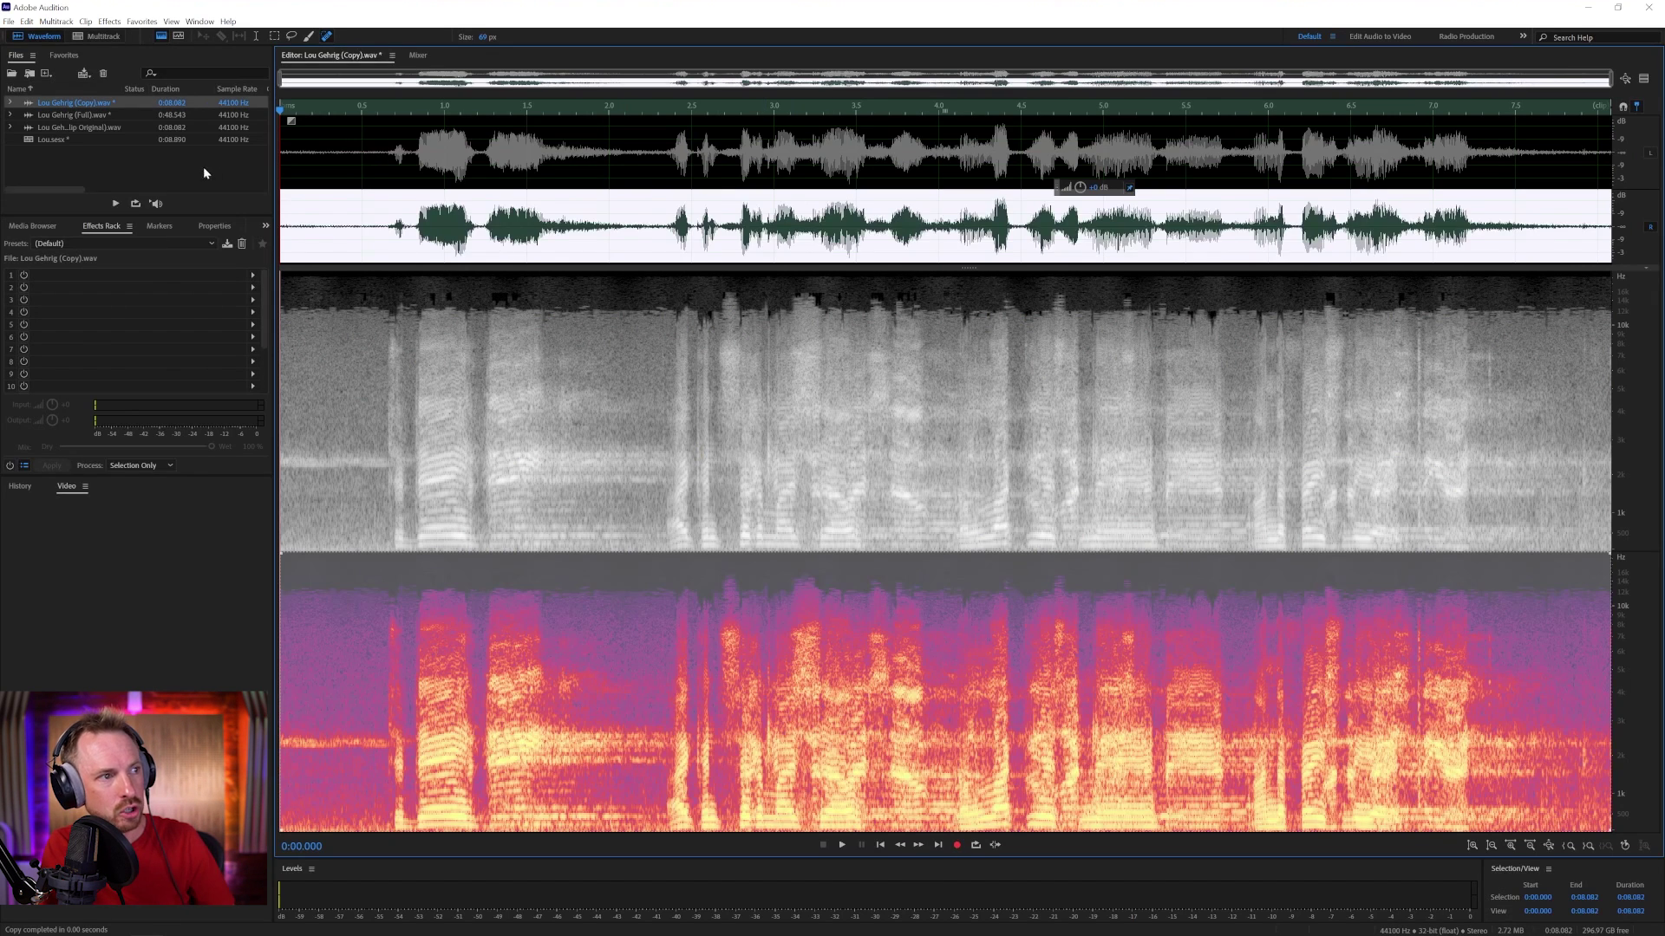
left_click(107, 20)
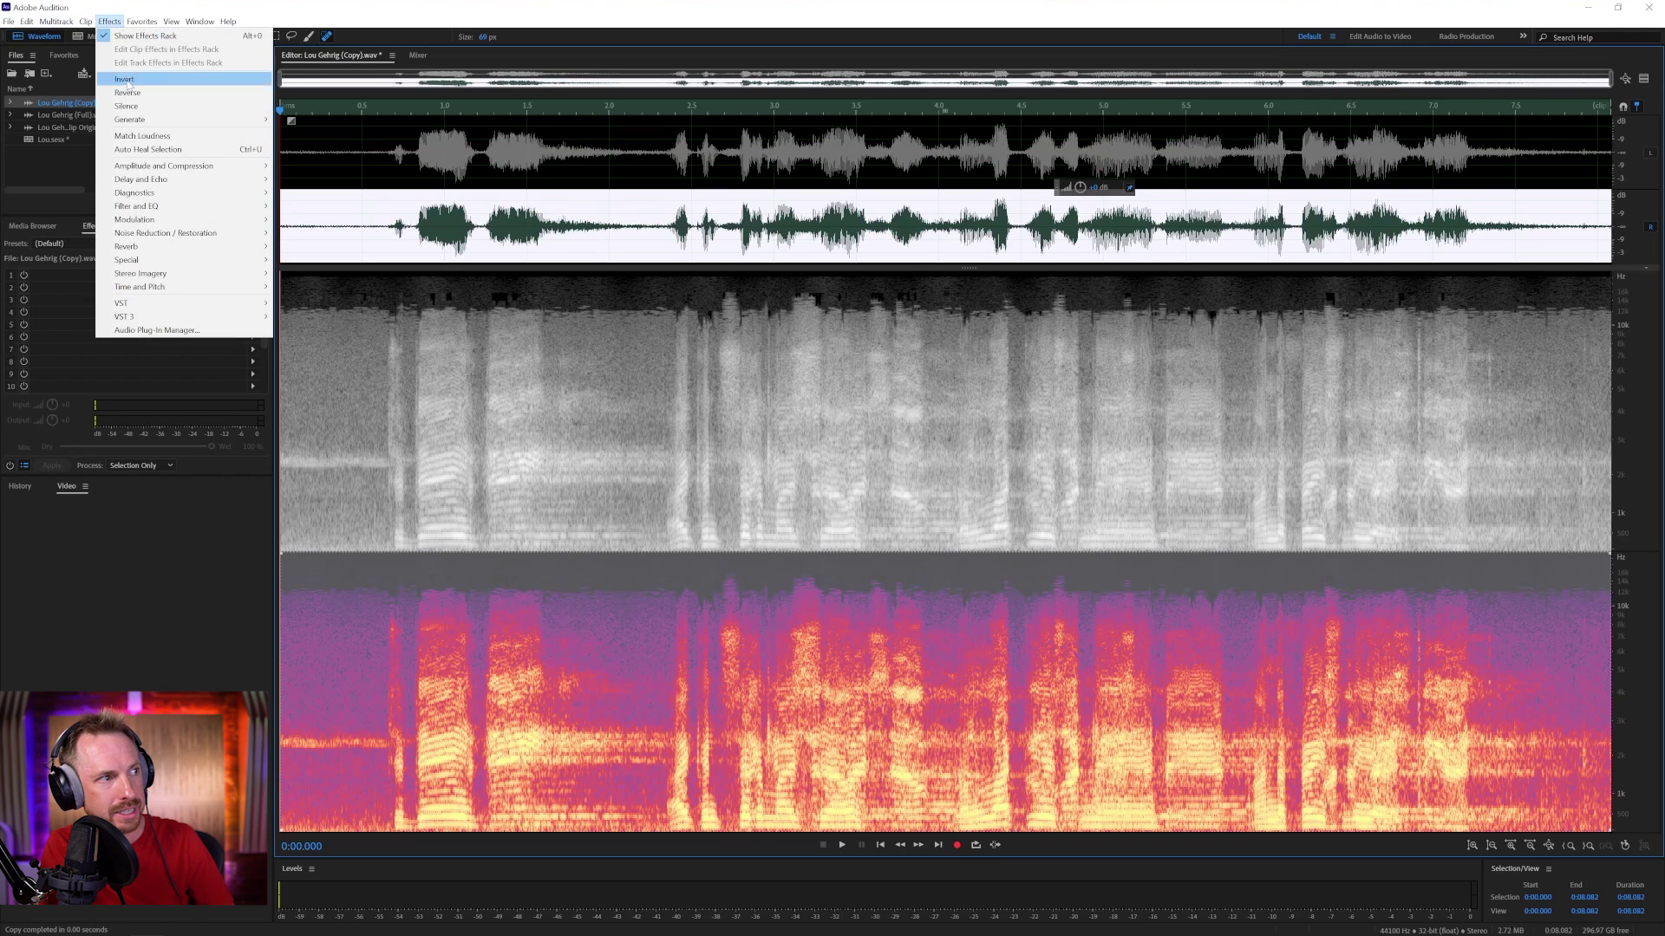
left_click(139, 63)
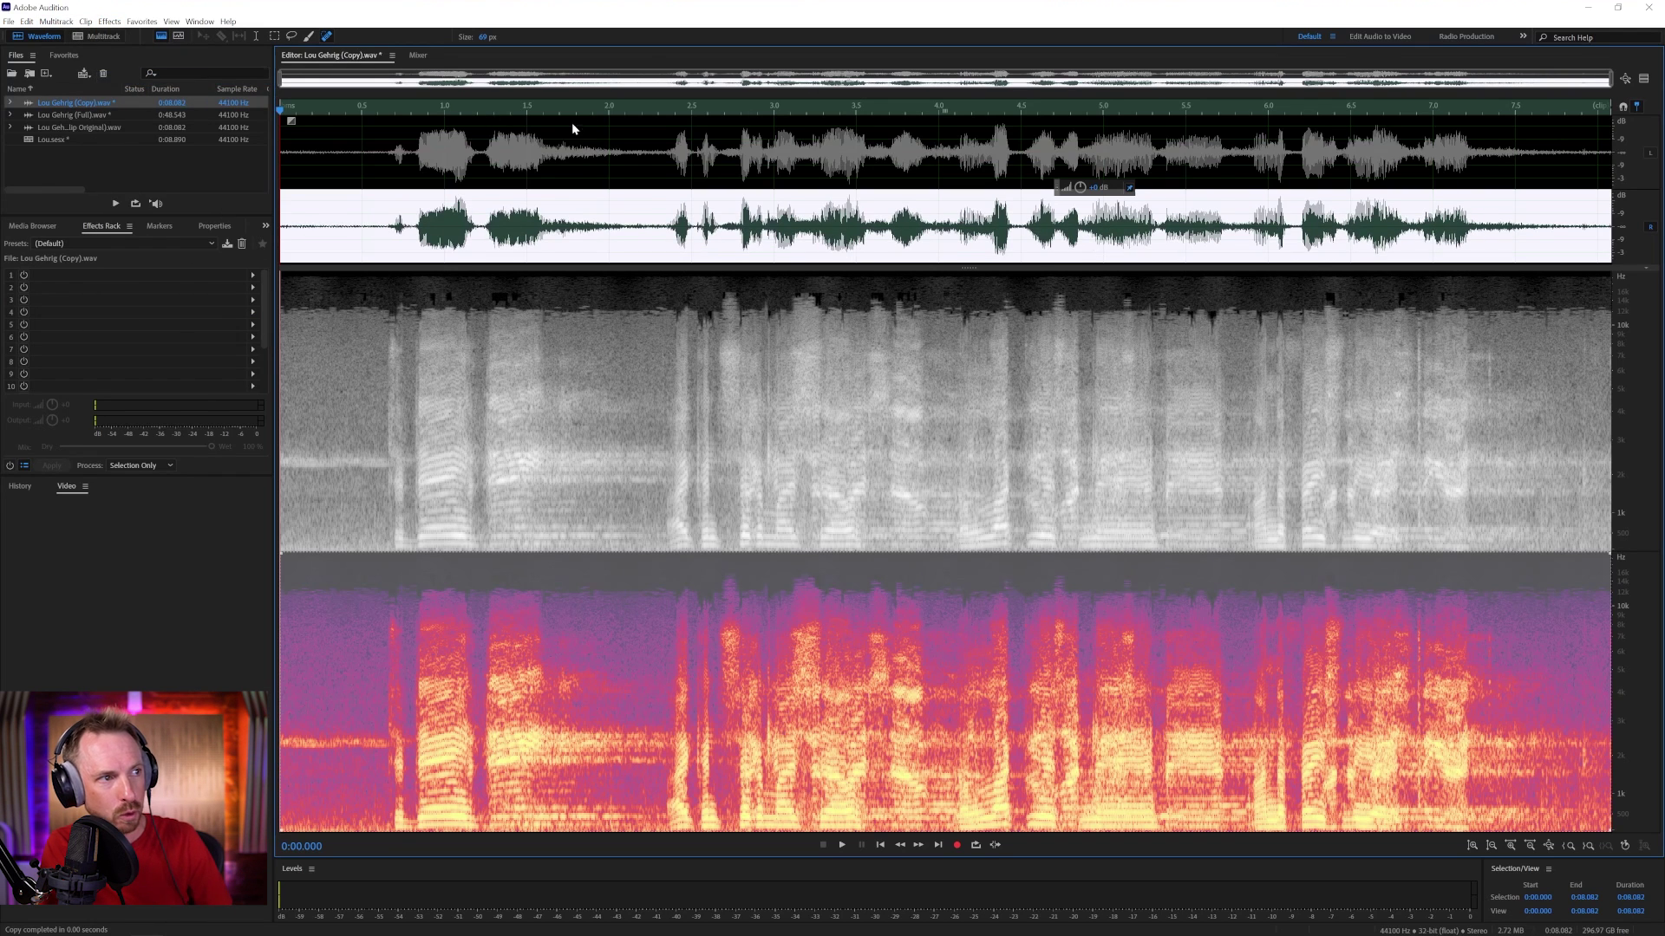
left_click(1647, 227)
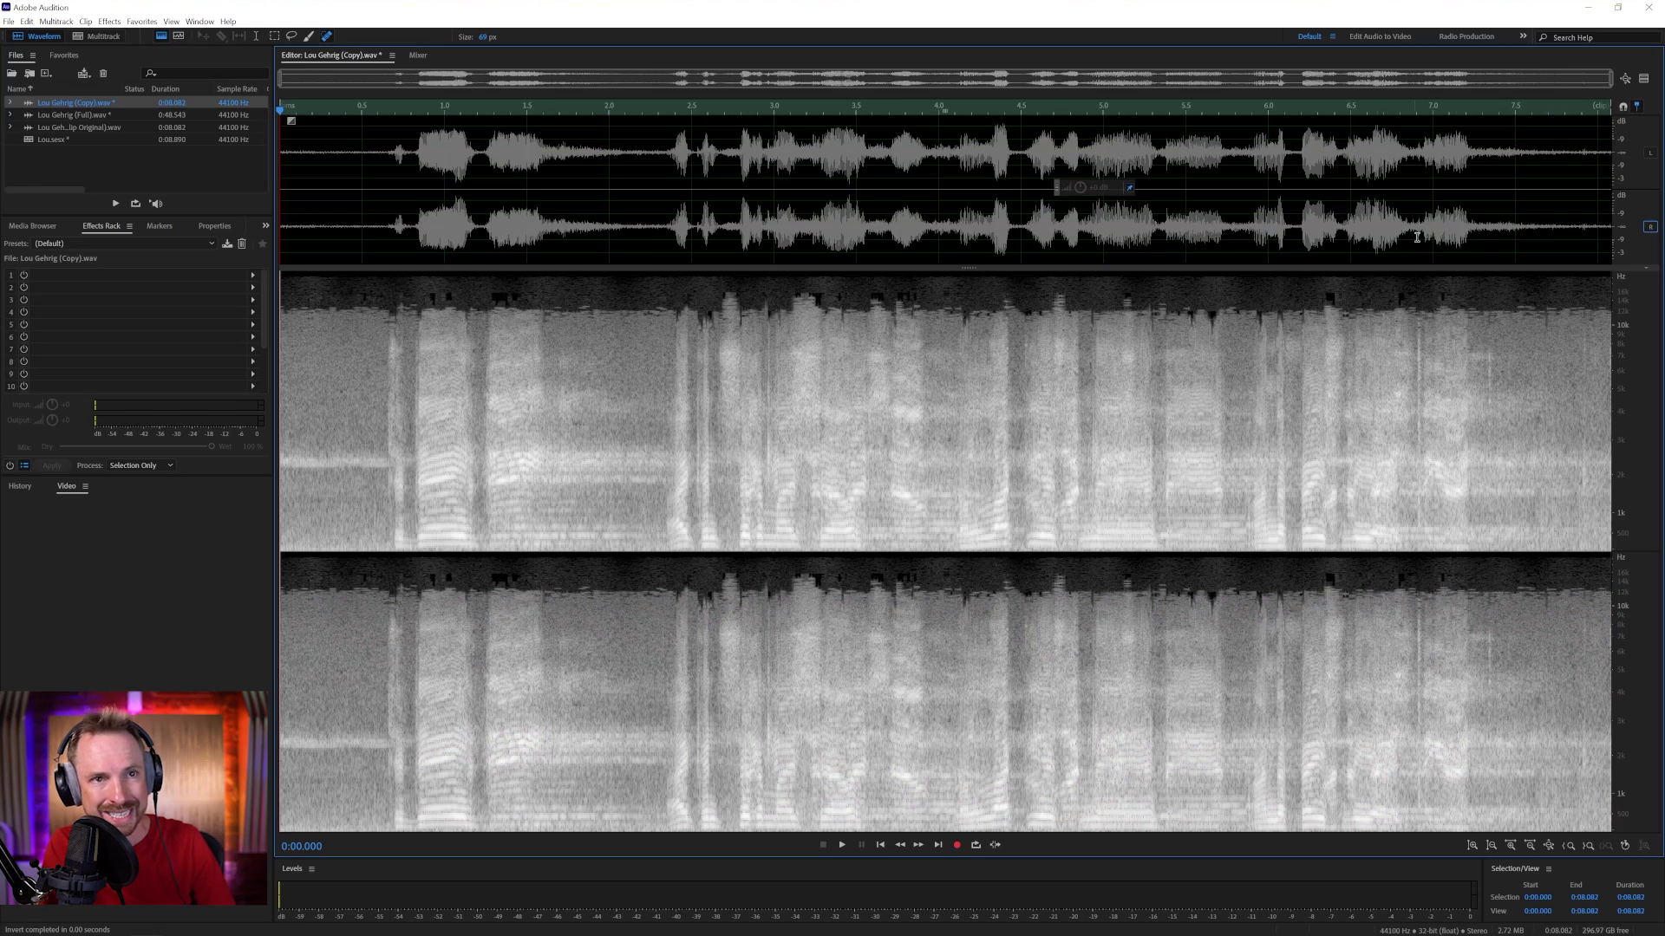
left_click(1650, 155)
left_click(1650, 228)
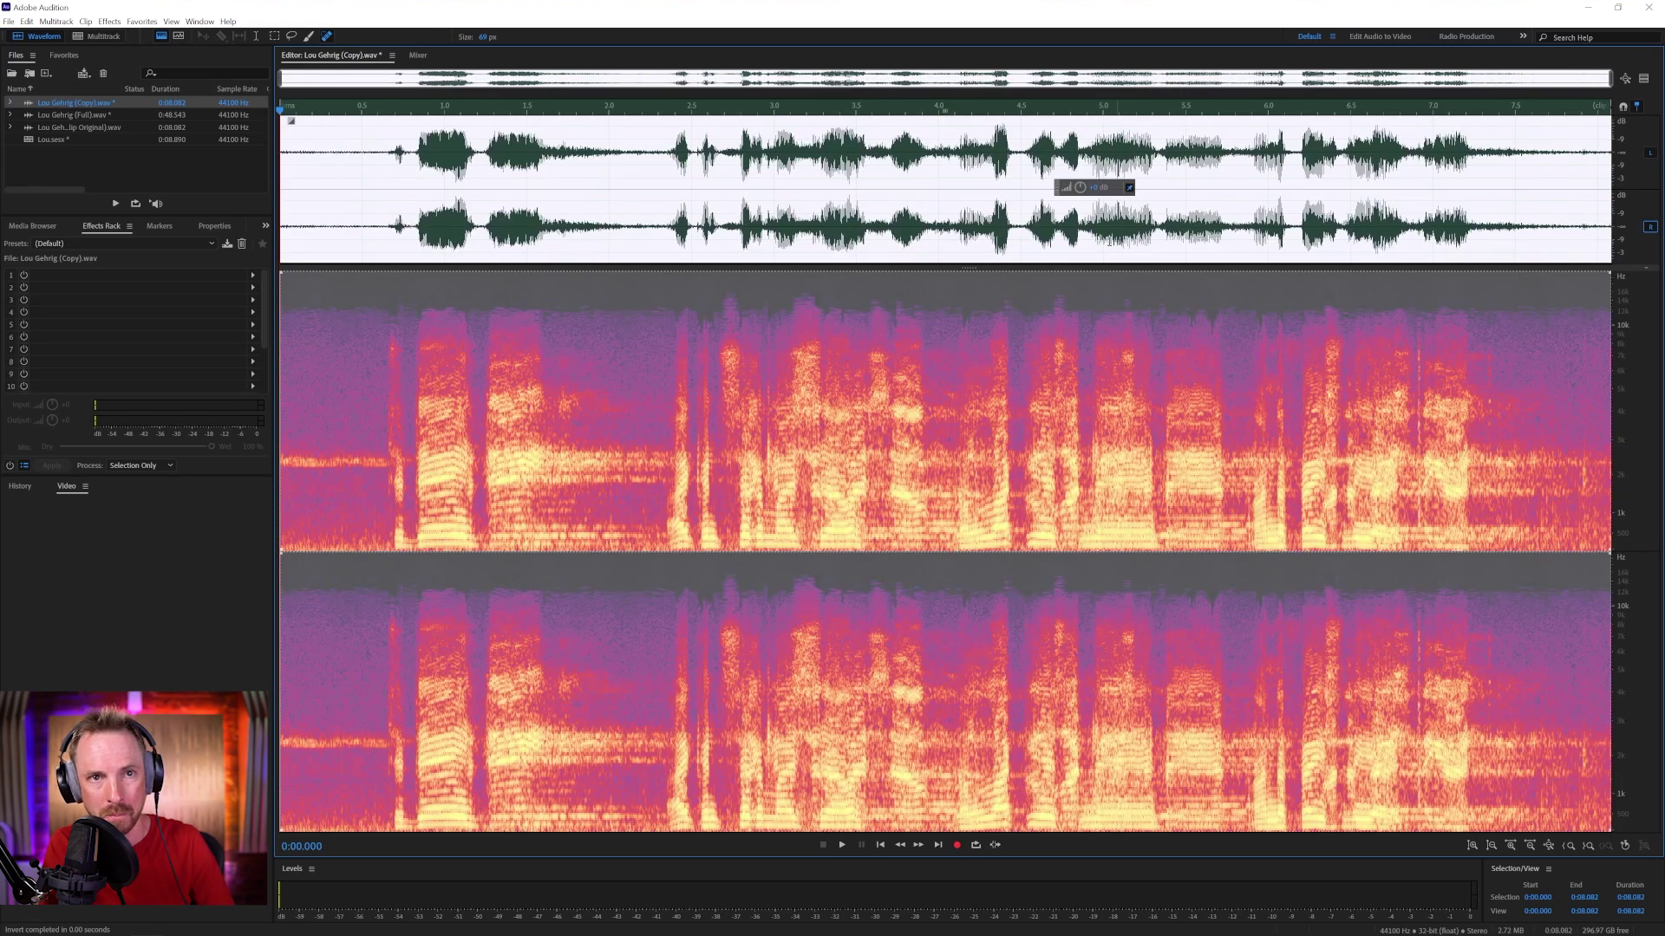
left_click(385, 161)
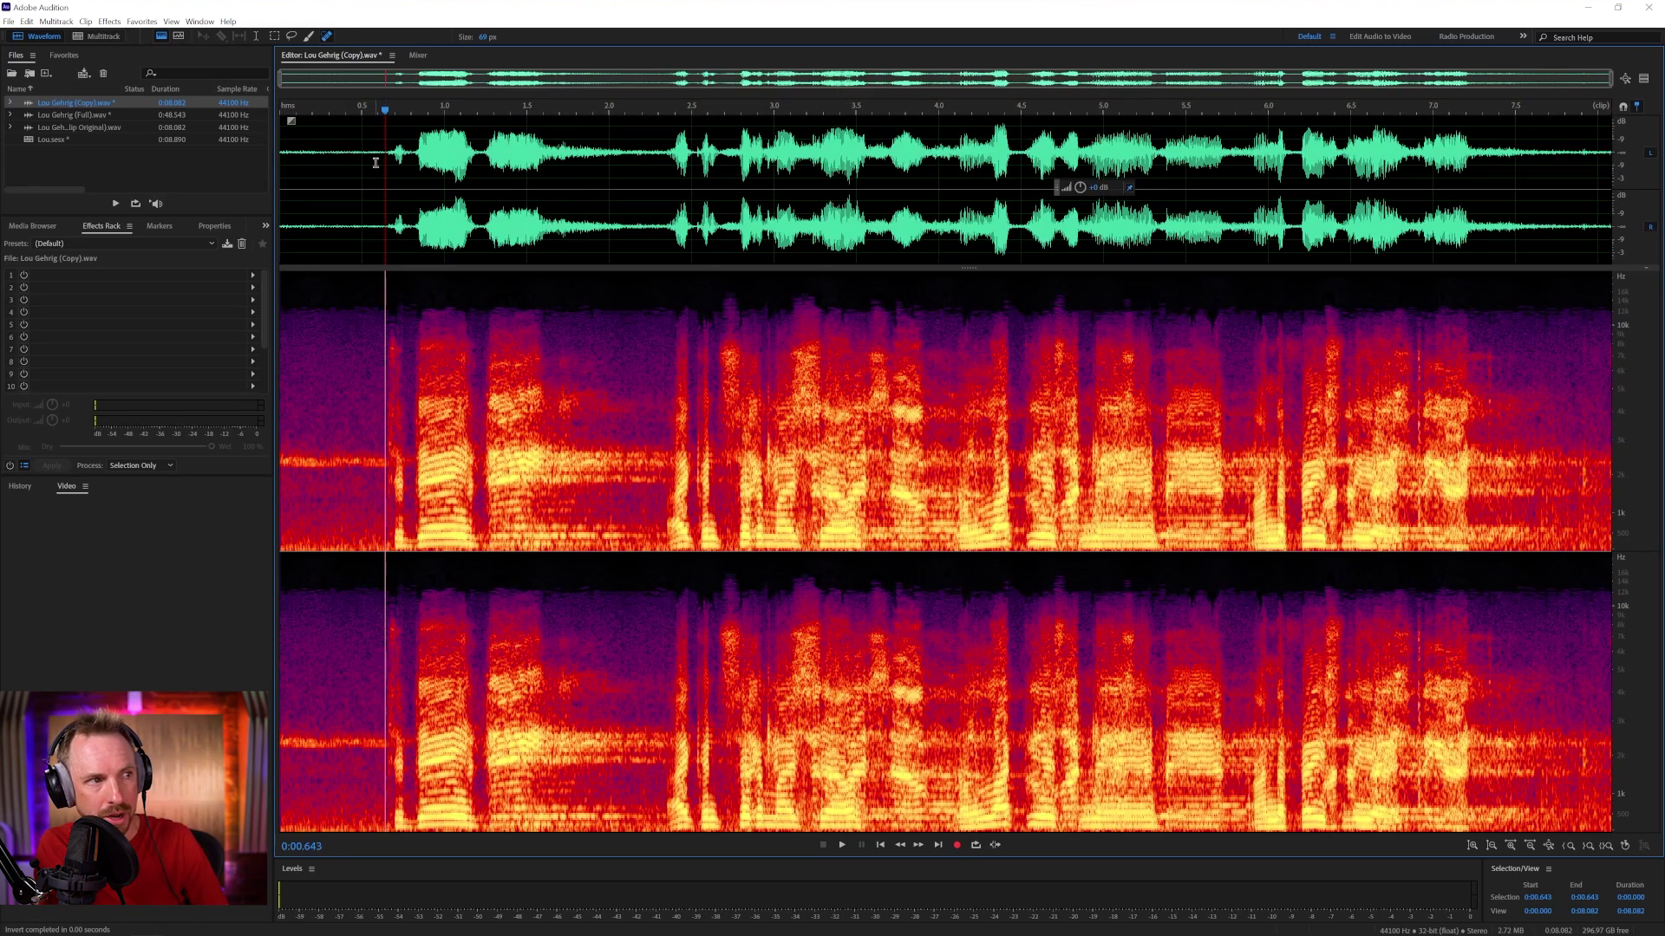
key("space")
key("space")
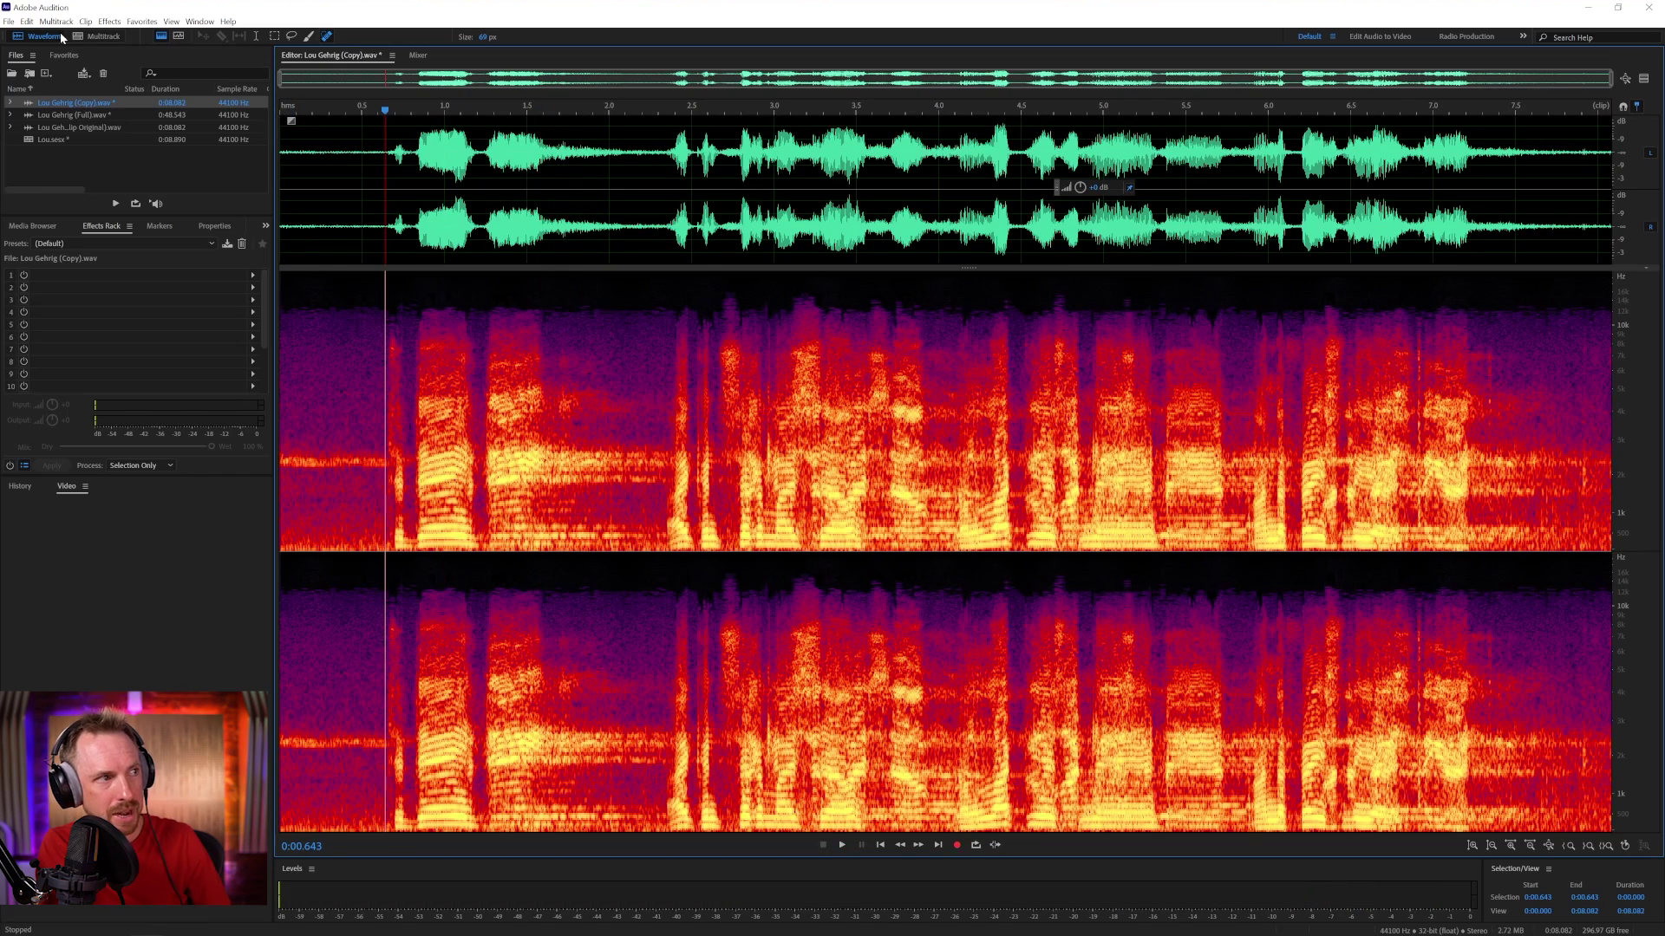
- Convert the file to mono 16-bit to test cancellation, then undo the conversion
left_click(53, 22)
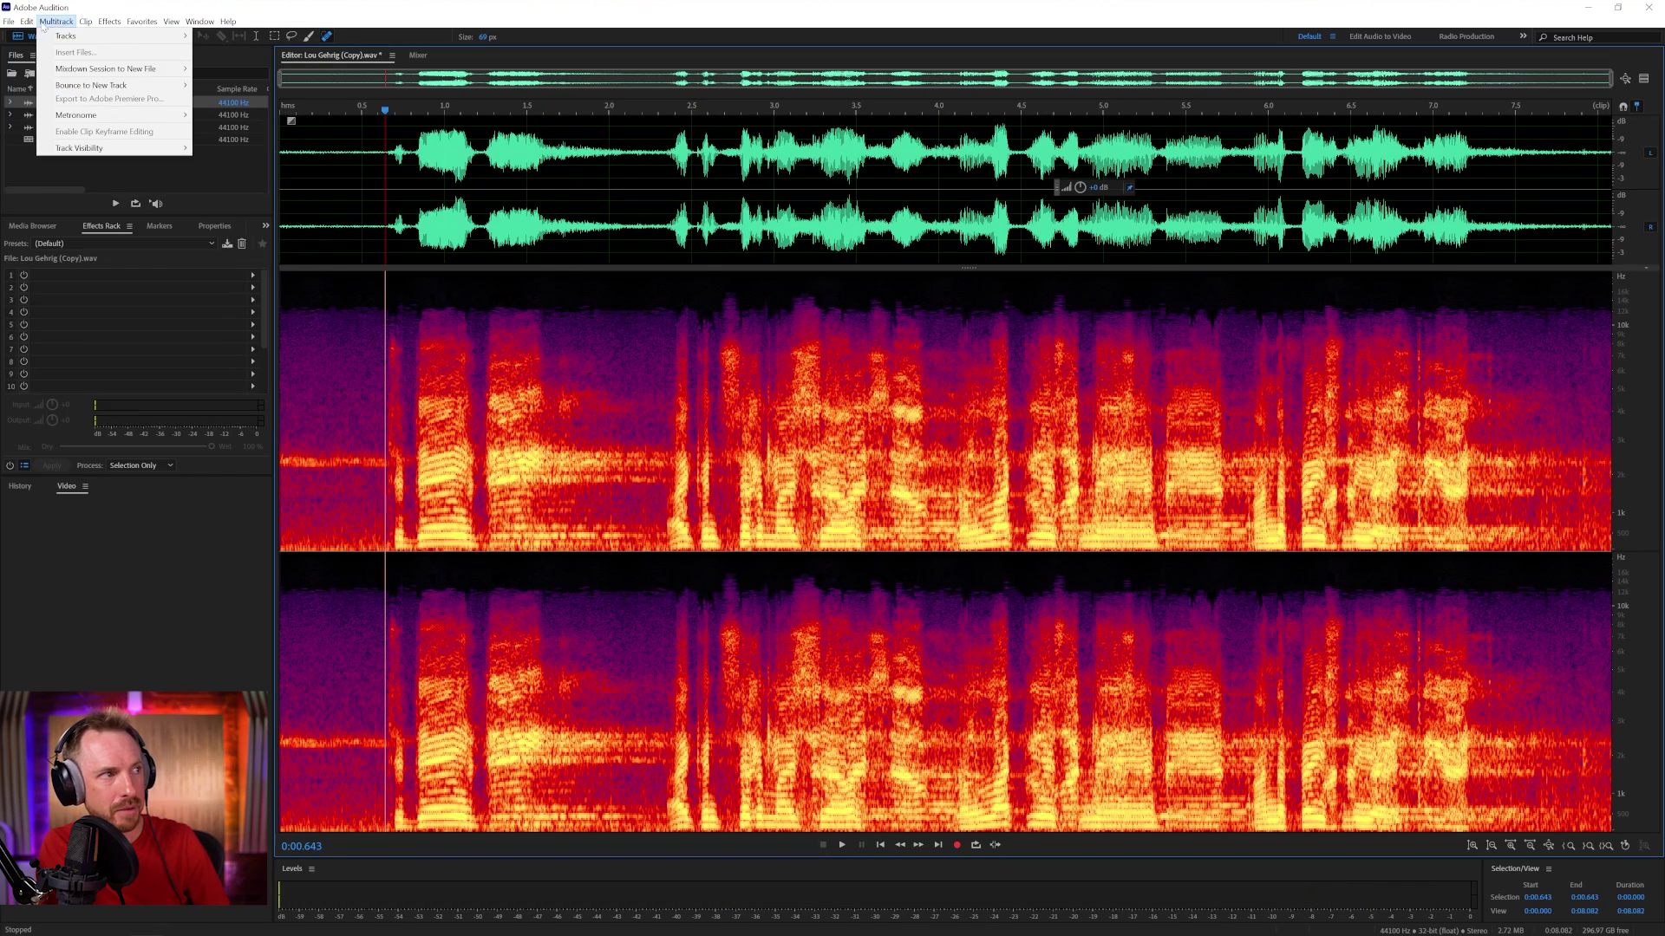
mouse_move(27, 22)
left_click(78, 383)
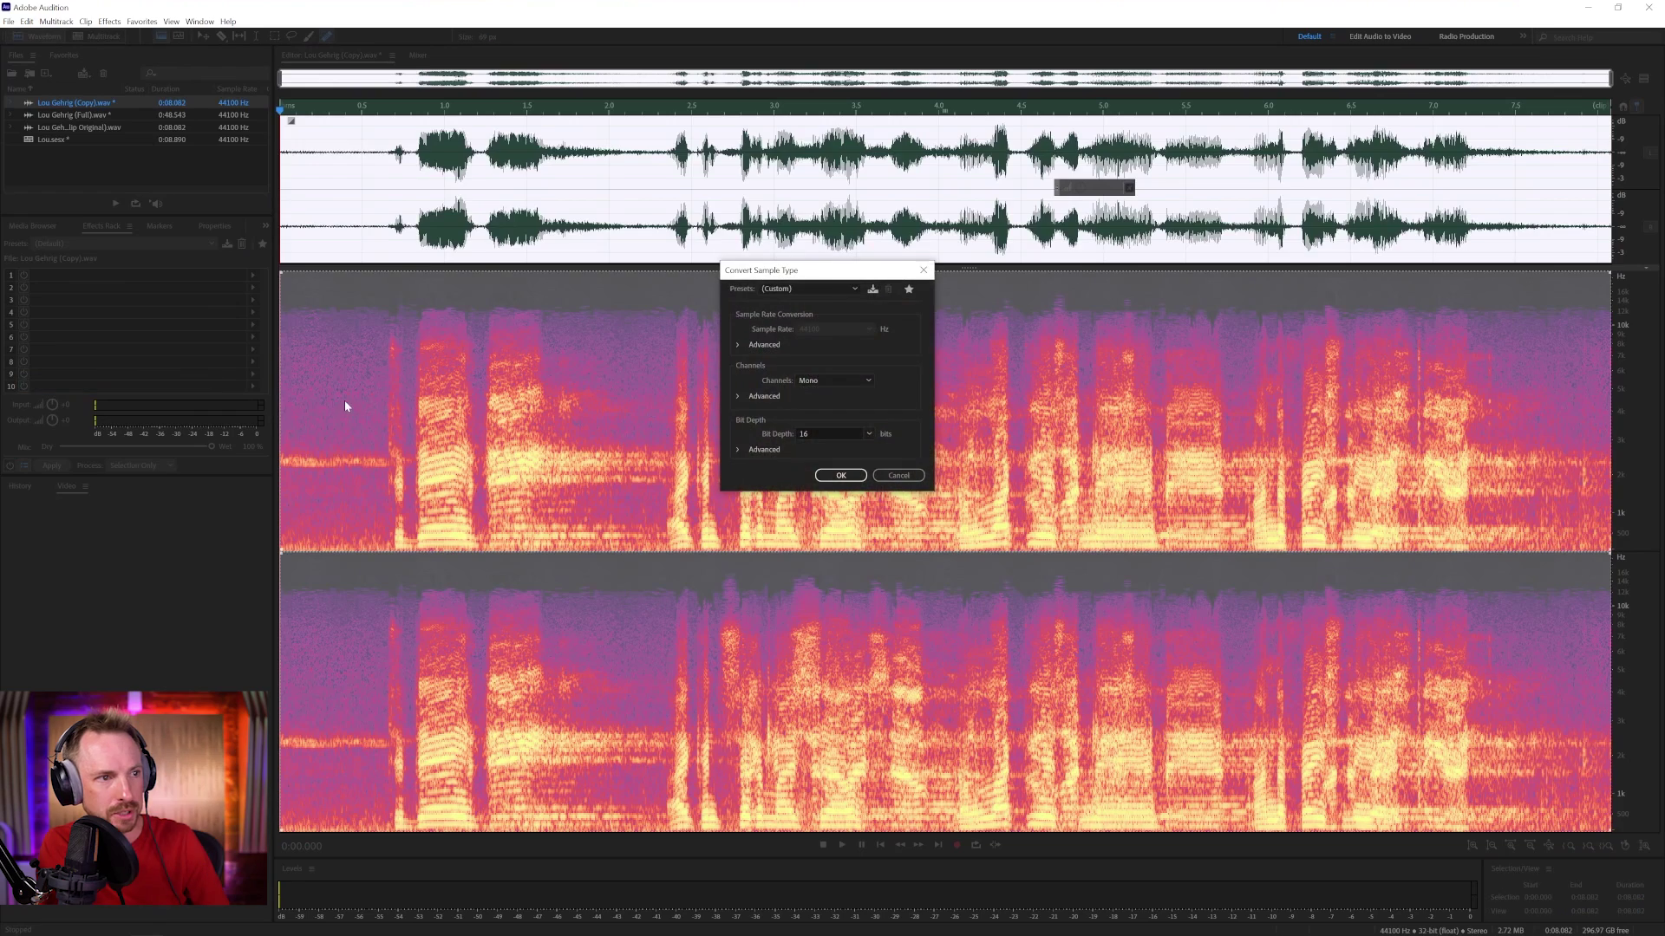
left_click(840, 475)
left_click(624, 246)
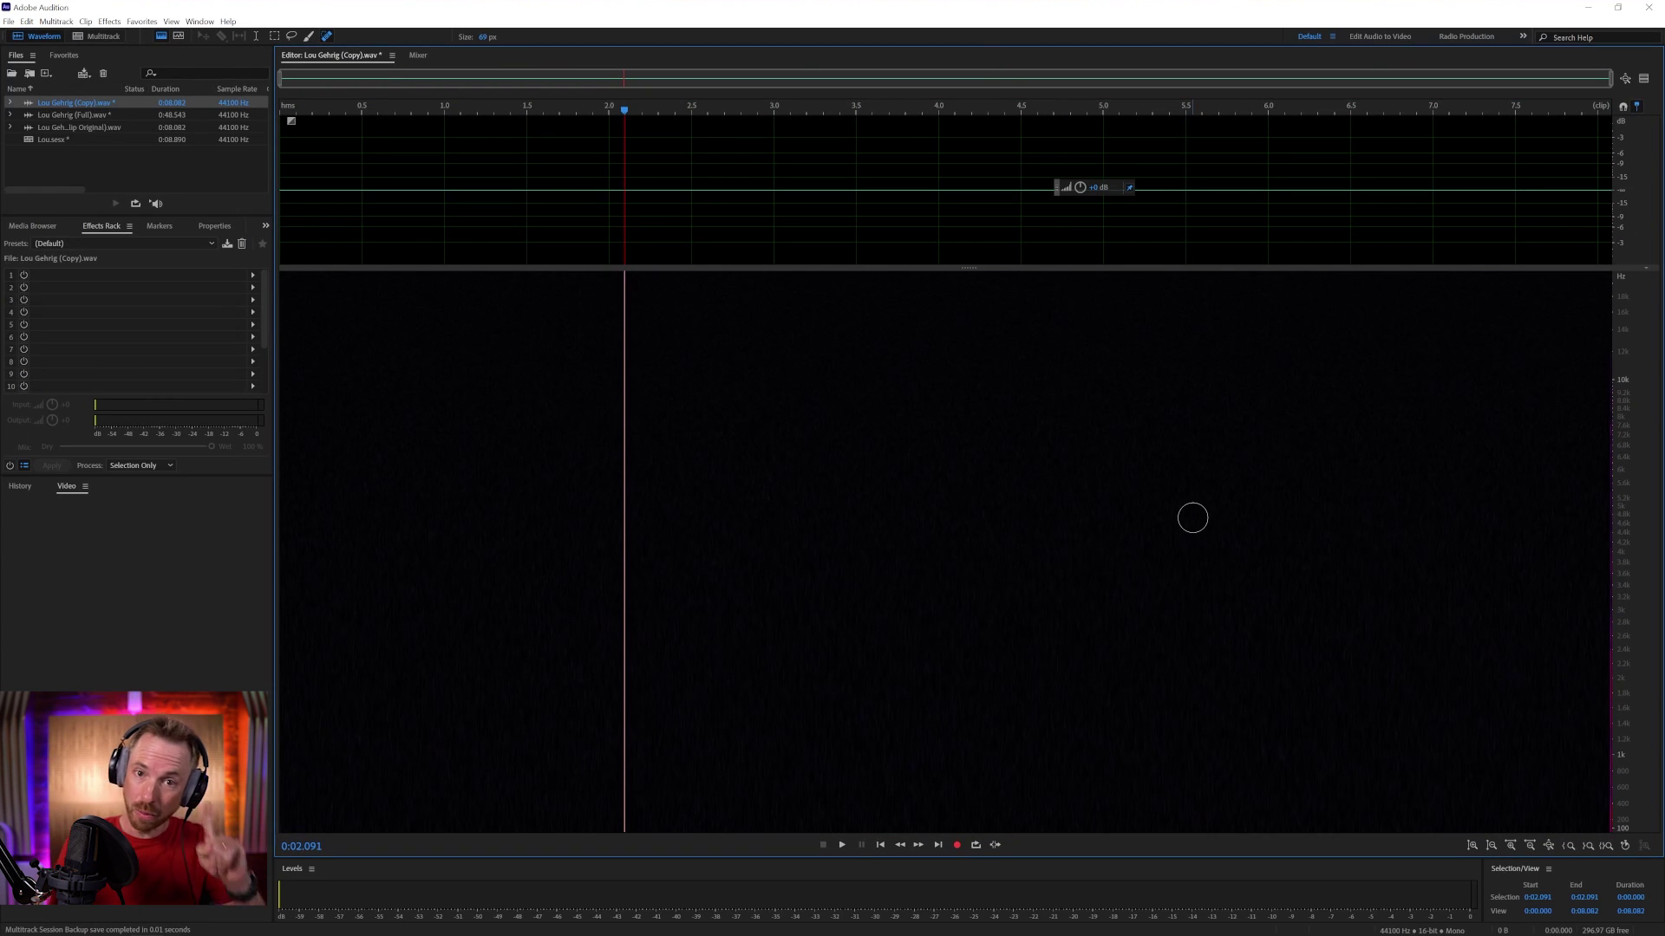
key("ctrl+z")
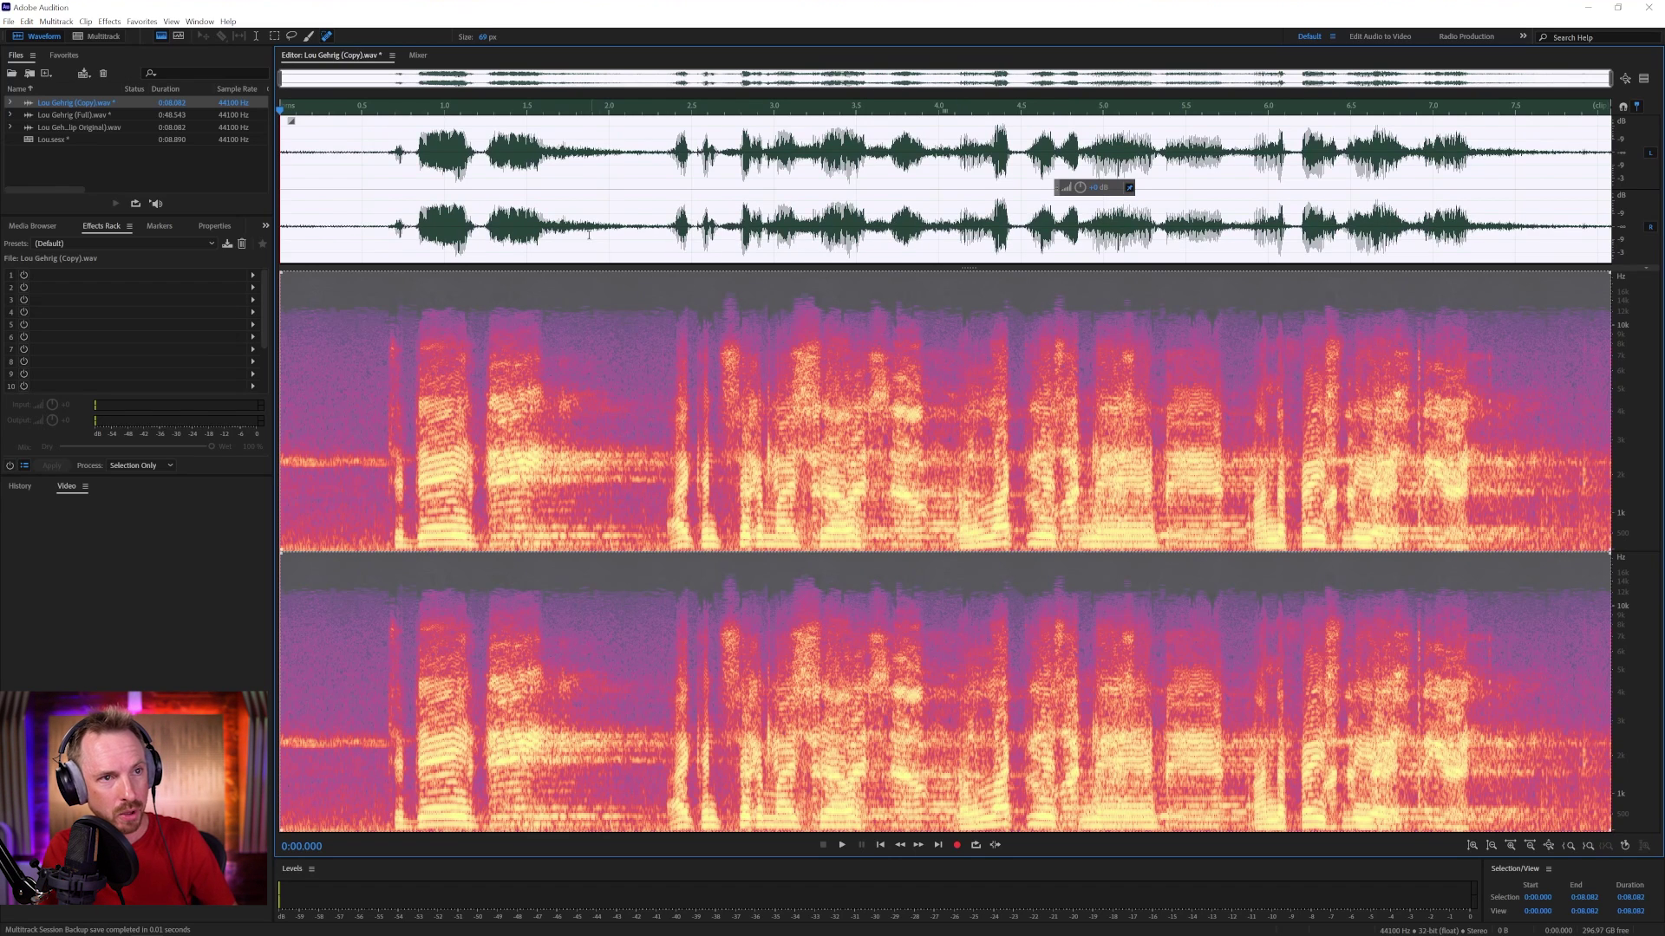
- Silence the right channel, check playback around 0.635–1.140 s, and disable the left channel
key("Delete")
left_click(384, 160)
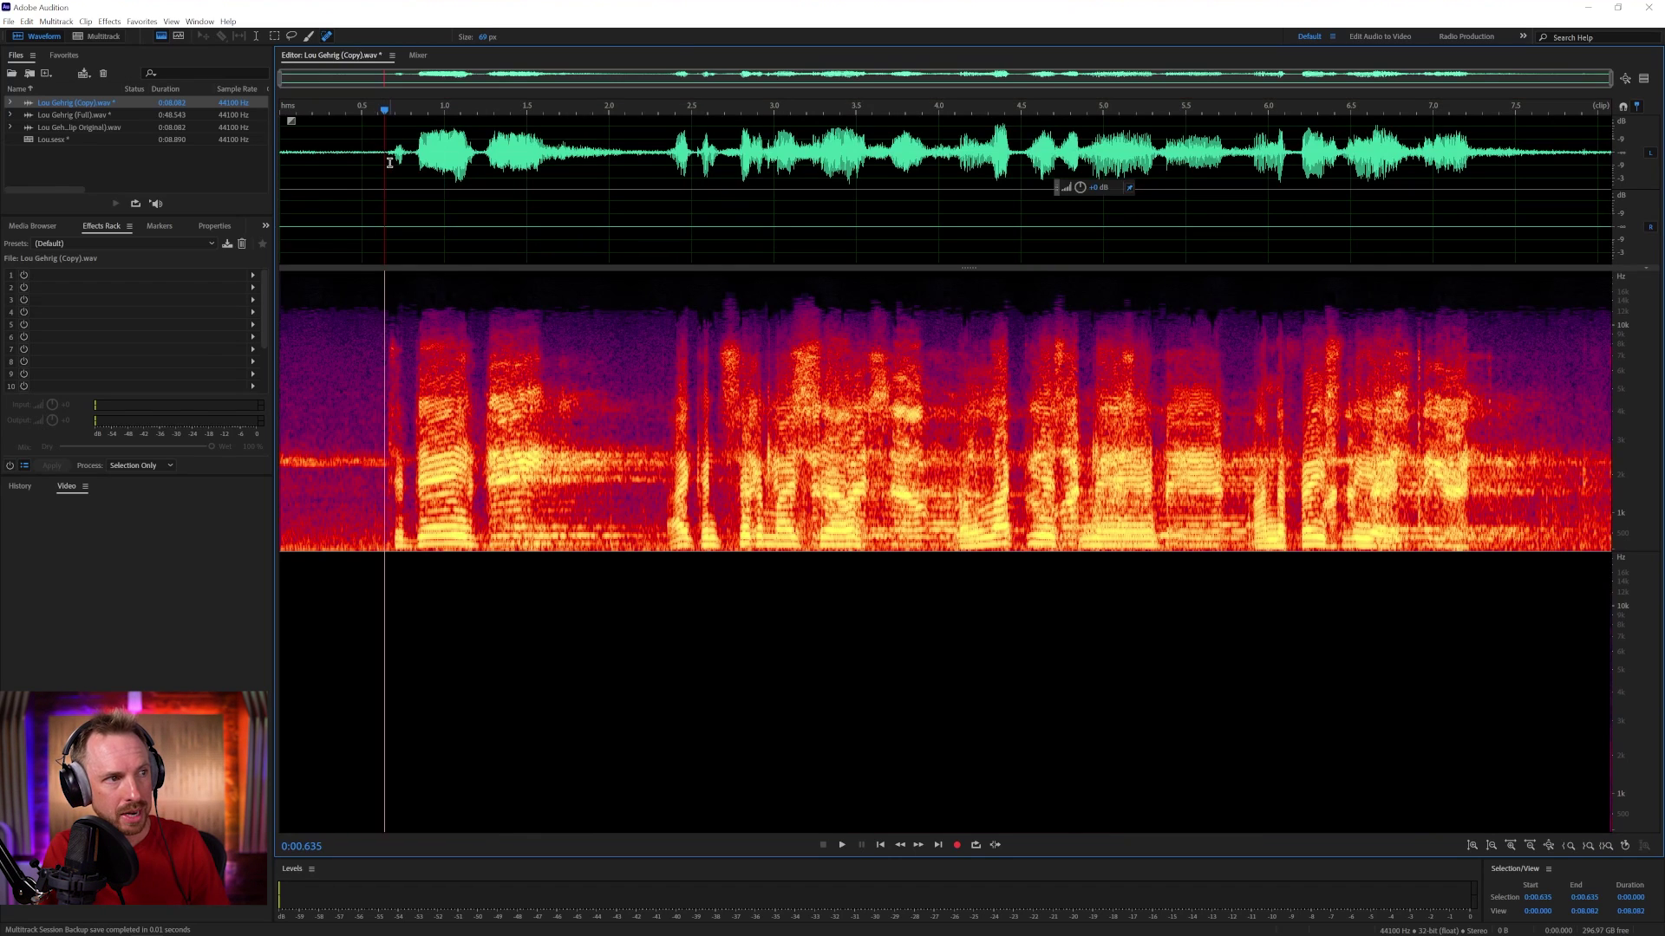
key("space")
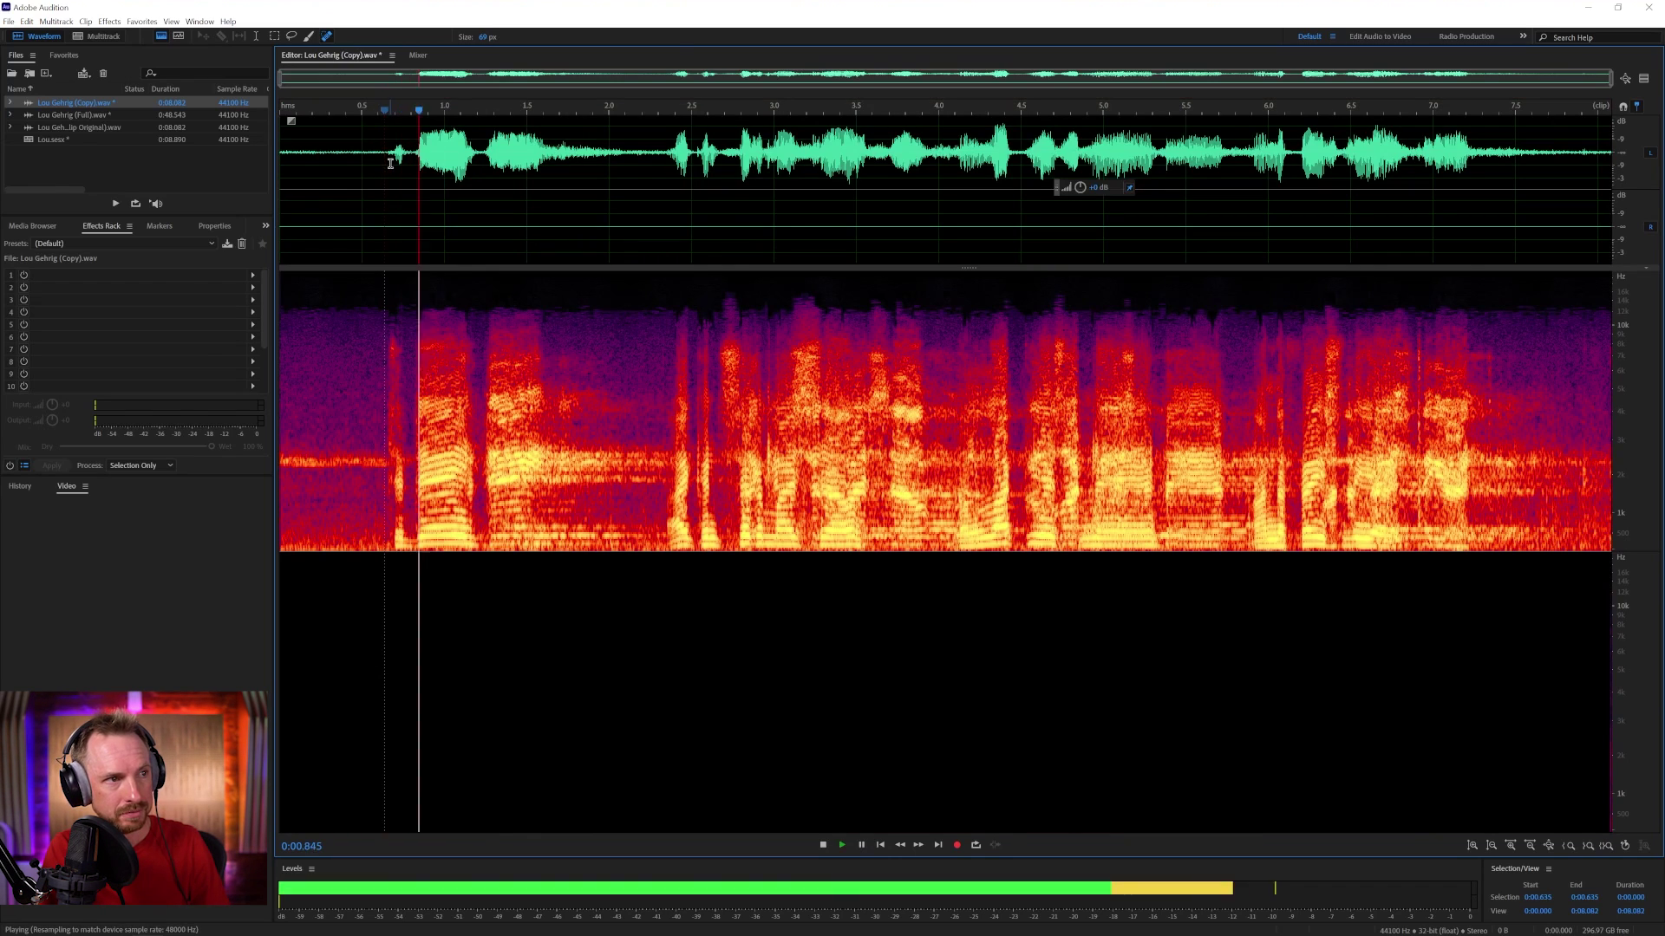
key("space")
left_click(467, 160)
left_click_drag(467, 161, 389, 174)
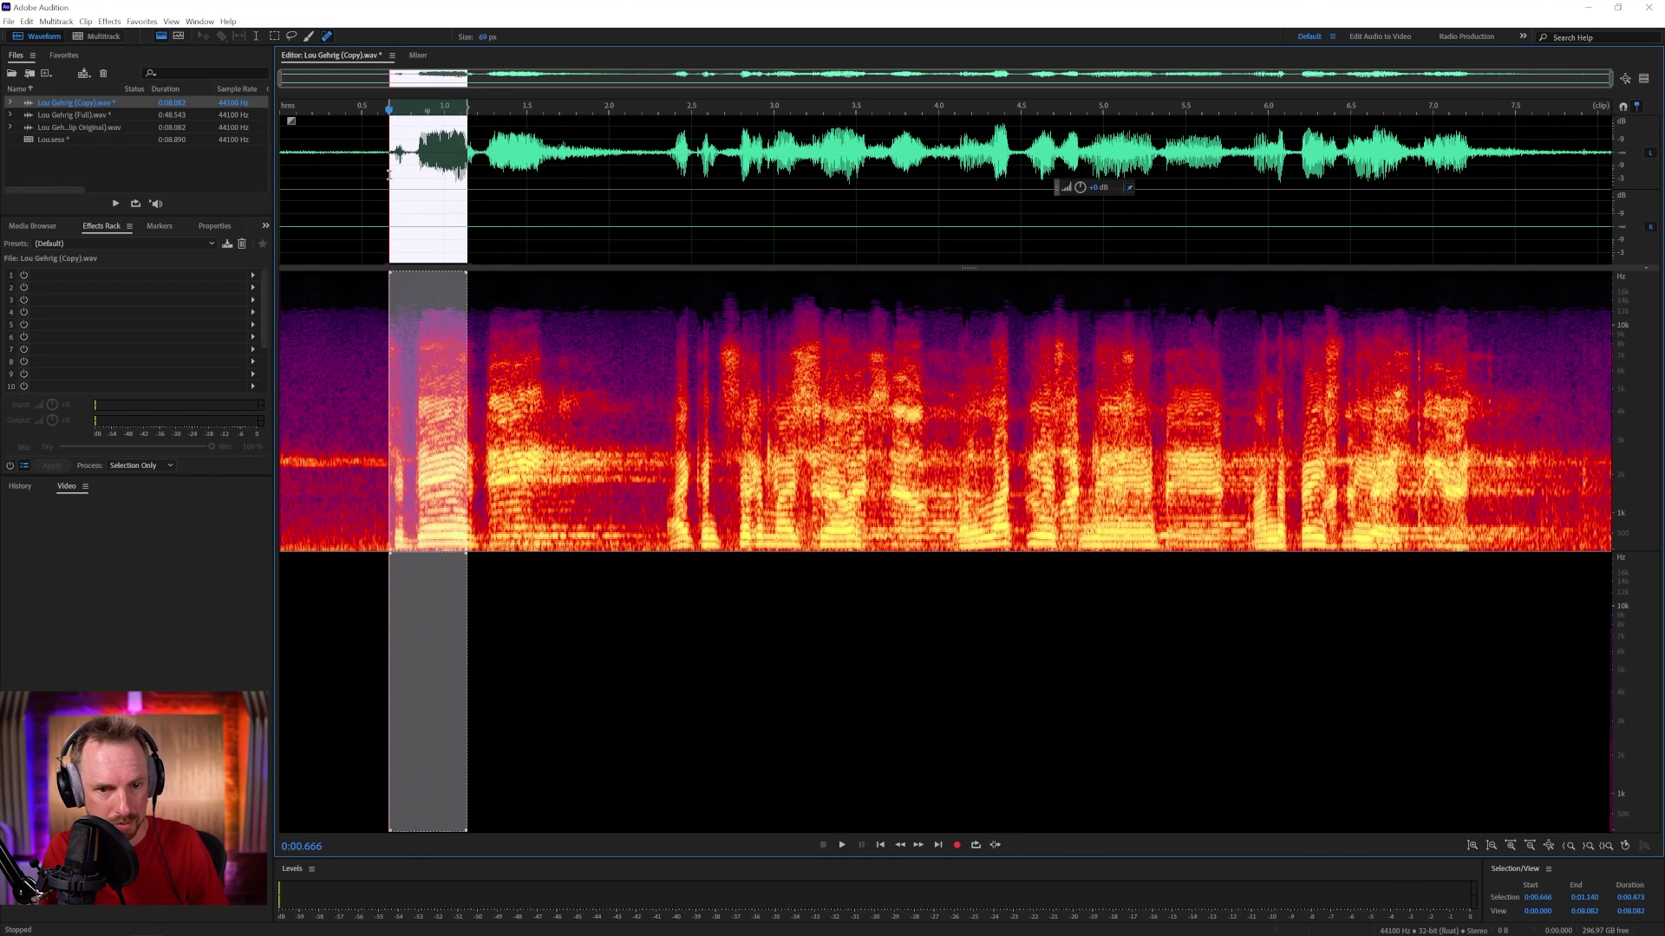
left_click(805, 207)
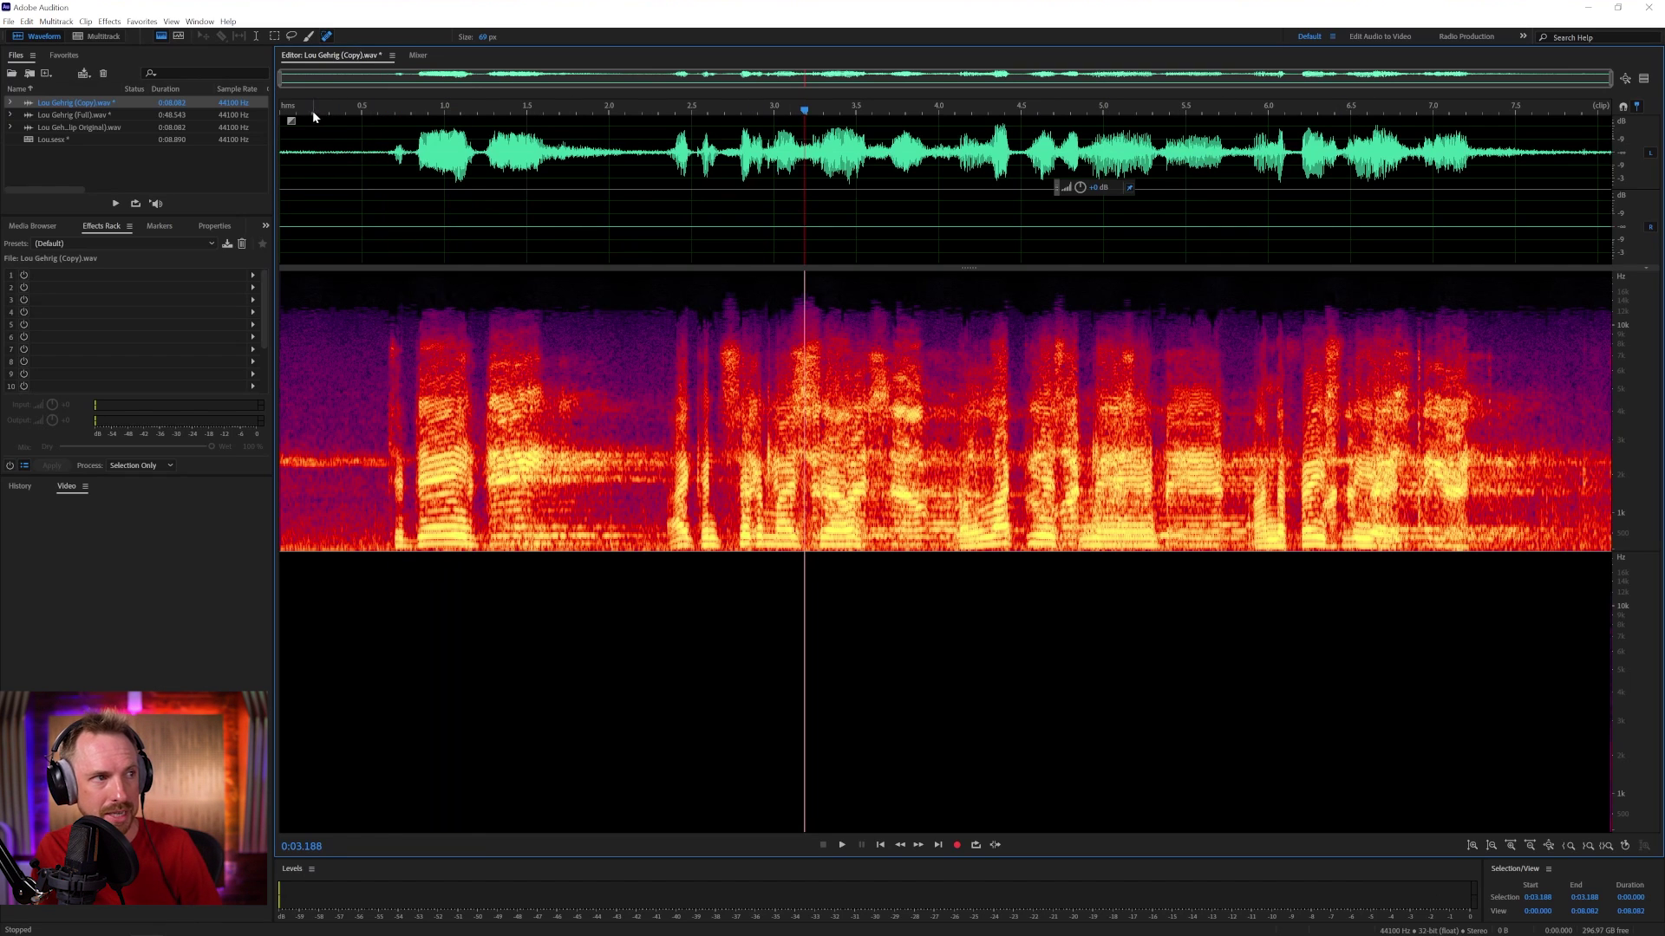
left_click_drag(321, 111, 357, 113)
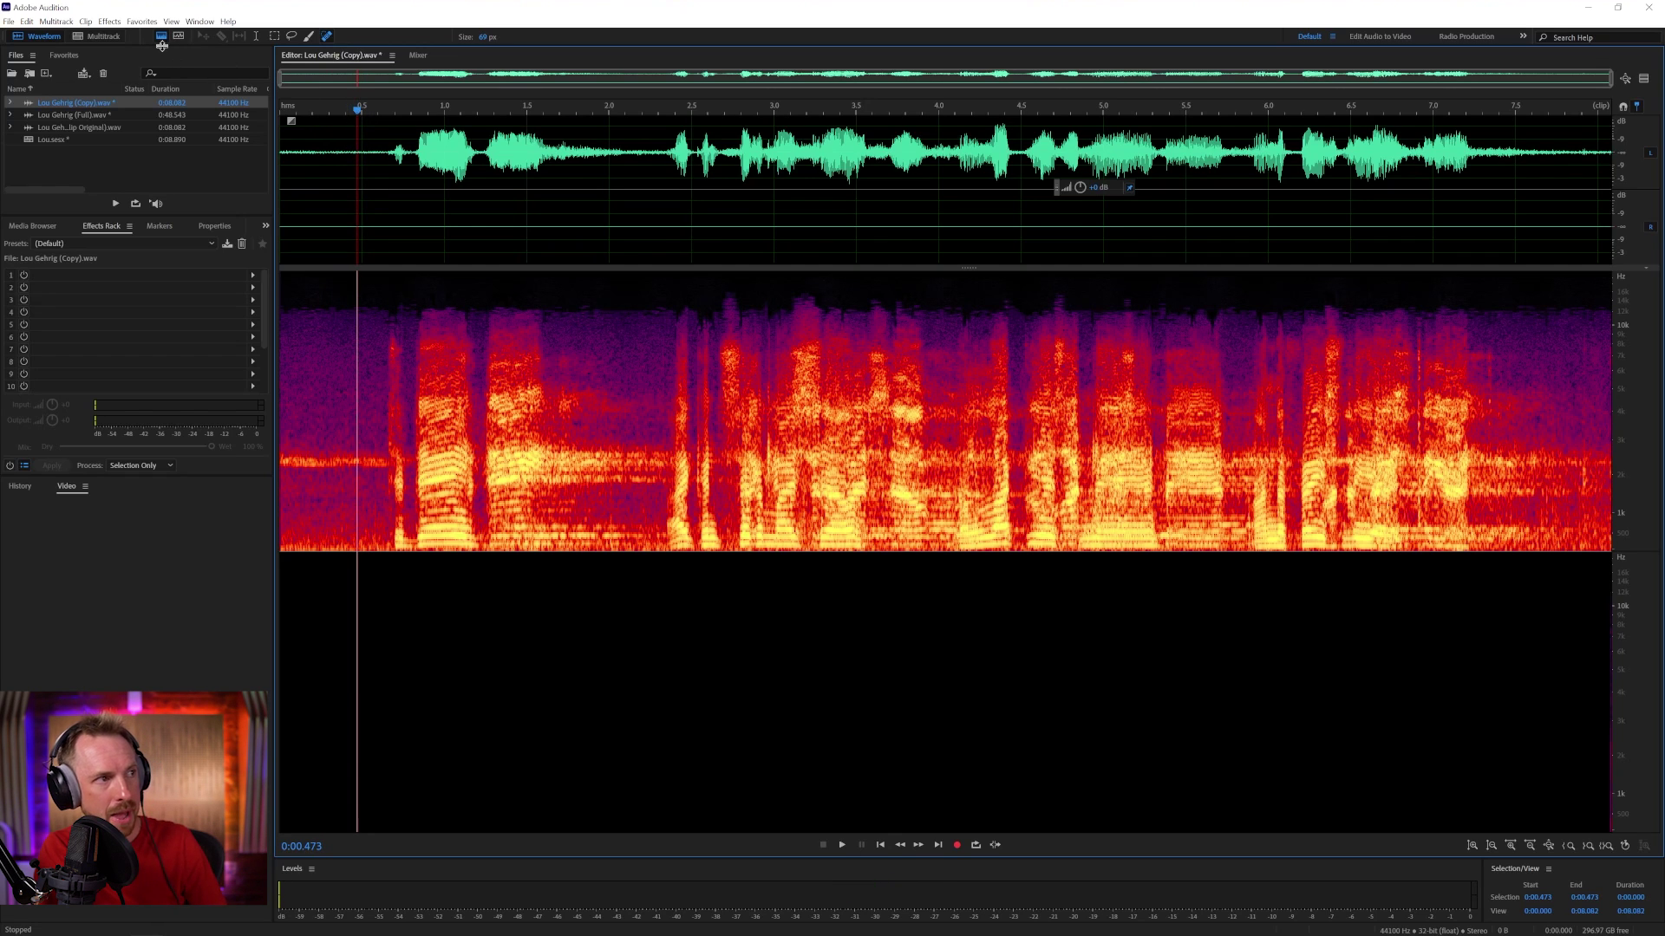
left_click(1650, 152)
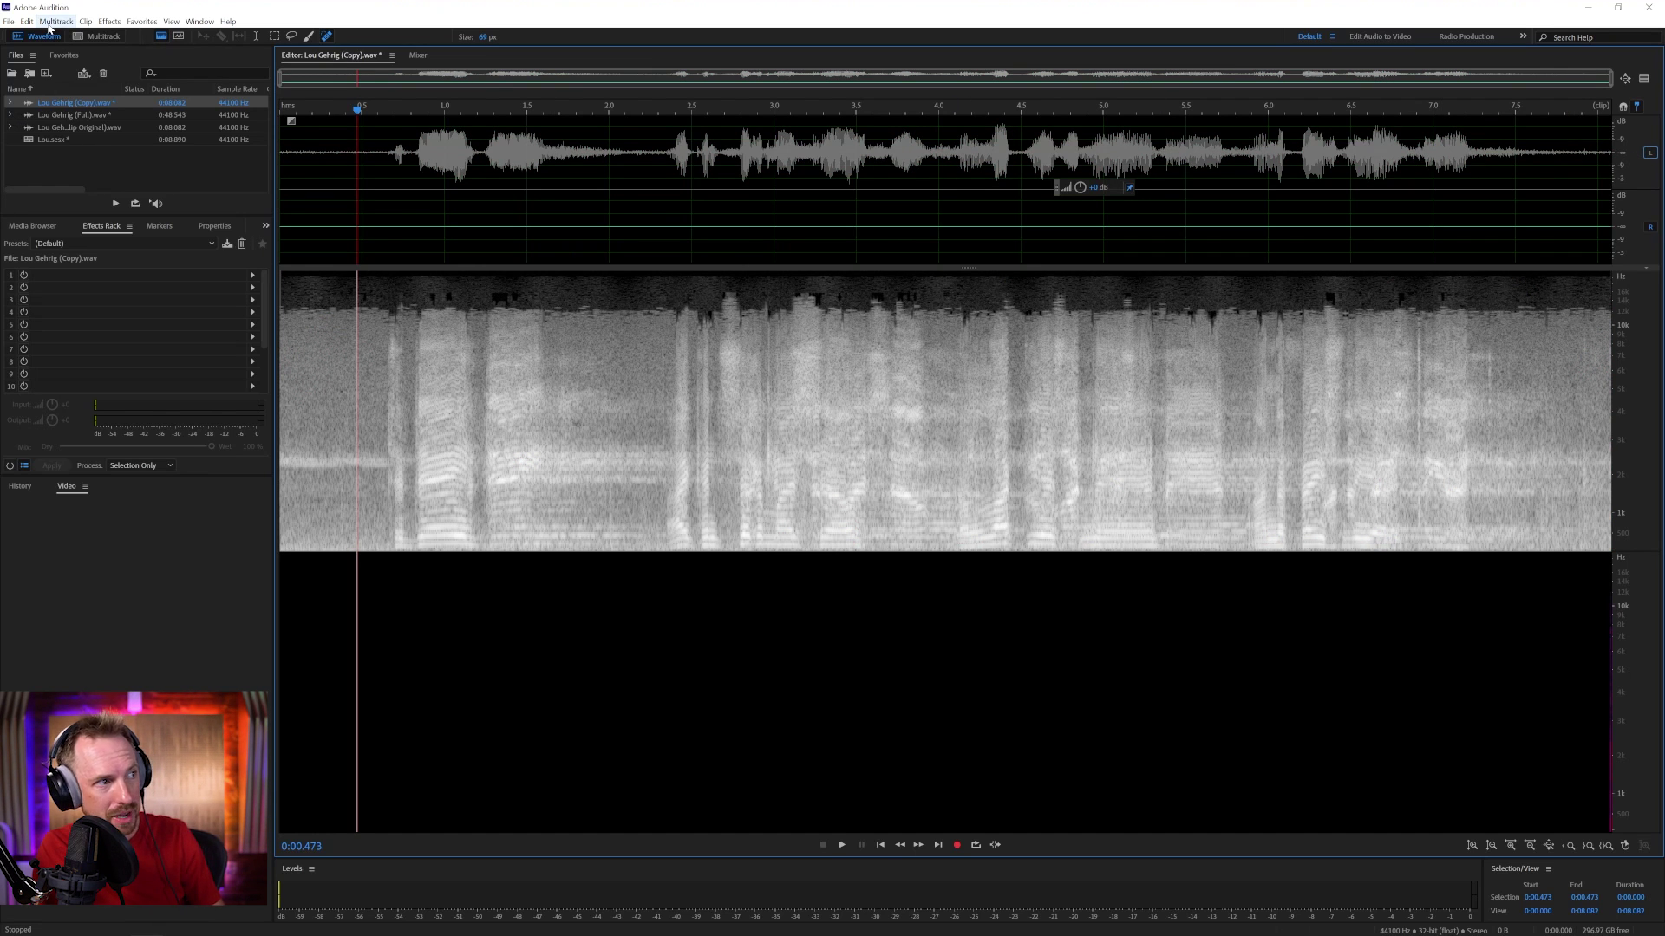
- Paste the audio into the right channel past the multitrack warning and play it with and without the left channel
key("Delete")
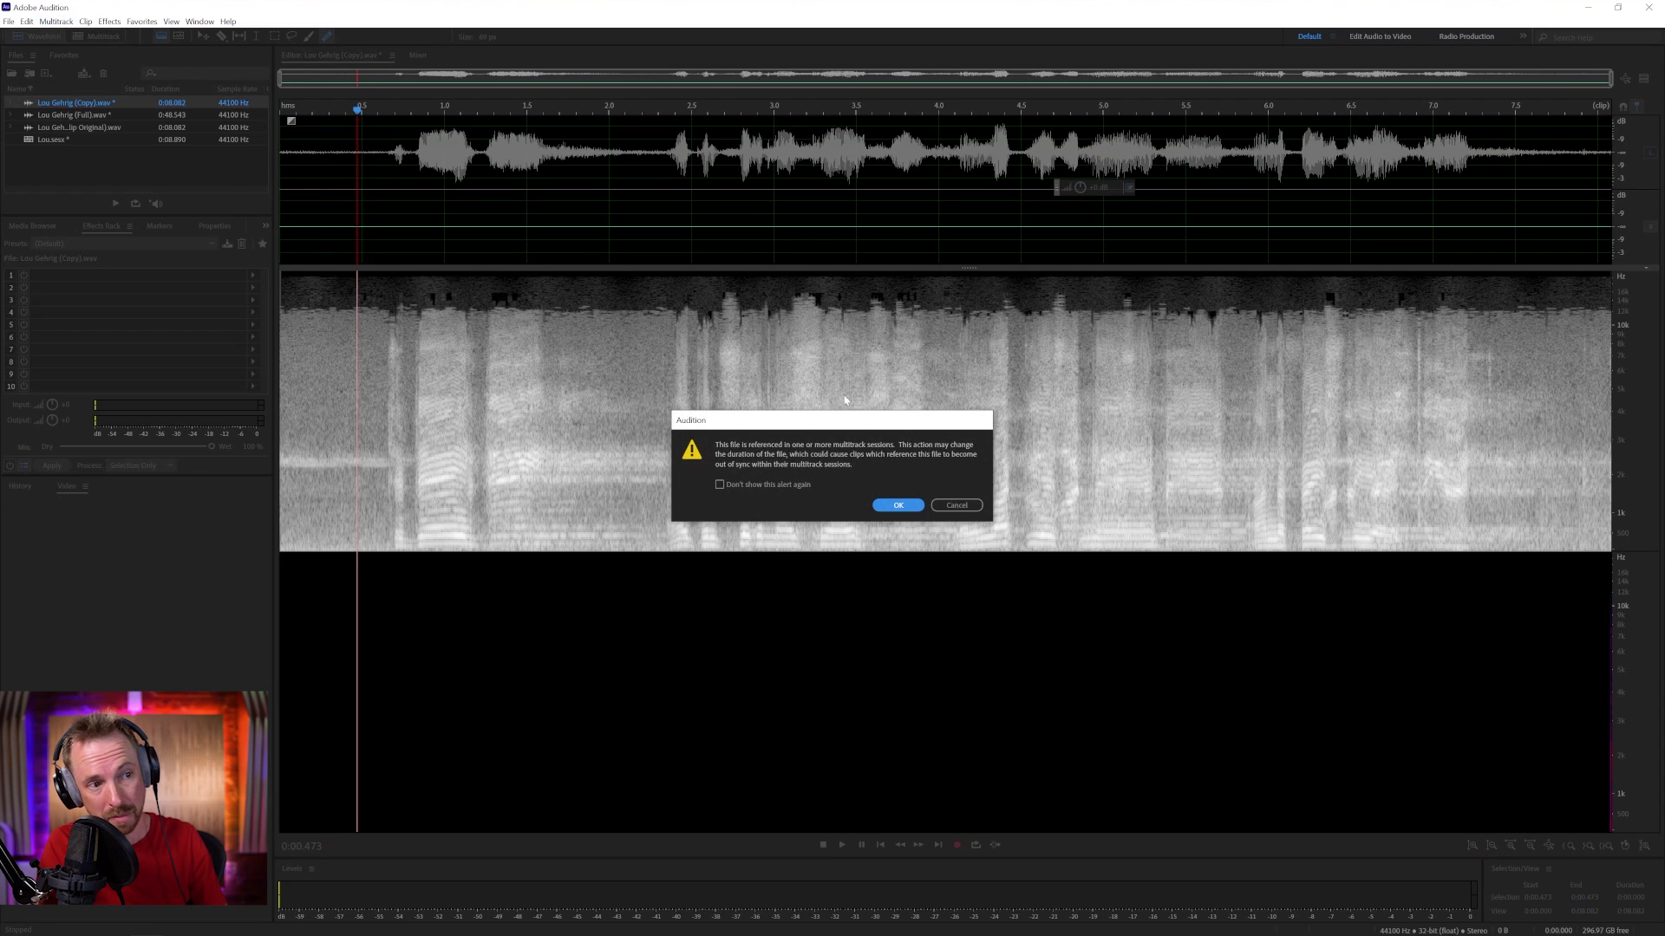
left_click(919, 510)
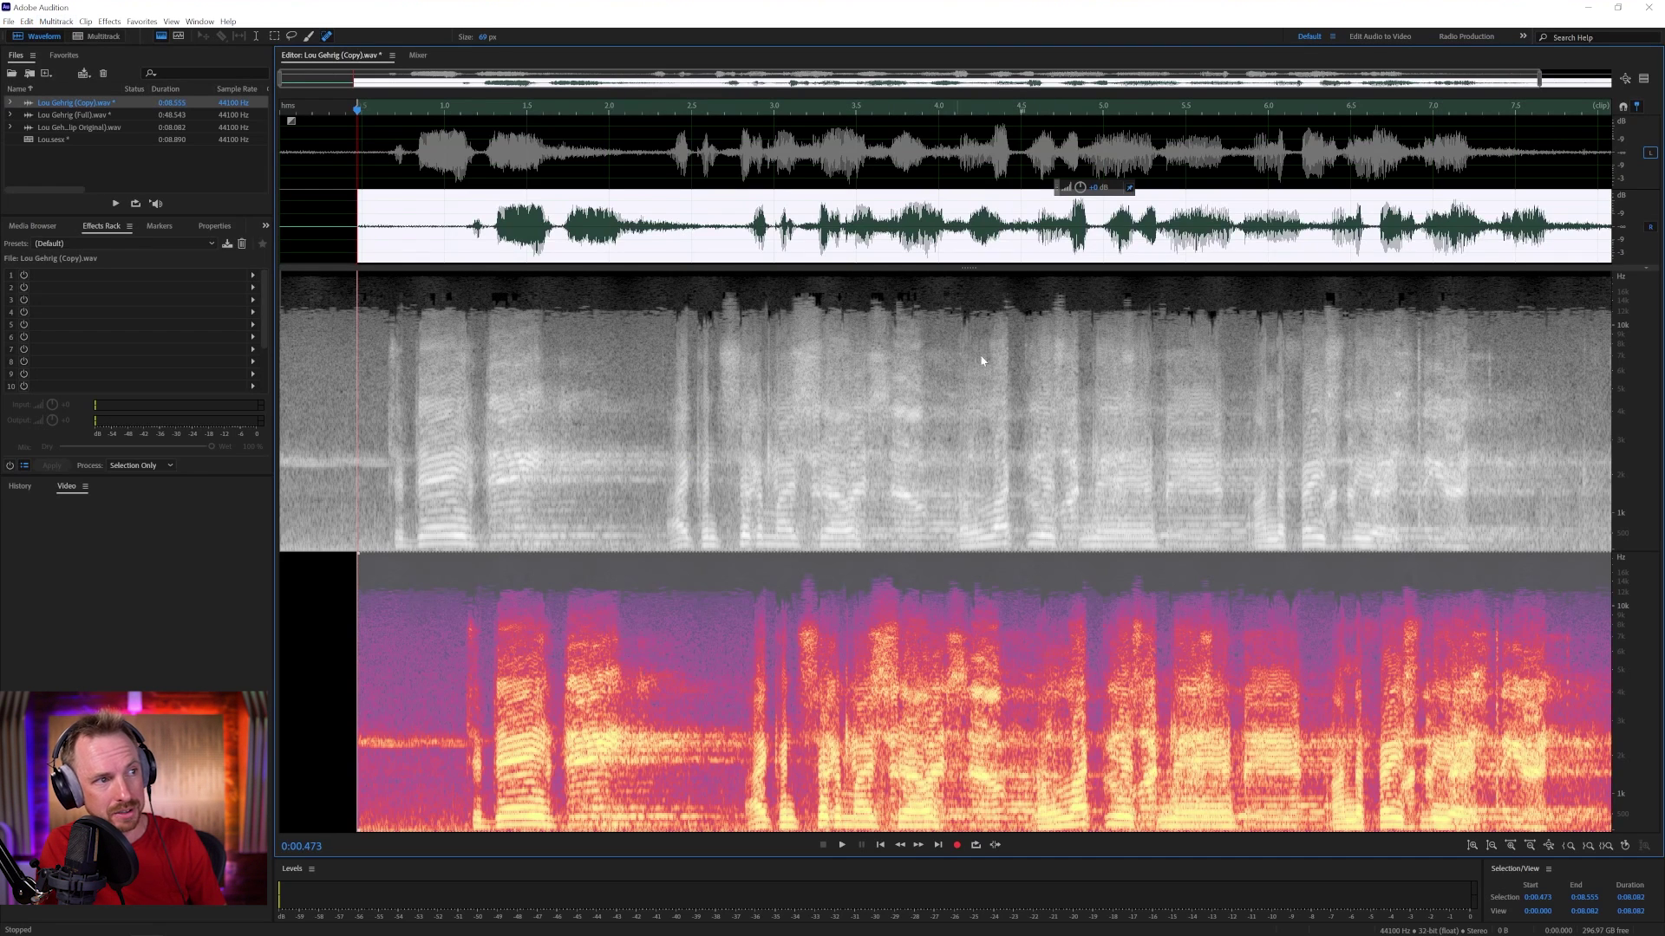
key("space")
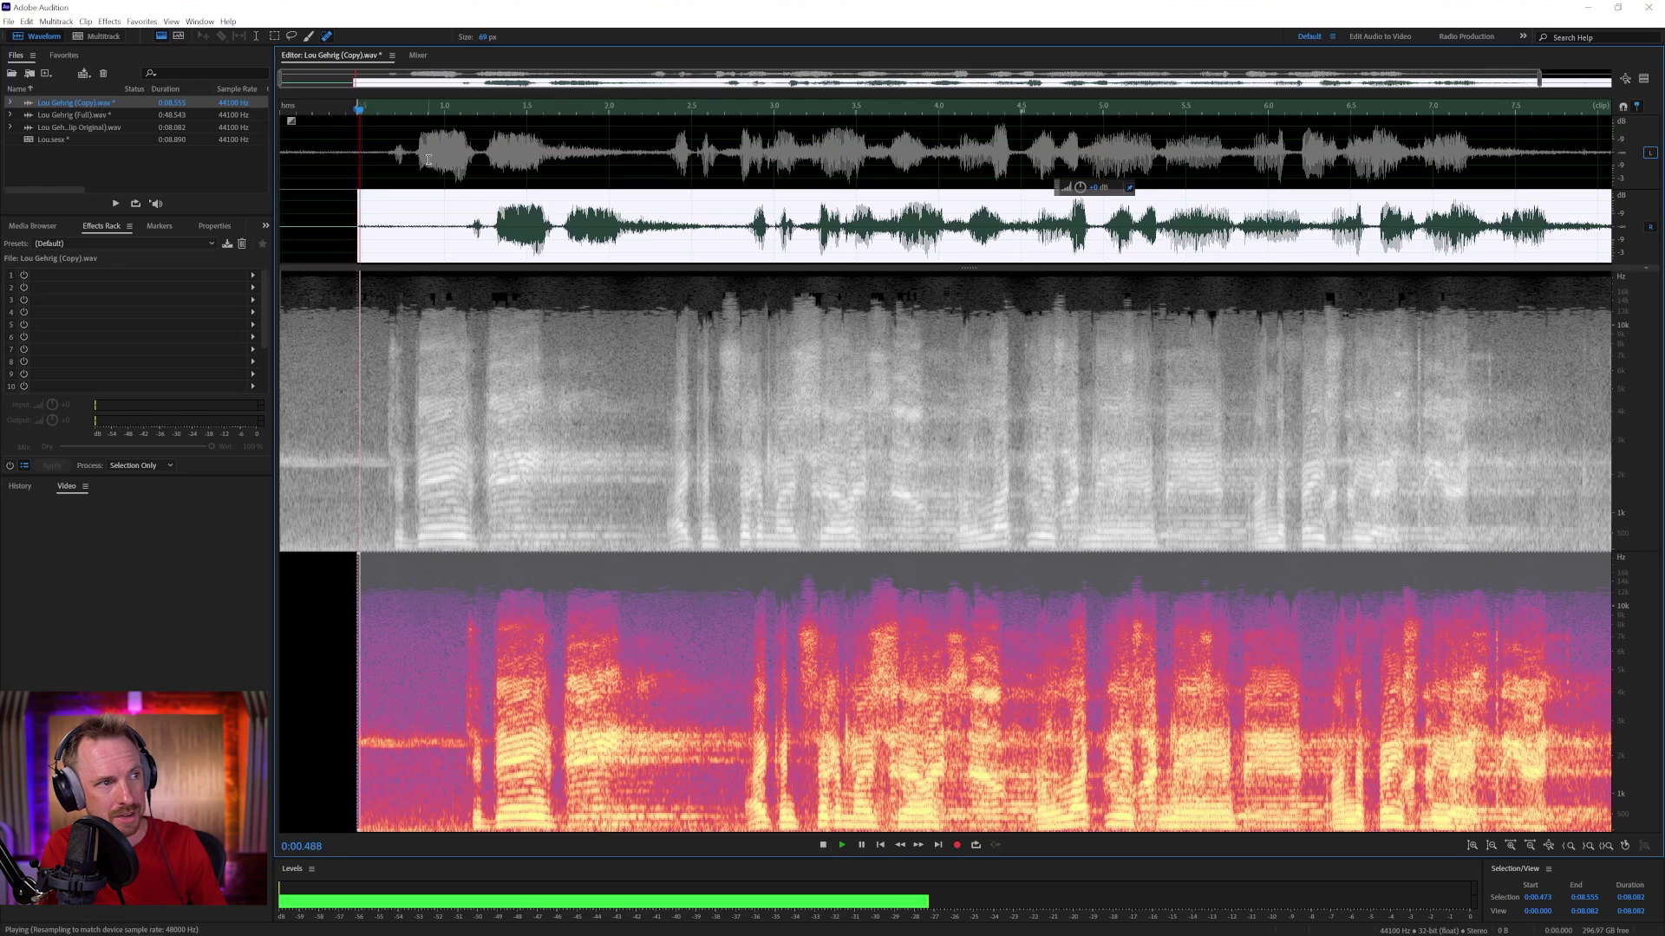
key("space")
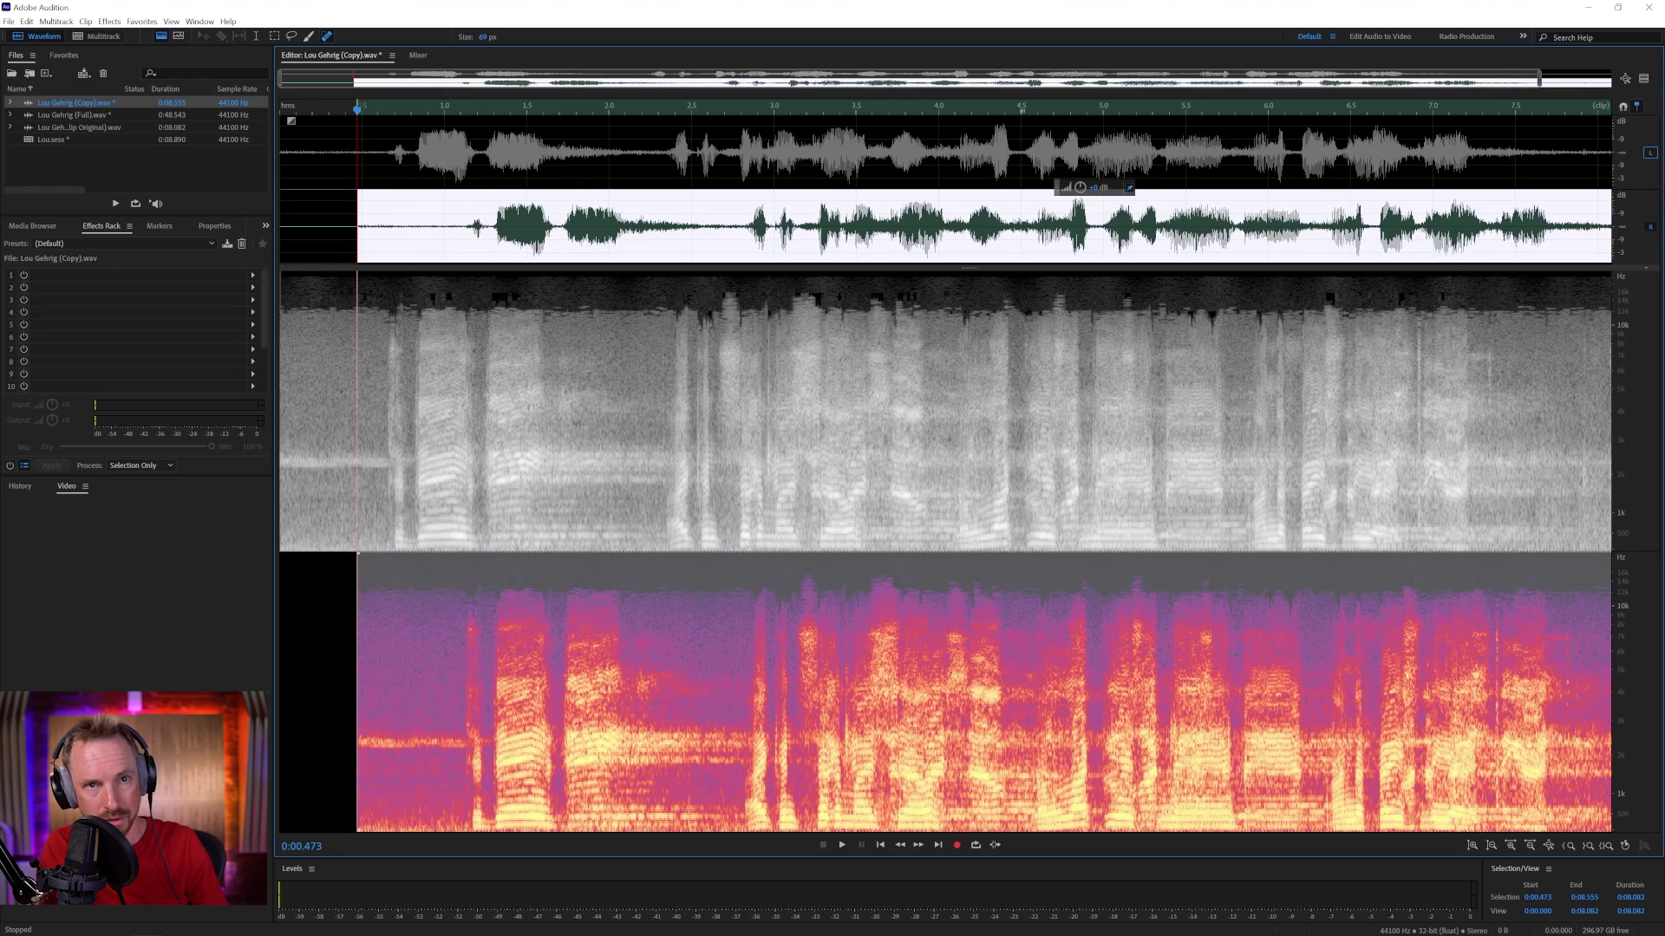
left_click(1649, 153)
key("space")
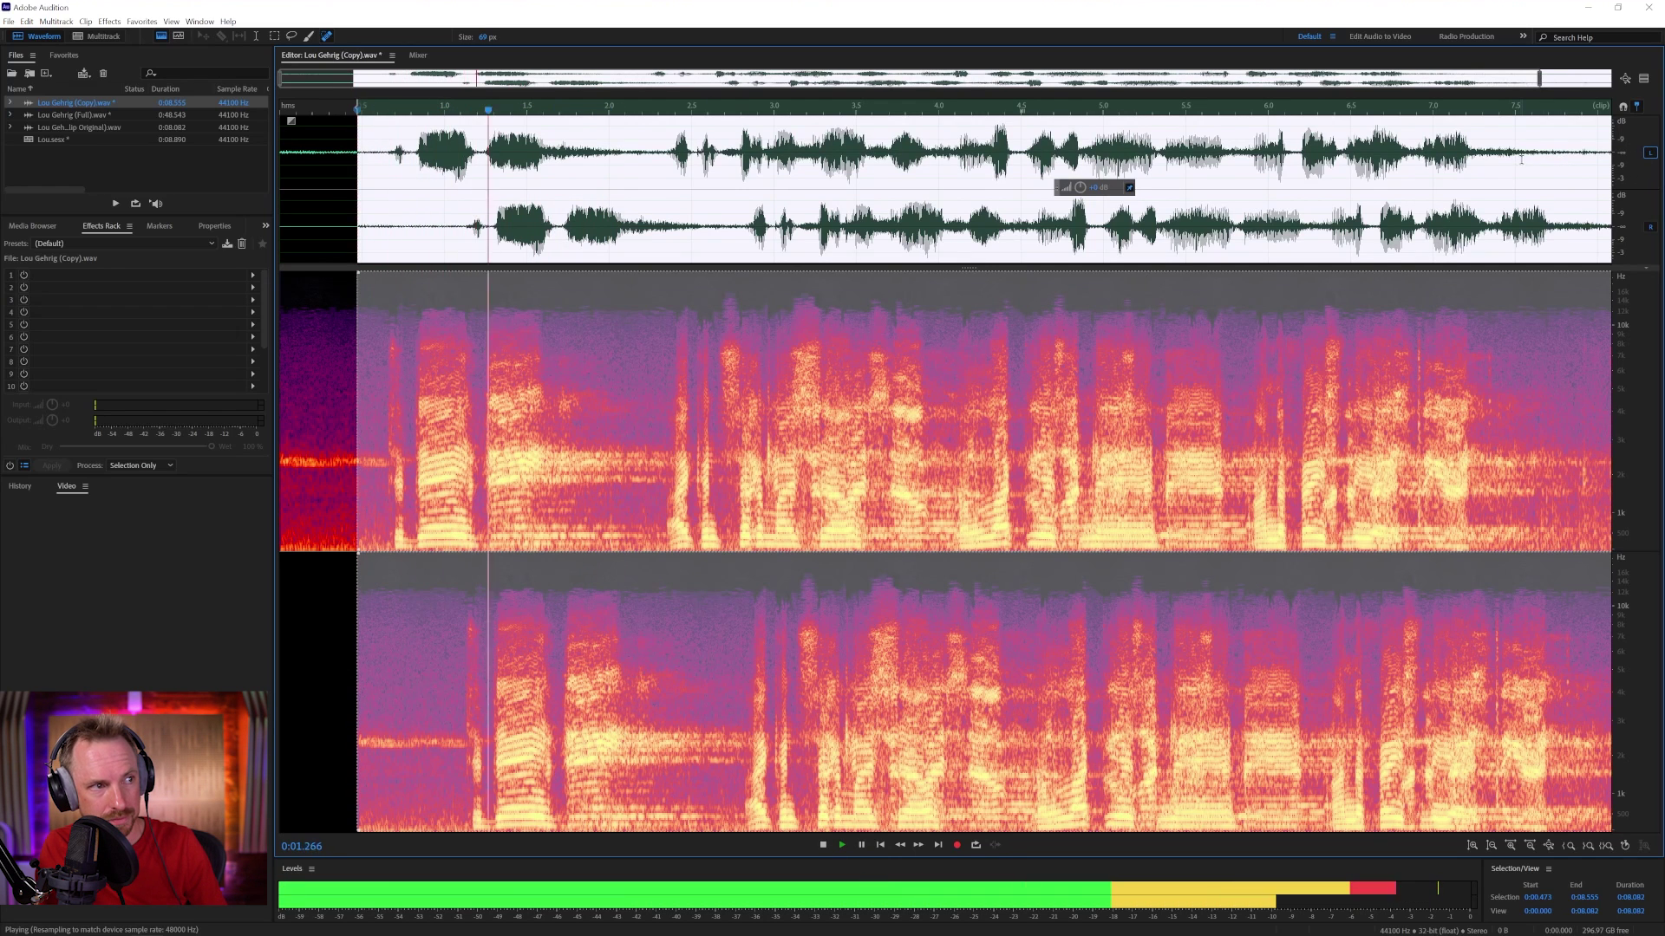
key("space")
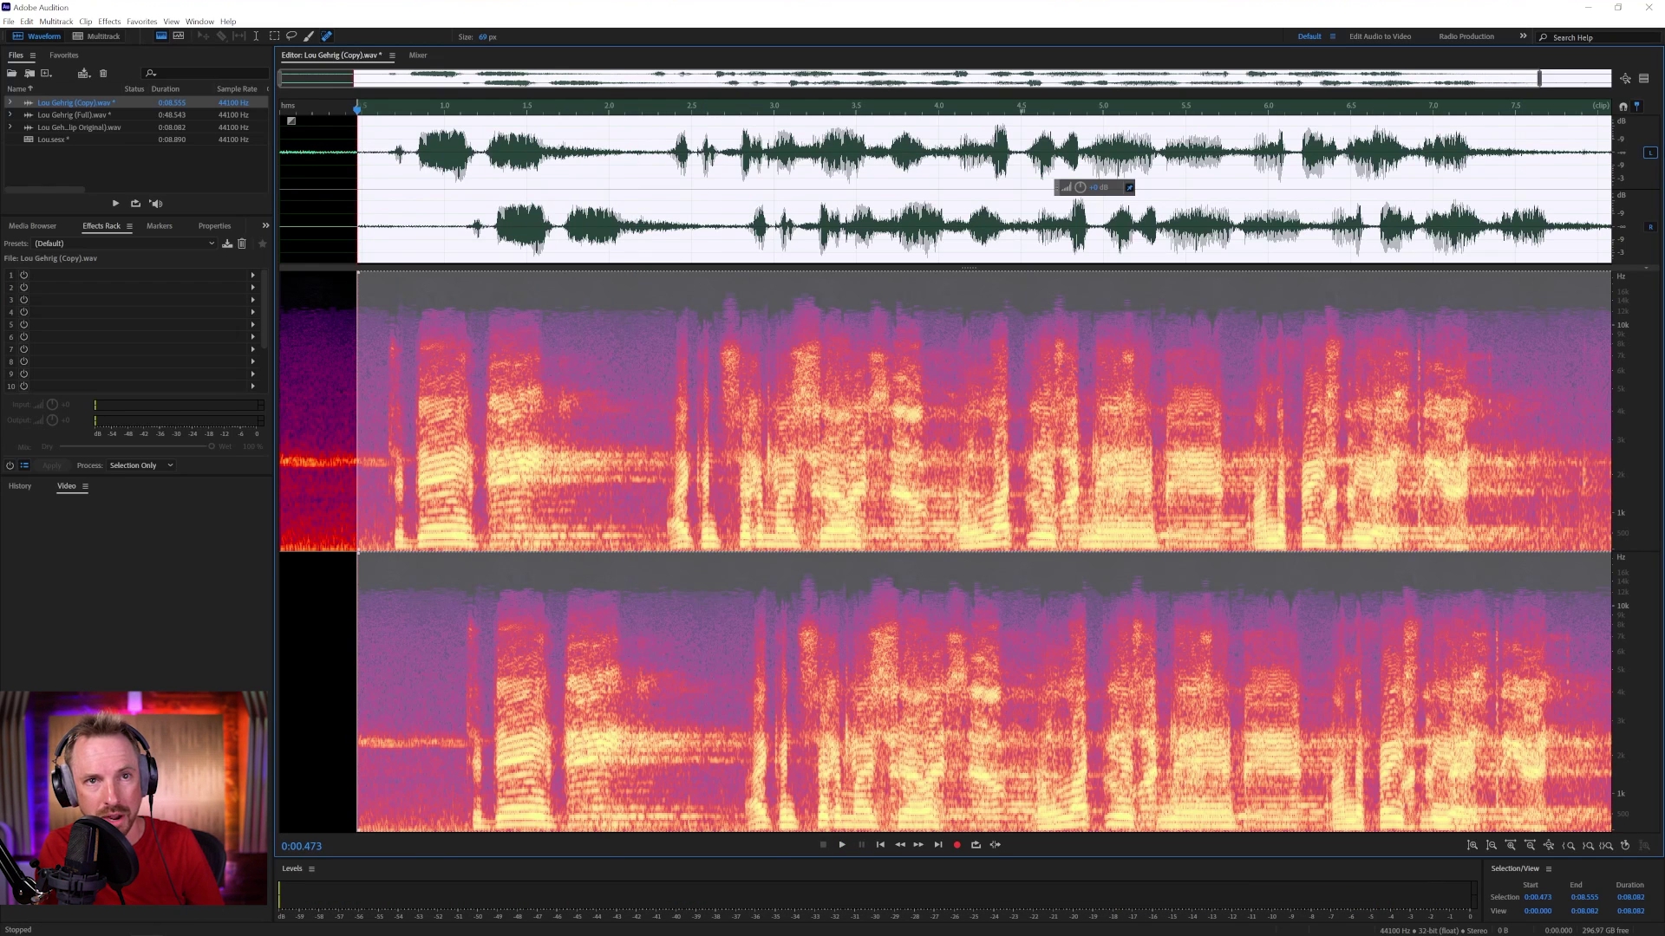
- Invert the right channel's polarity, then re-enable the left channel and select the whole file
left_click(1649, 153)
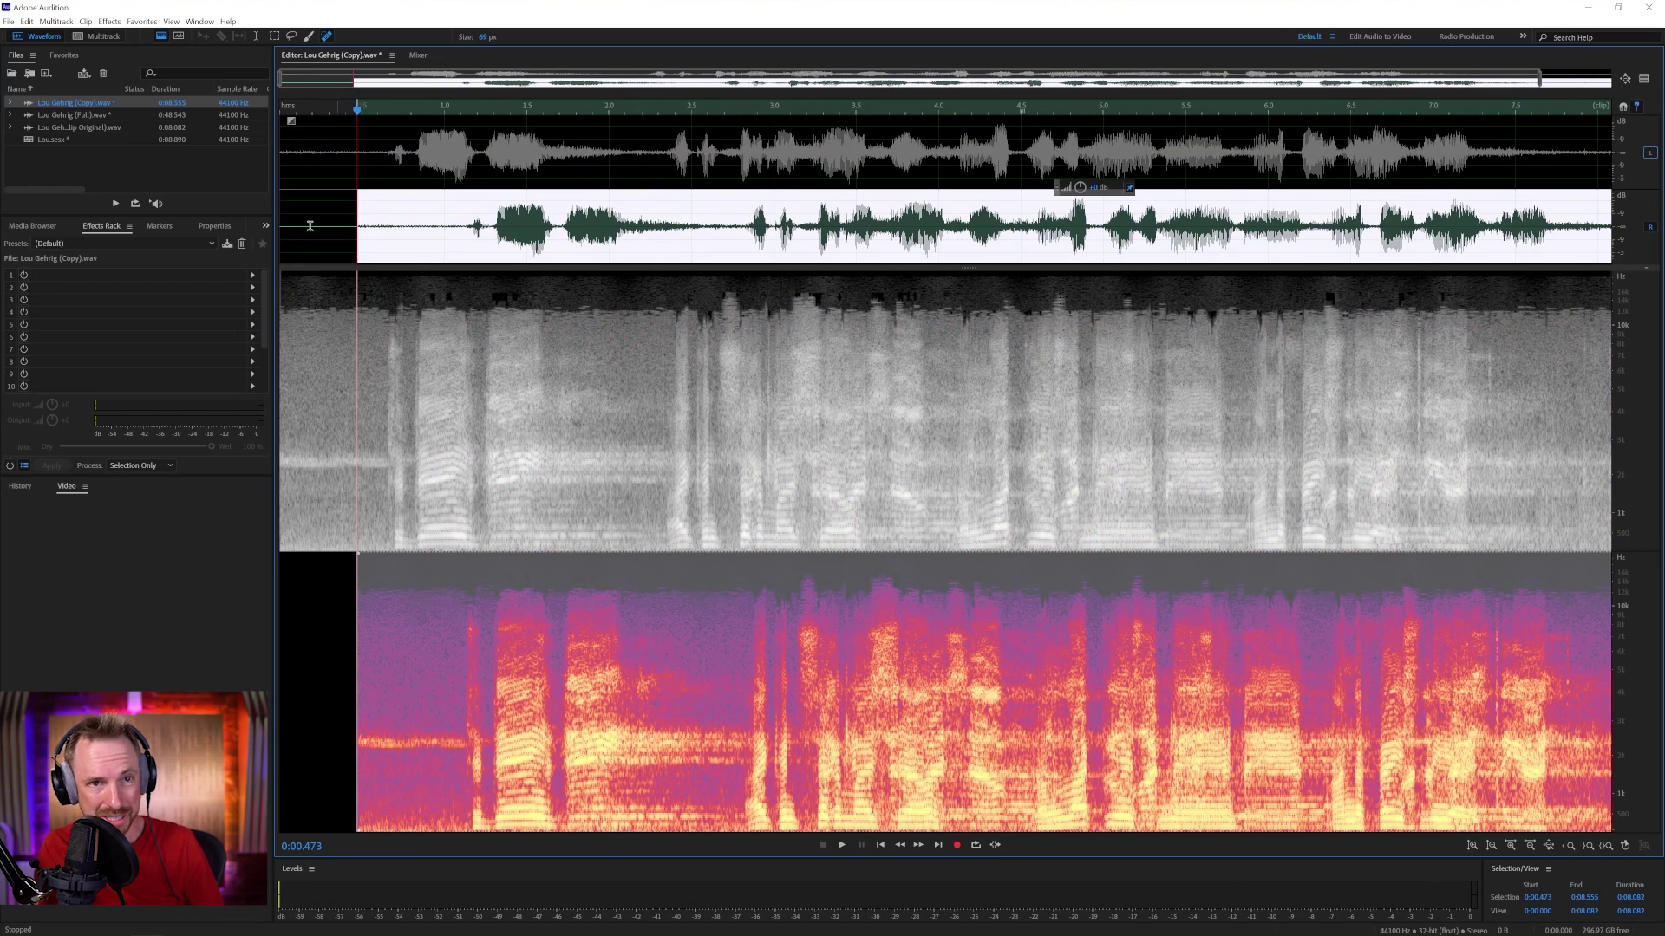
left_click(56, 21)
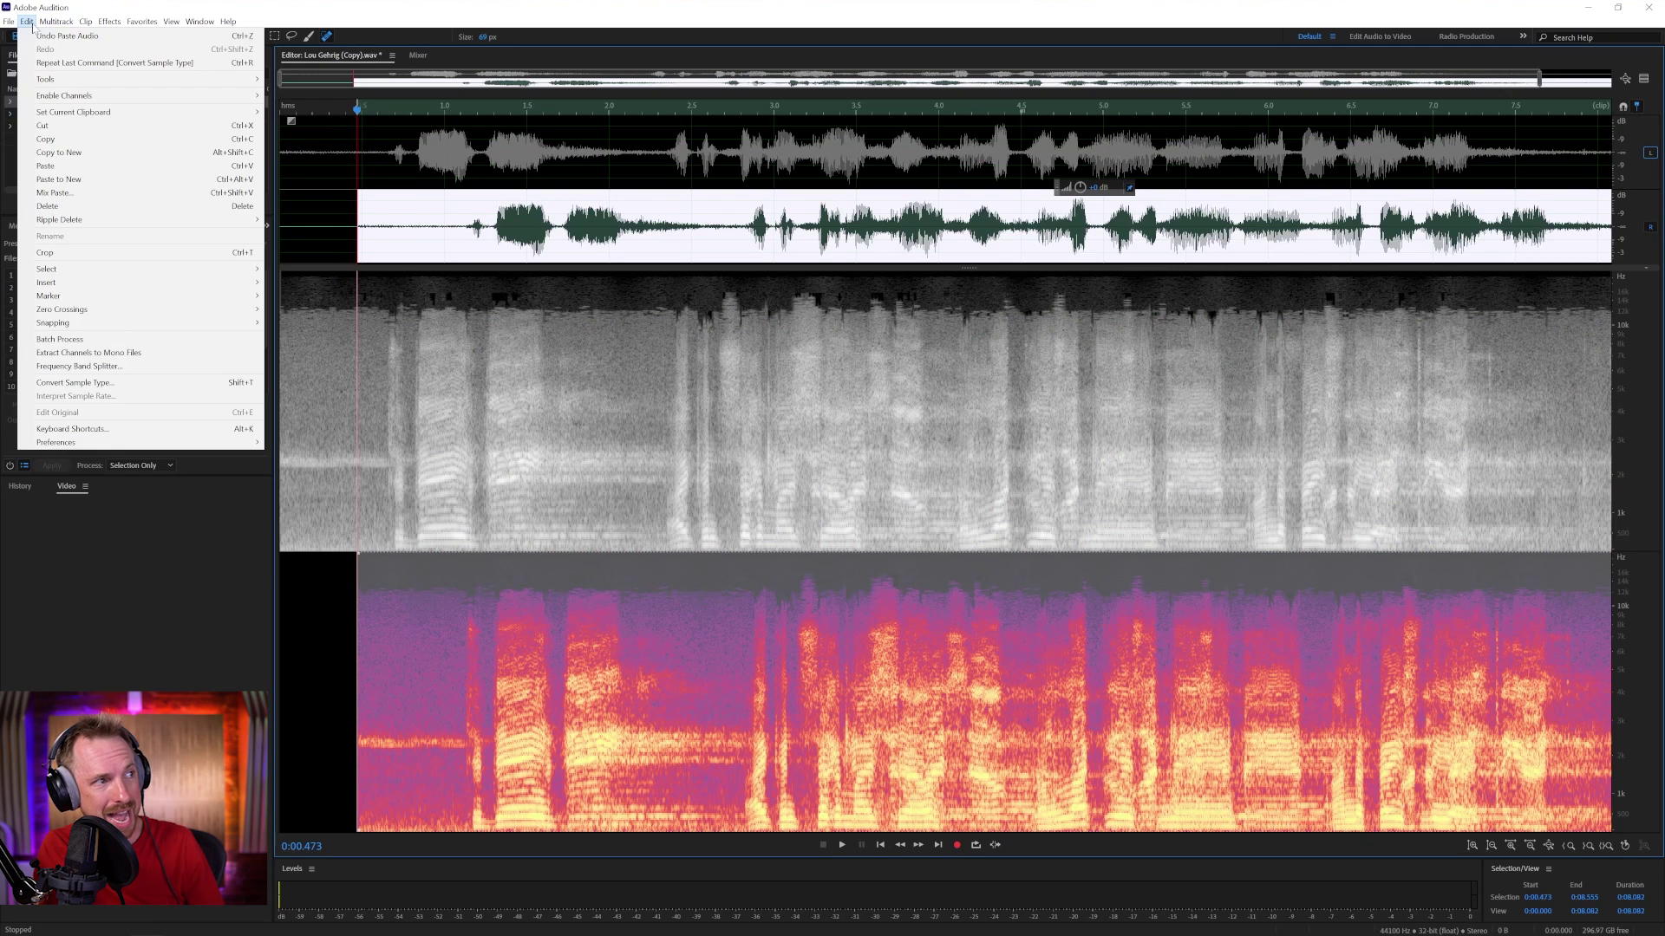
mouse_move(105, 21)
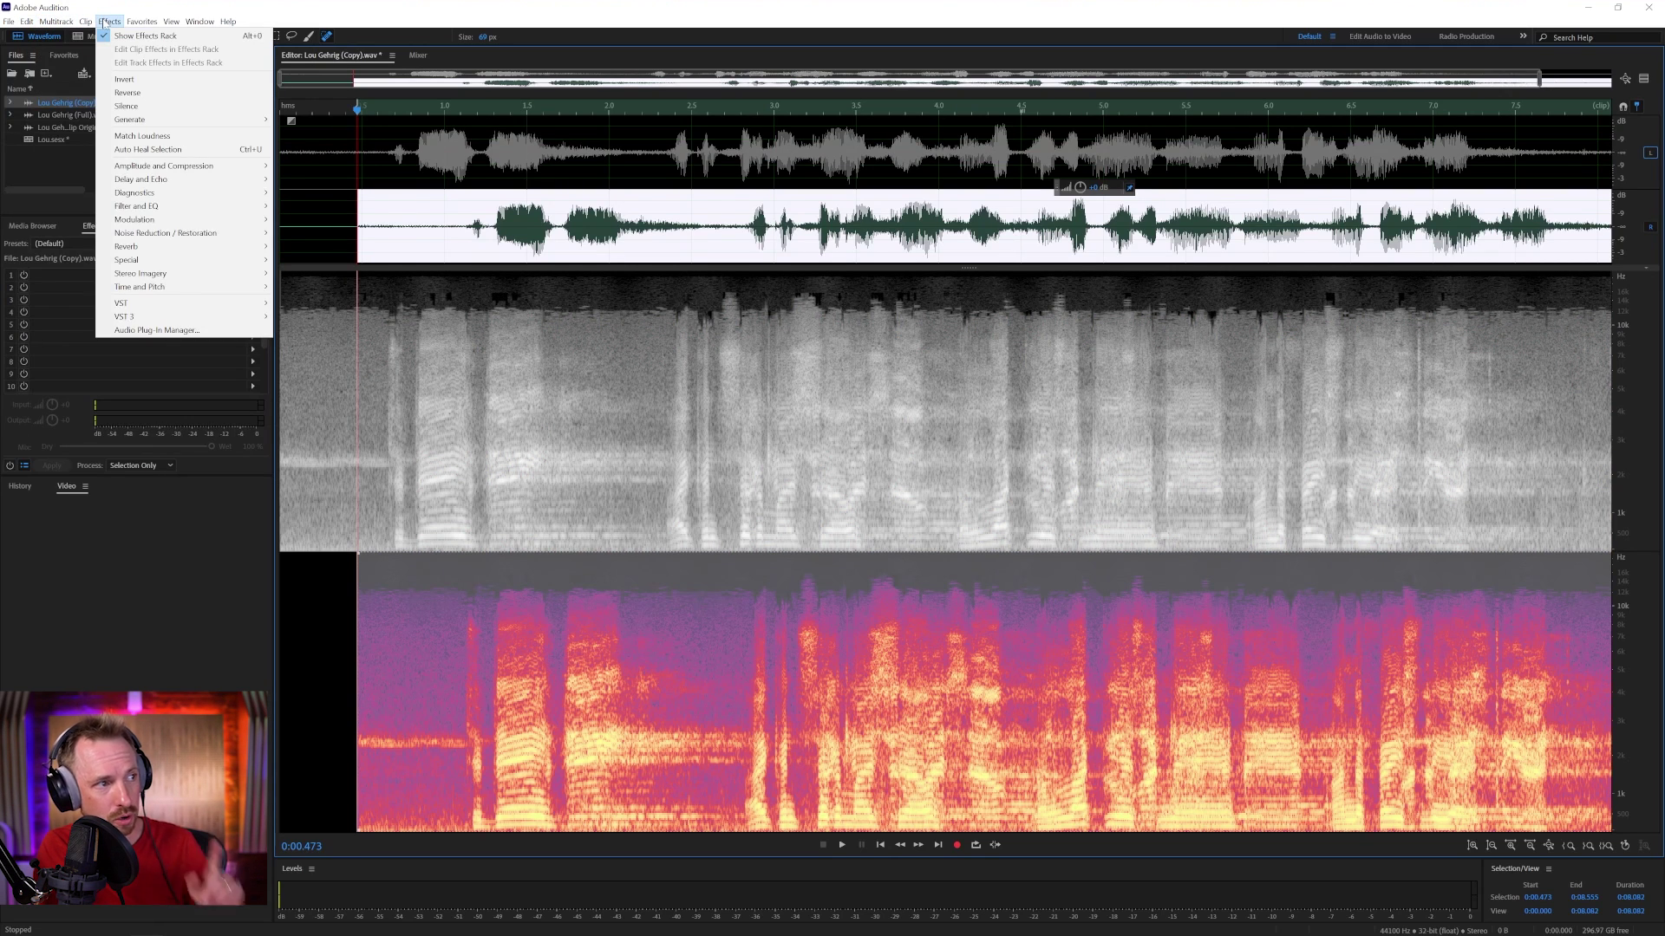
left_click(208, 79)
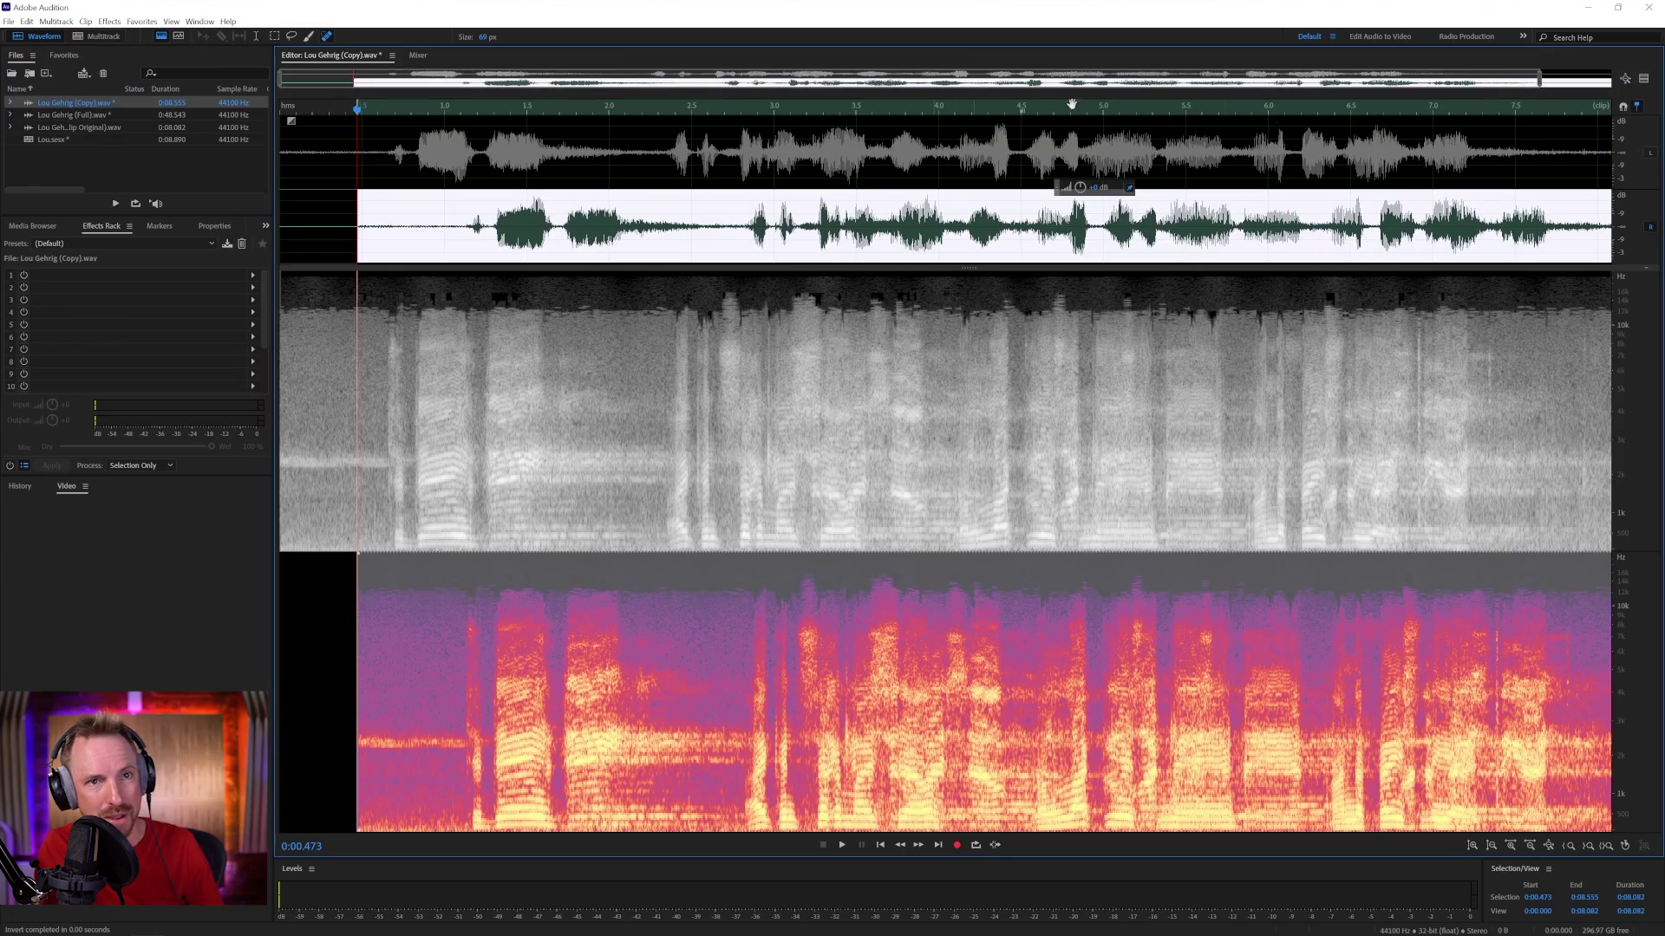
left_click(1648, 153)
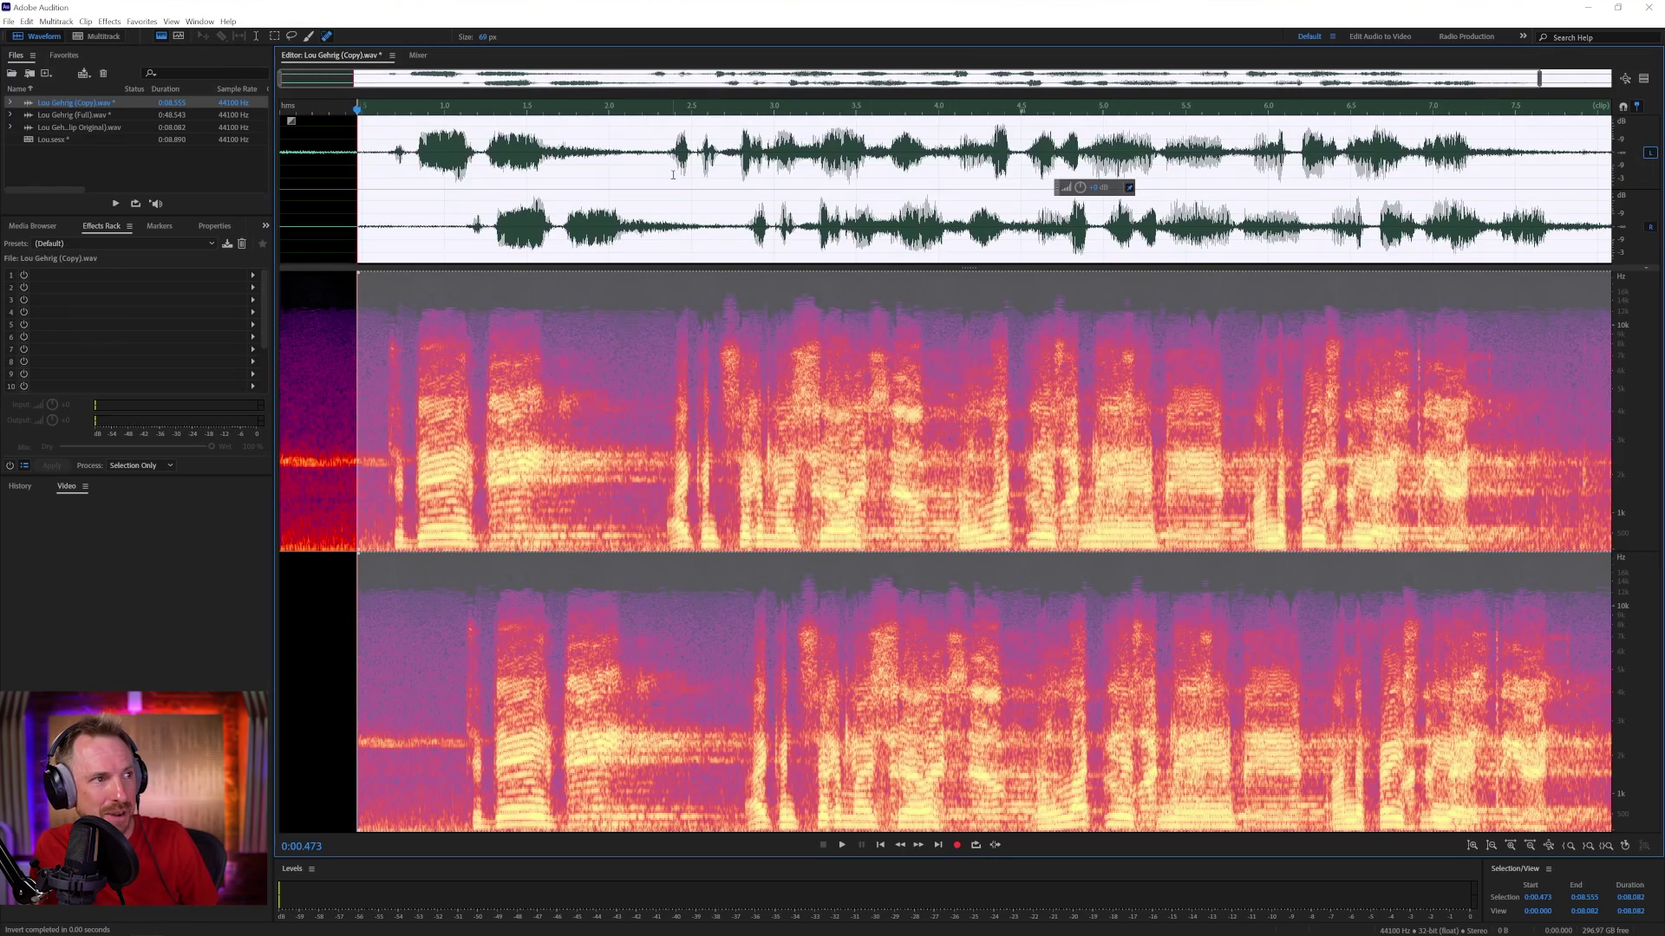
key("ctrl+a")
key("backslash")
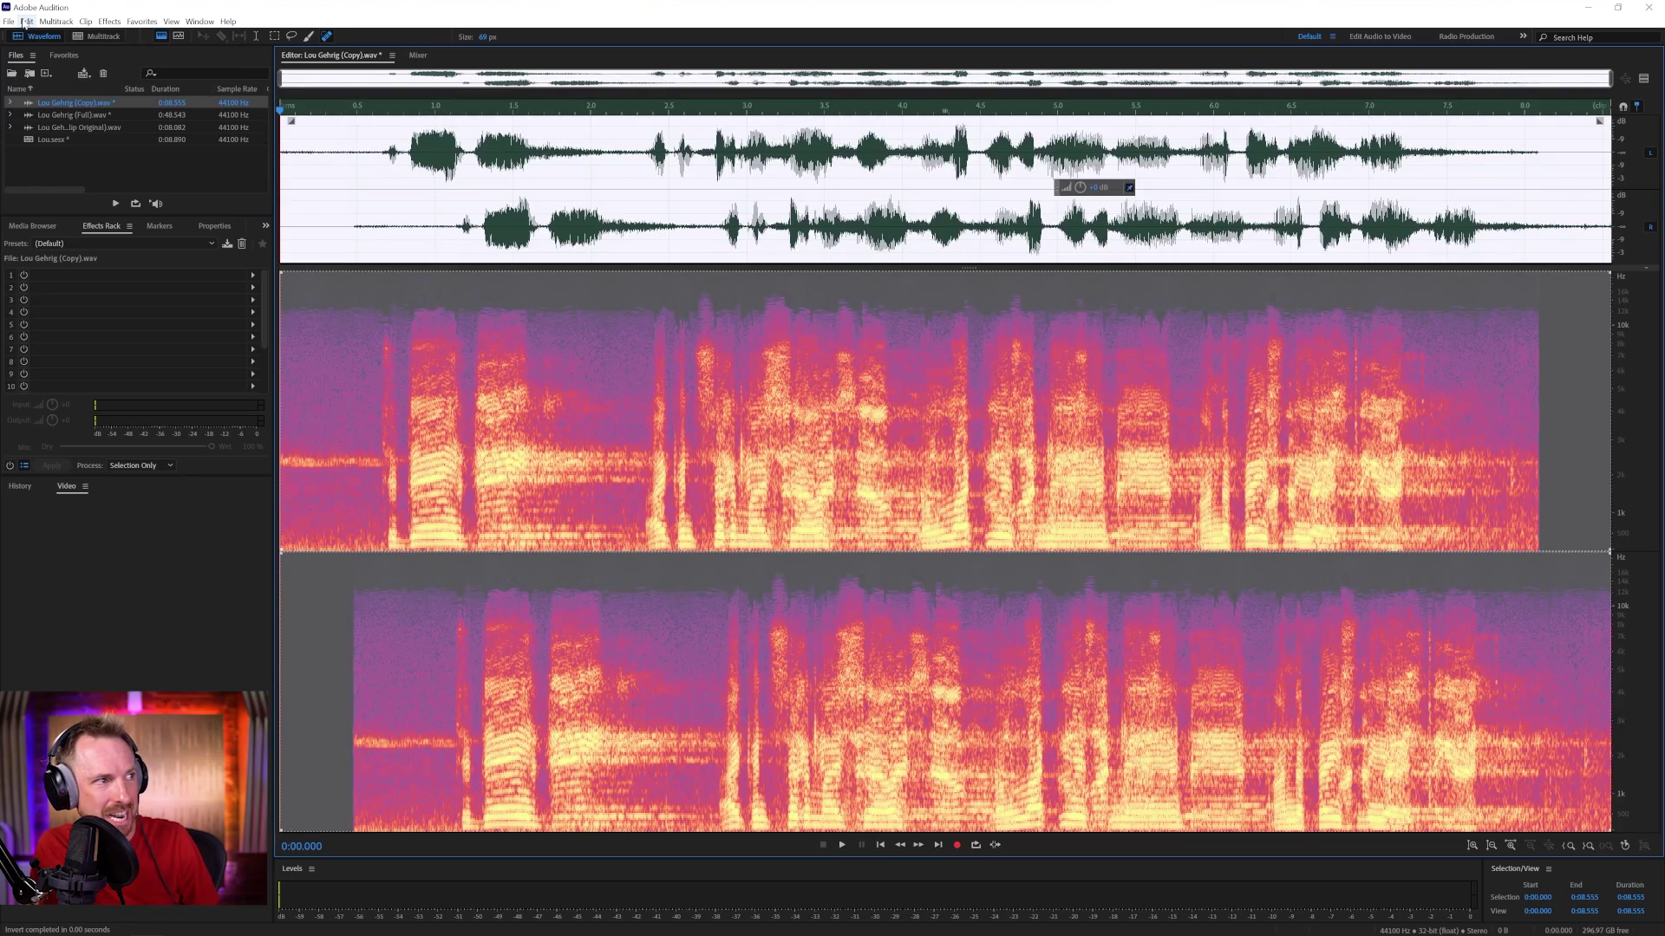
- Audition a mono 16-bit fold-down of the file, then undo back to stereo
left_click(27, 20)
left_click(92, 383)
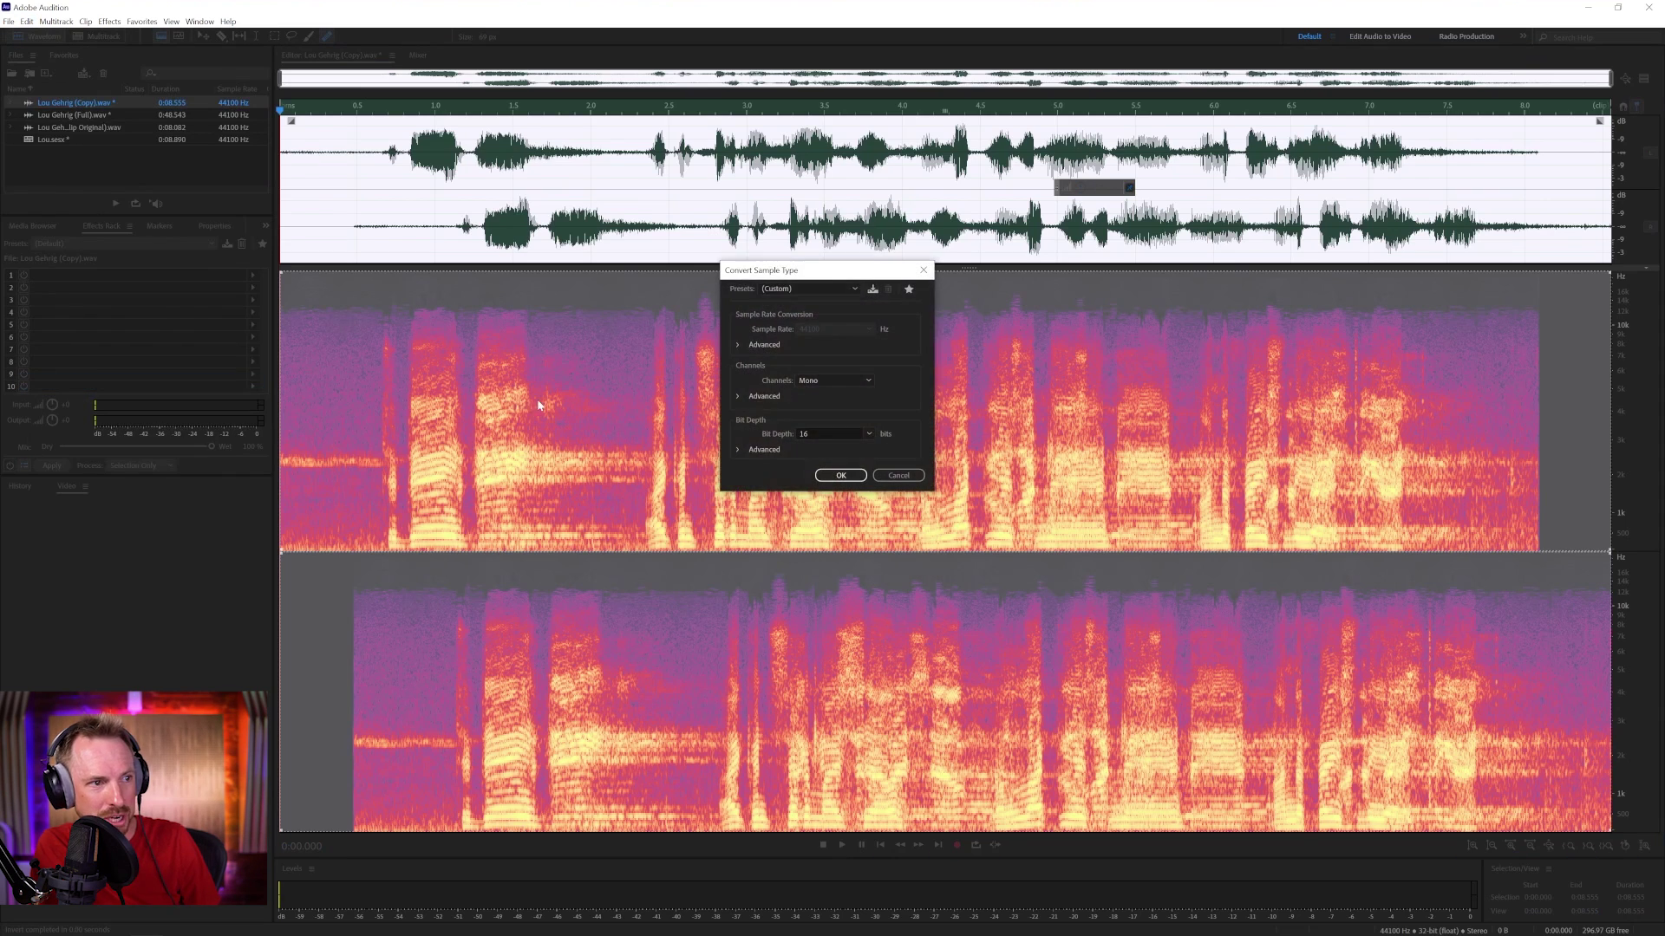
left_click(828, 478)
key("space")
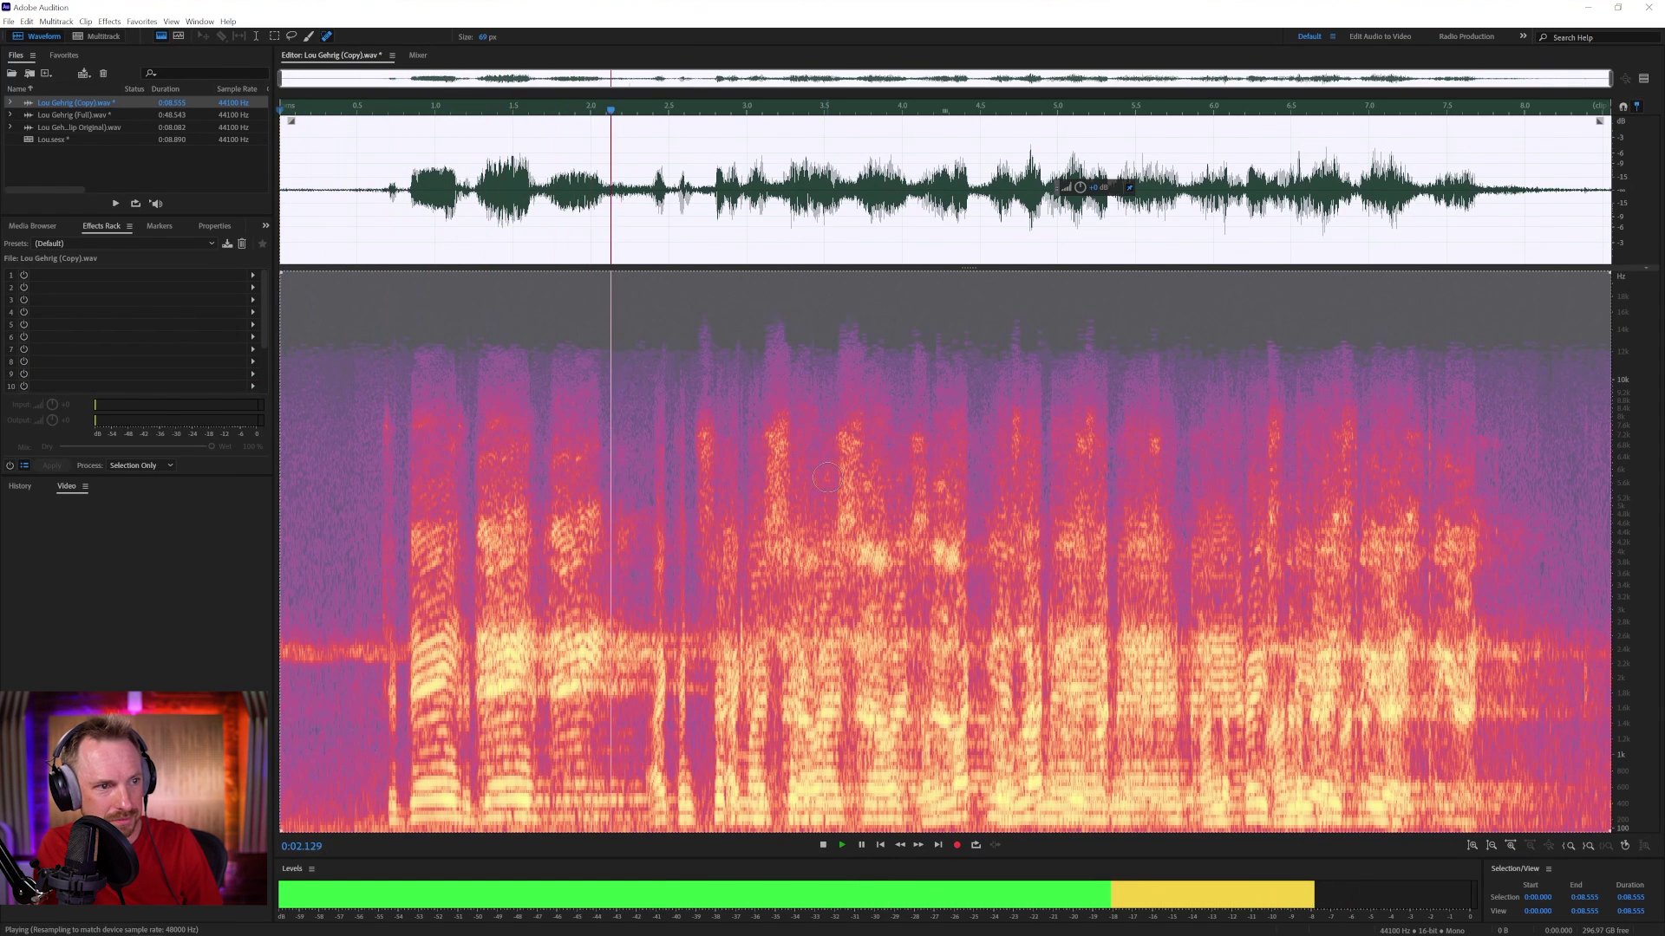
key("space")
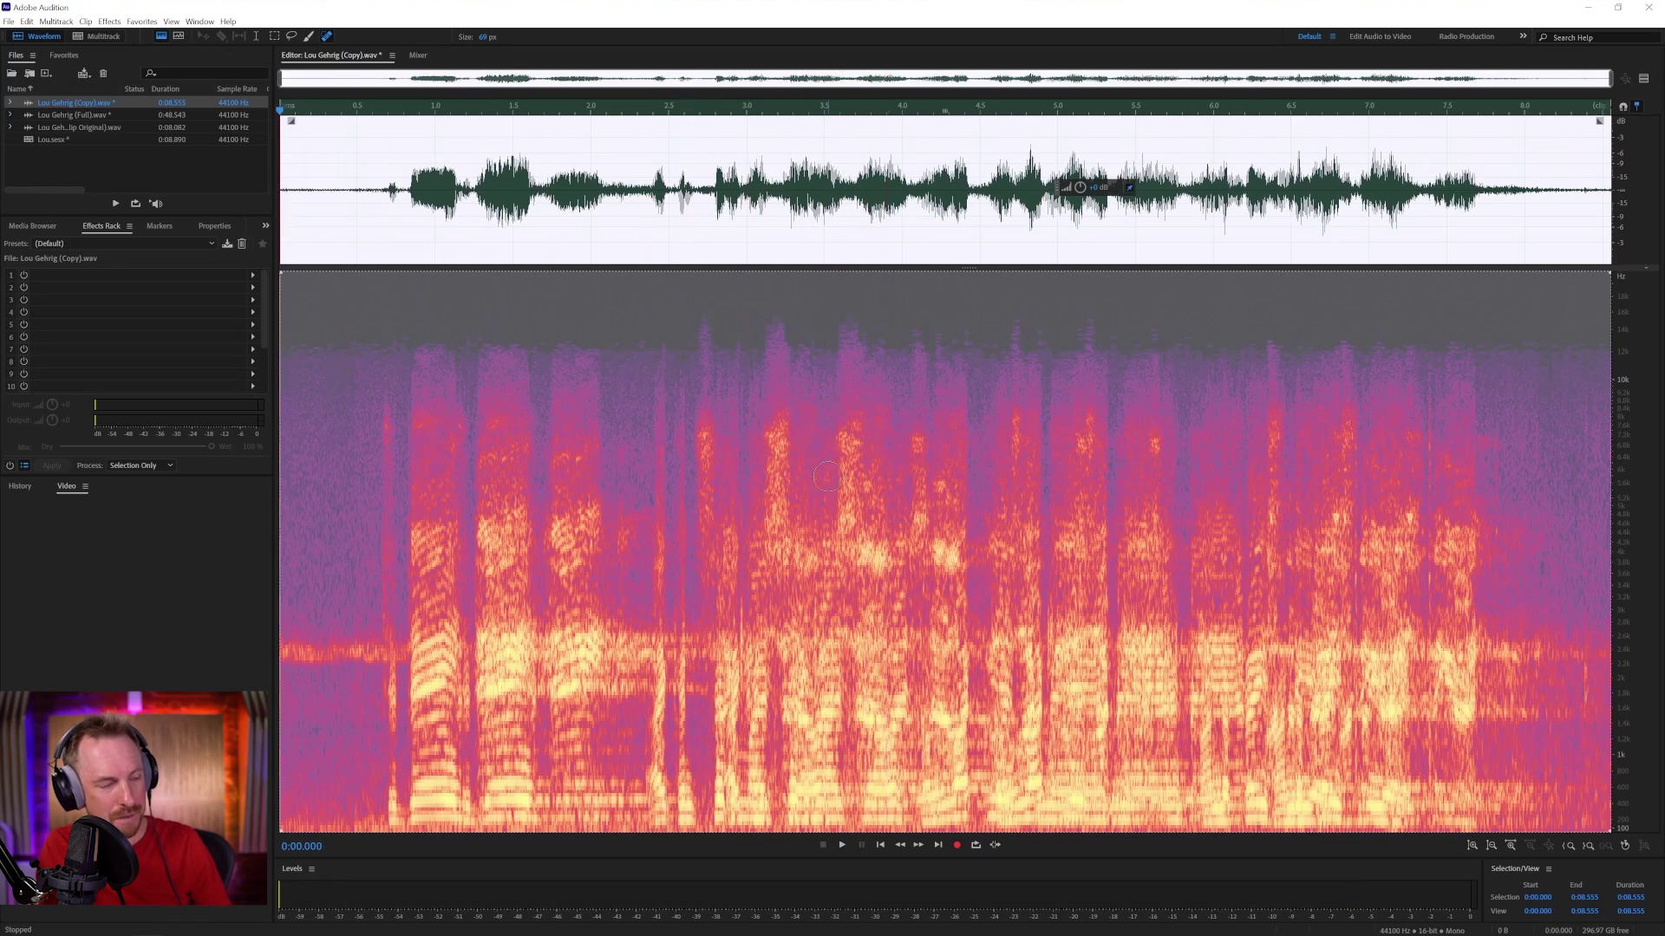
key("ctrl+z")
key("ctrl+z")
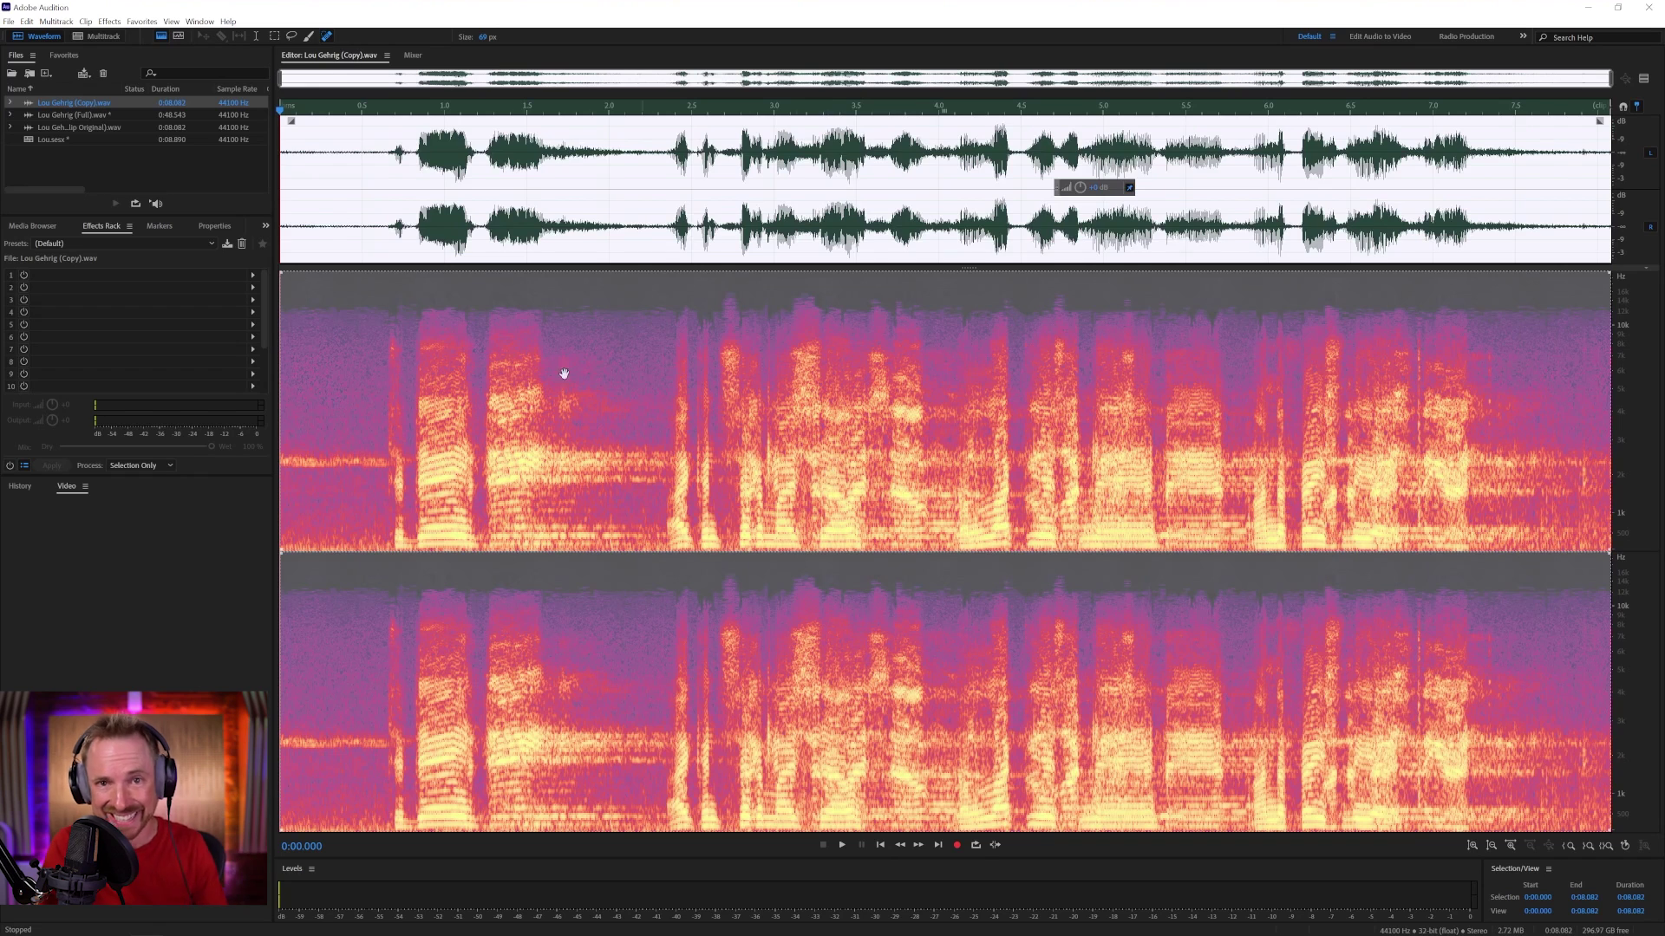
- Mix the entire Lou multitrack session down to a new file
left_click(79, 37)
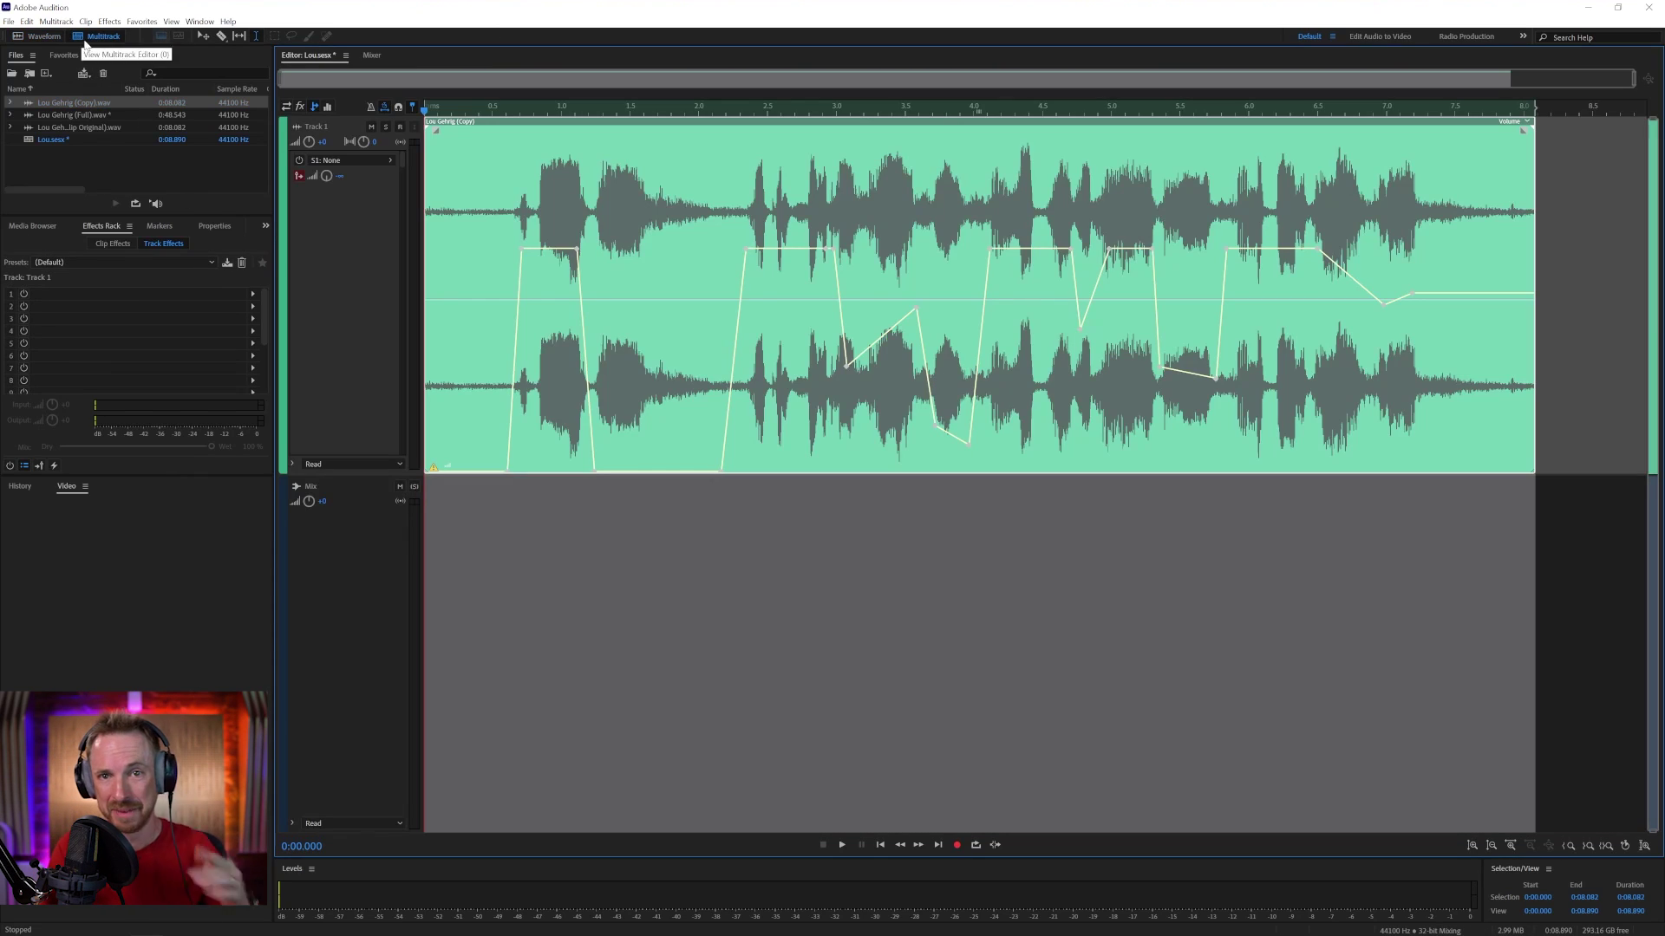
left_click(674, 252)
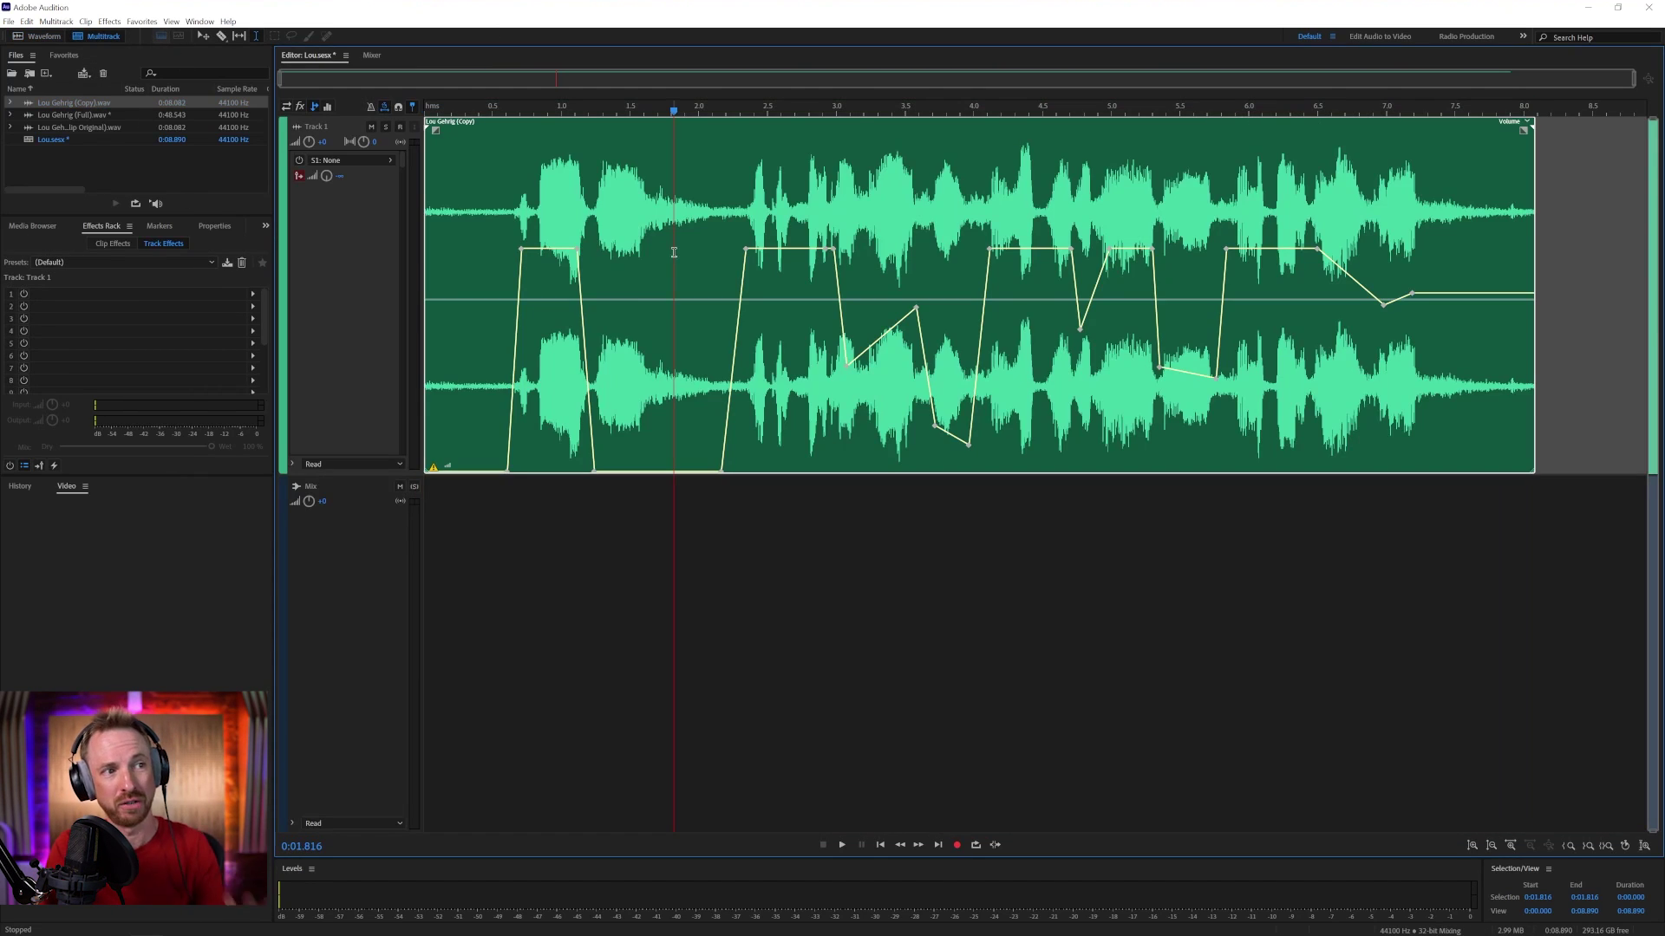
left_click(56, 21)
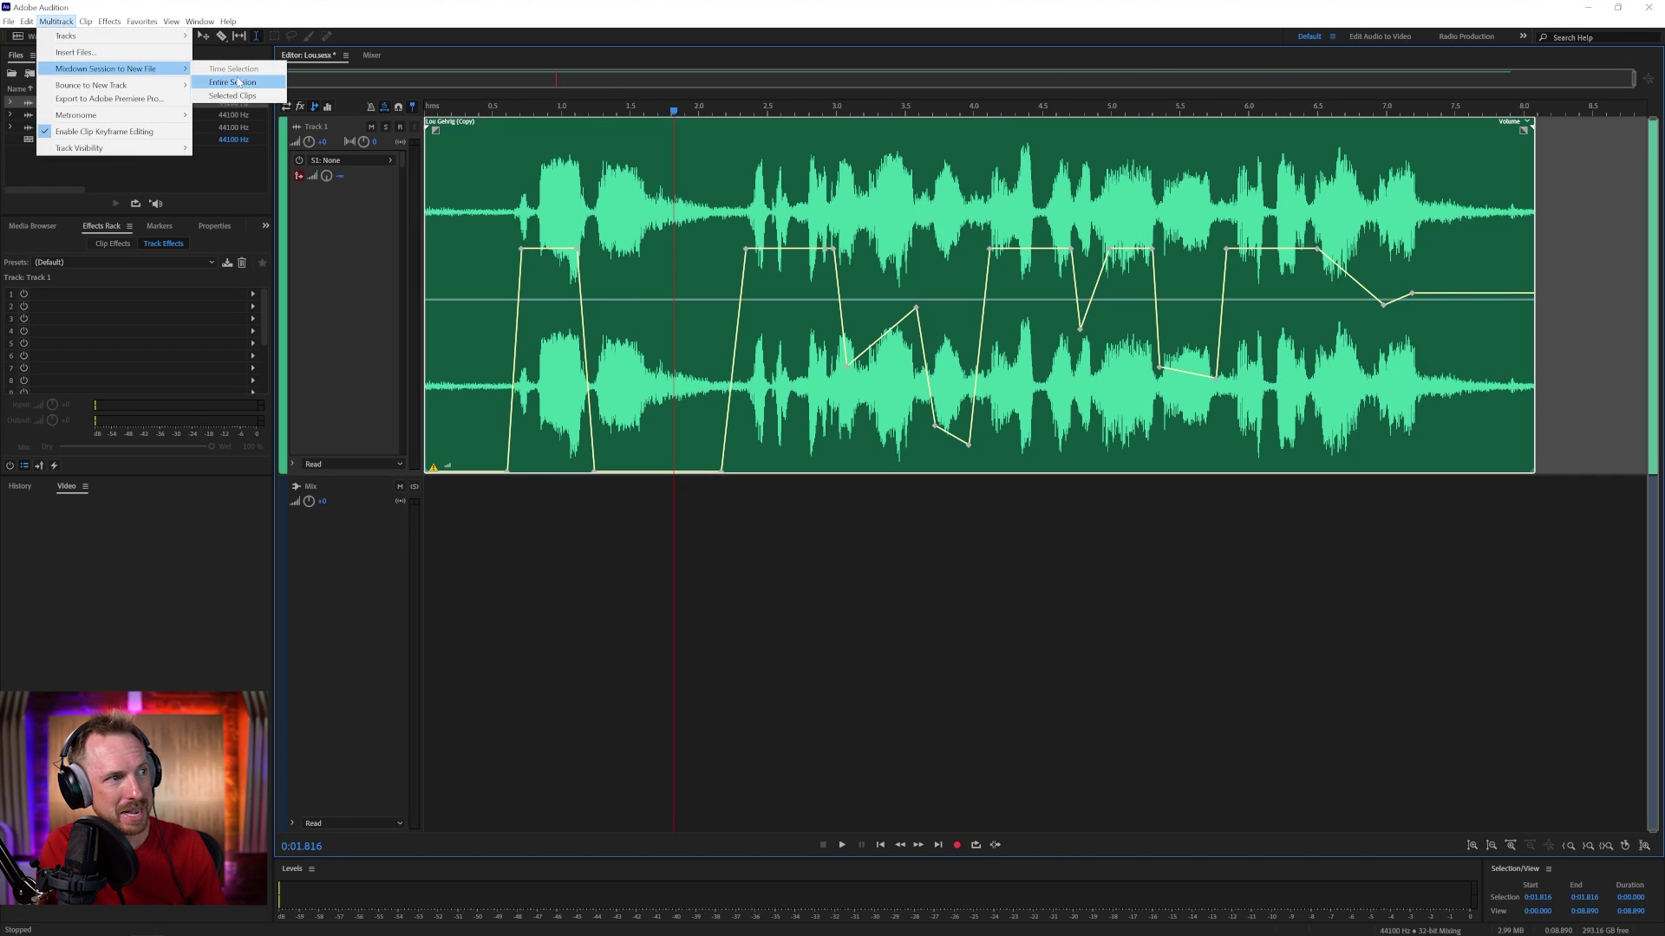
left_click(261, 96)
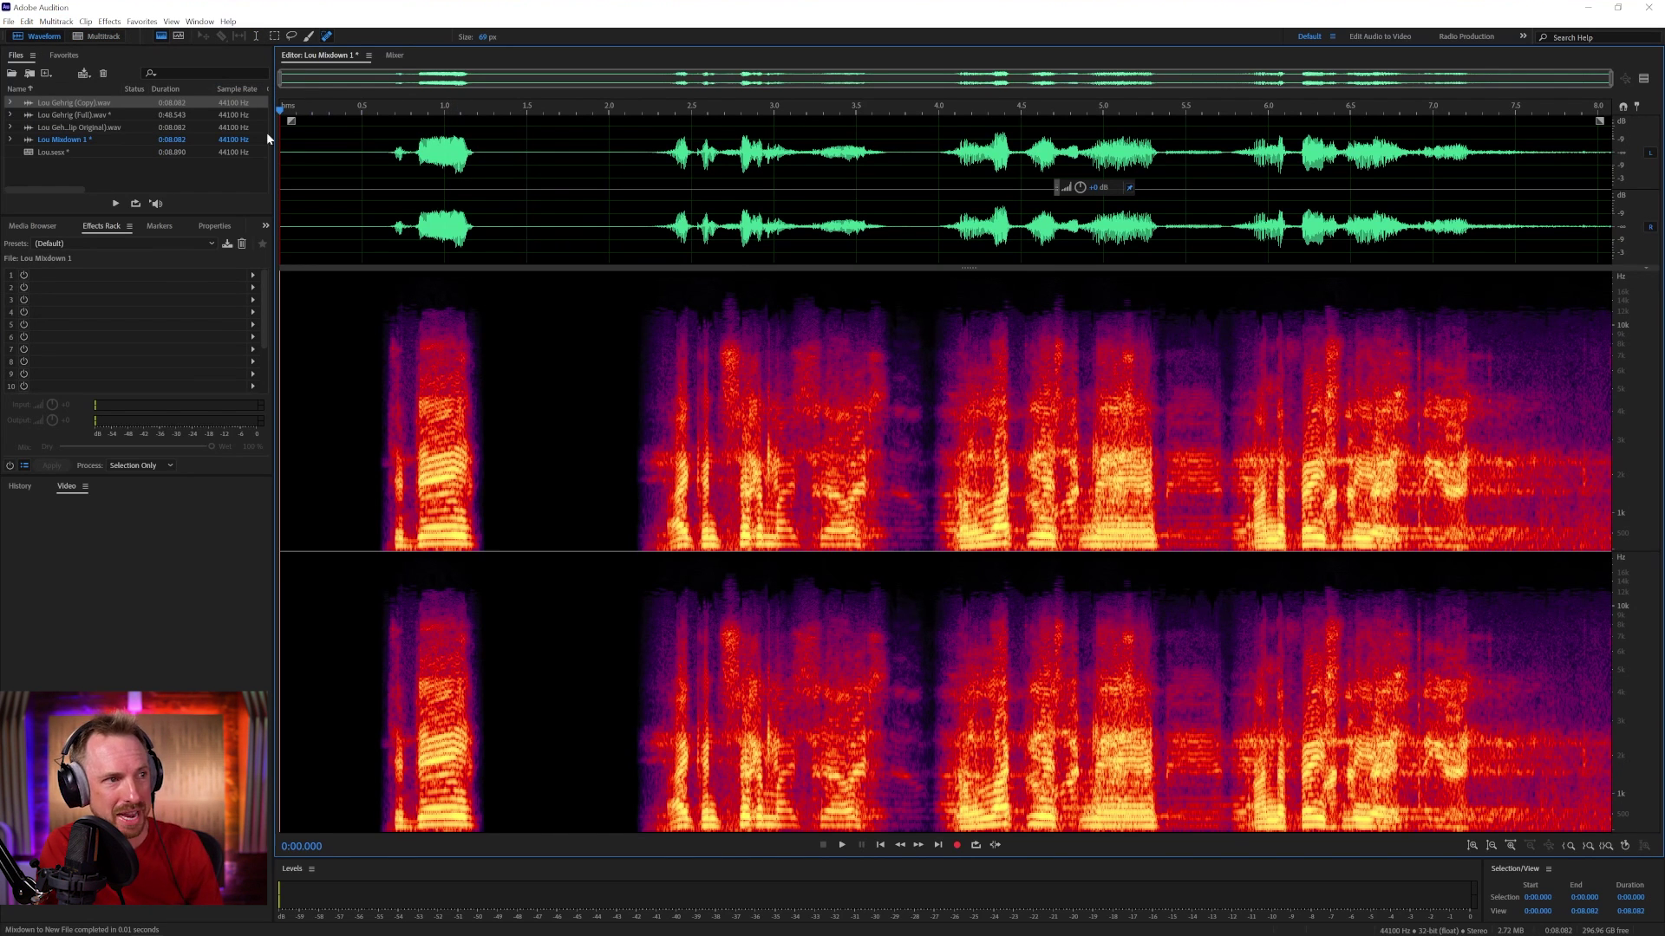
- Save the mixdown as Lou Improved.wav and bring Descript back to the front
key("ctrl+shift+s")
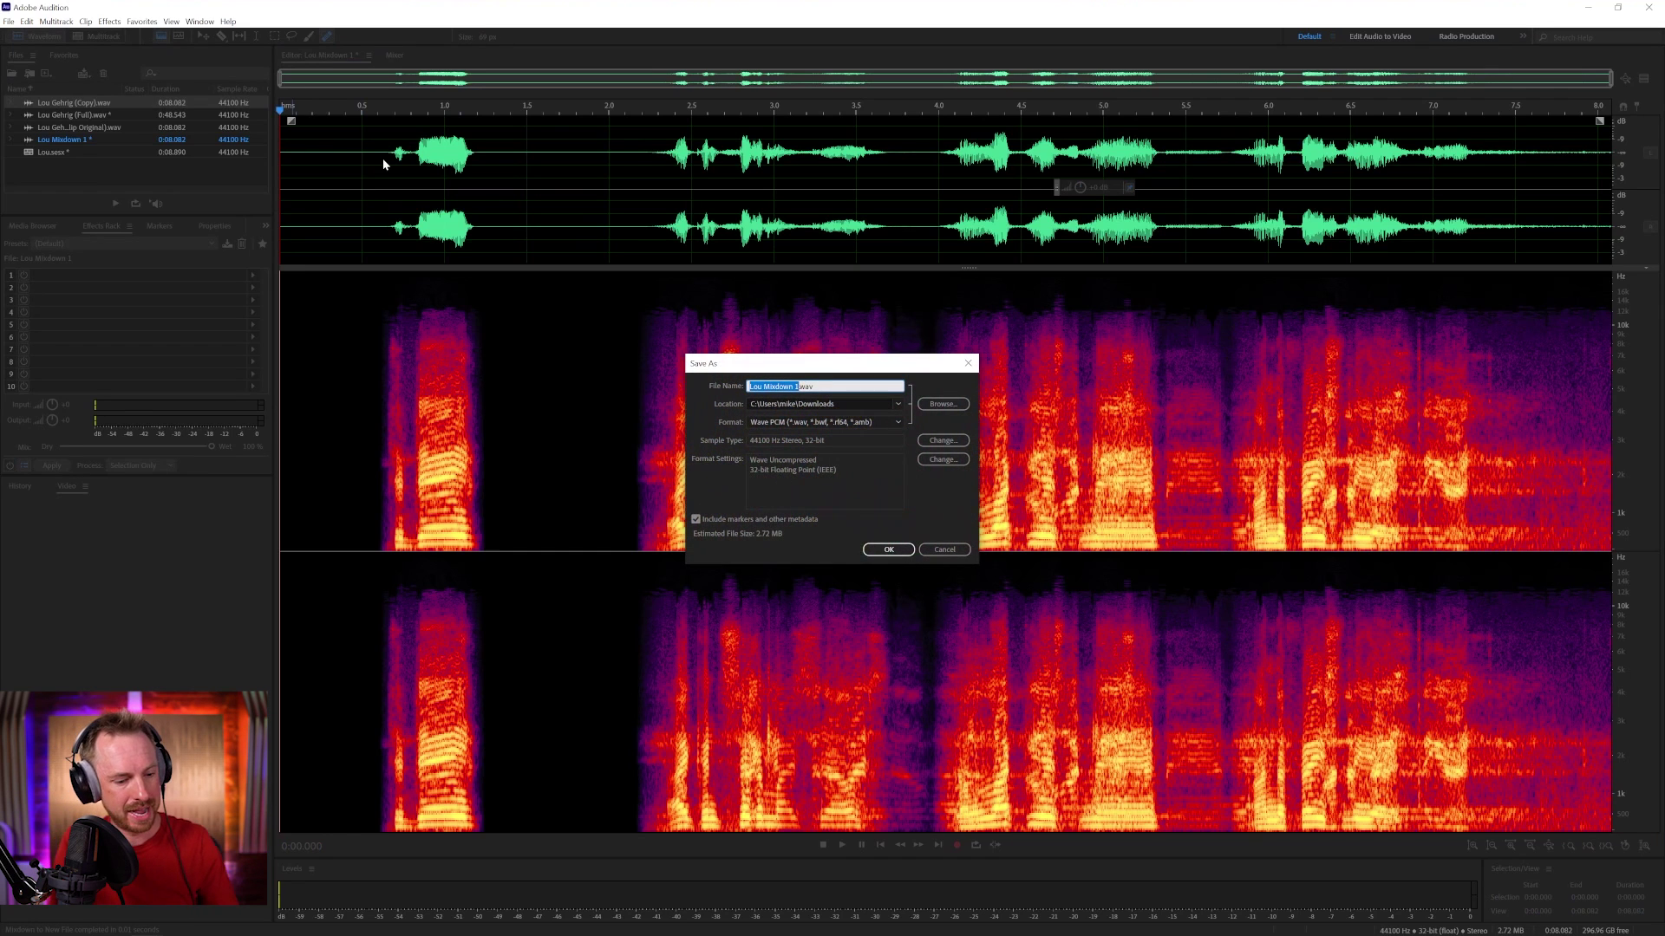
type("Lou Imp")
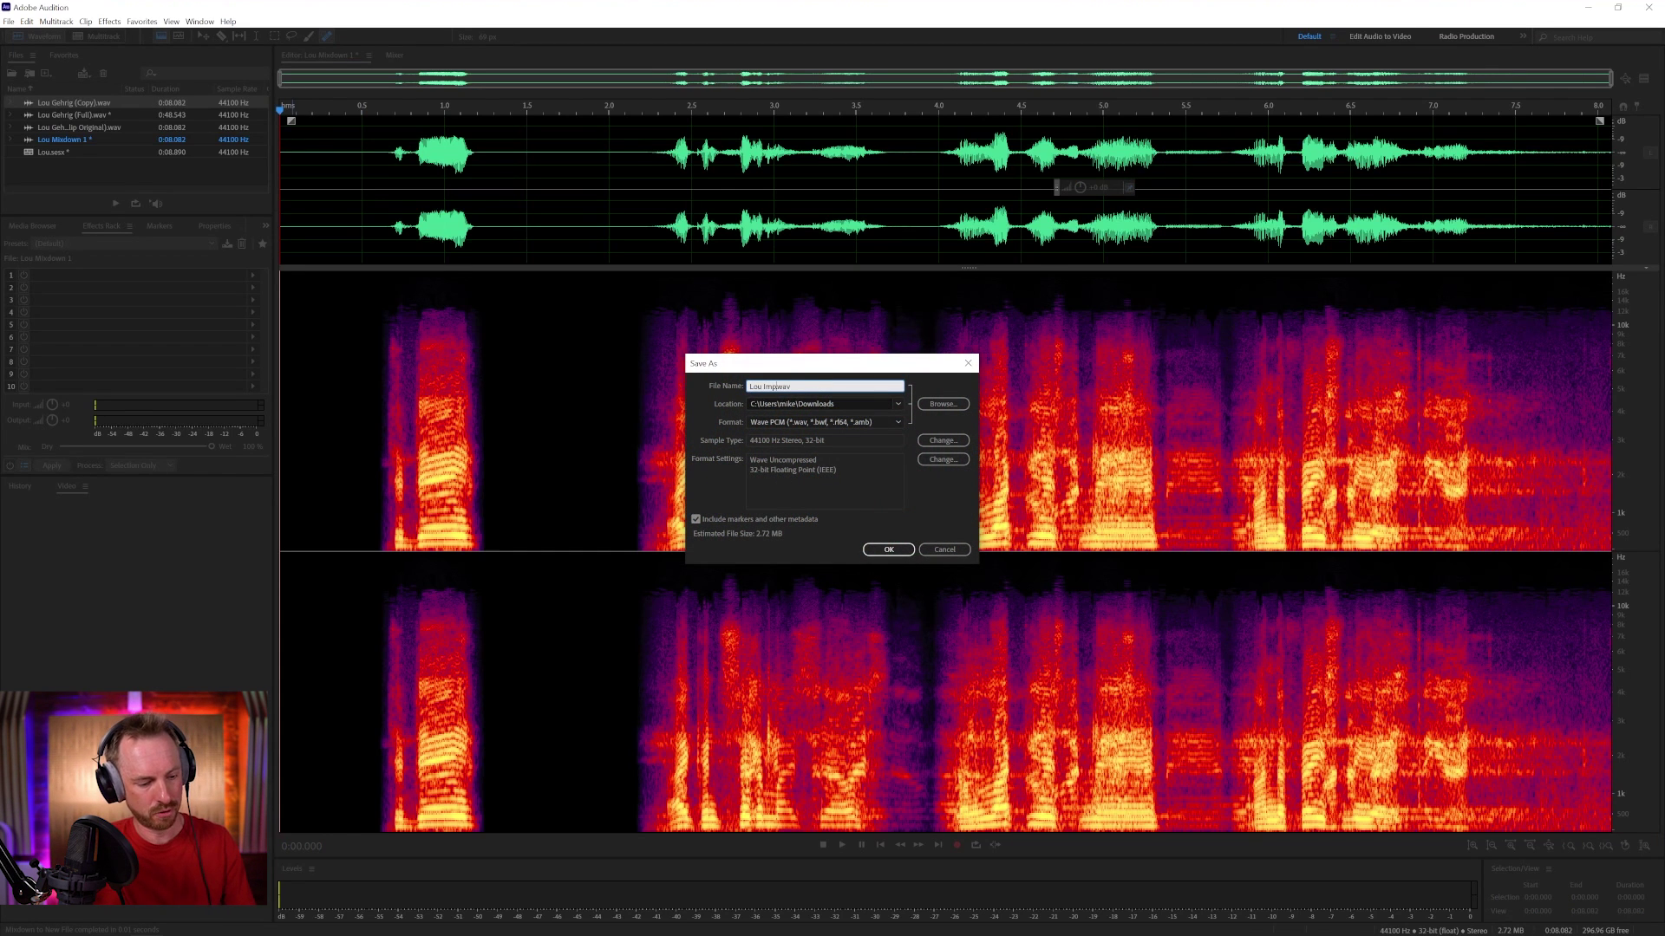
key("Return")
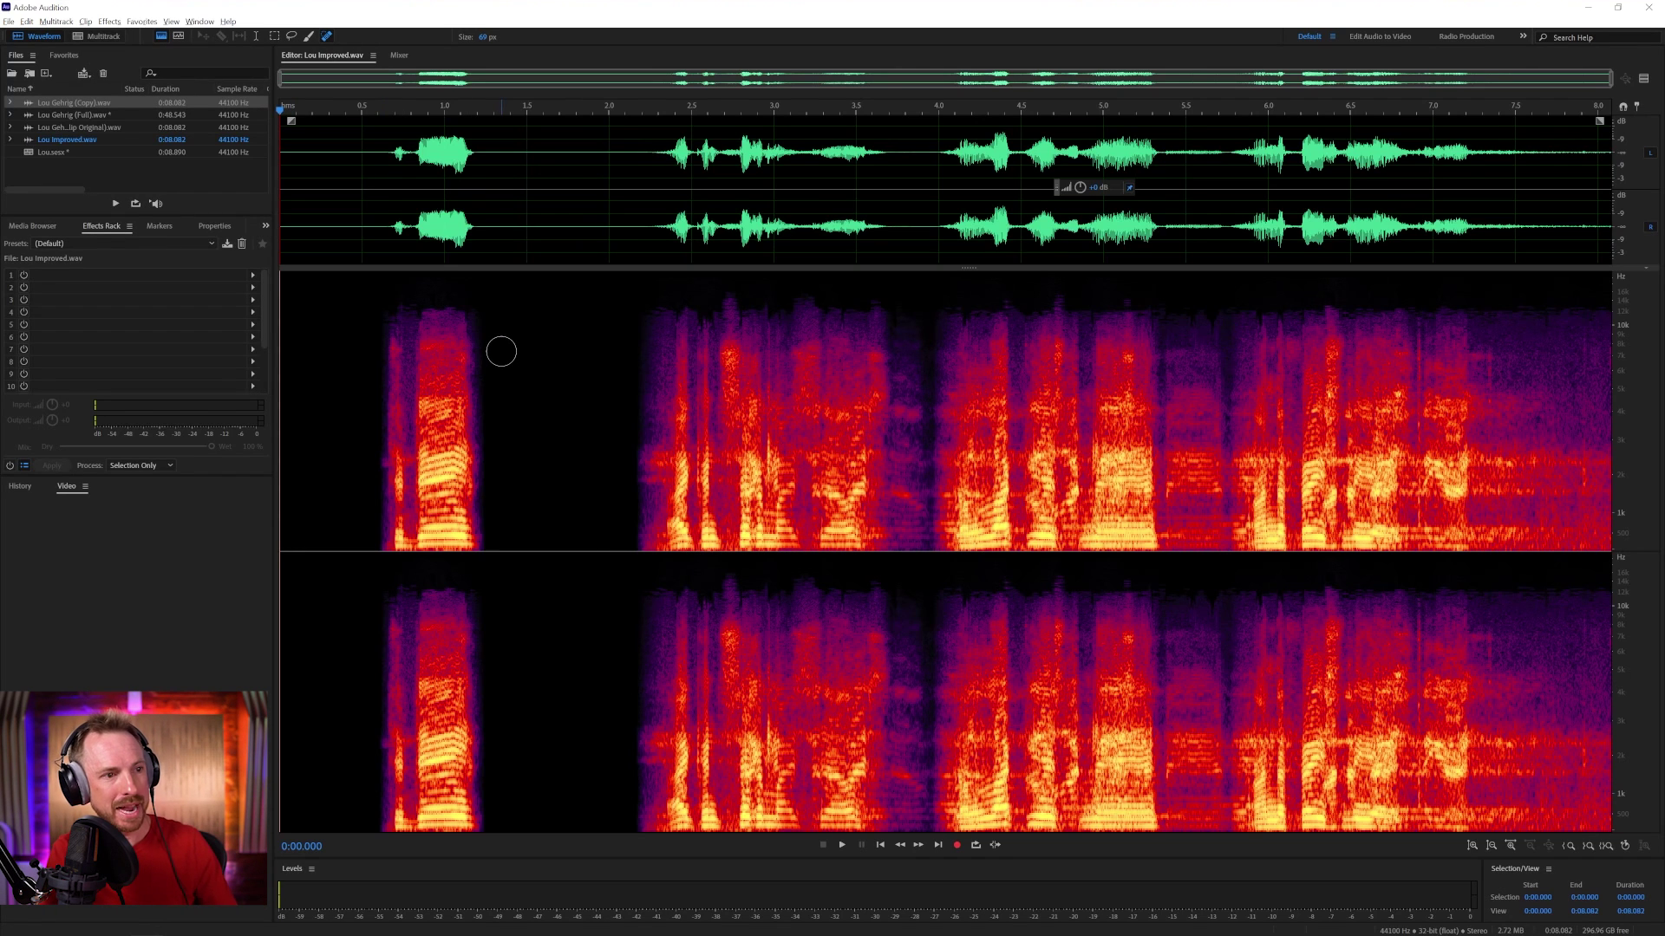
key("alt+Tab")
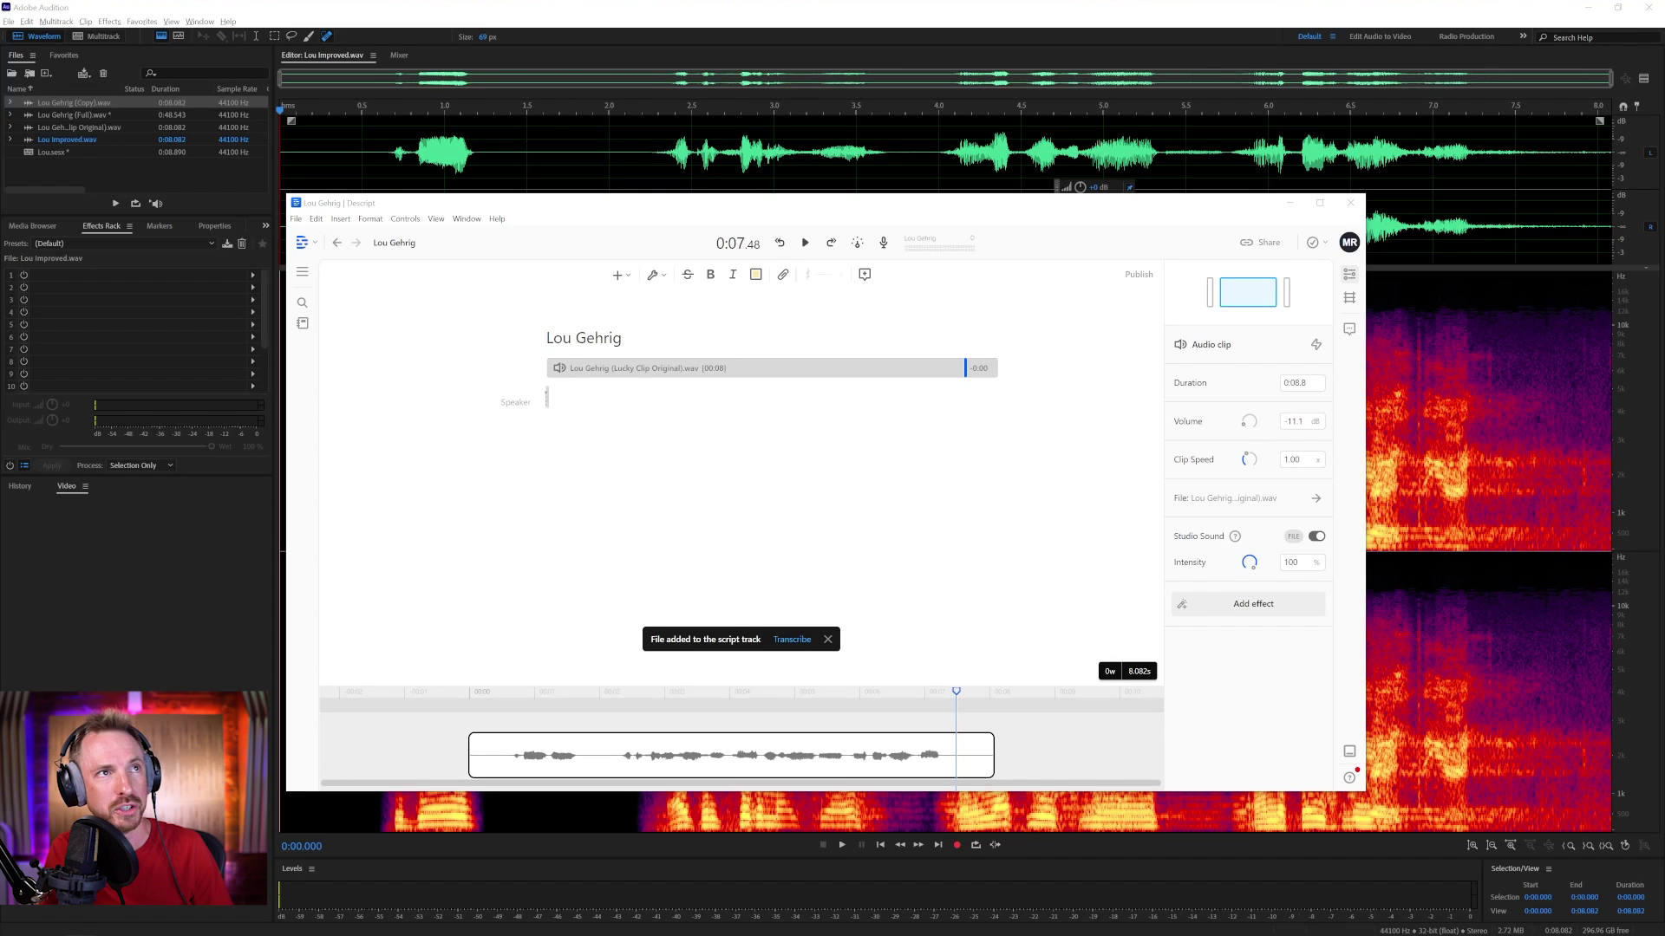
- Add Lou Improved.wav below the original clip, apply Studio Sound to it, and play it back
left_click_drag(903, 233, 893, 401)
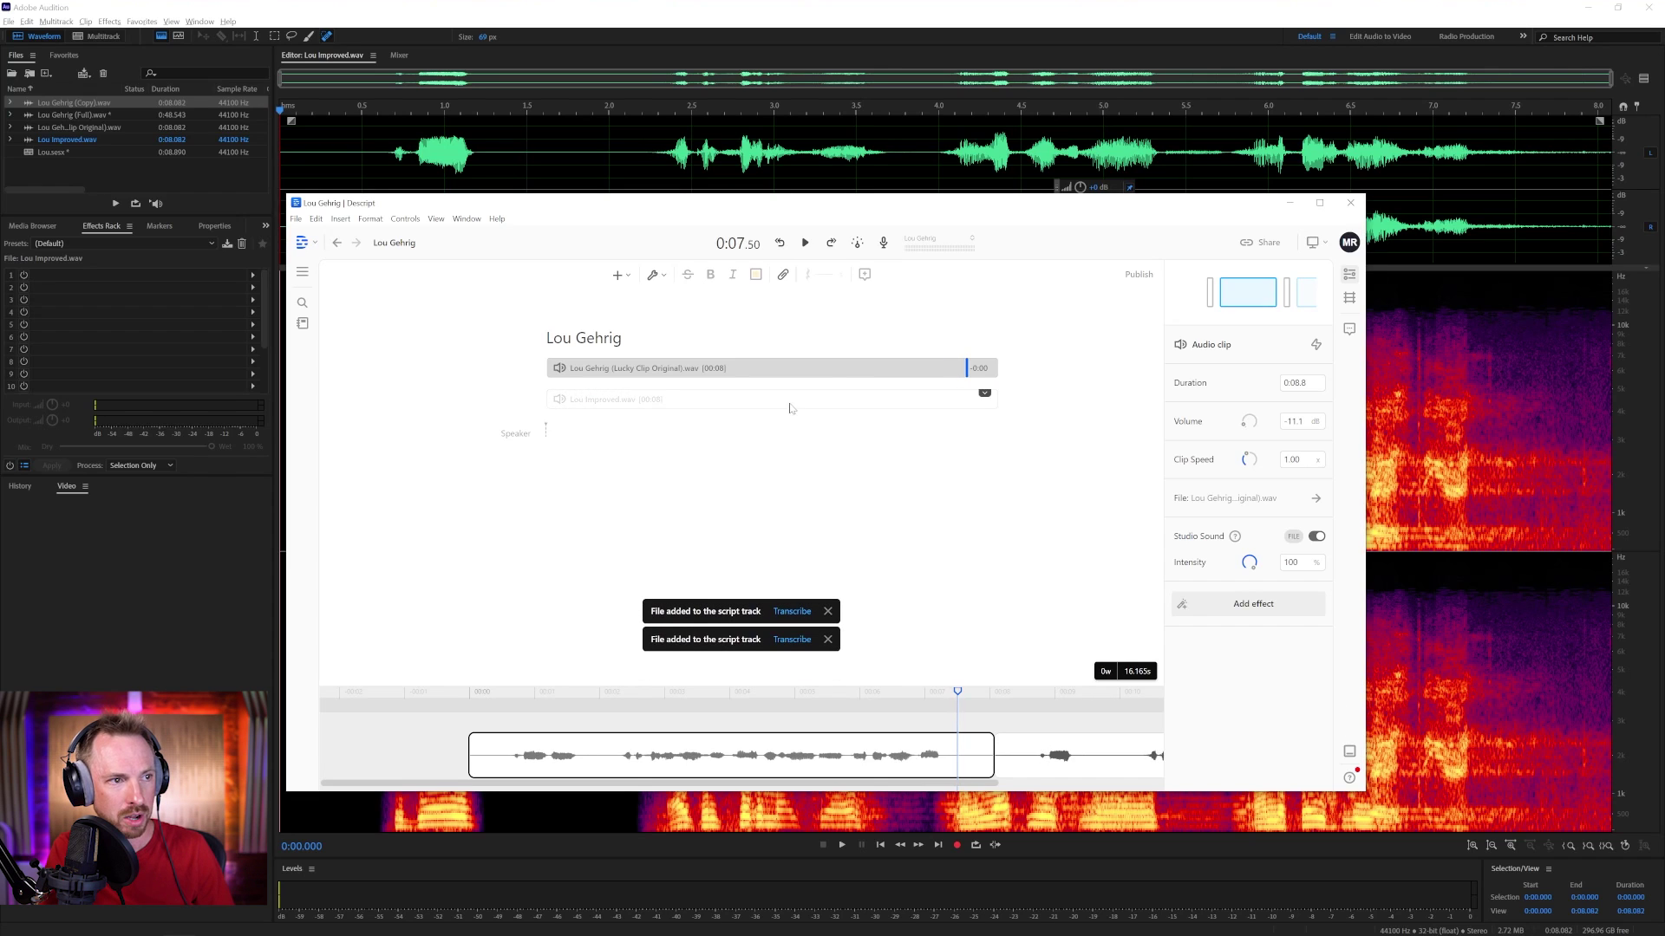
left_click(790, 405)
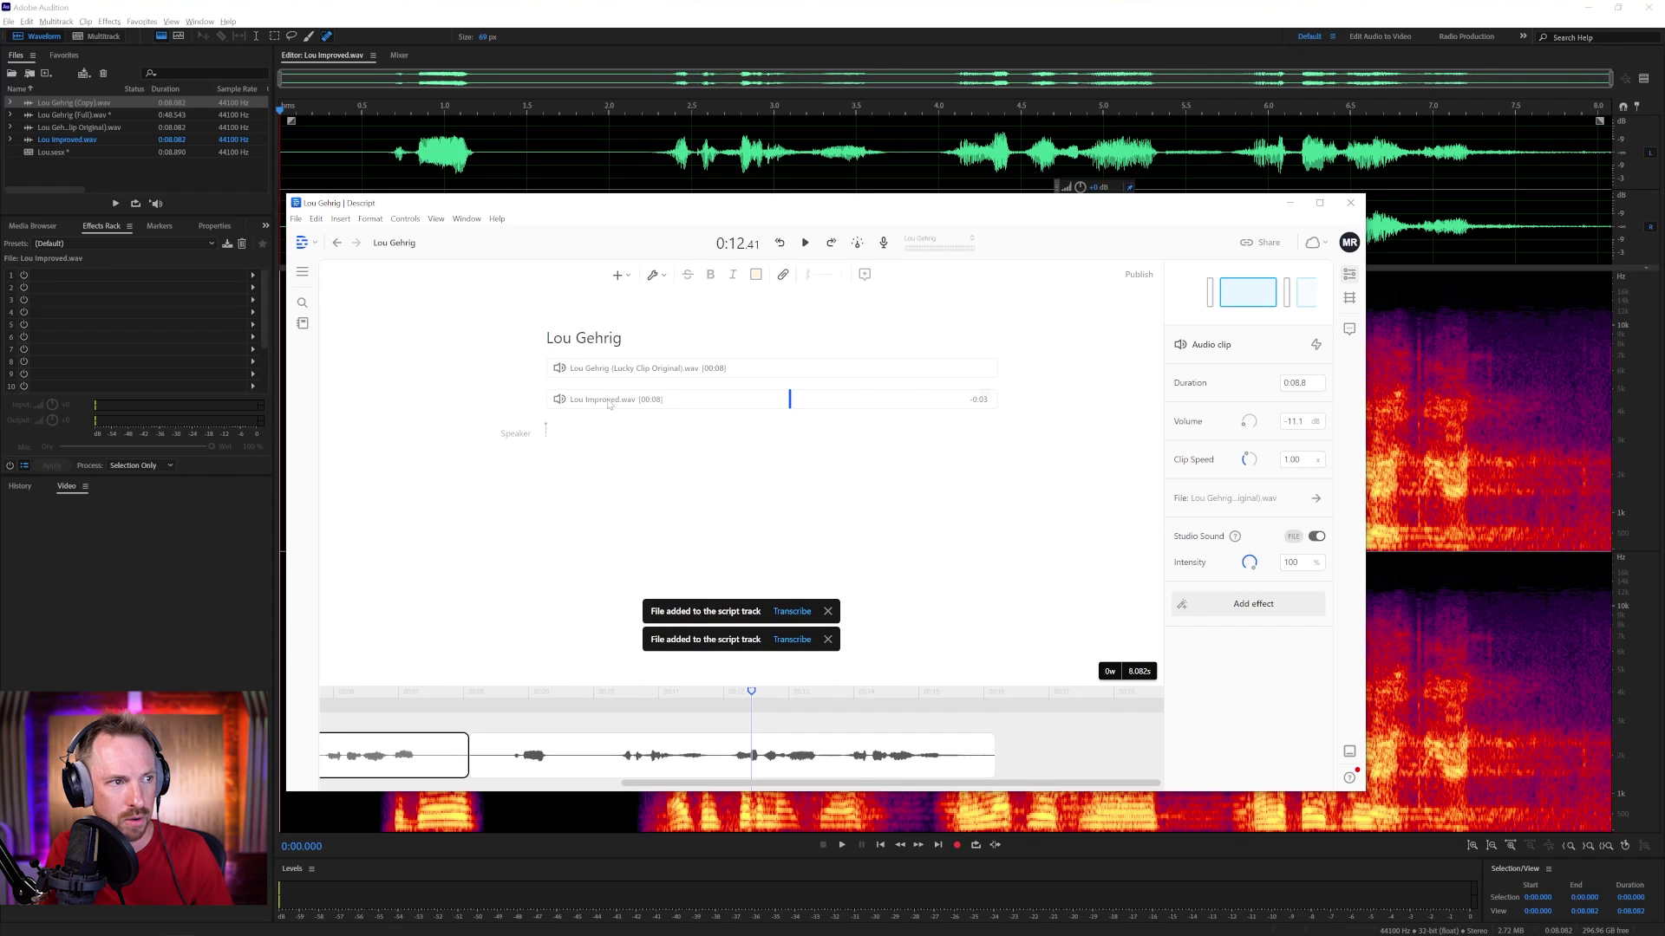
left_click(830, 401)
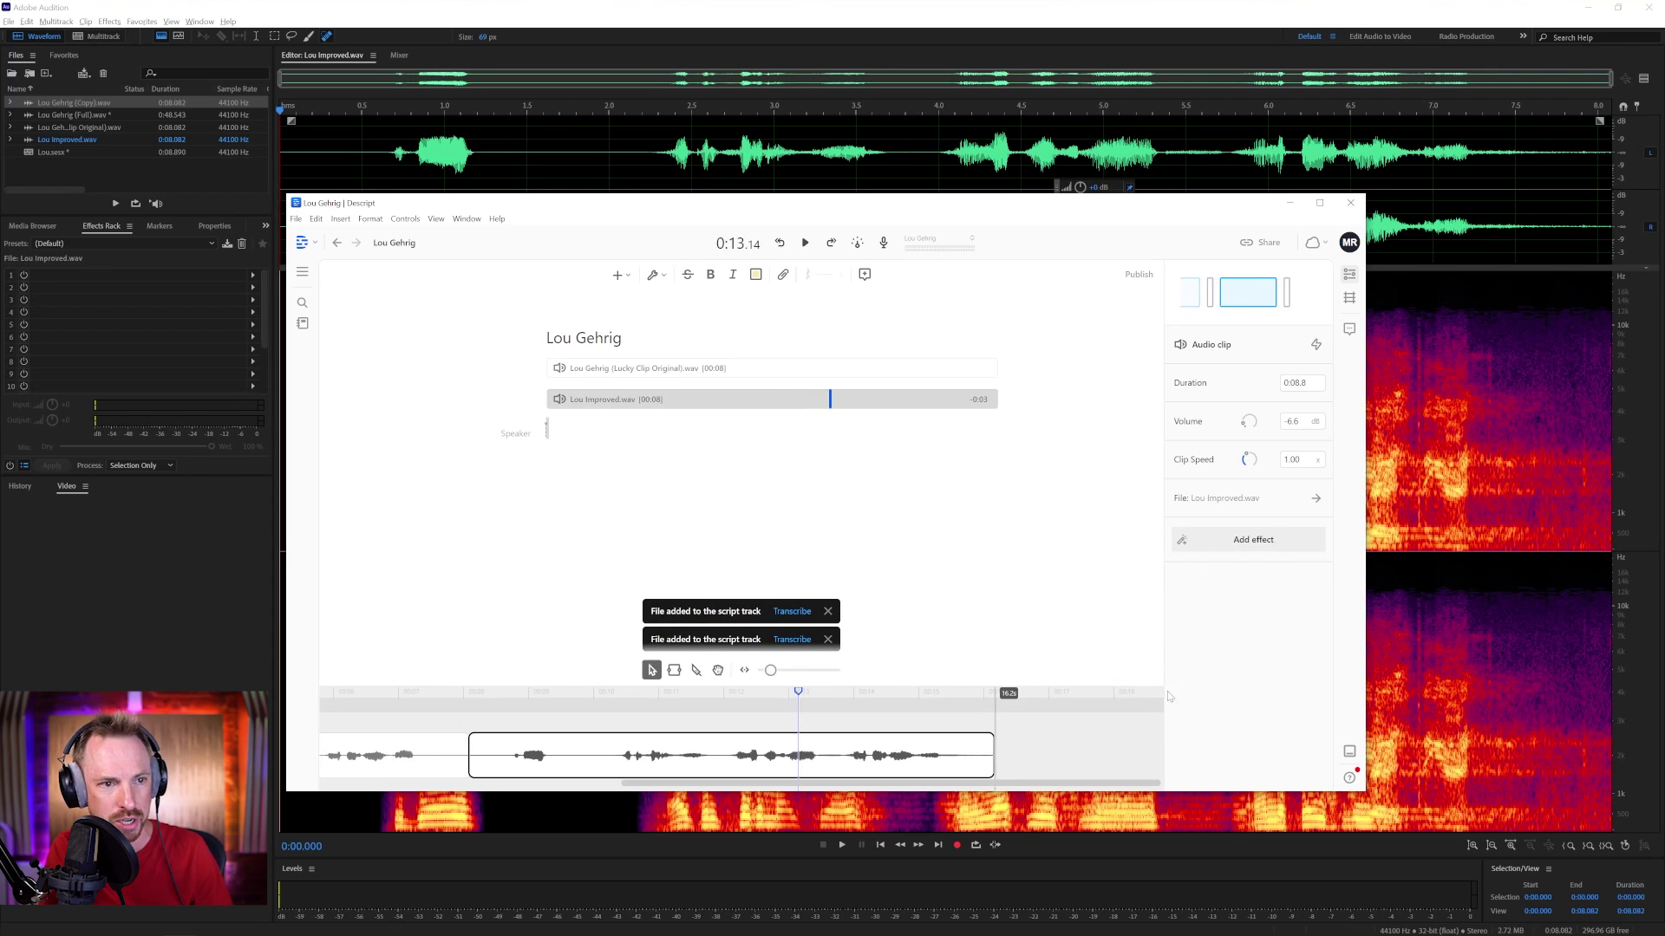
left_click(1268, 543)
left_click(1128, 398)
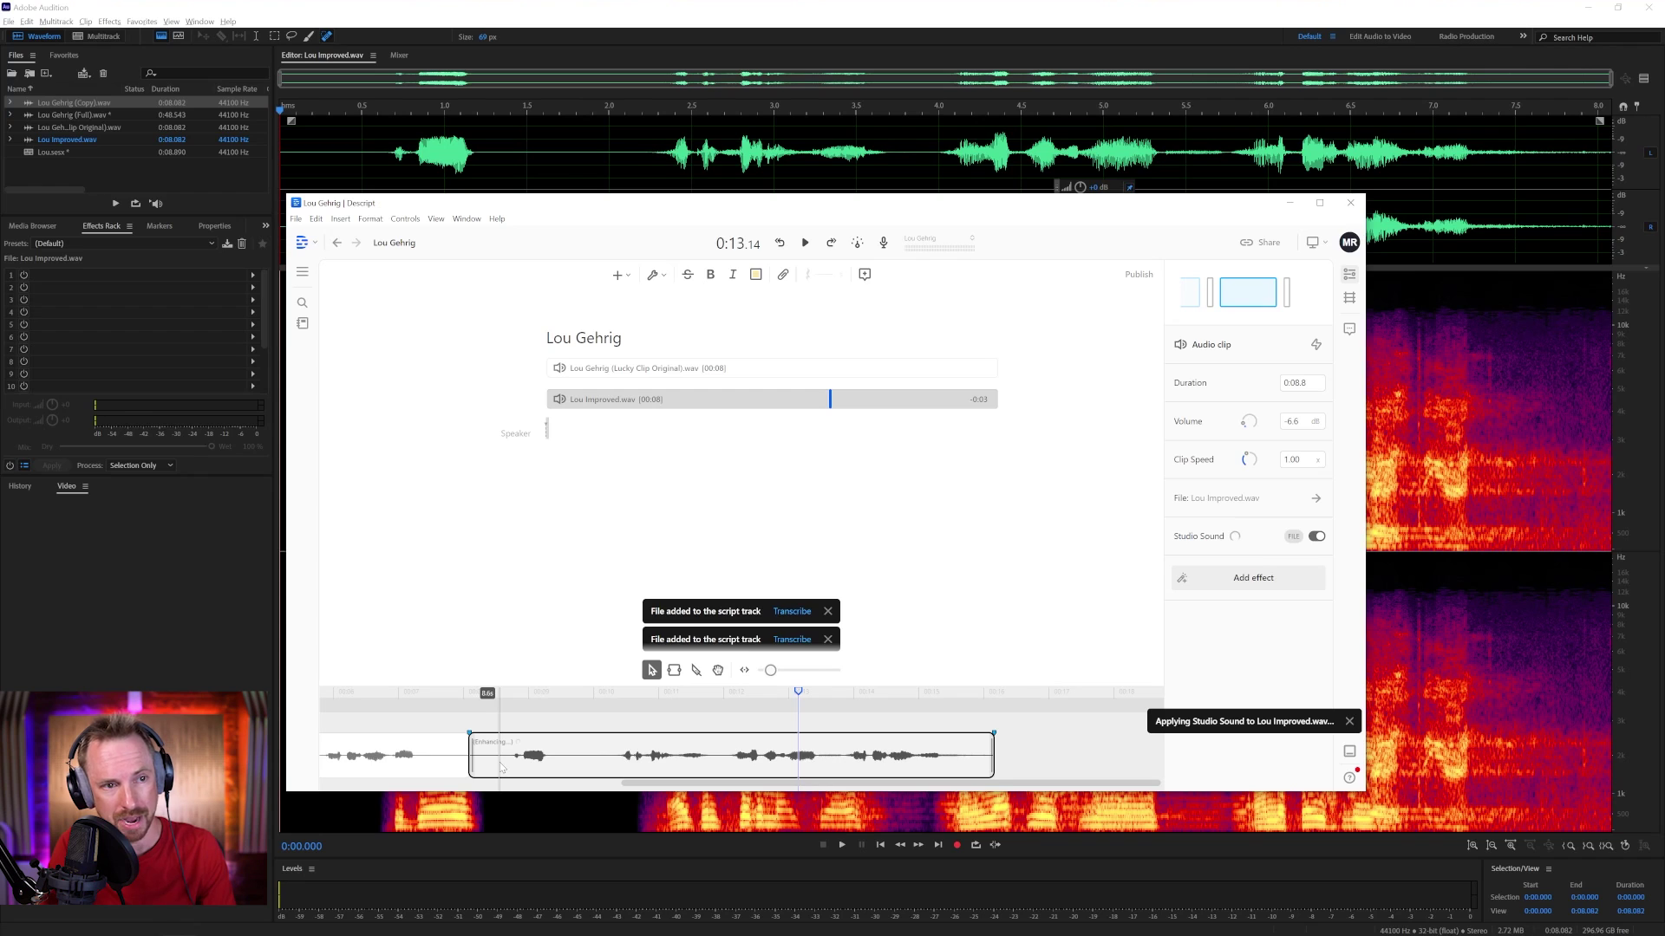
left_click(501, 767)
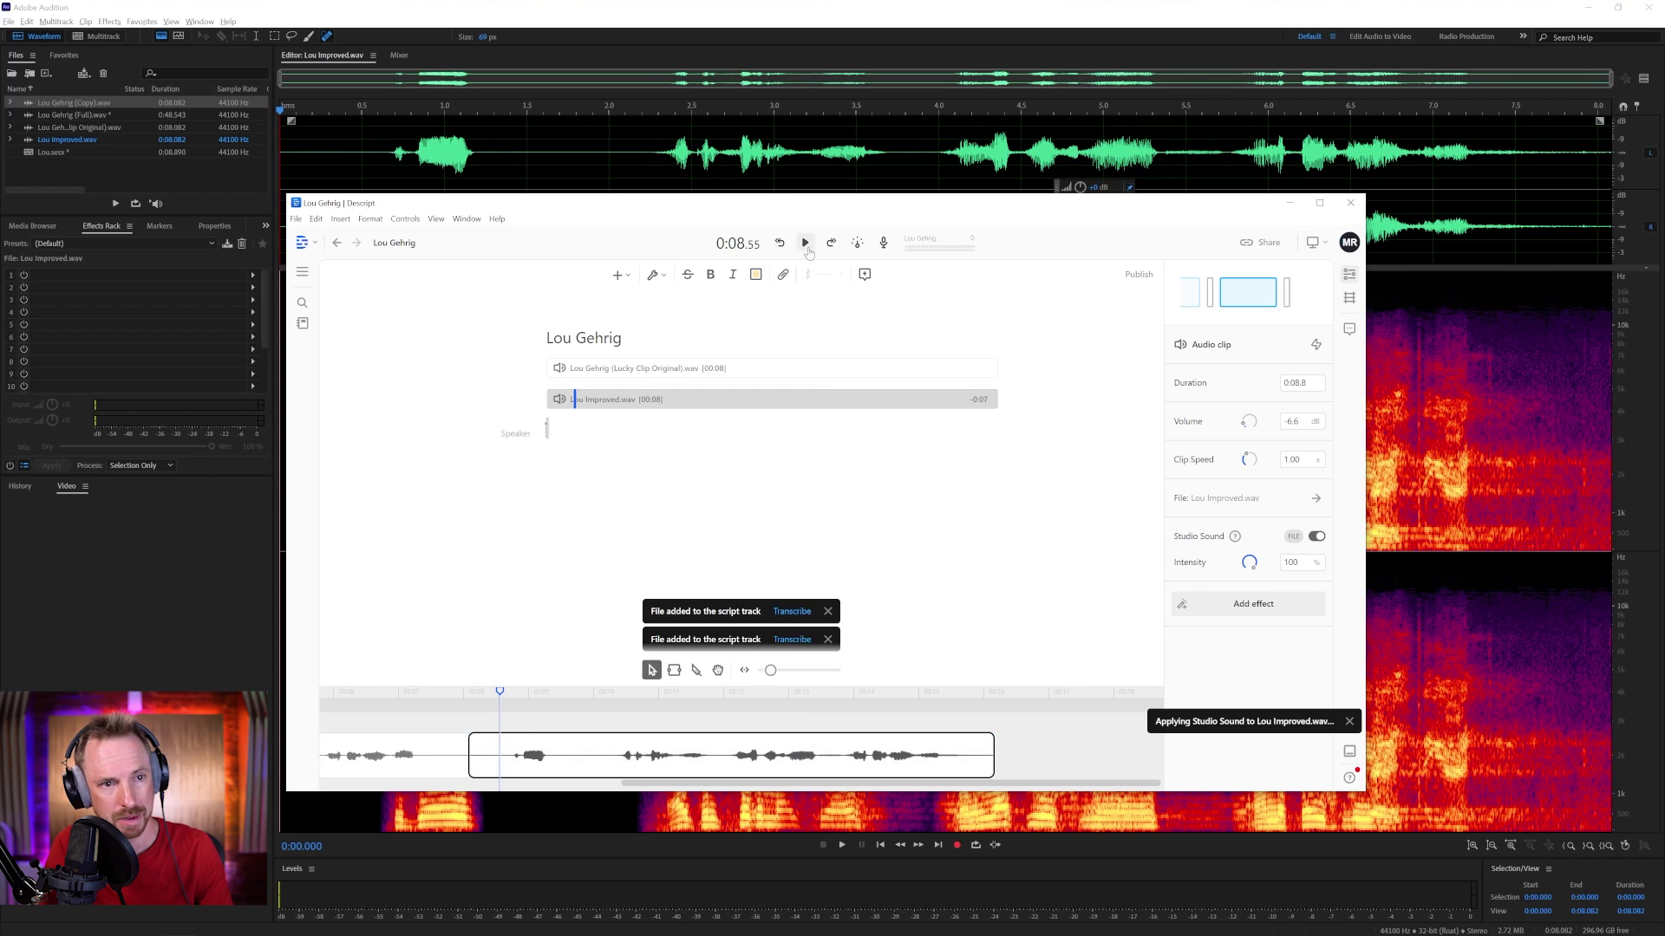
left_click(805, 243)
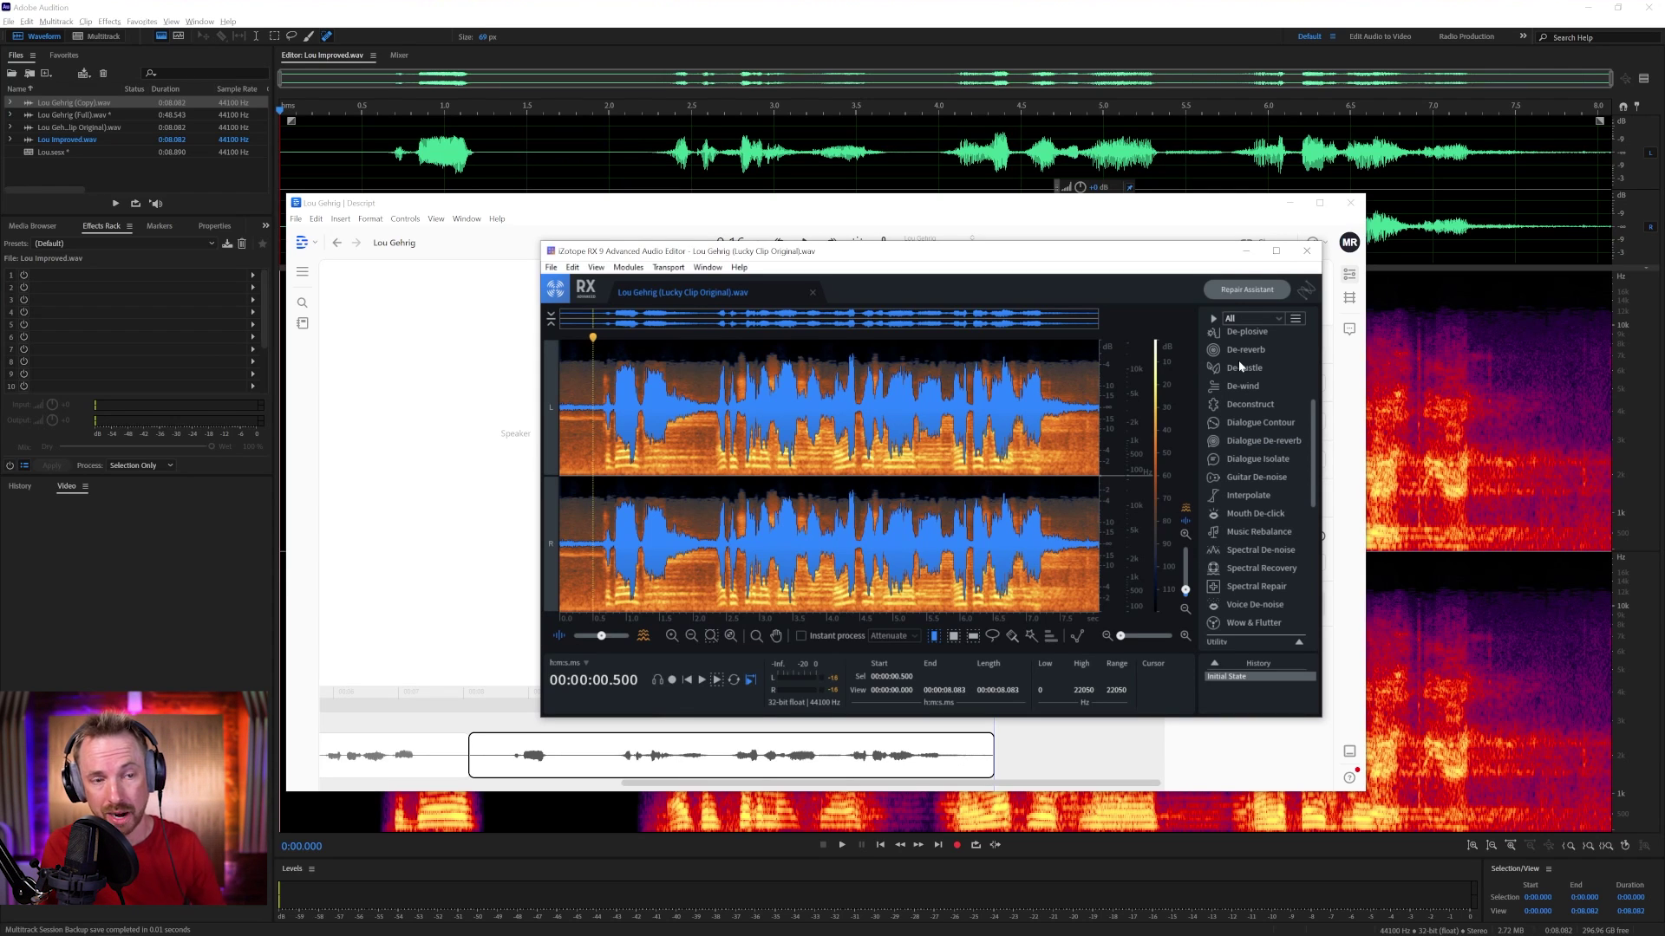
- Preview Dialogue De-reverb with the Vocal Detail preset from the clip's start
left_click(1260, 441)
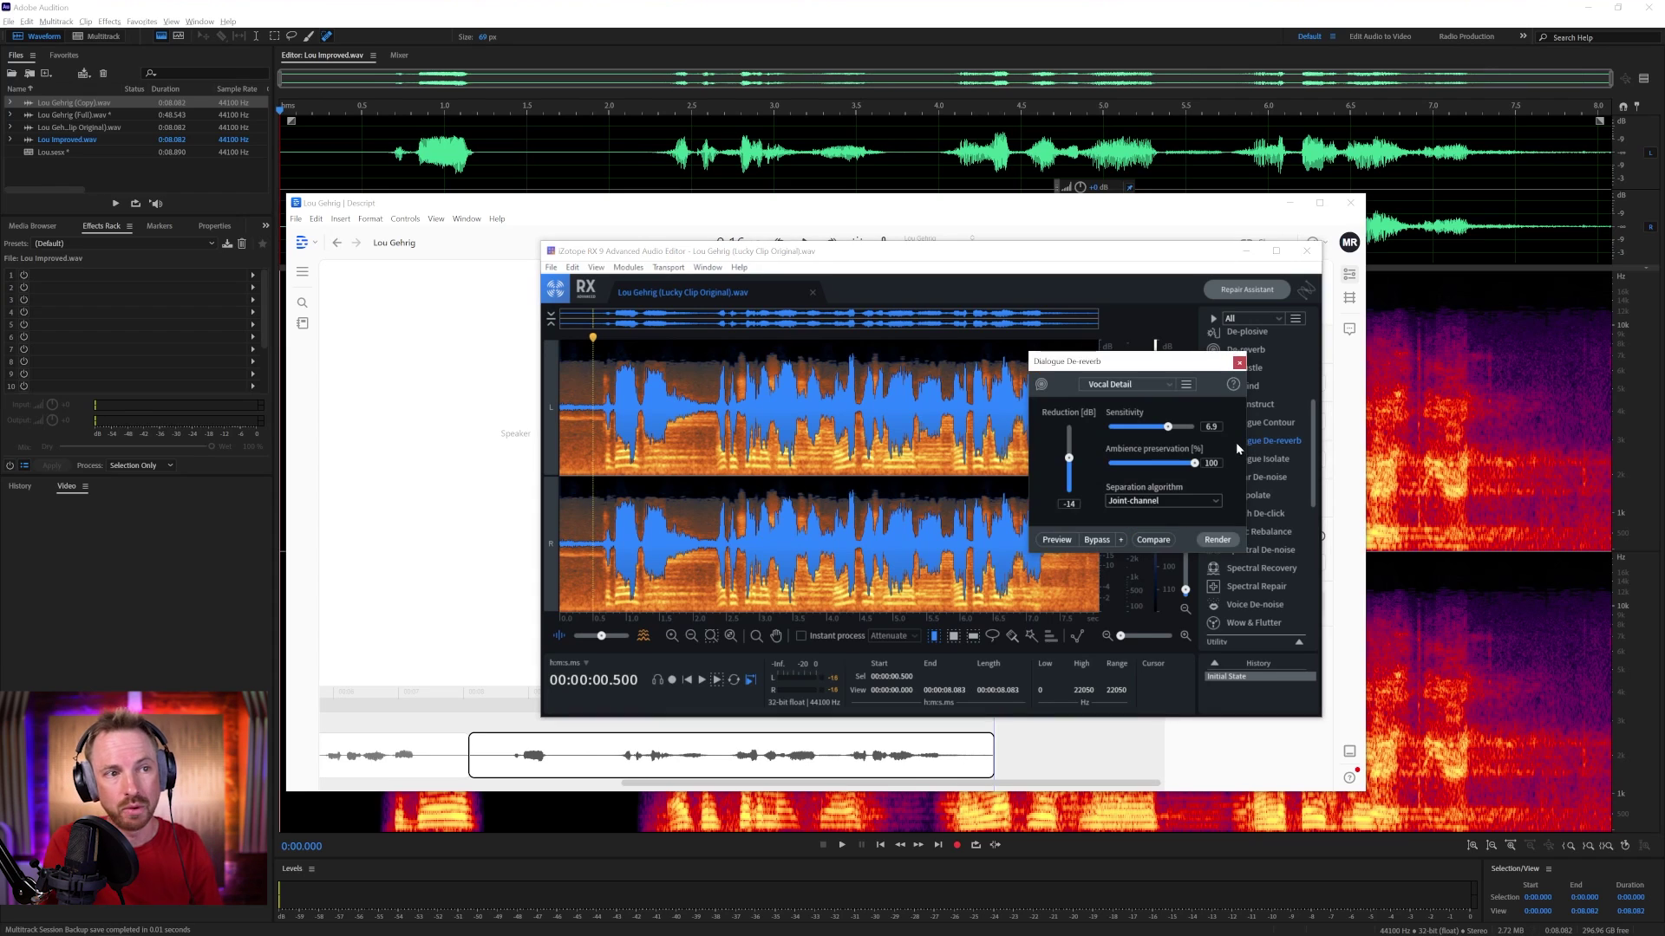
left_click(1136, 383)
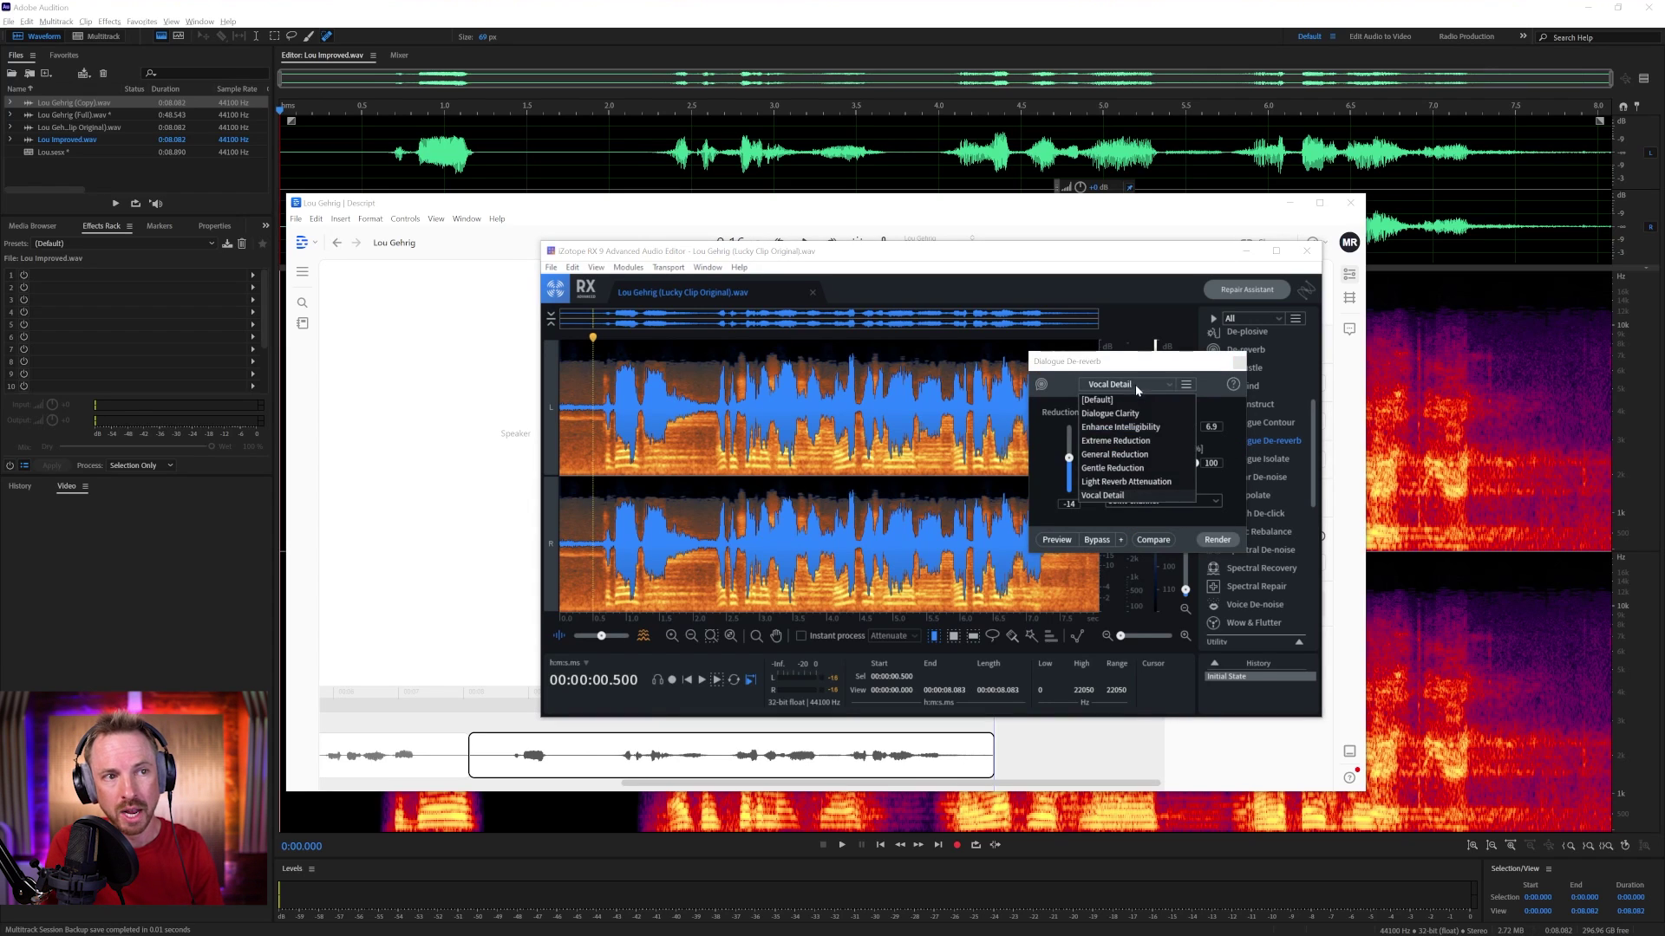
left_click(1138, 497)
left_click(579, 468)
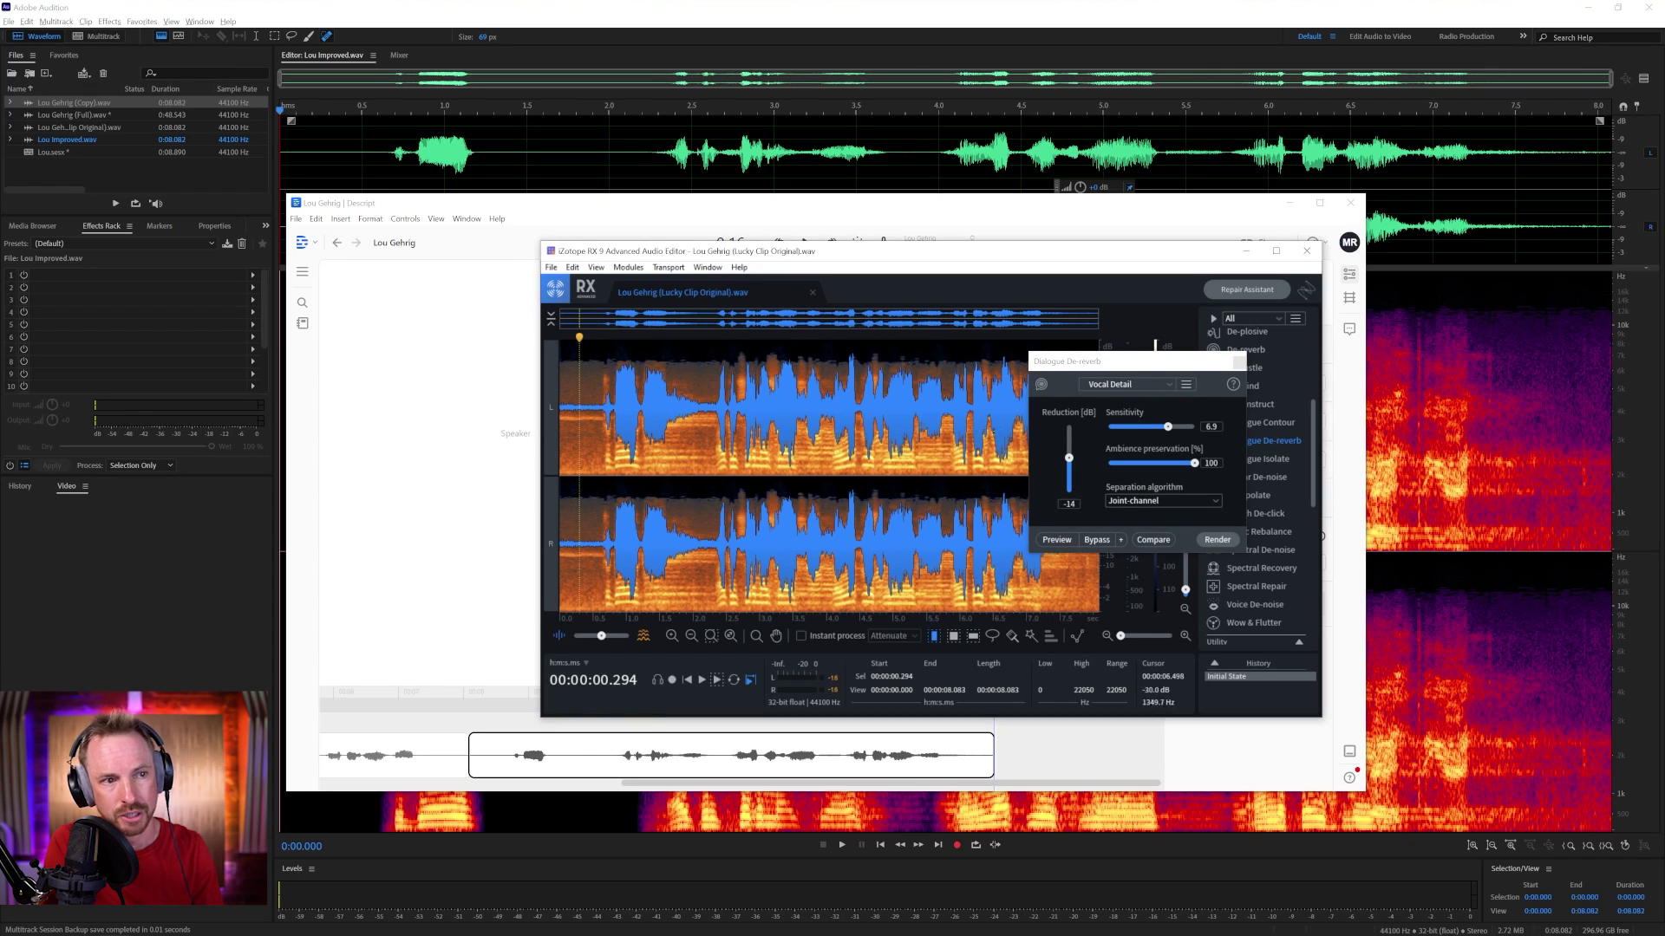
left_click(1056, 540)
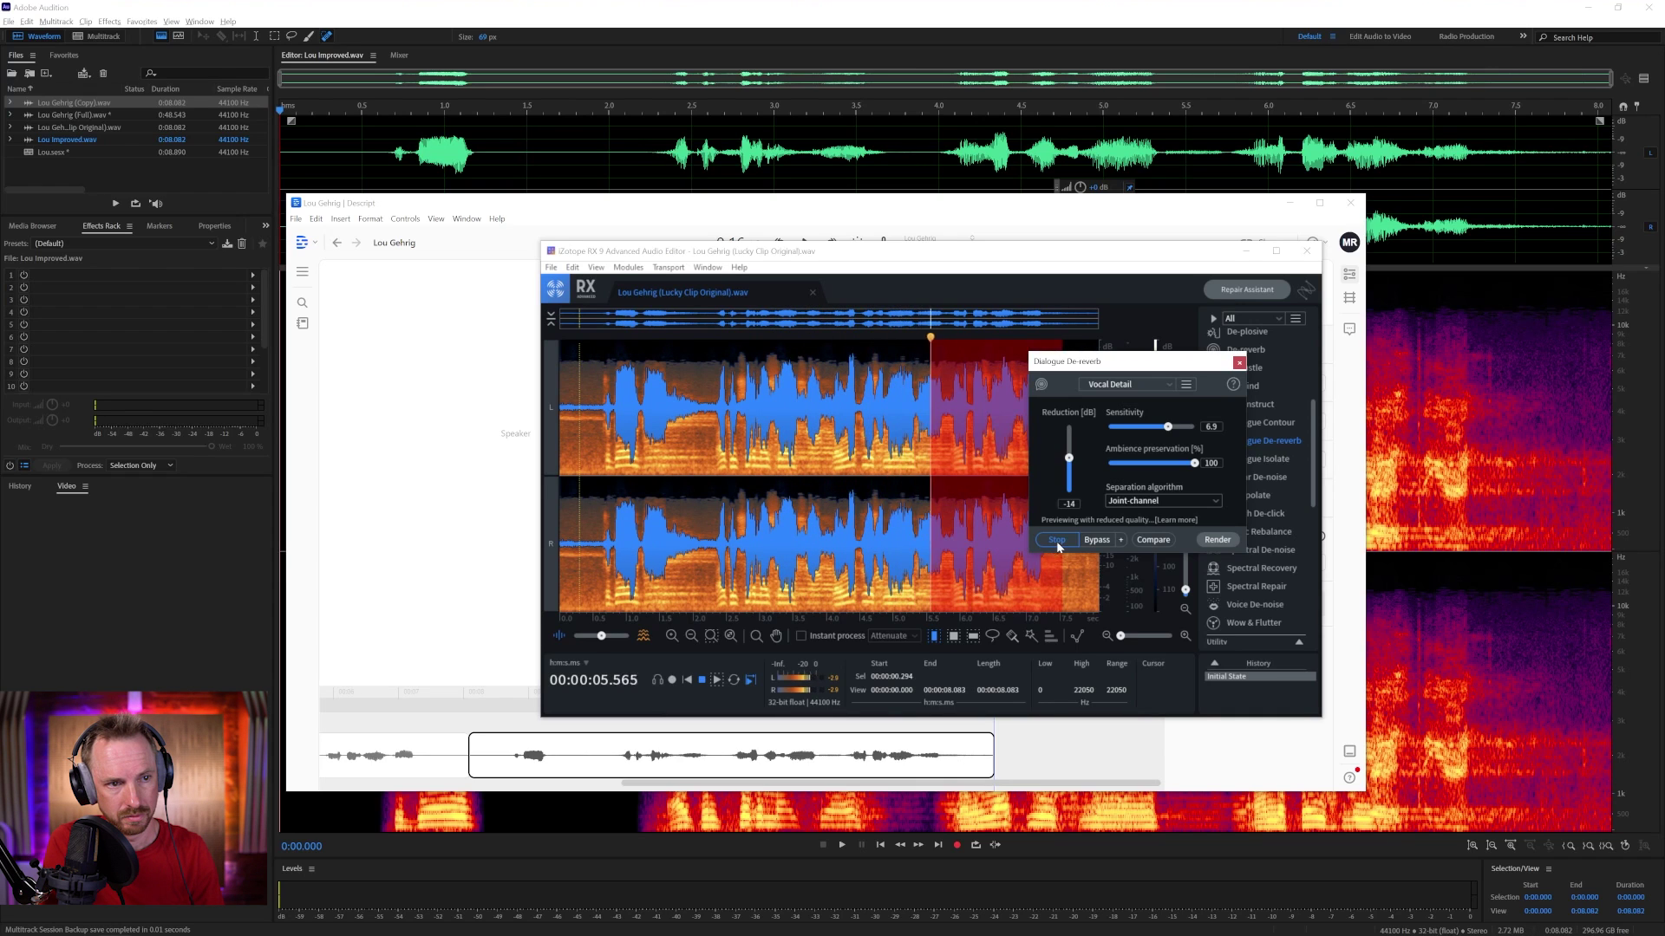
left_click(1057, 541)
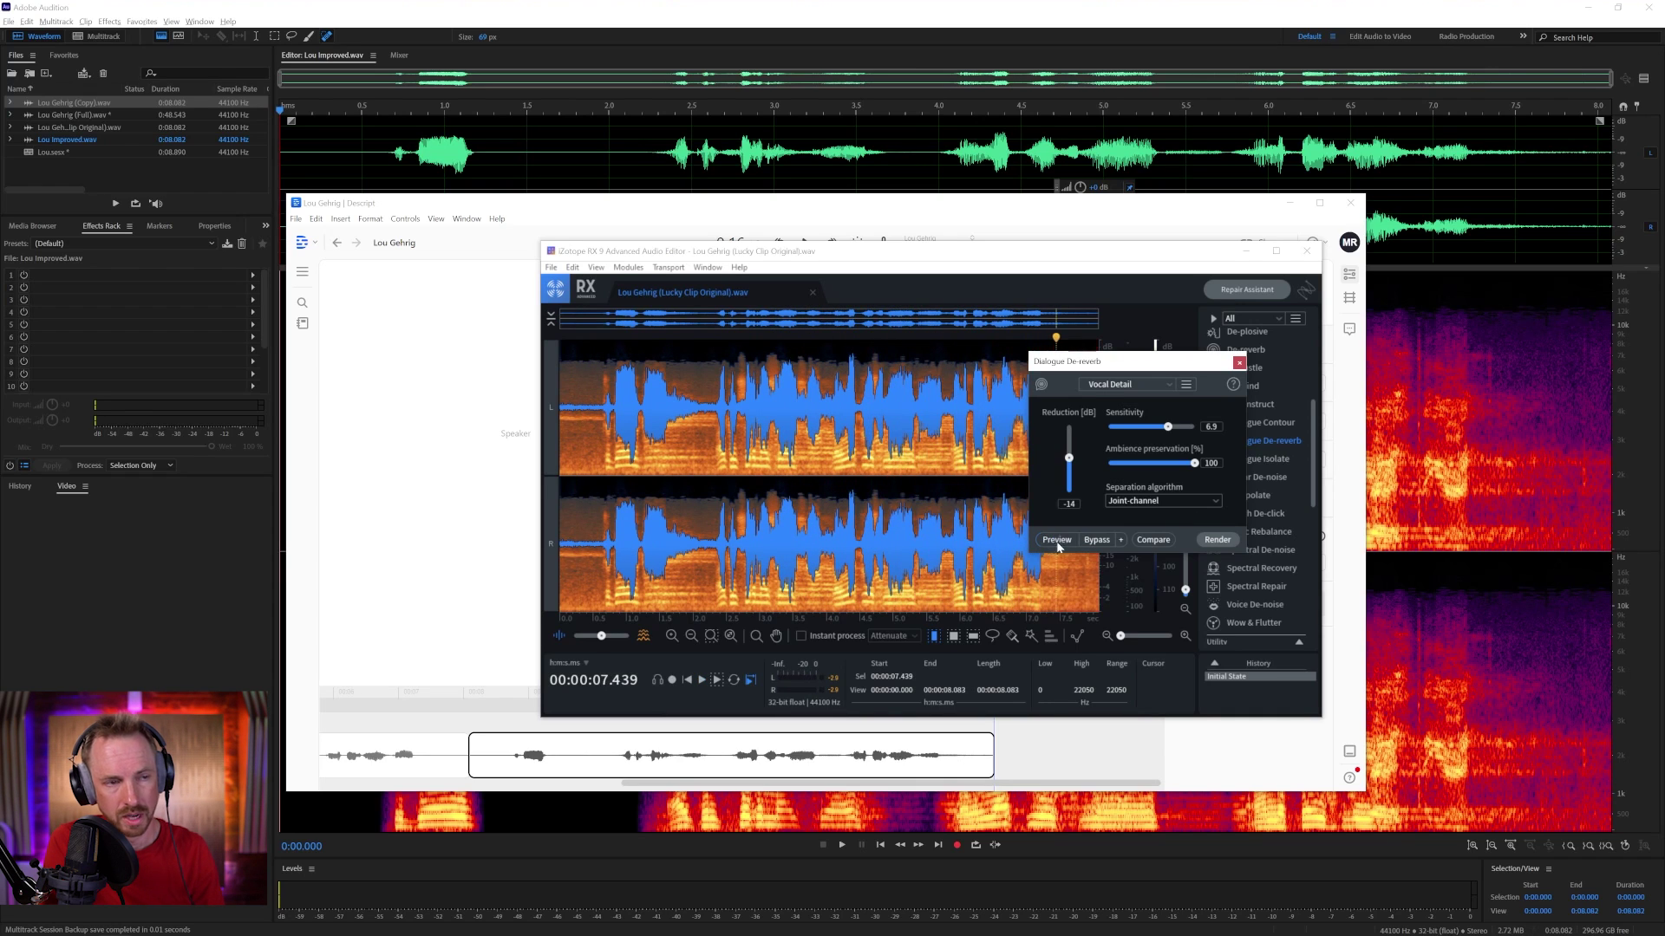
- Switch De-reverb to the Extreme Reduction preset and preview it from the start
left_click(1092, 384)
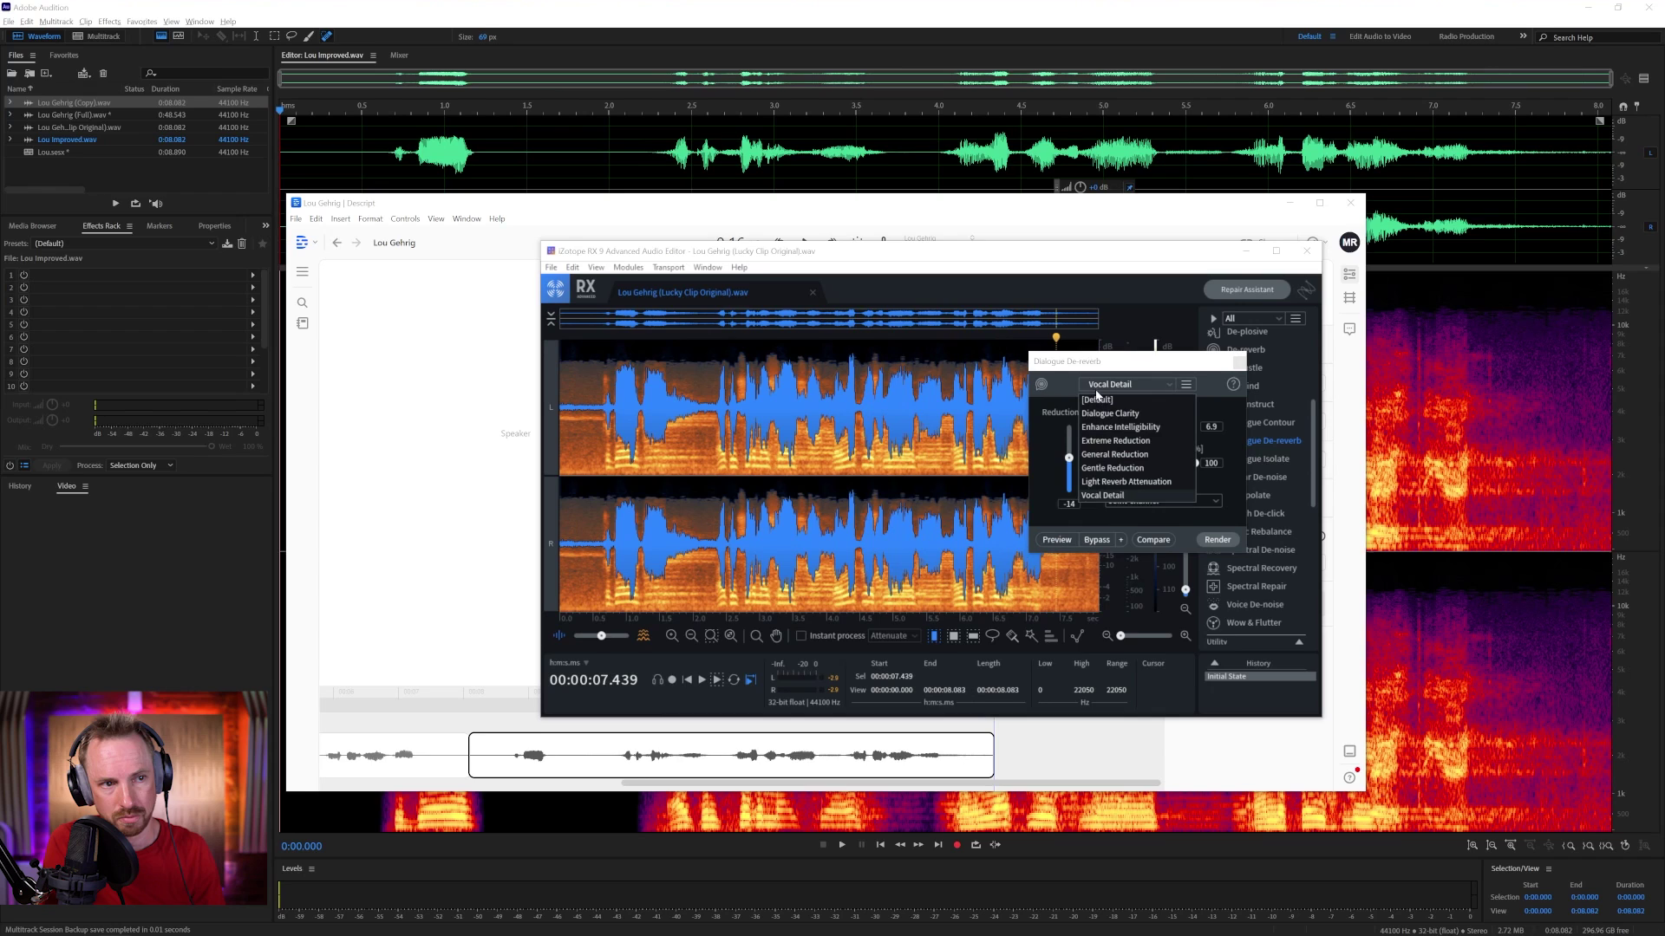
left_click(1126, 442)
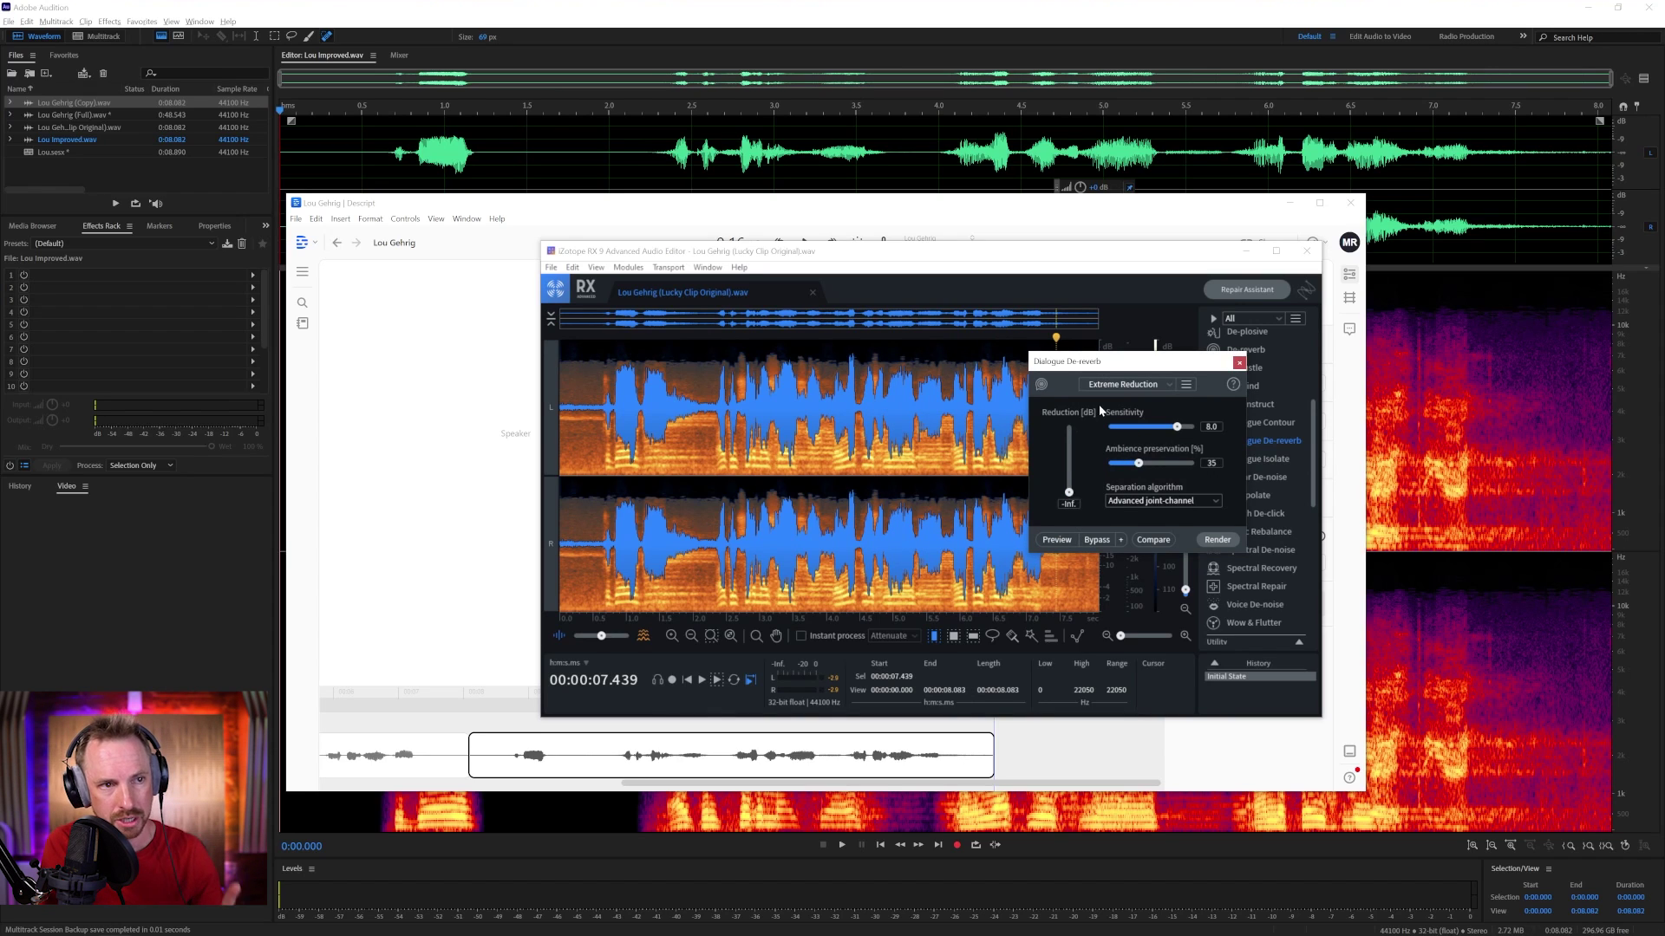
left_click(593, 408)
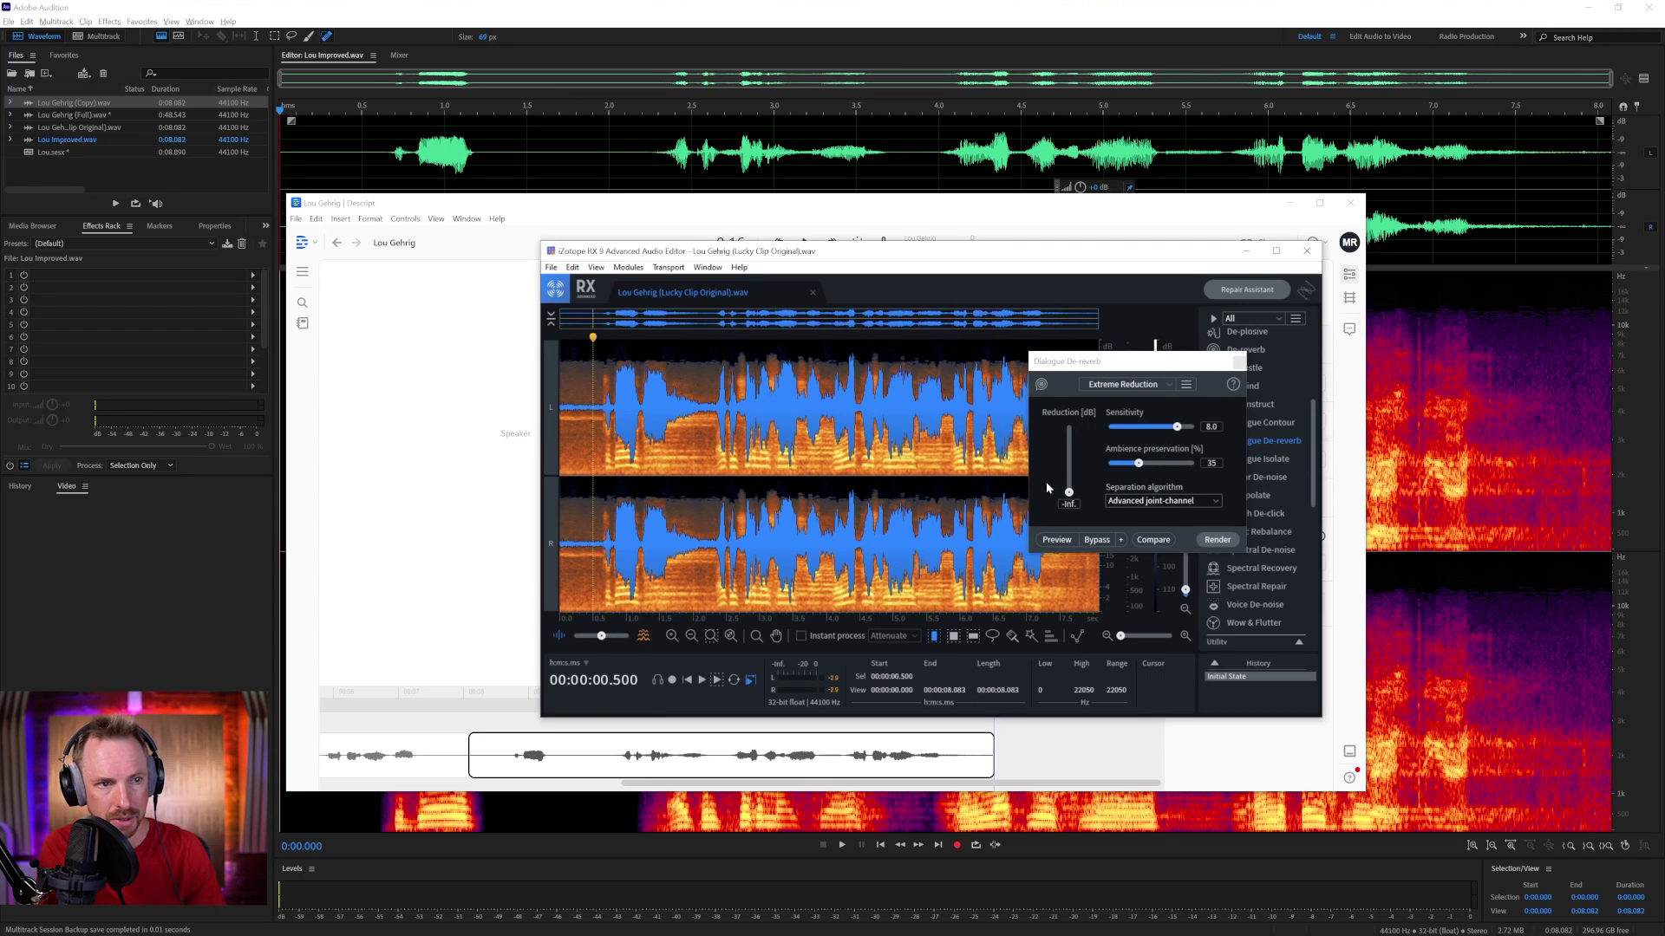
left_click(1056, 539)
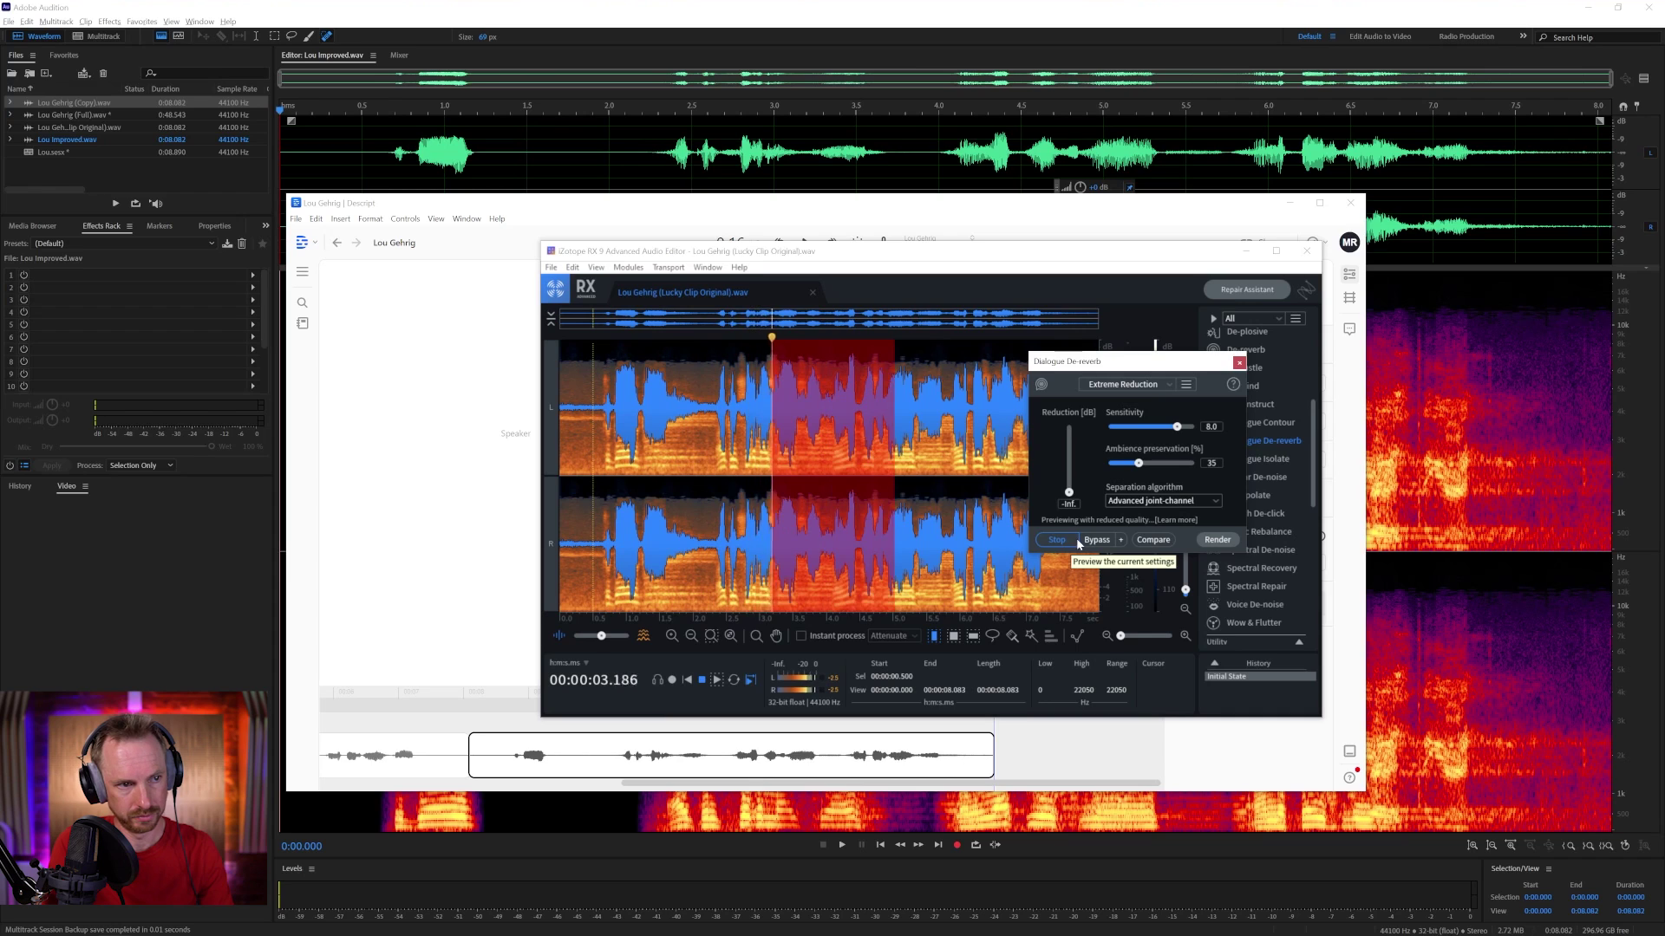
left_click(1076, 540)
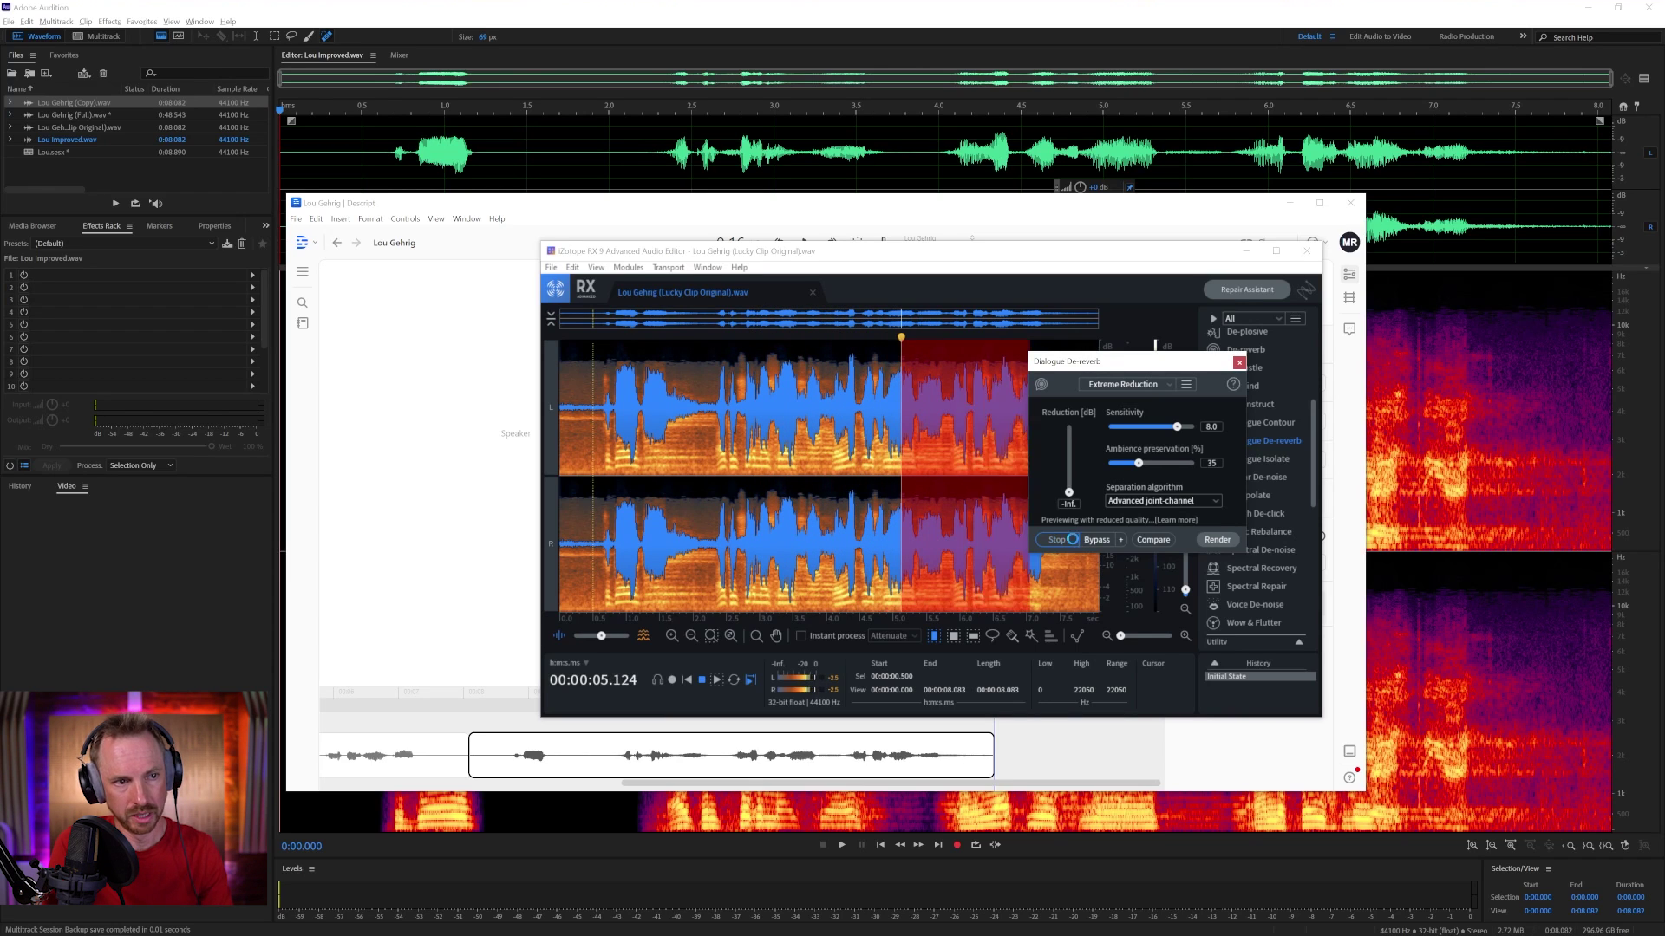
- Close Dialogue De-reverb and load Dialogue Isolate with the Isolate Noise preset
left_click(1240, 363)
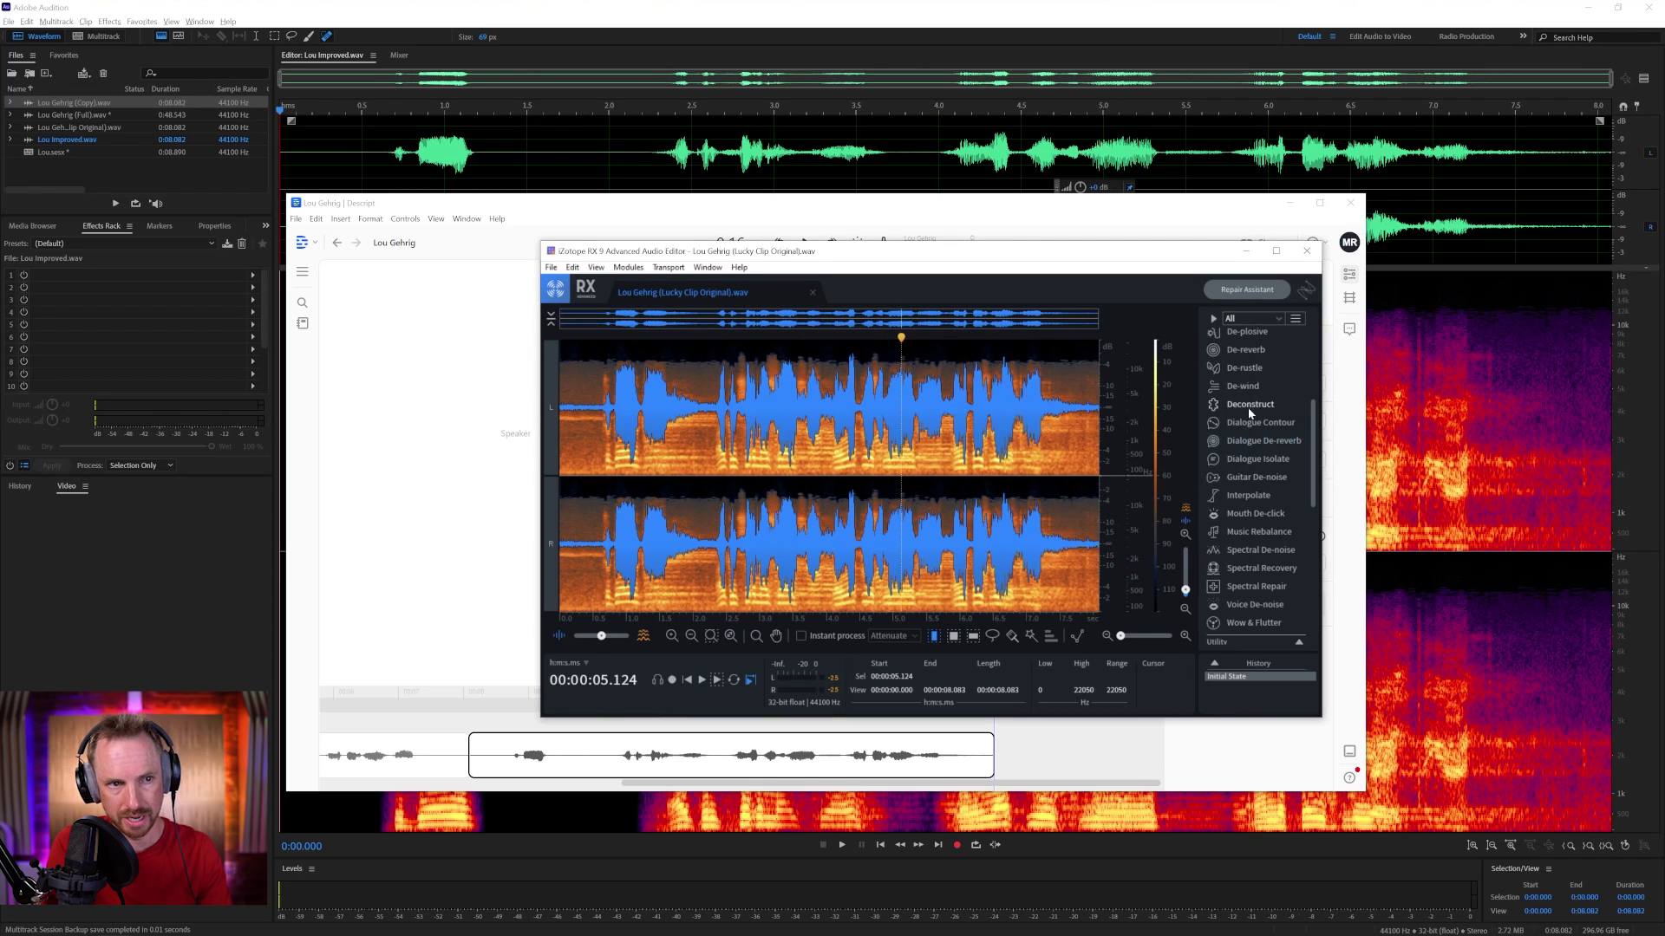
left_click(1257, 458)
left_click(1244, 452)
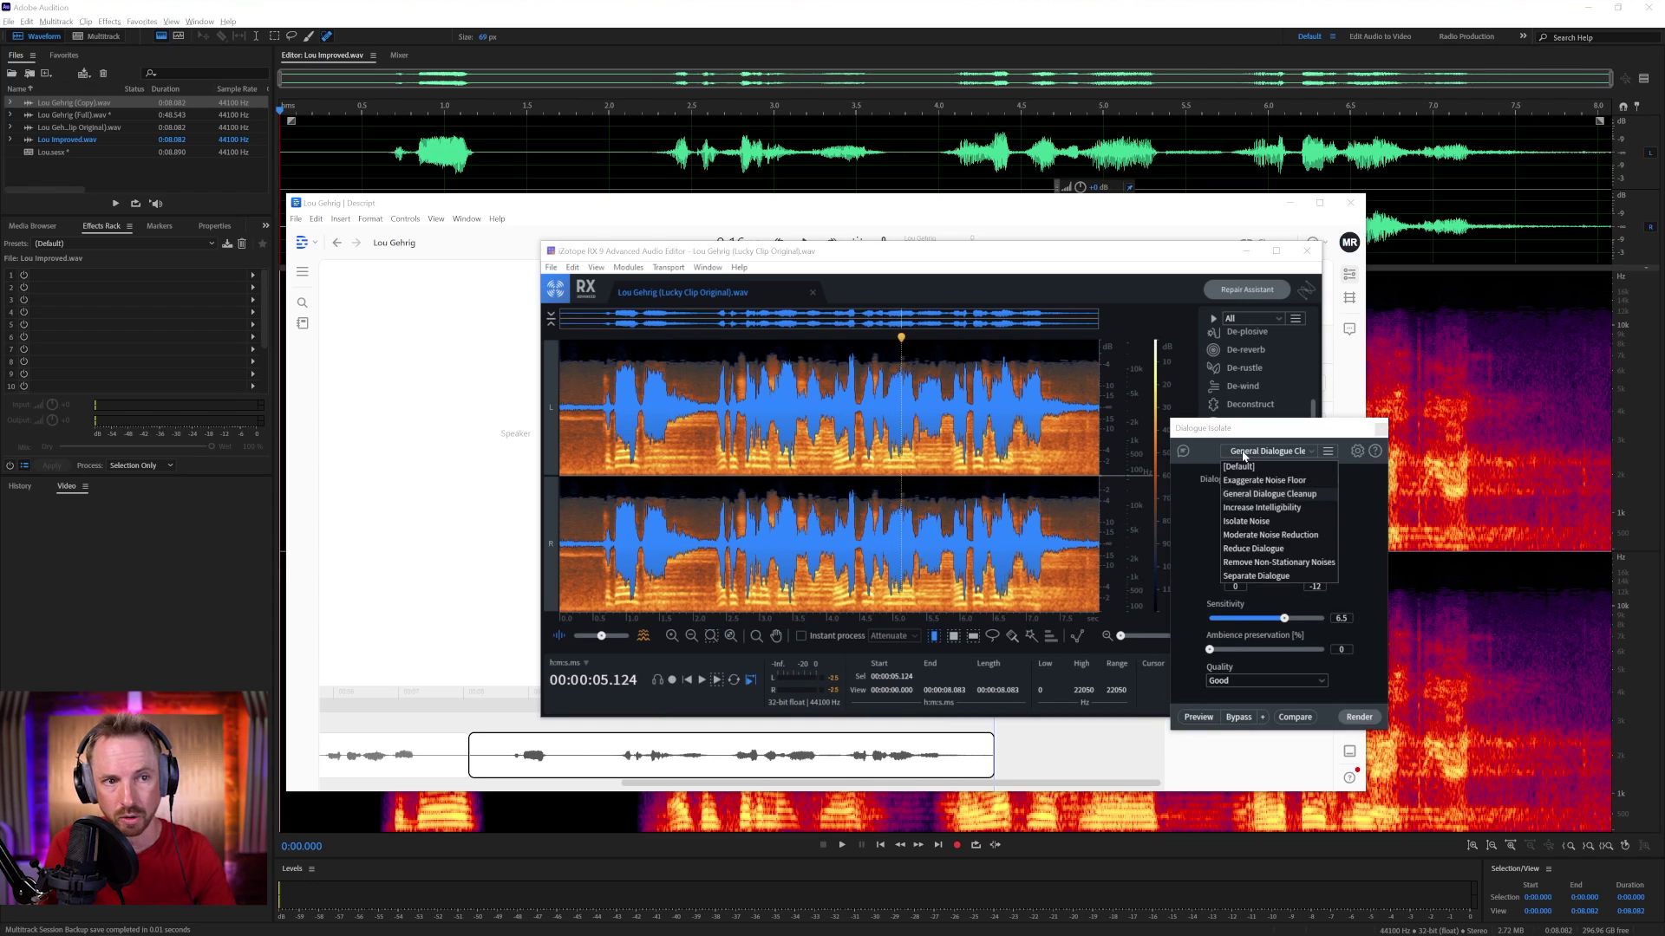
left_click(1261, 520)
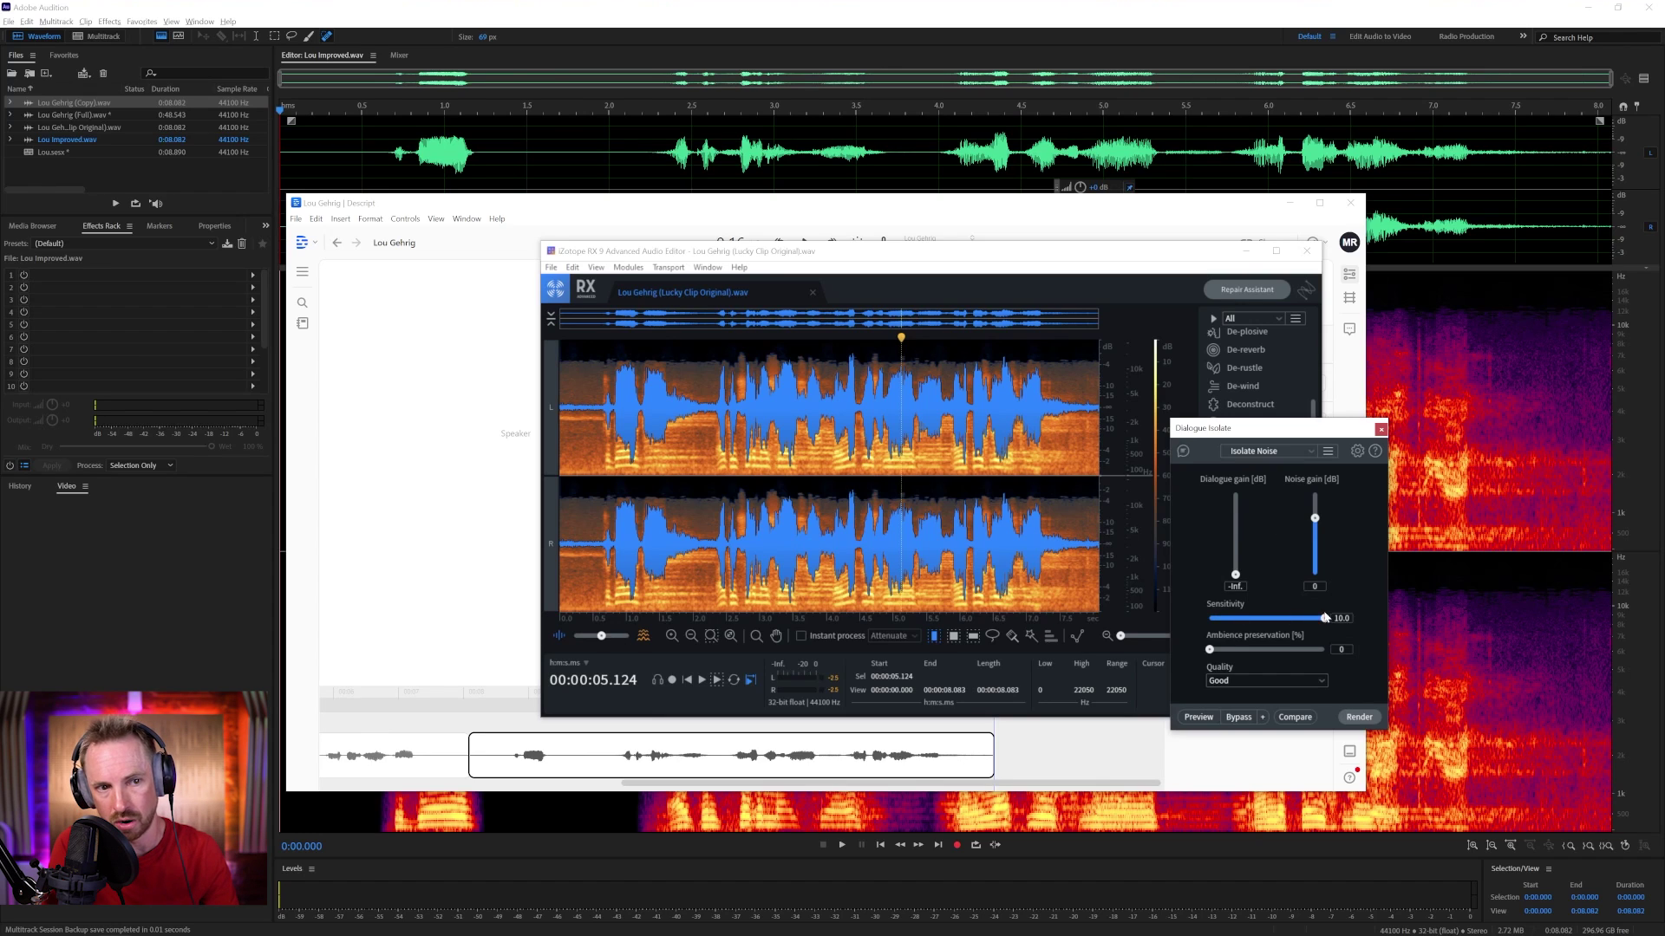
- Preview the Isolate Noise result, then replay the clip from near its start
left_click(1198, 719)
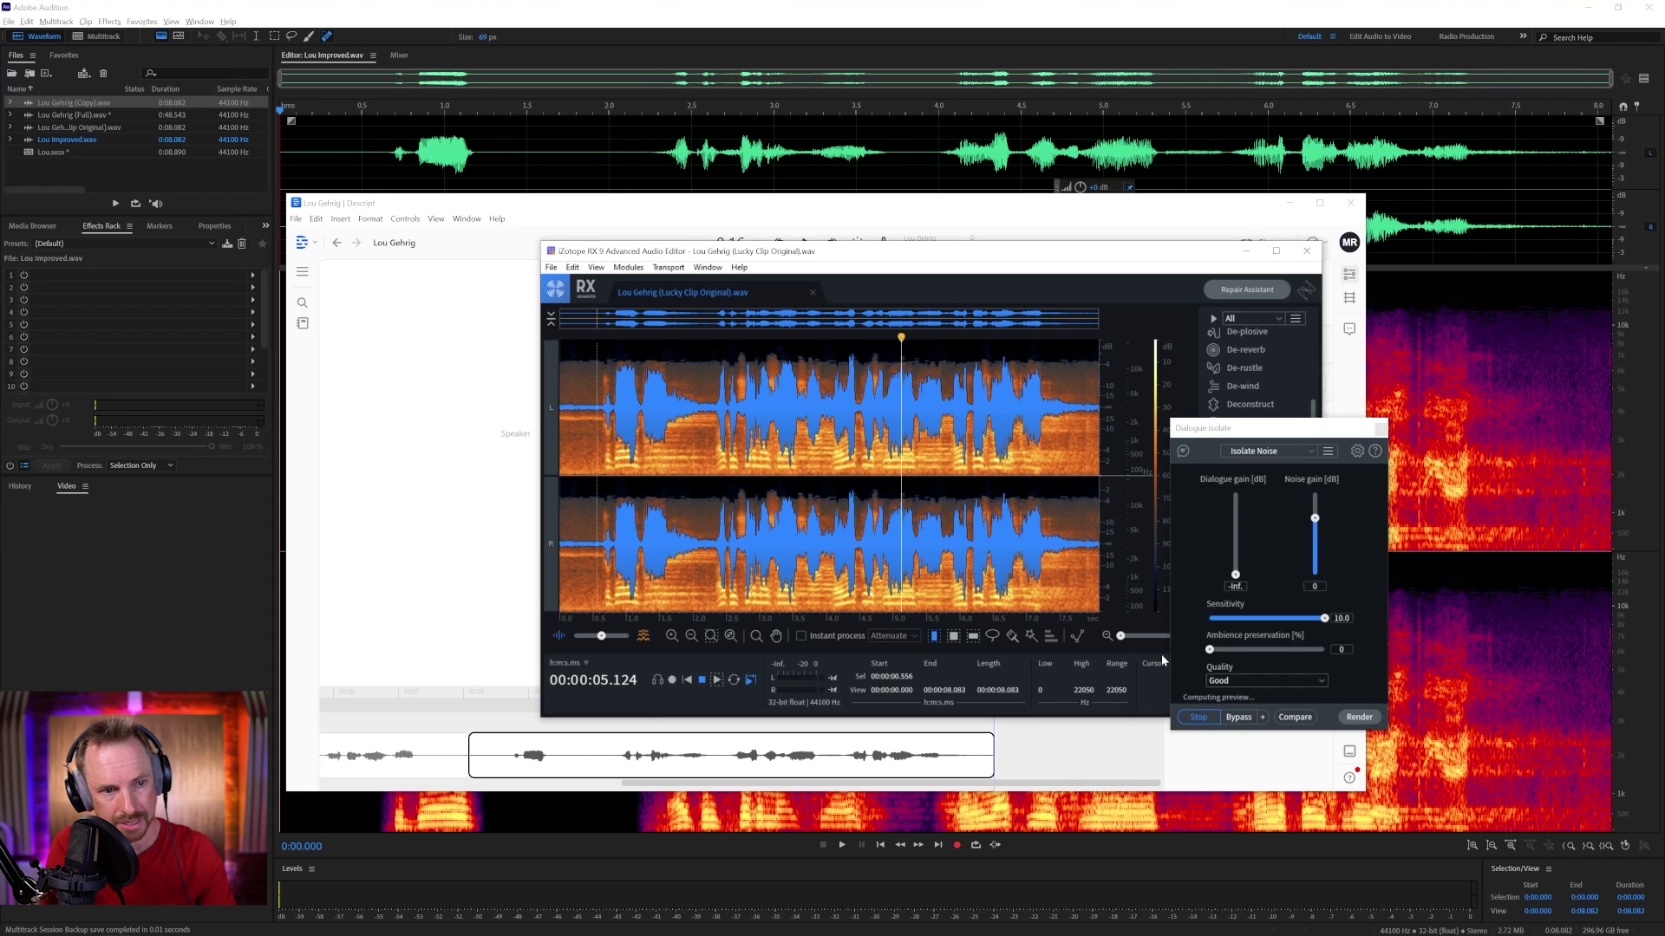
left_click(1201, 717)
left_click(1199, 718)
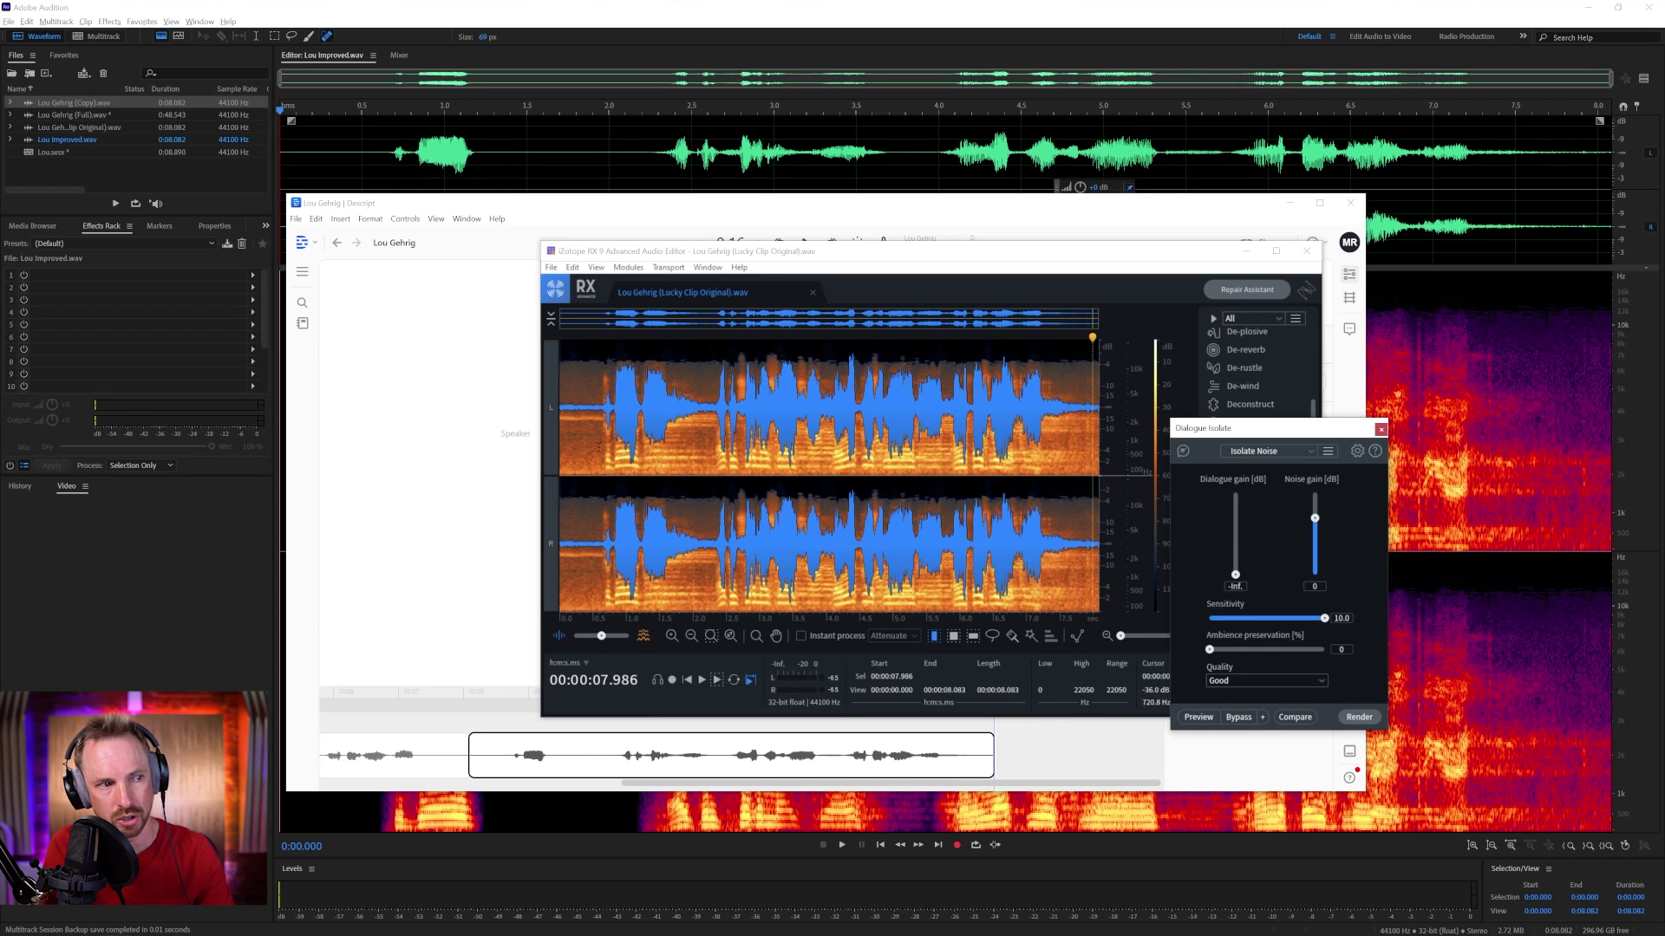
left_click(1169, 501)
key("space")
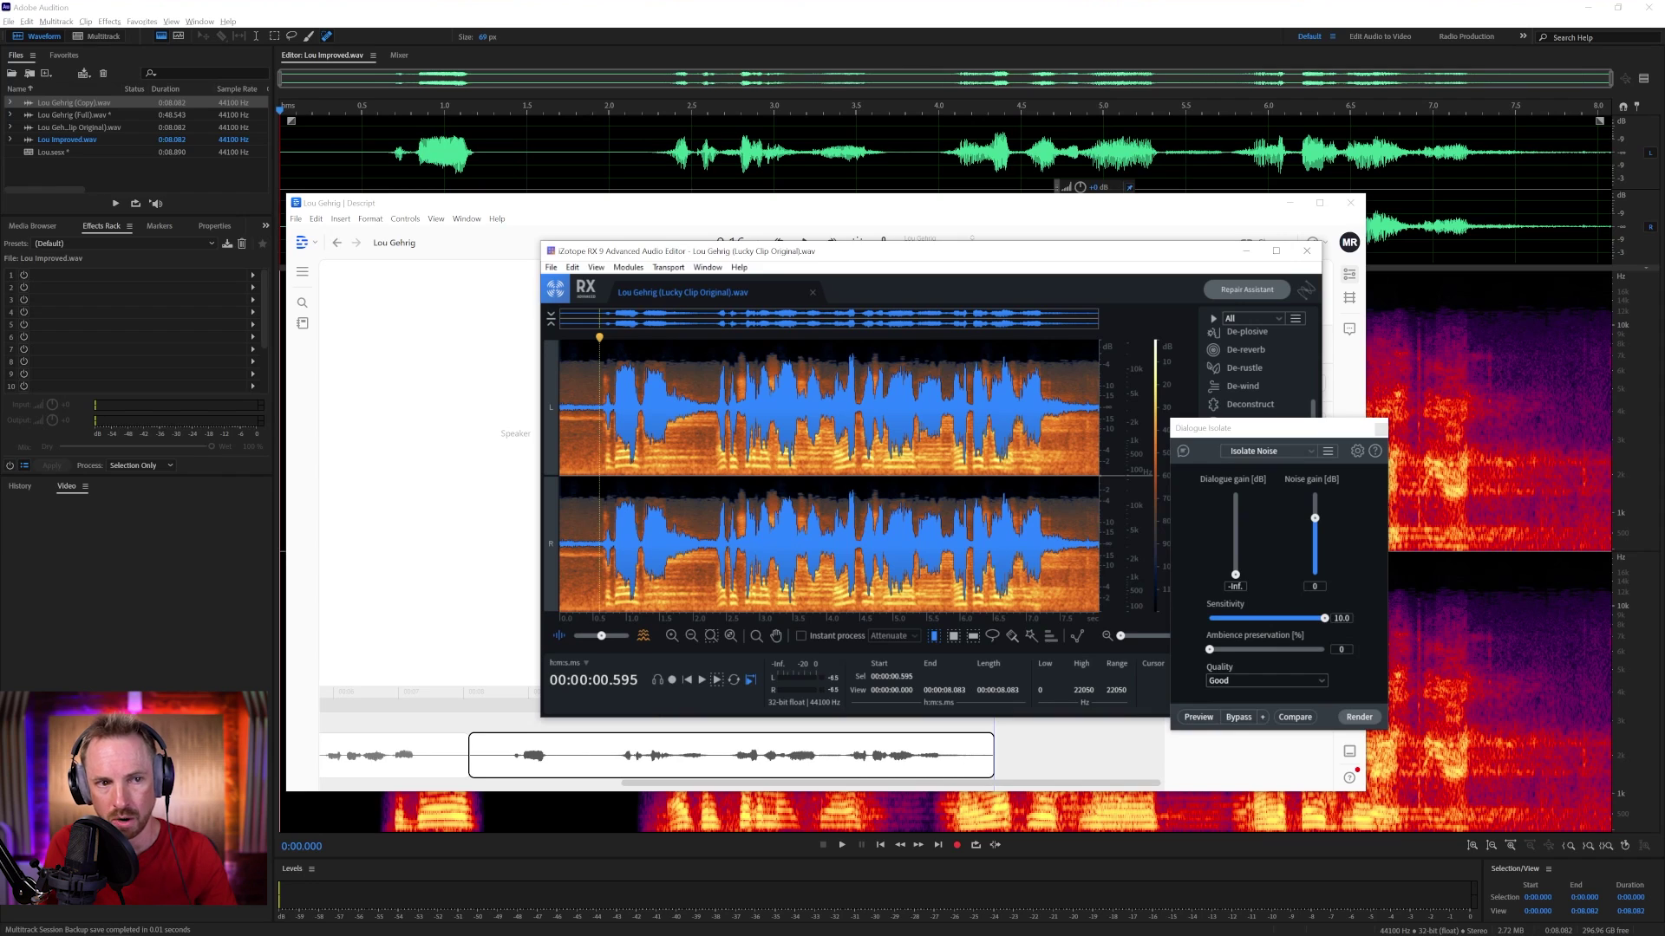
- Raise Dialogue Isolate's dialogue gain to 0 dB and preview the result
left_click(1235, 575)
left_click_drag(1235, 526, 1314, 574)
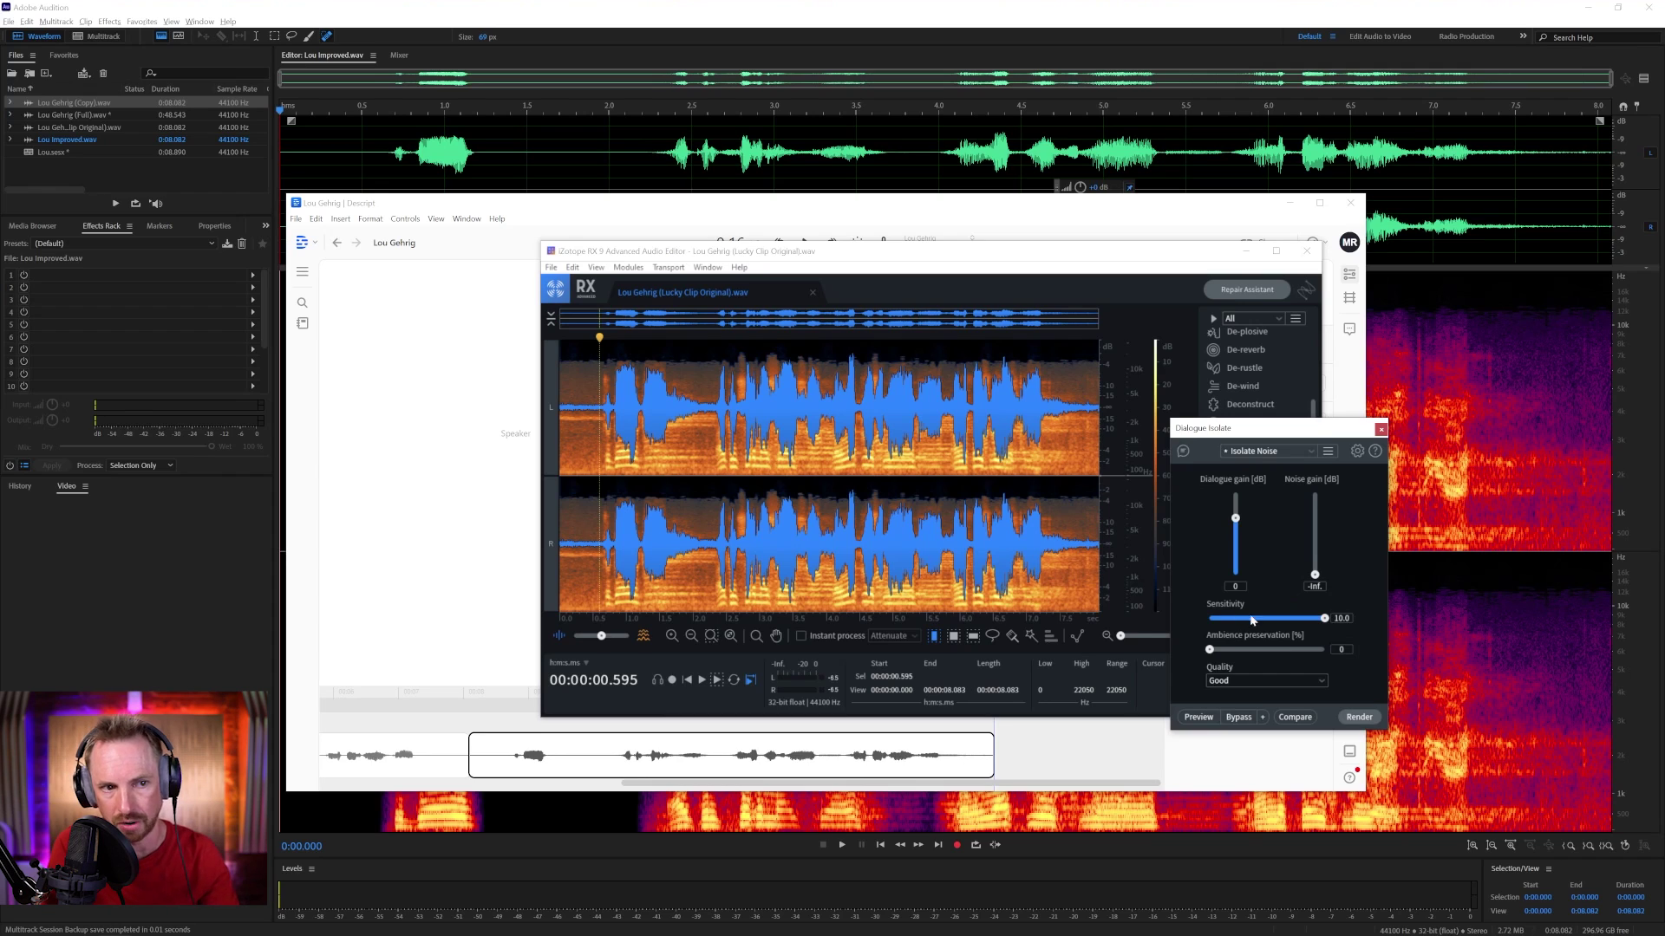
left_click(1199, 717)
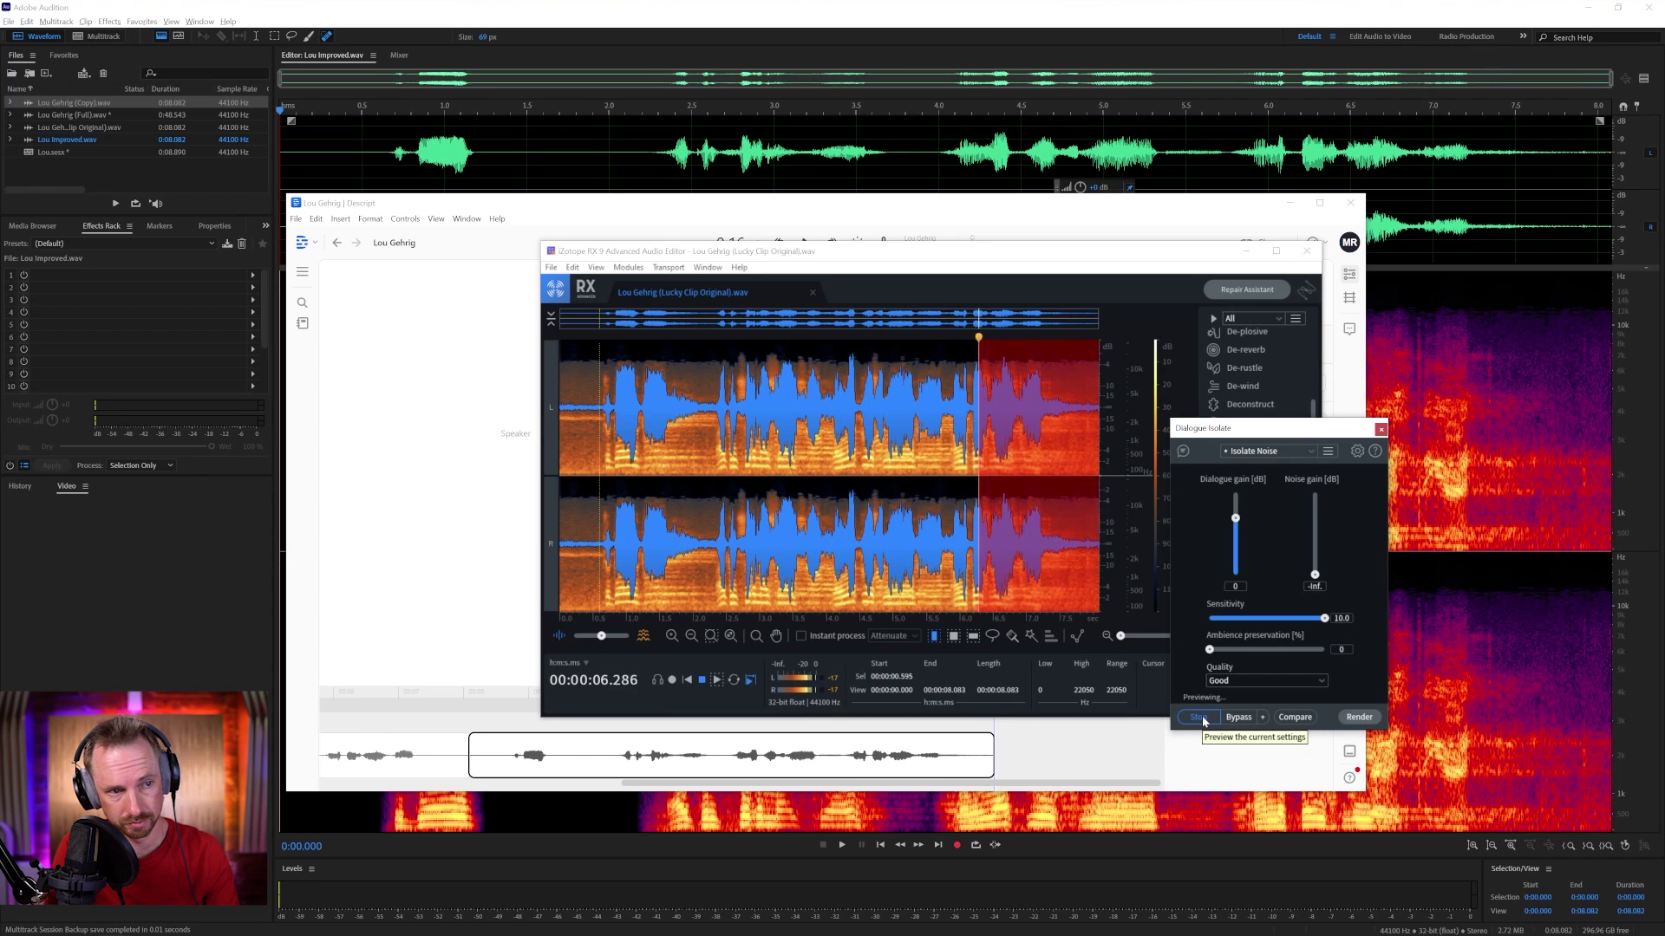
left_click(1204, 721)
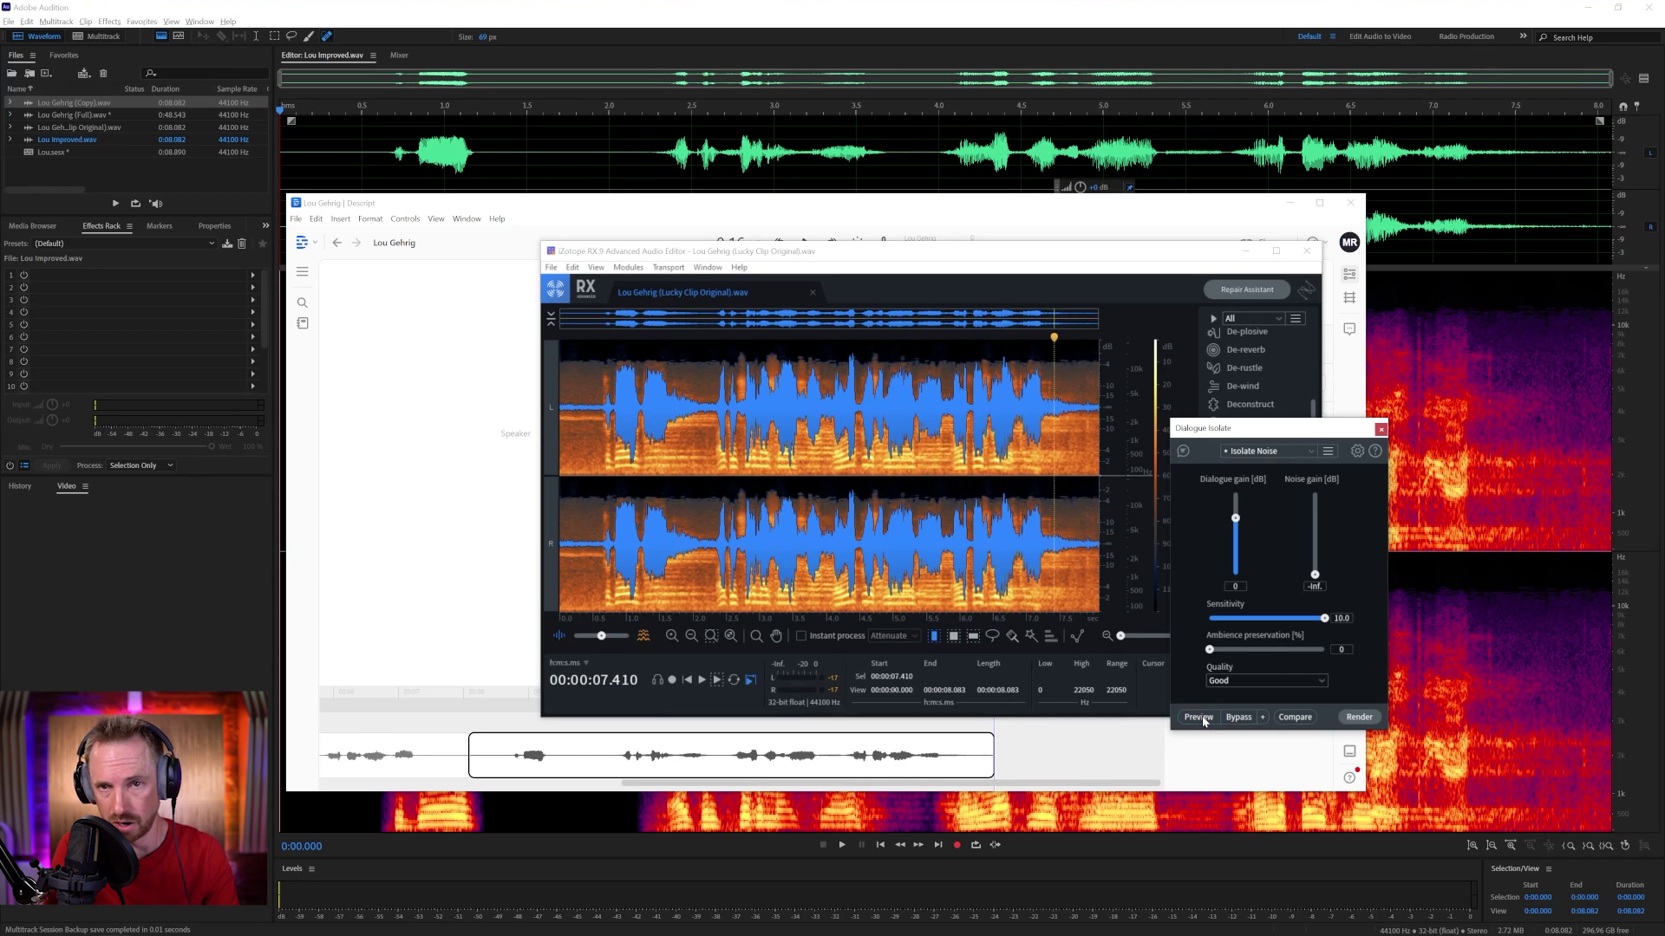
- Set processing quality to Best, preview from the clip's start, then close Dialogue Isolate
left_click(1240, 680)
left_click(1231, 711)
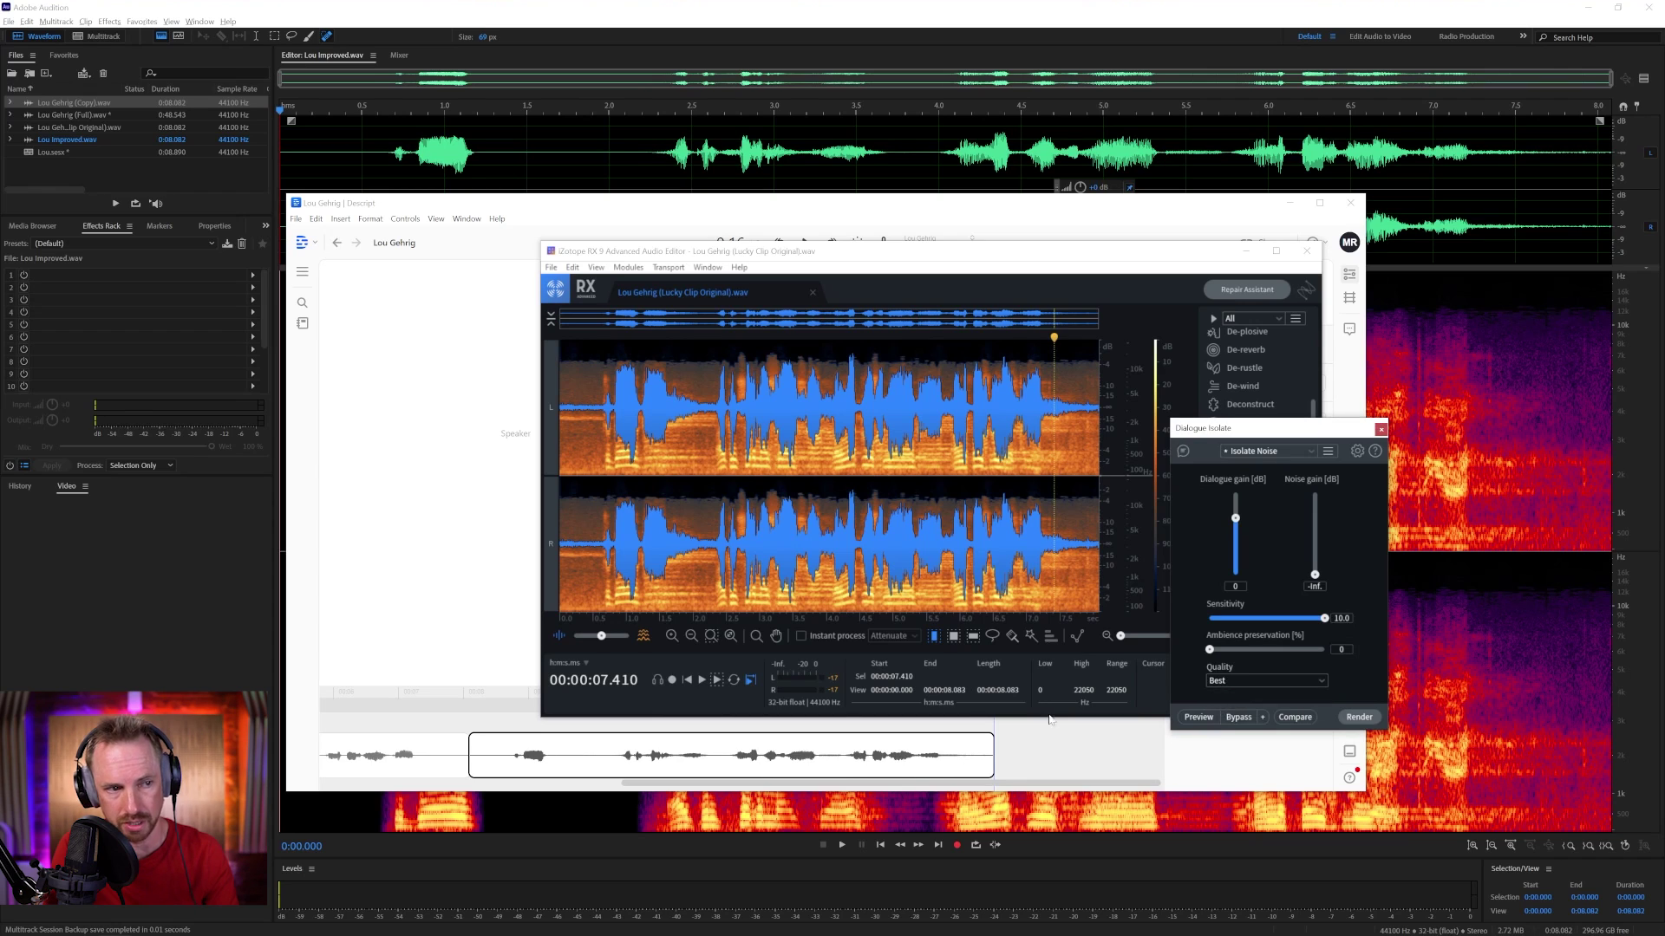
left_click(605, 555)
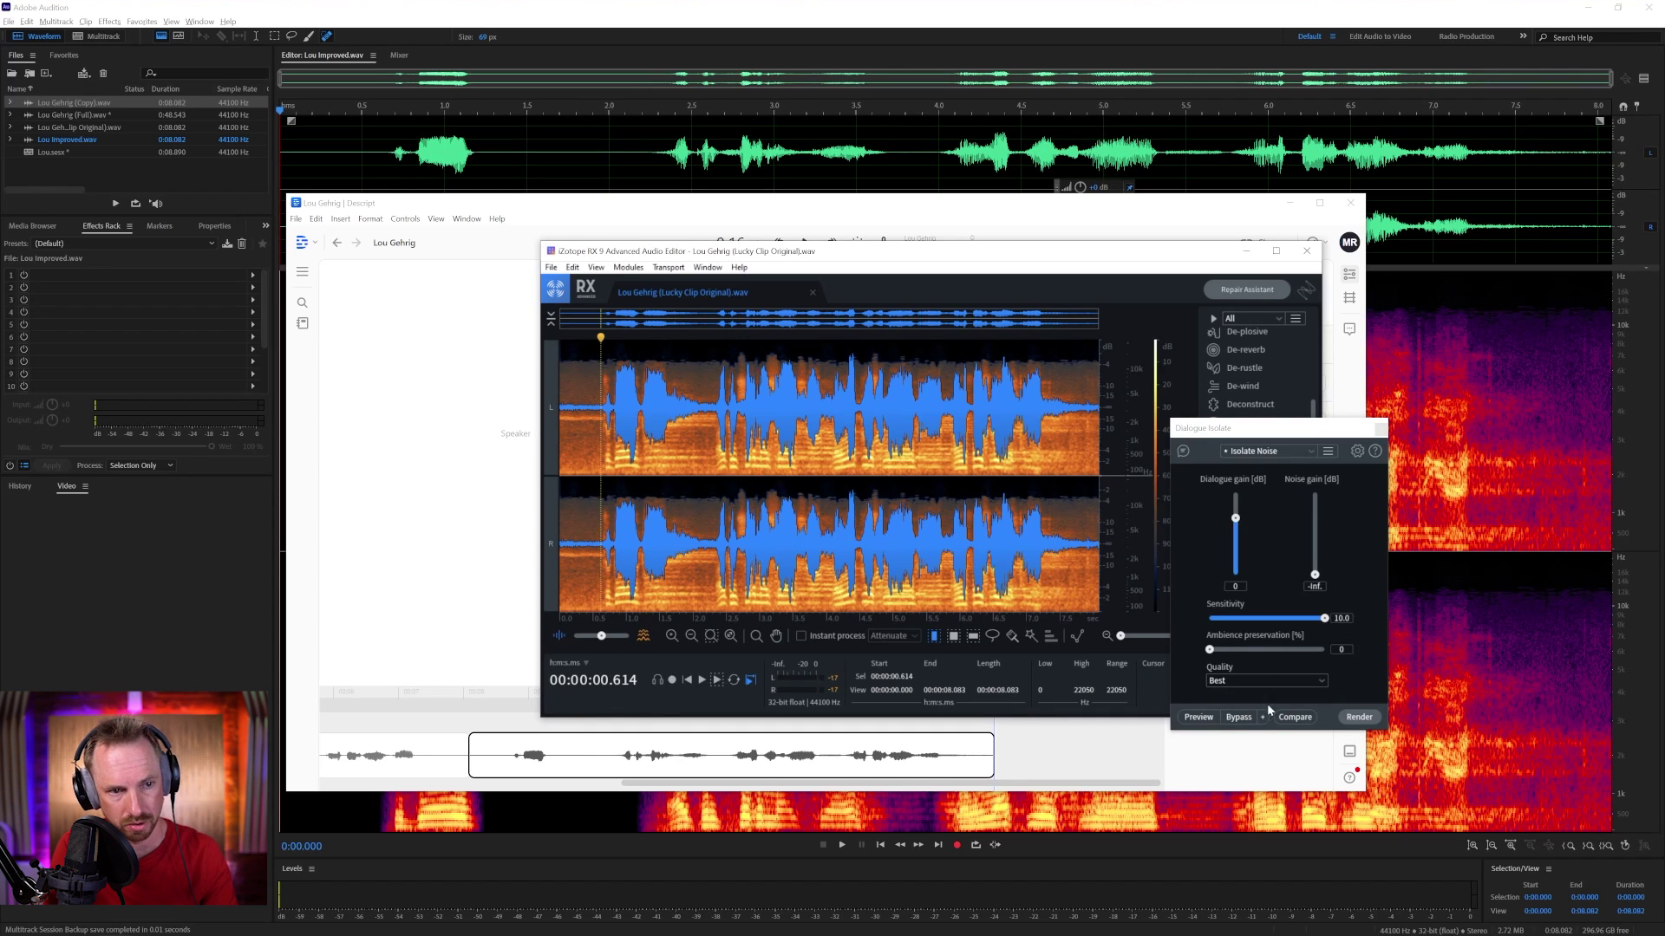
left_click(1198, 717)
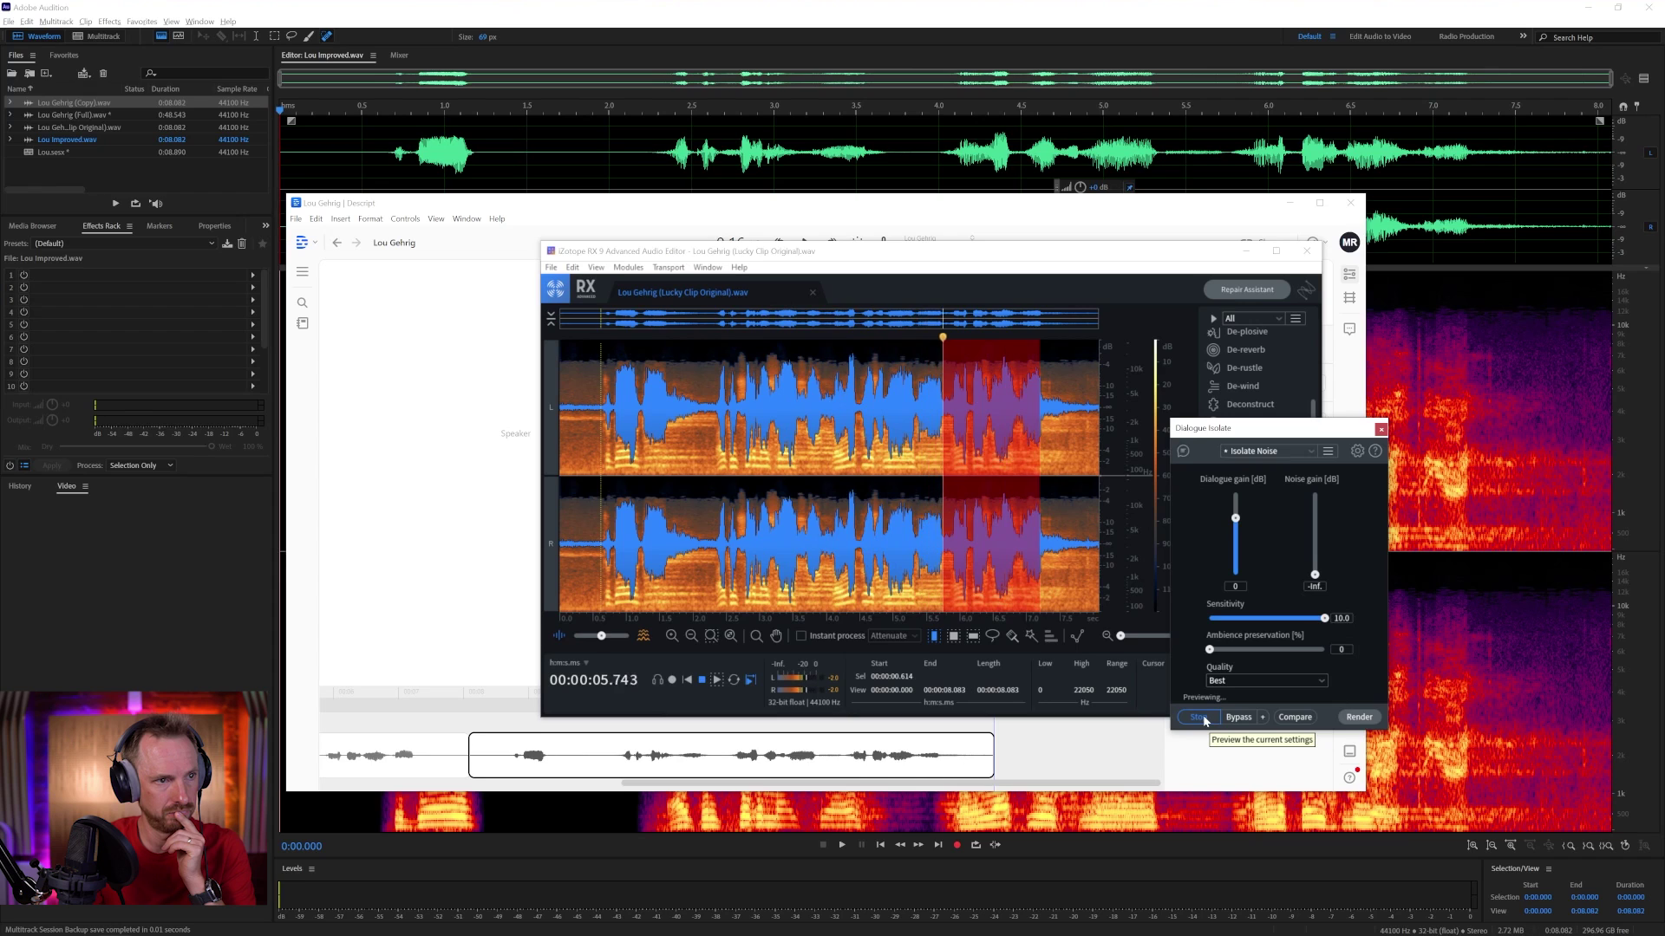
left_click(1199, 717)
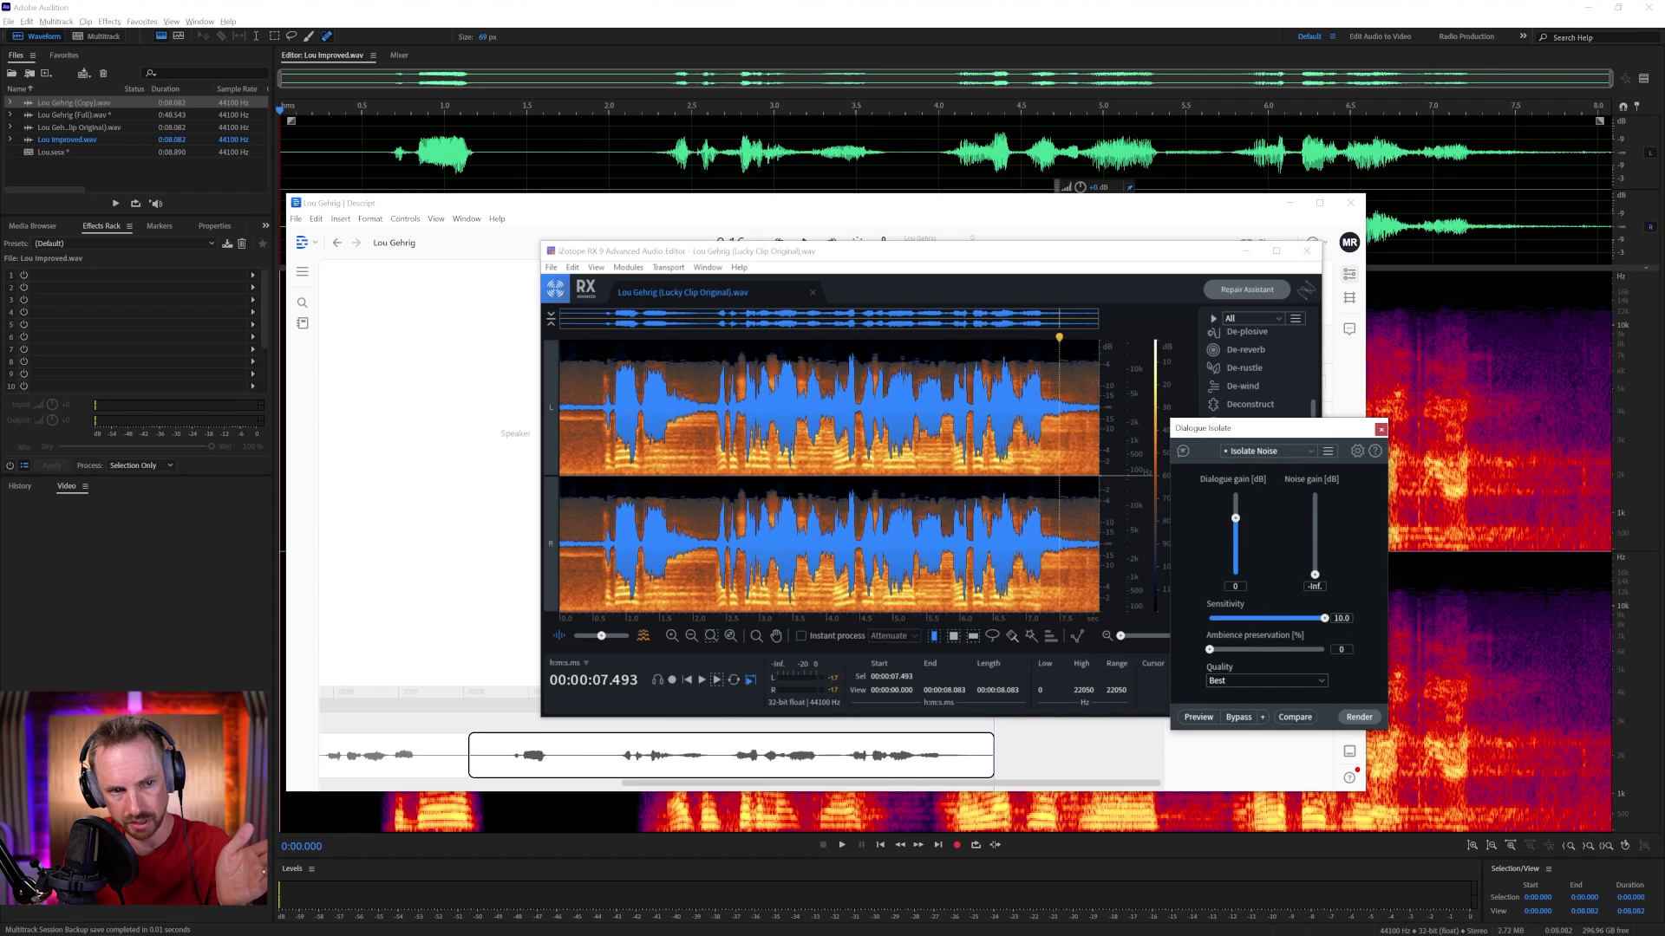
left_click(1380, 429)
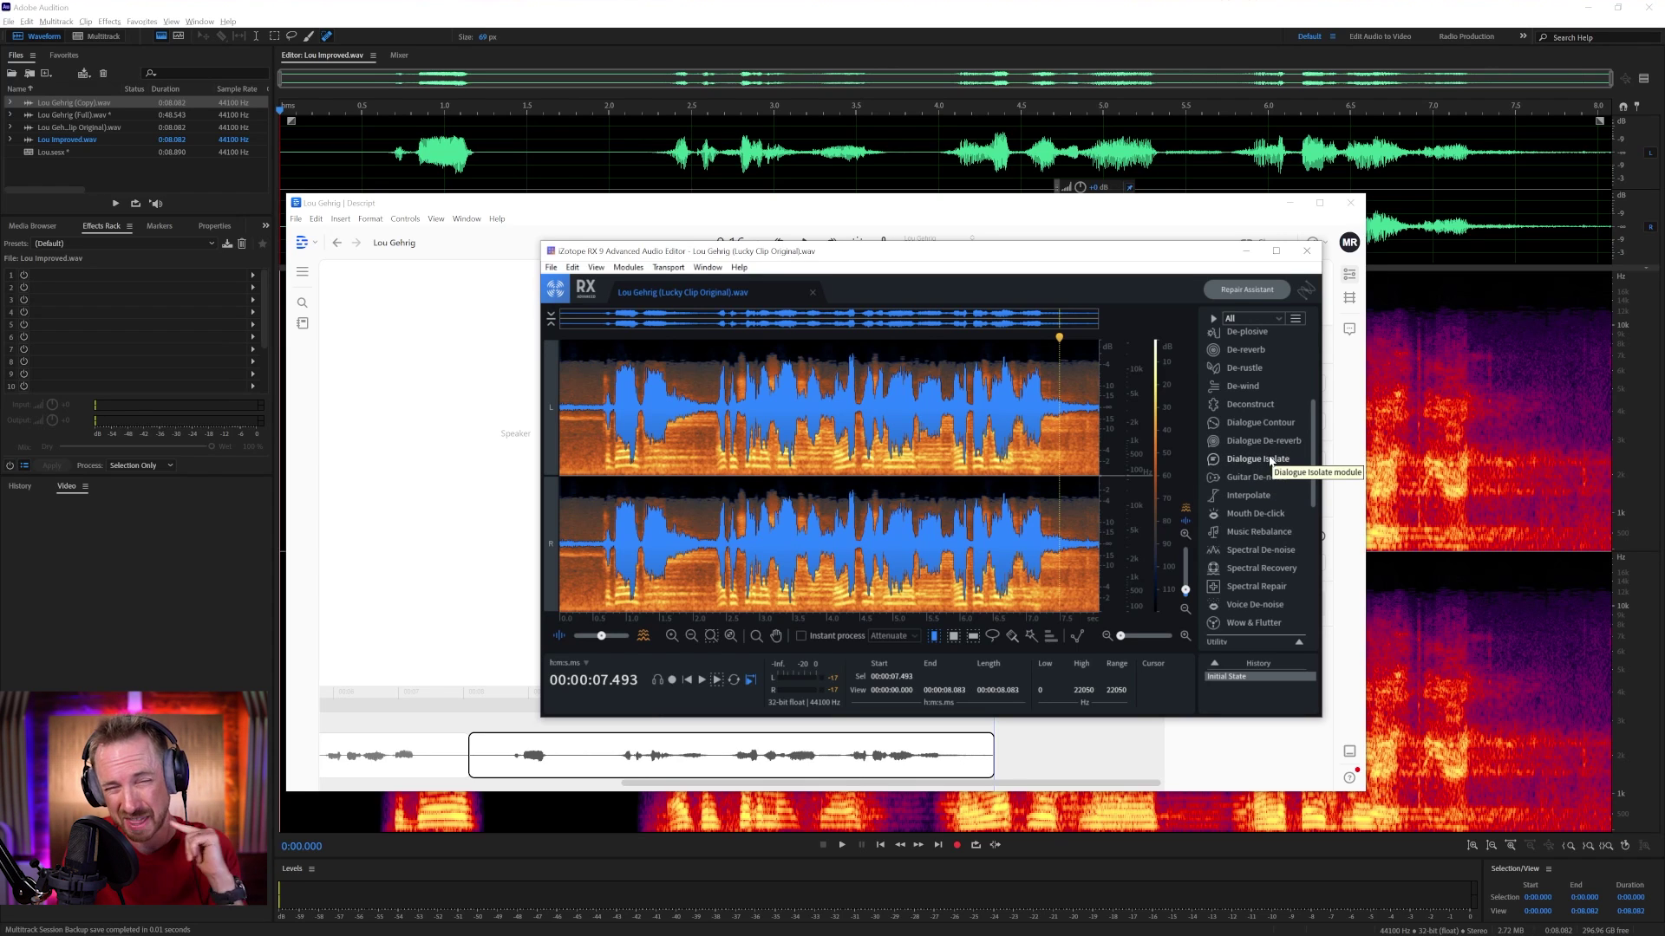
- Restart Repair Assistant and analyse the clip as dialogue
left_click(1233, 295)
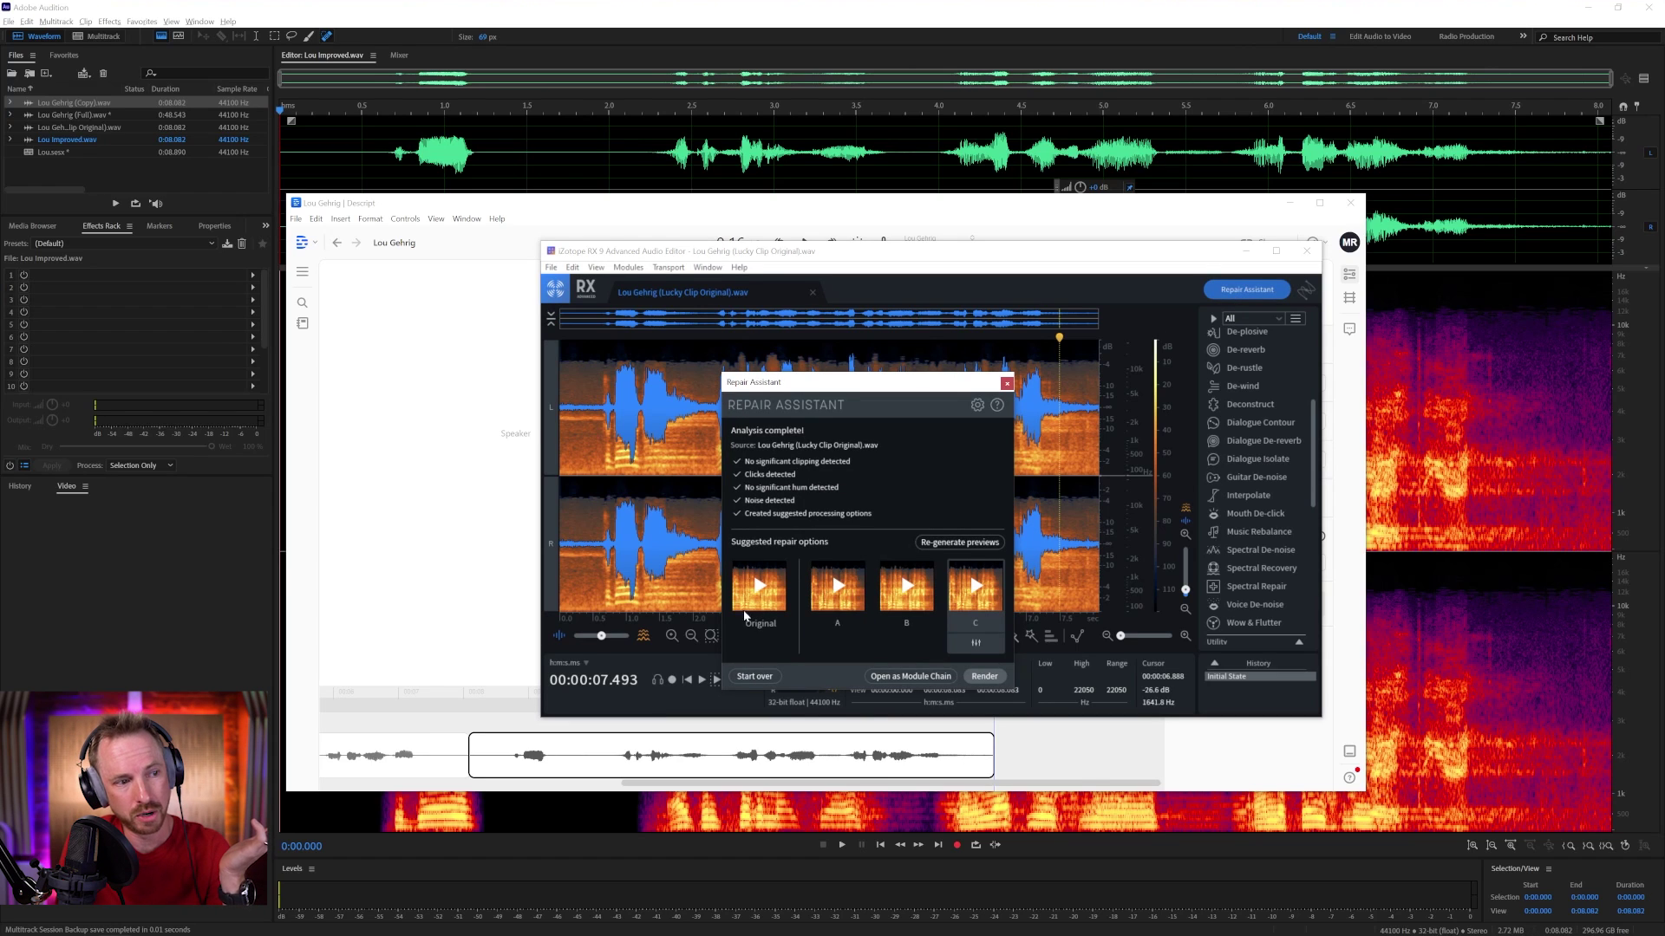
left_click(753, 676)
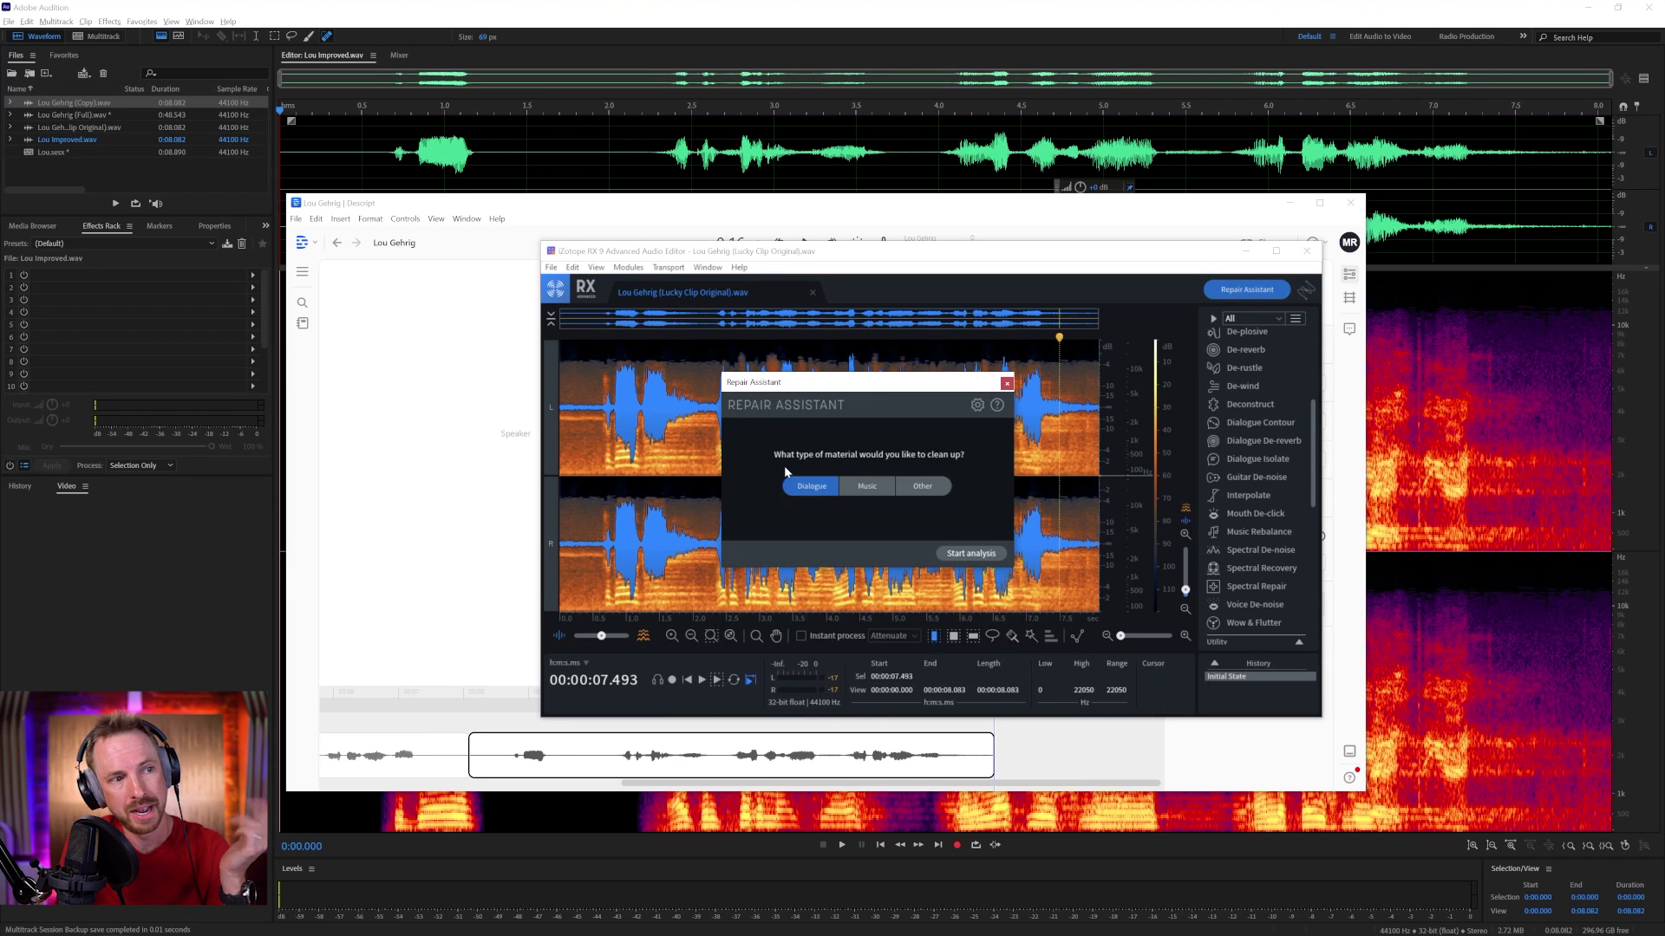
left_click(995, 552)
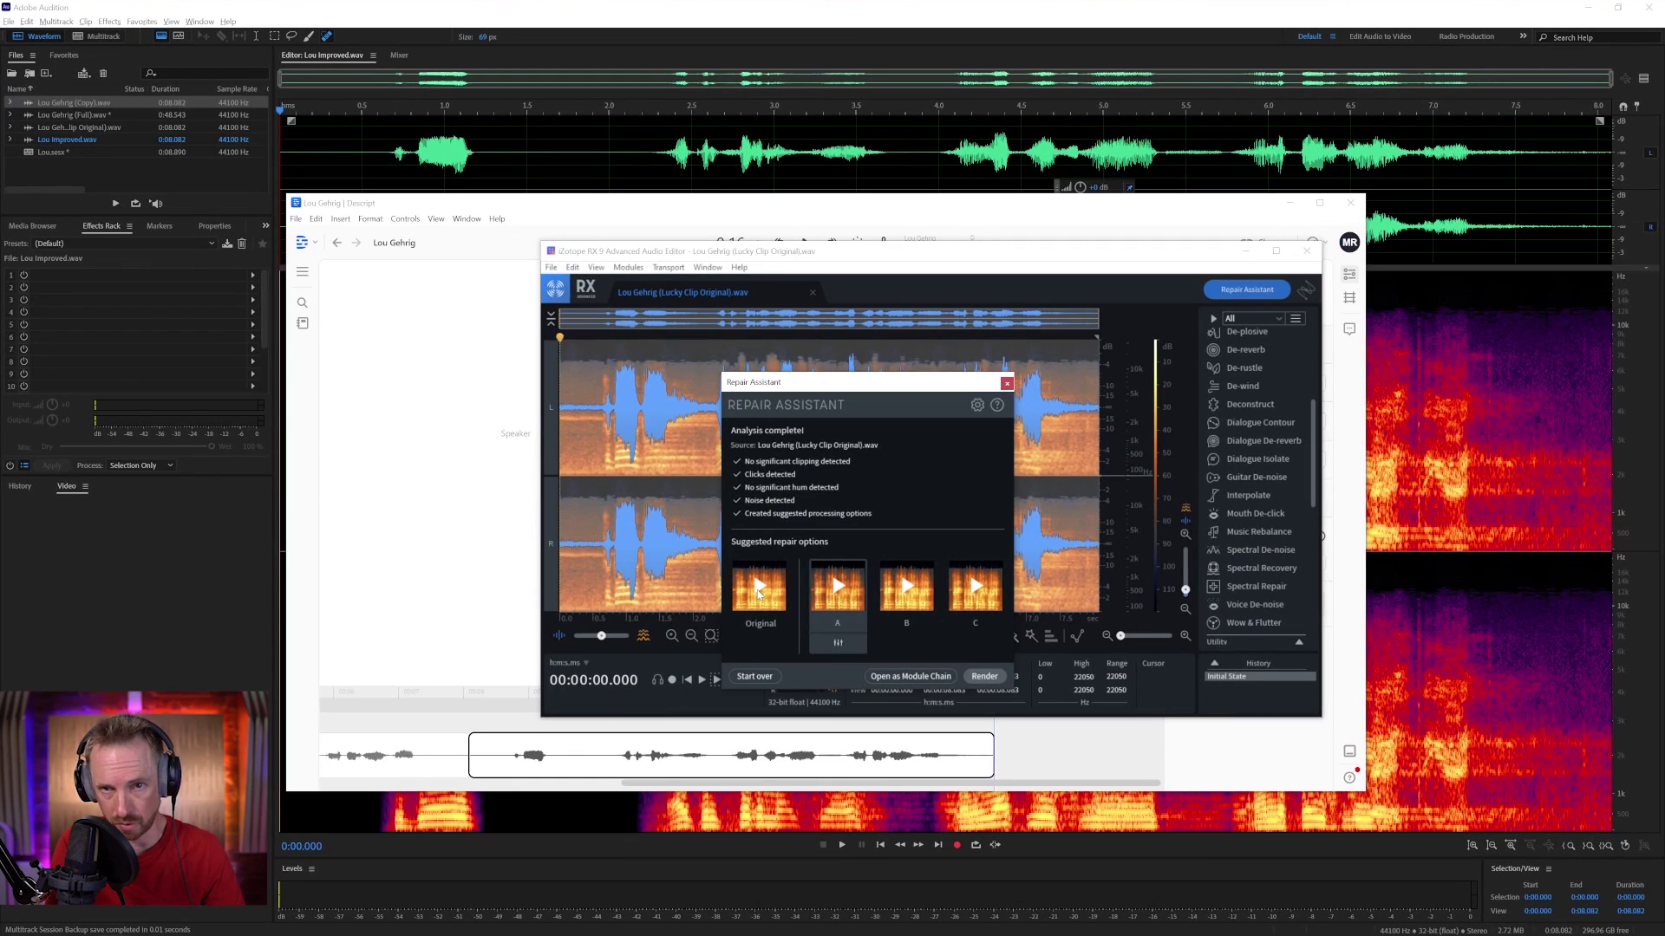
- Compare the original against repair options A, B and C, then render option C
left_click(759, 589)
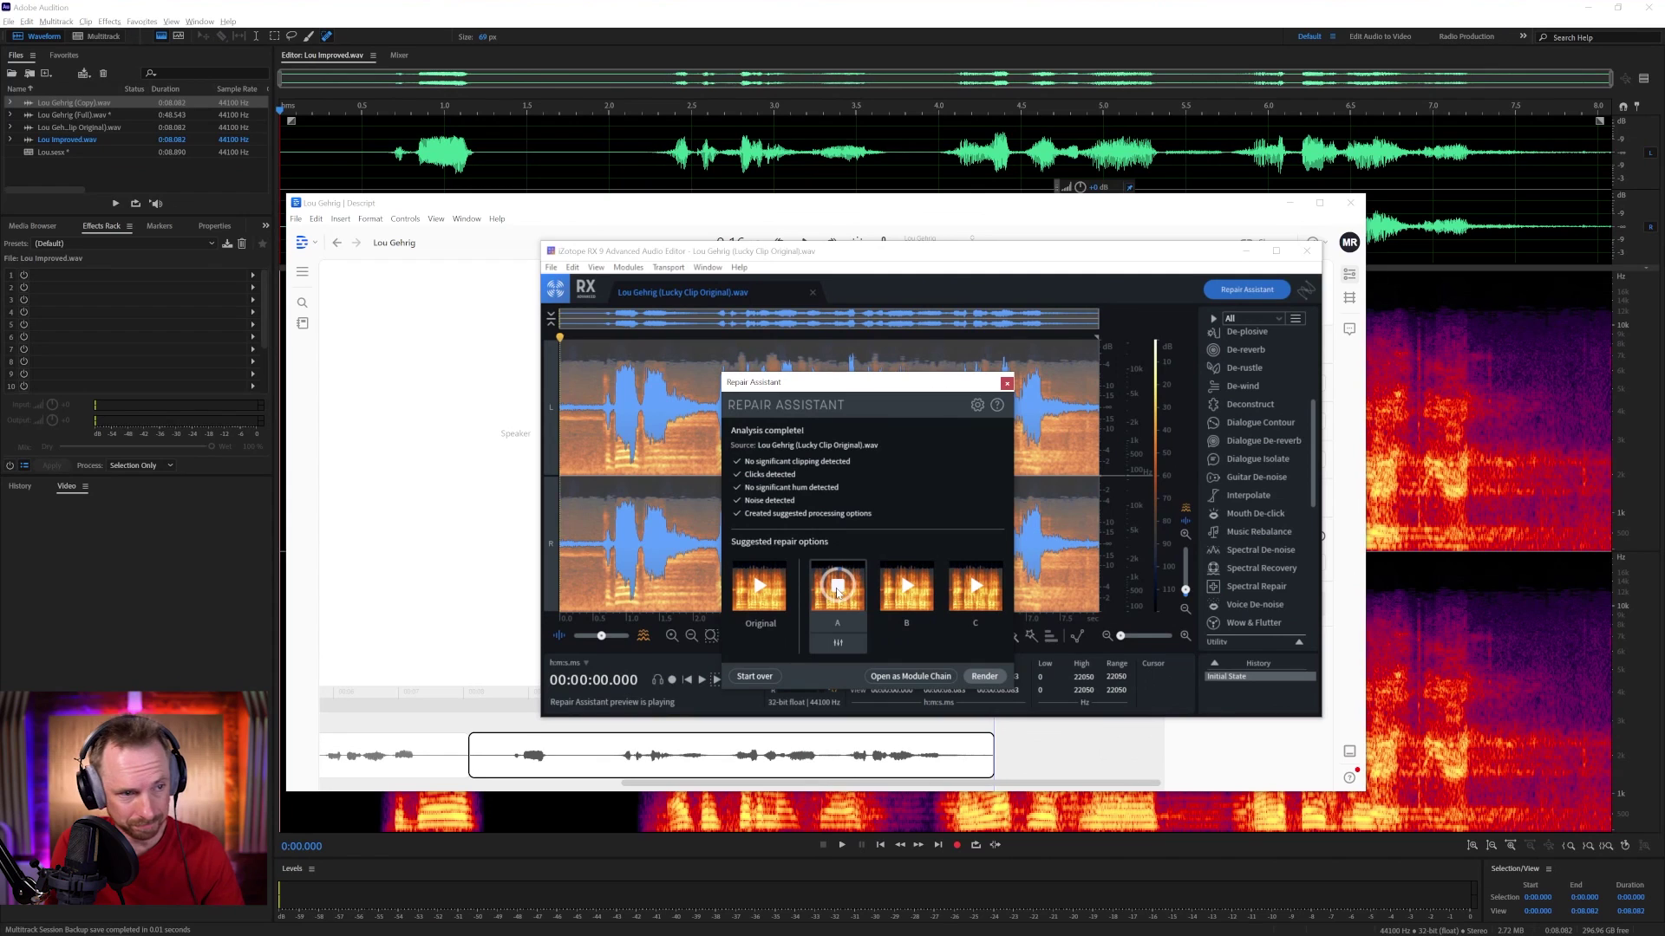
left_click(836, 591)
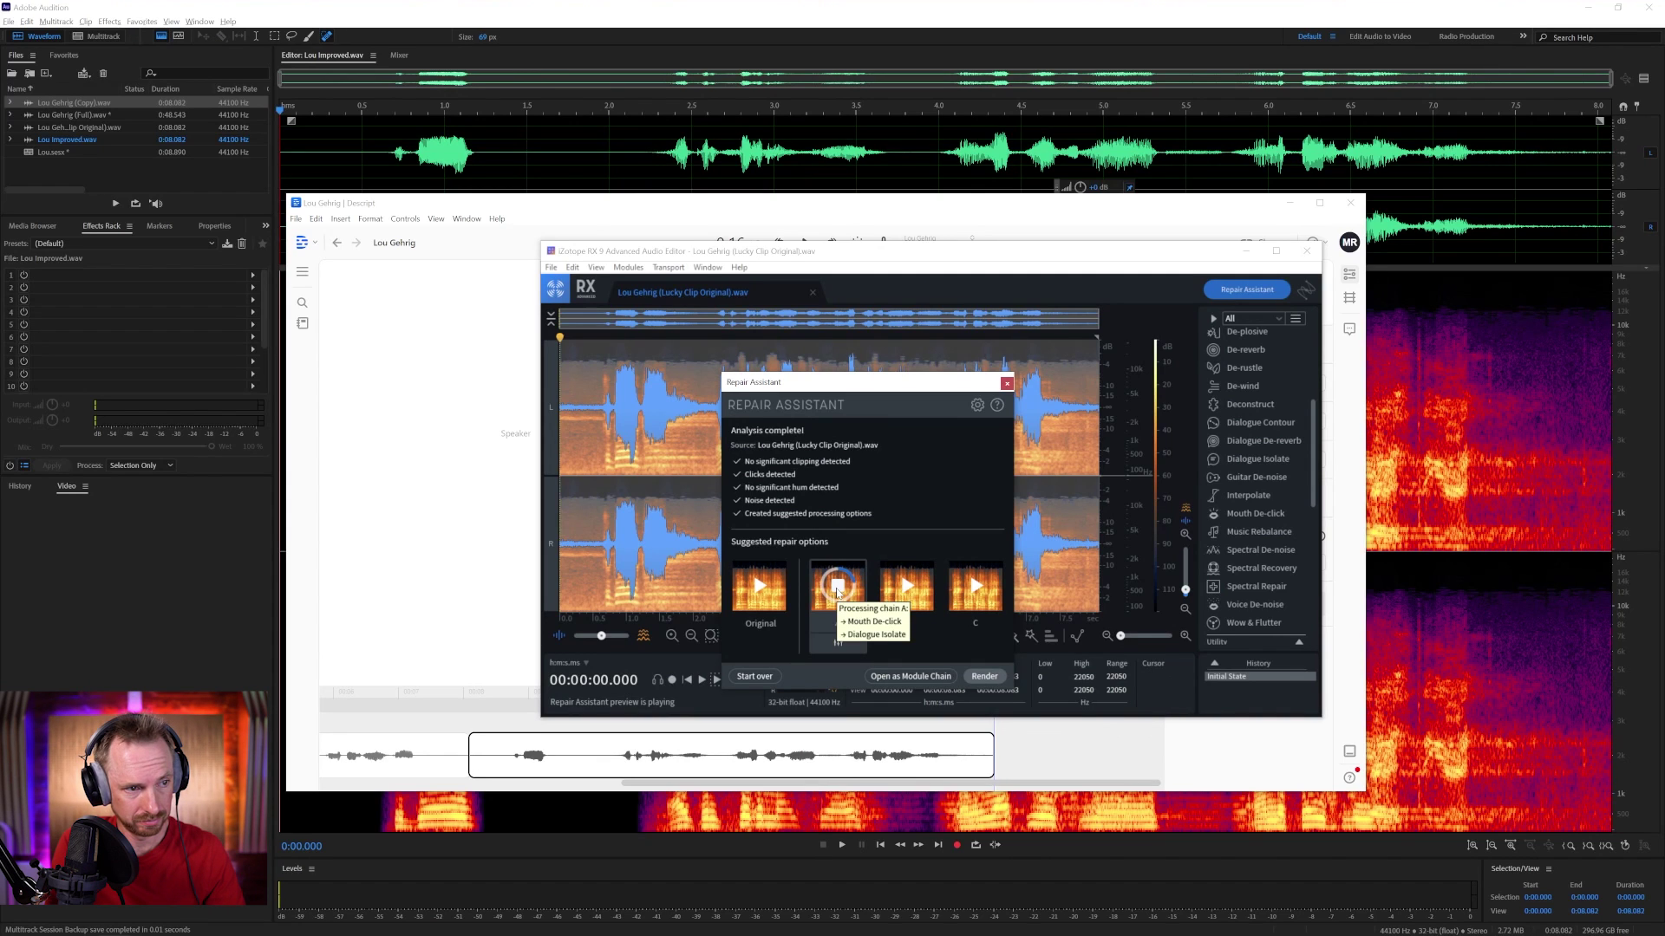
left_click(905, 589)
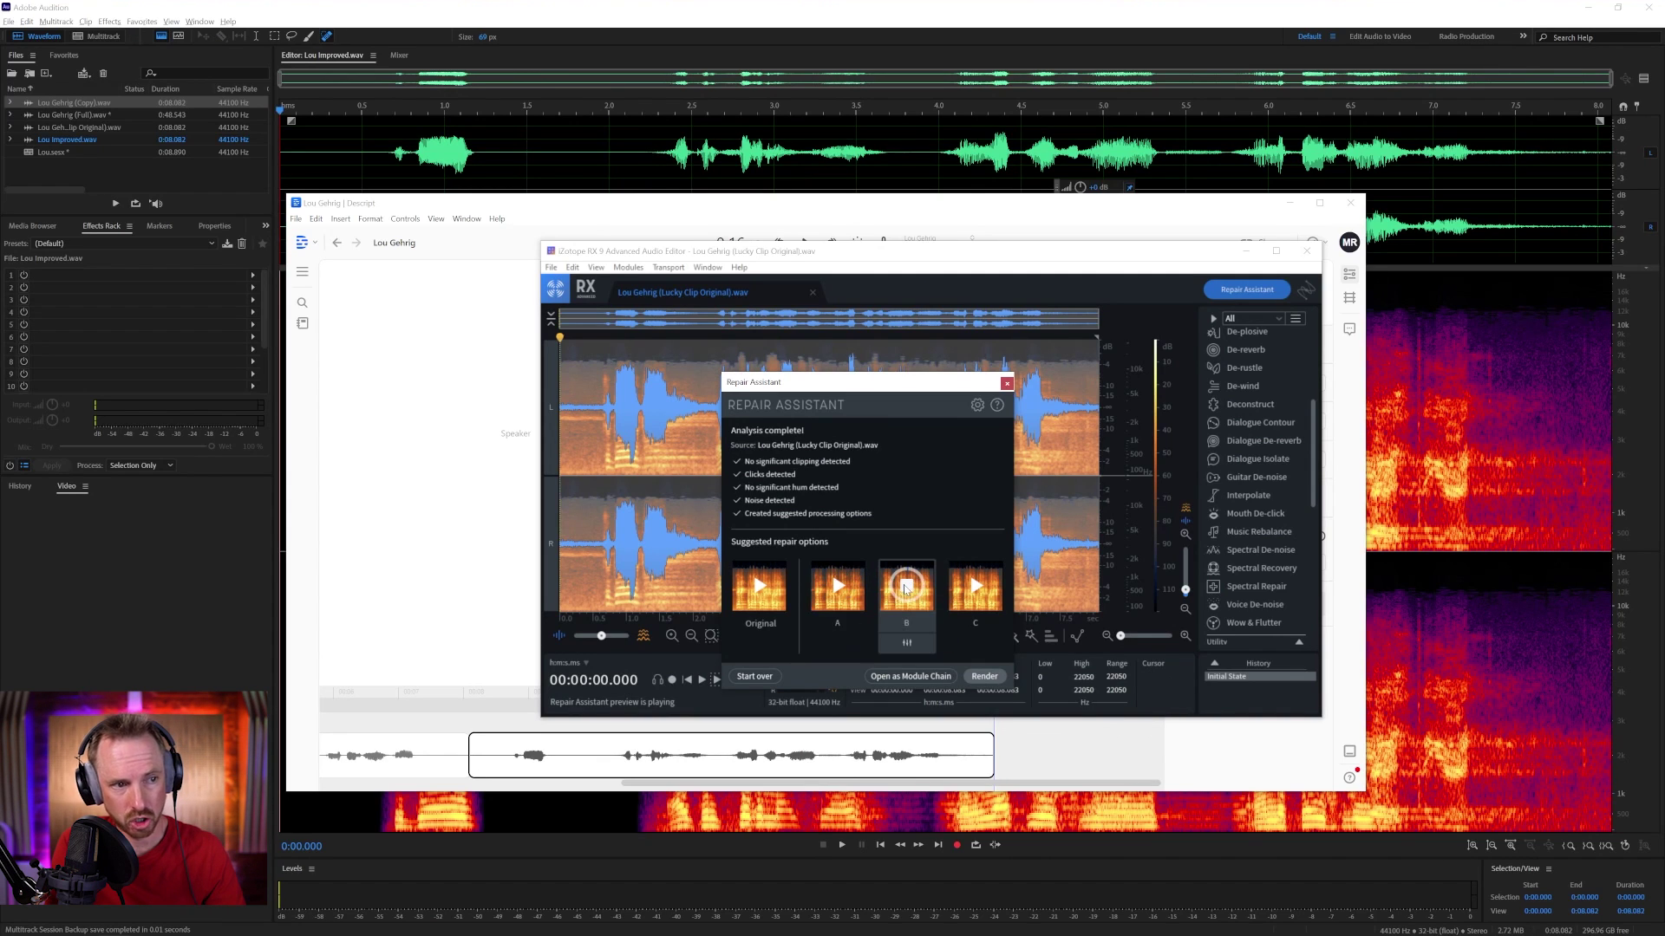
left_click(974, 586)
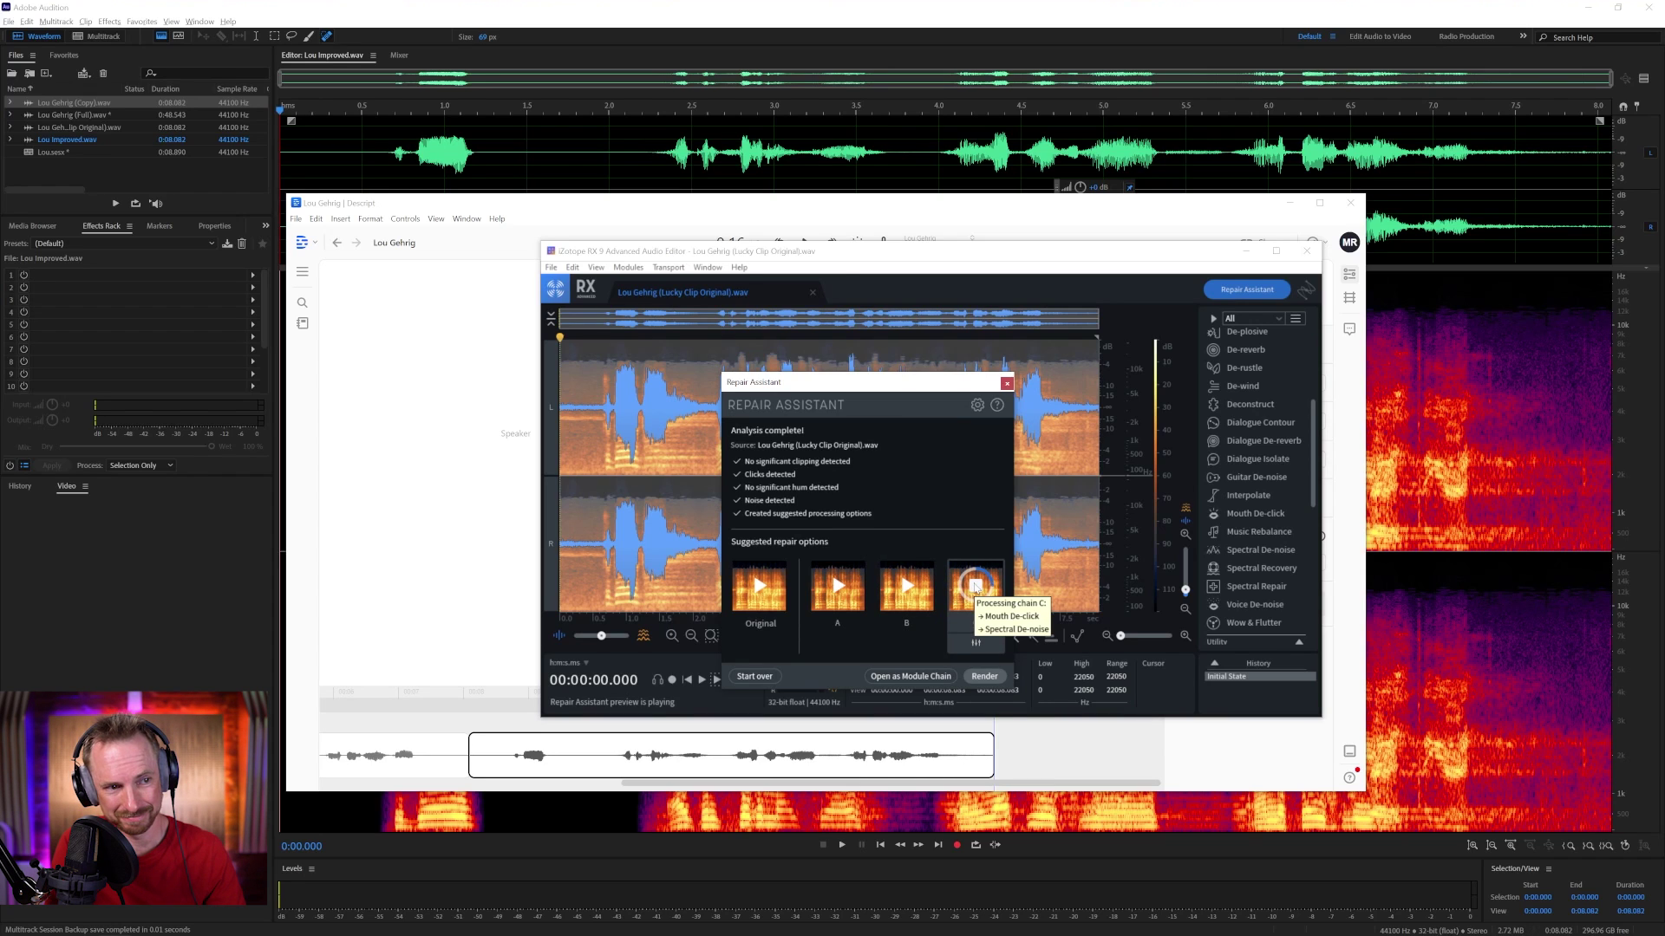
left_click(975, 586)
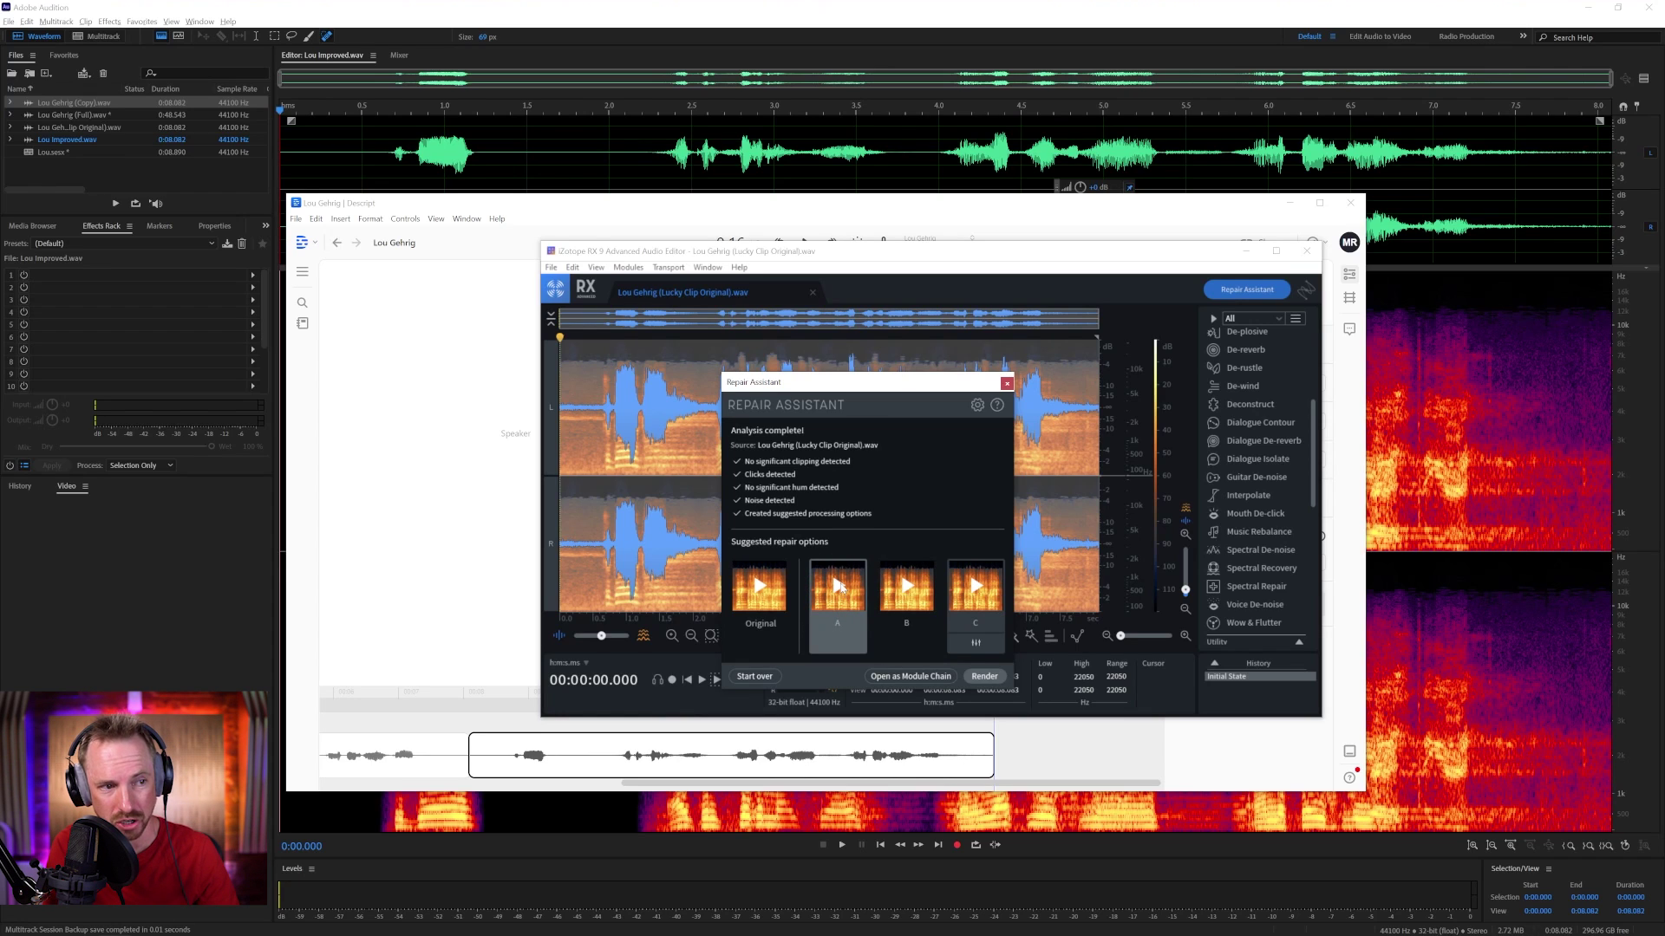
left_click(976, 645)
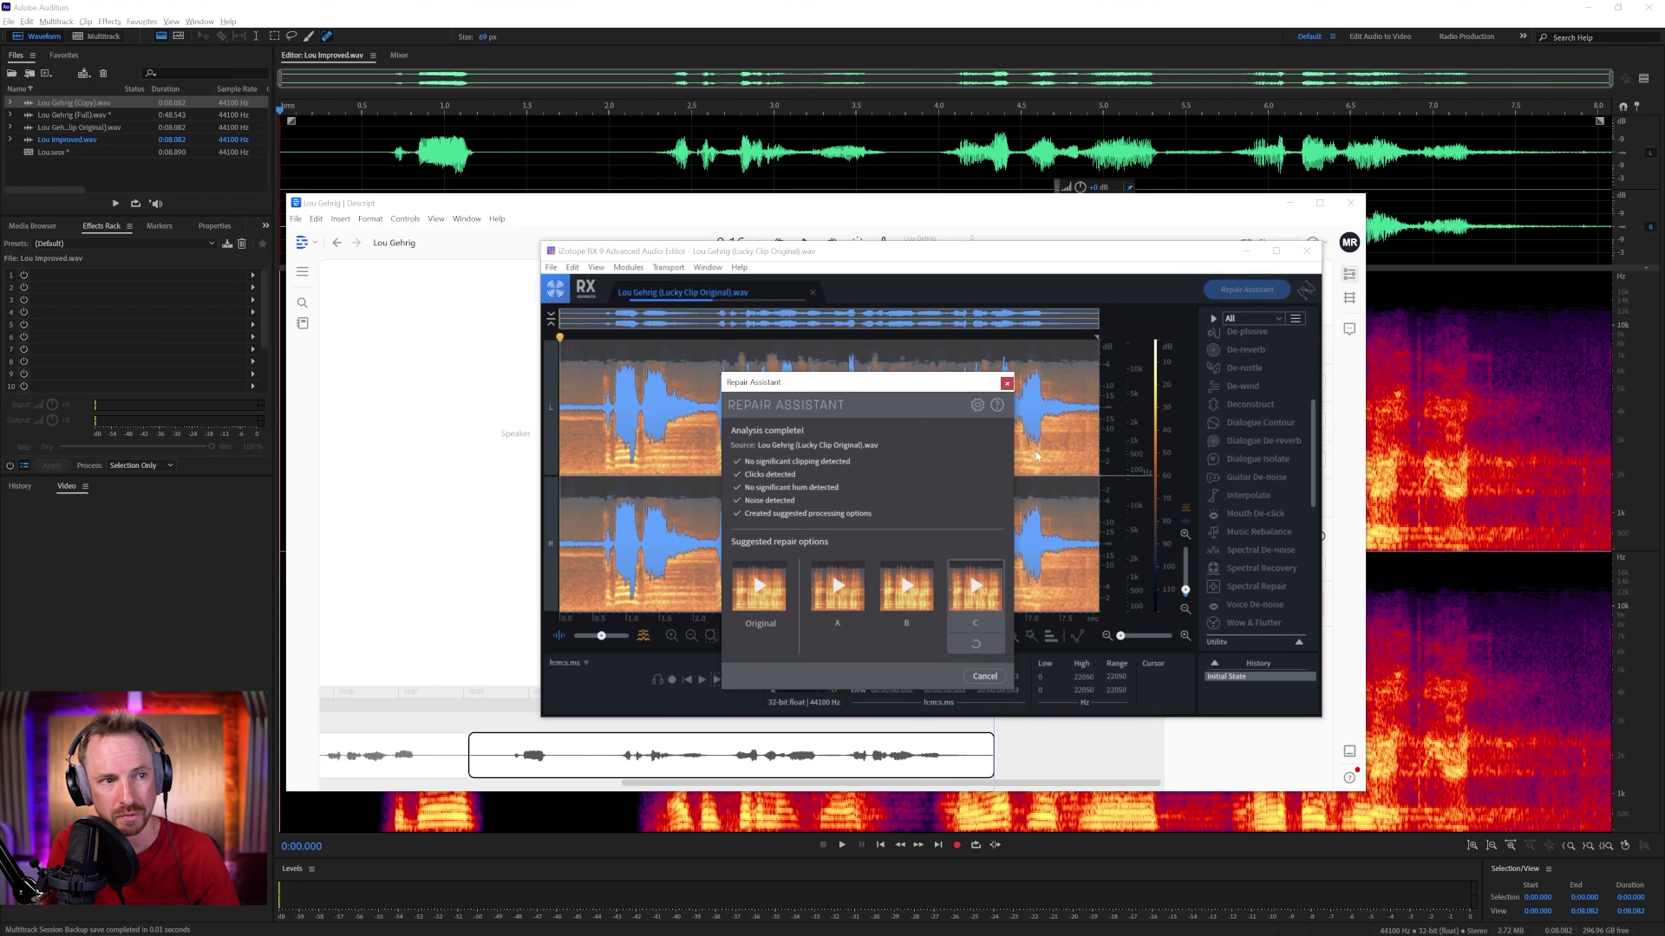